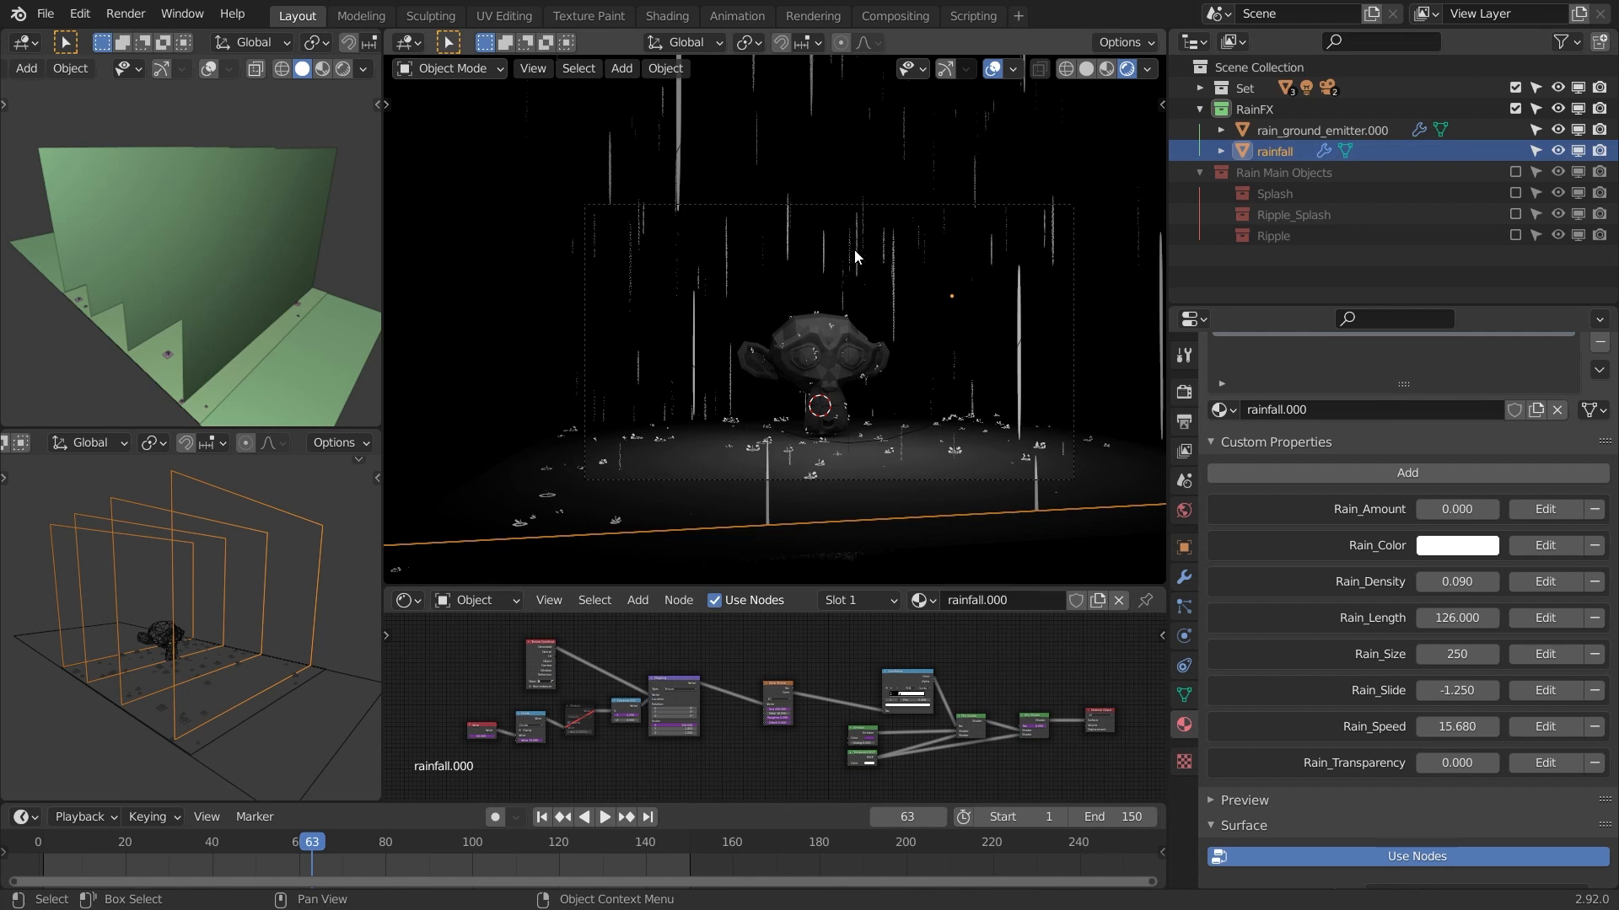
- Play back the rain animation around the Suzanne head in the rendered view, stopping at frame 140
middle_click_drag(873, 248, 856, 310)
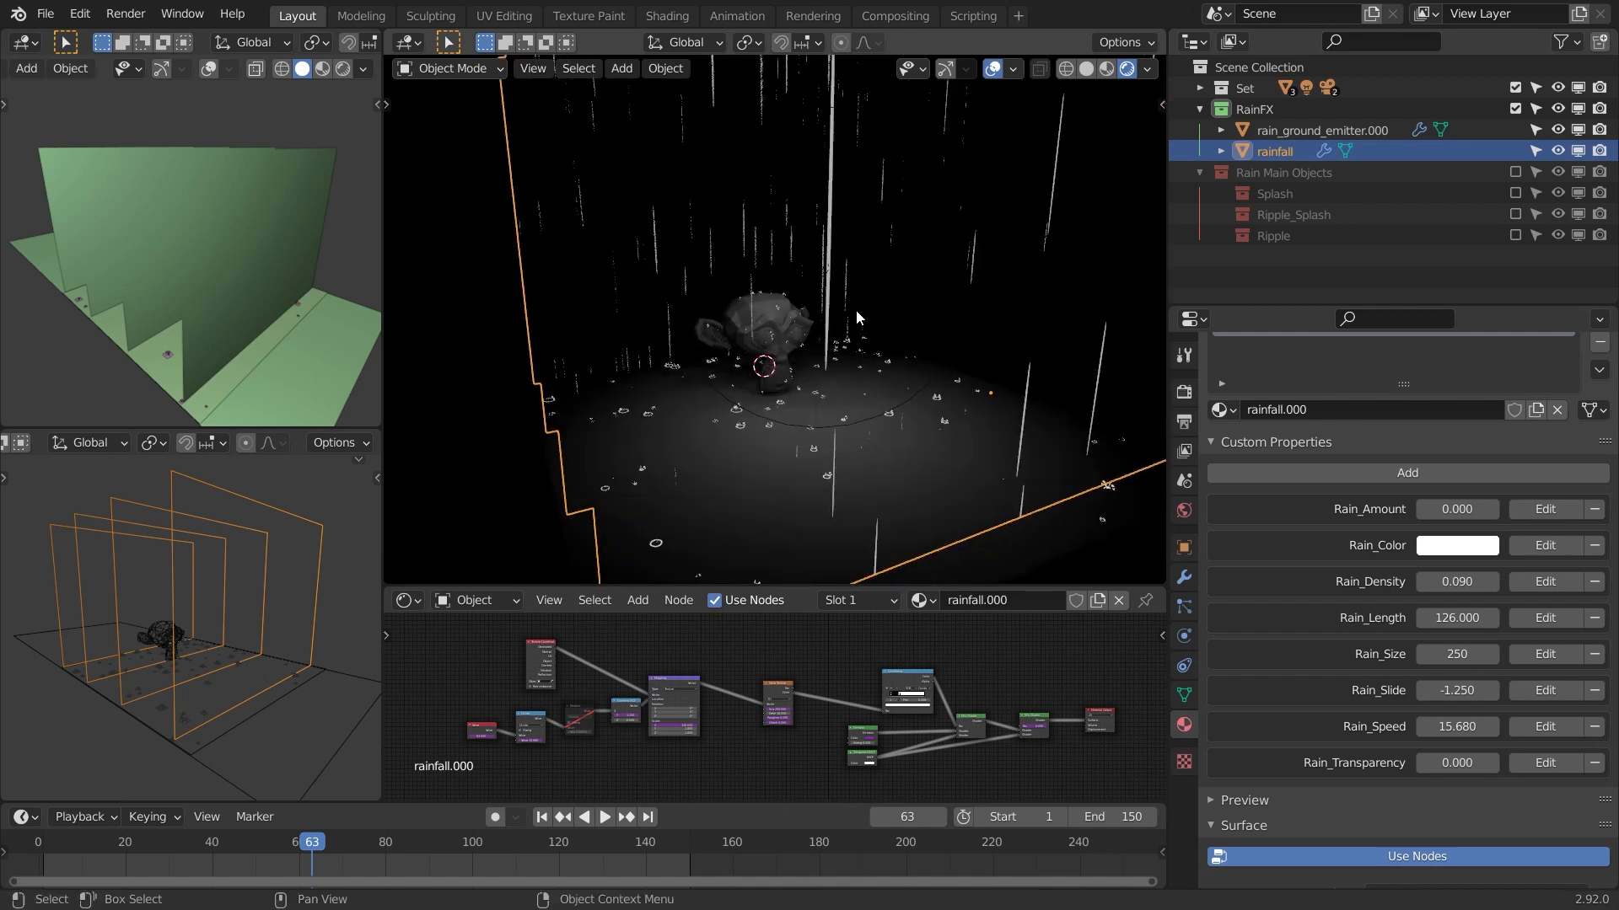
key("space")
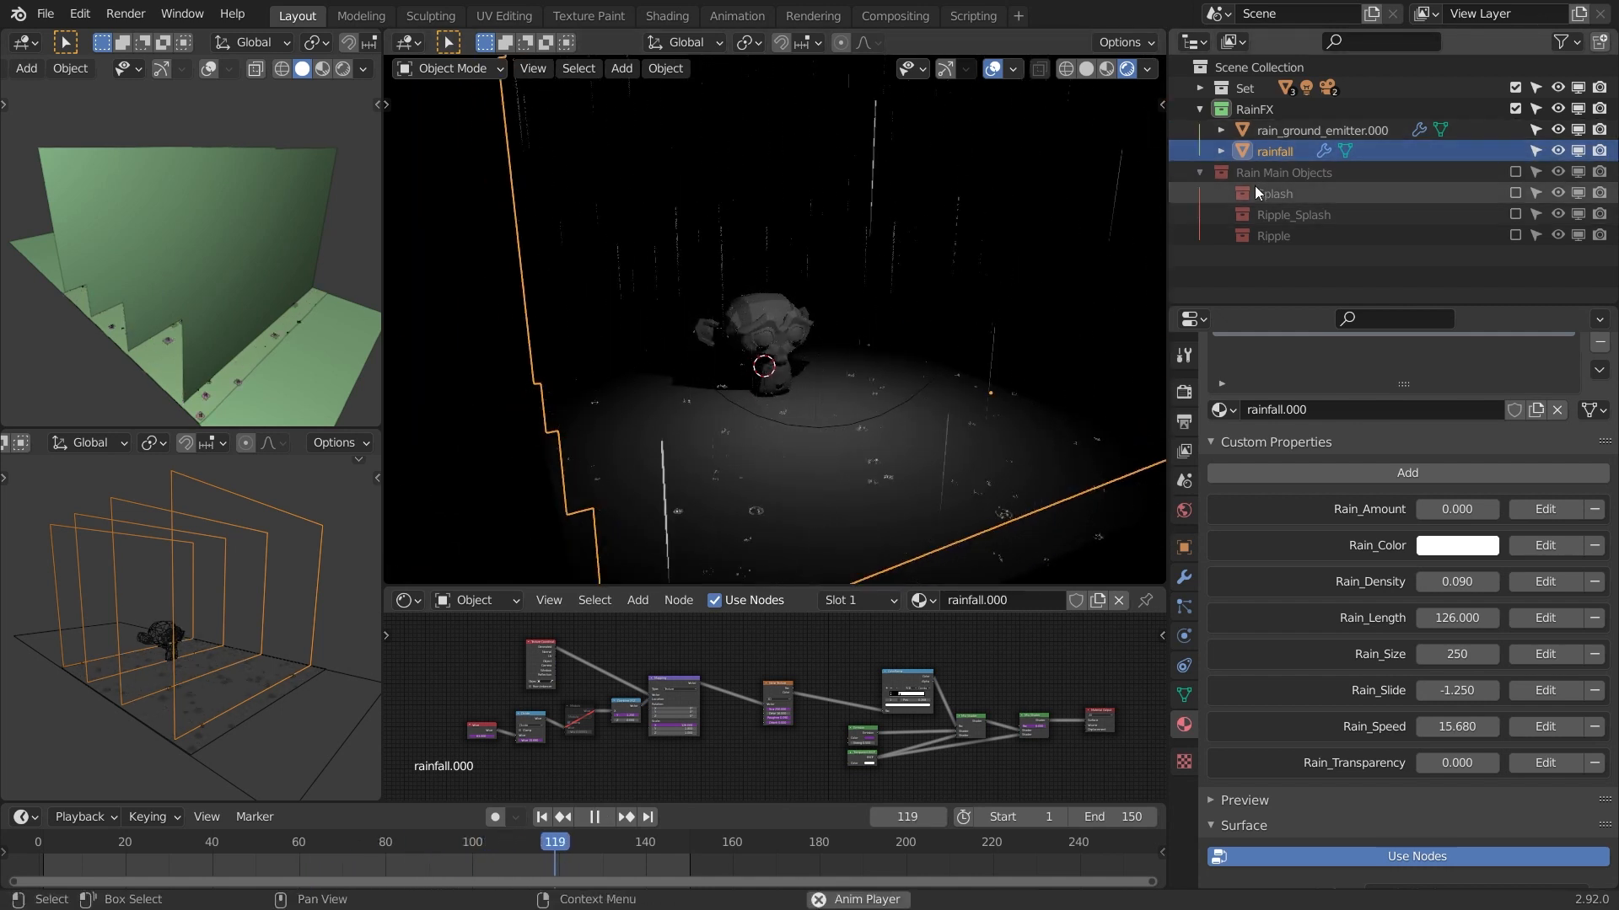
key("space")
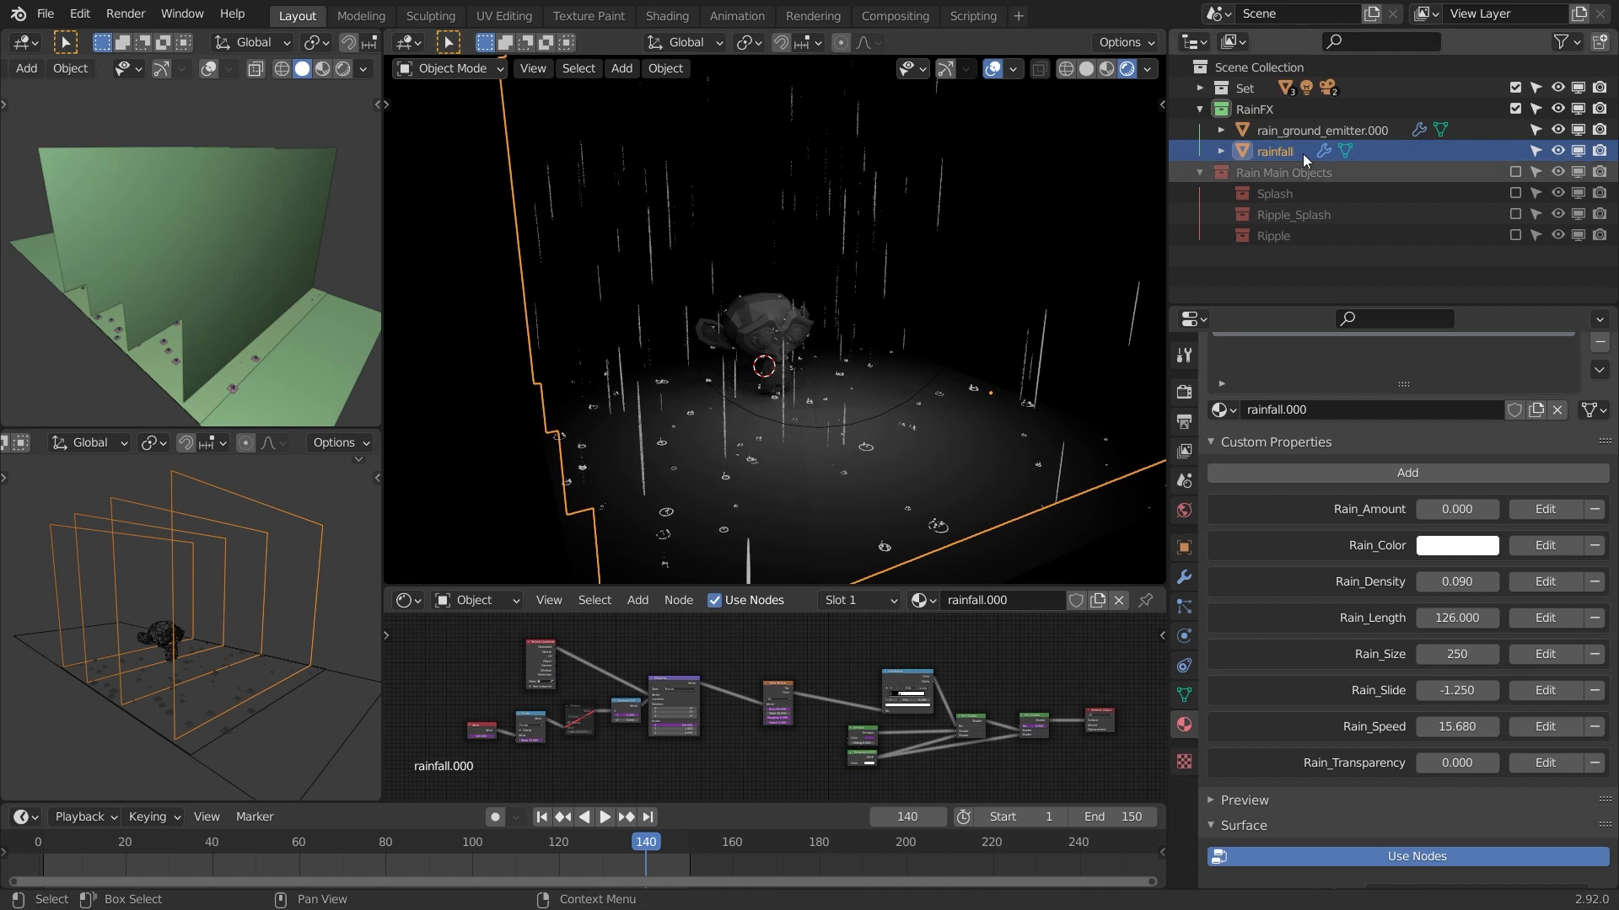
- Hide rain_ground_emitter.000 in the RainFX collection and Suzanne in the Set collection, in both the viewport and renders
left_click(1559, 130)
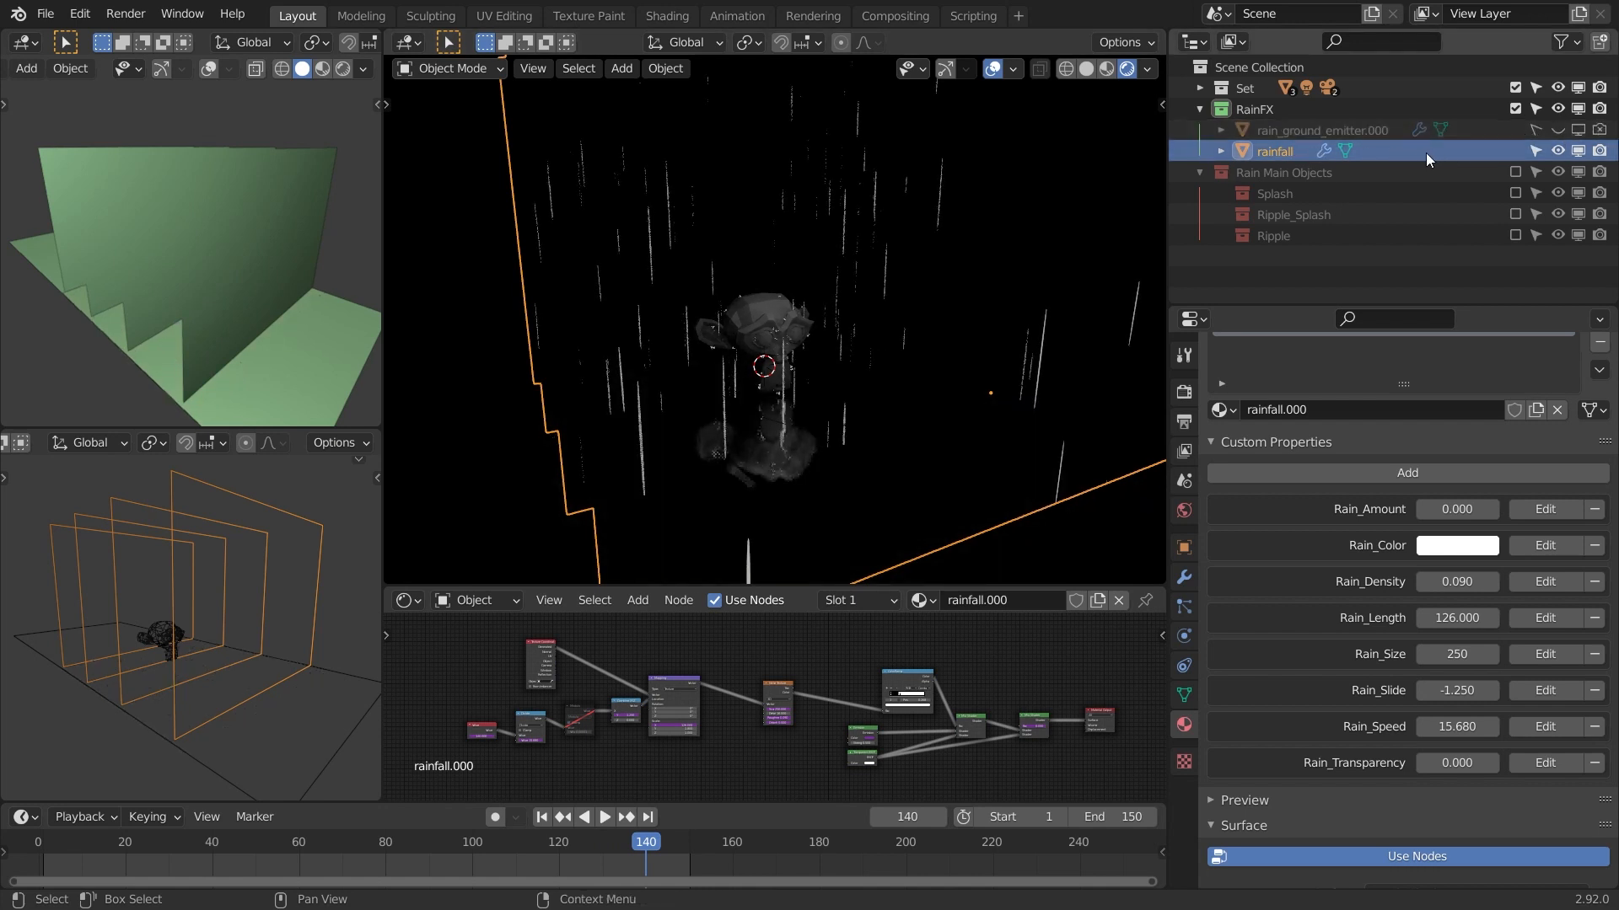
left_click(1200, 87)
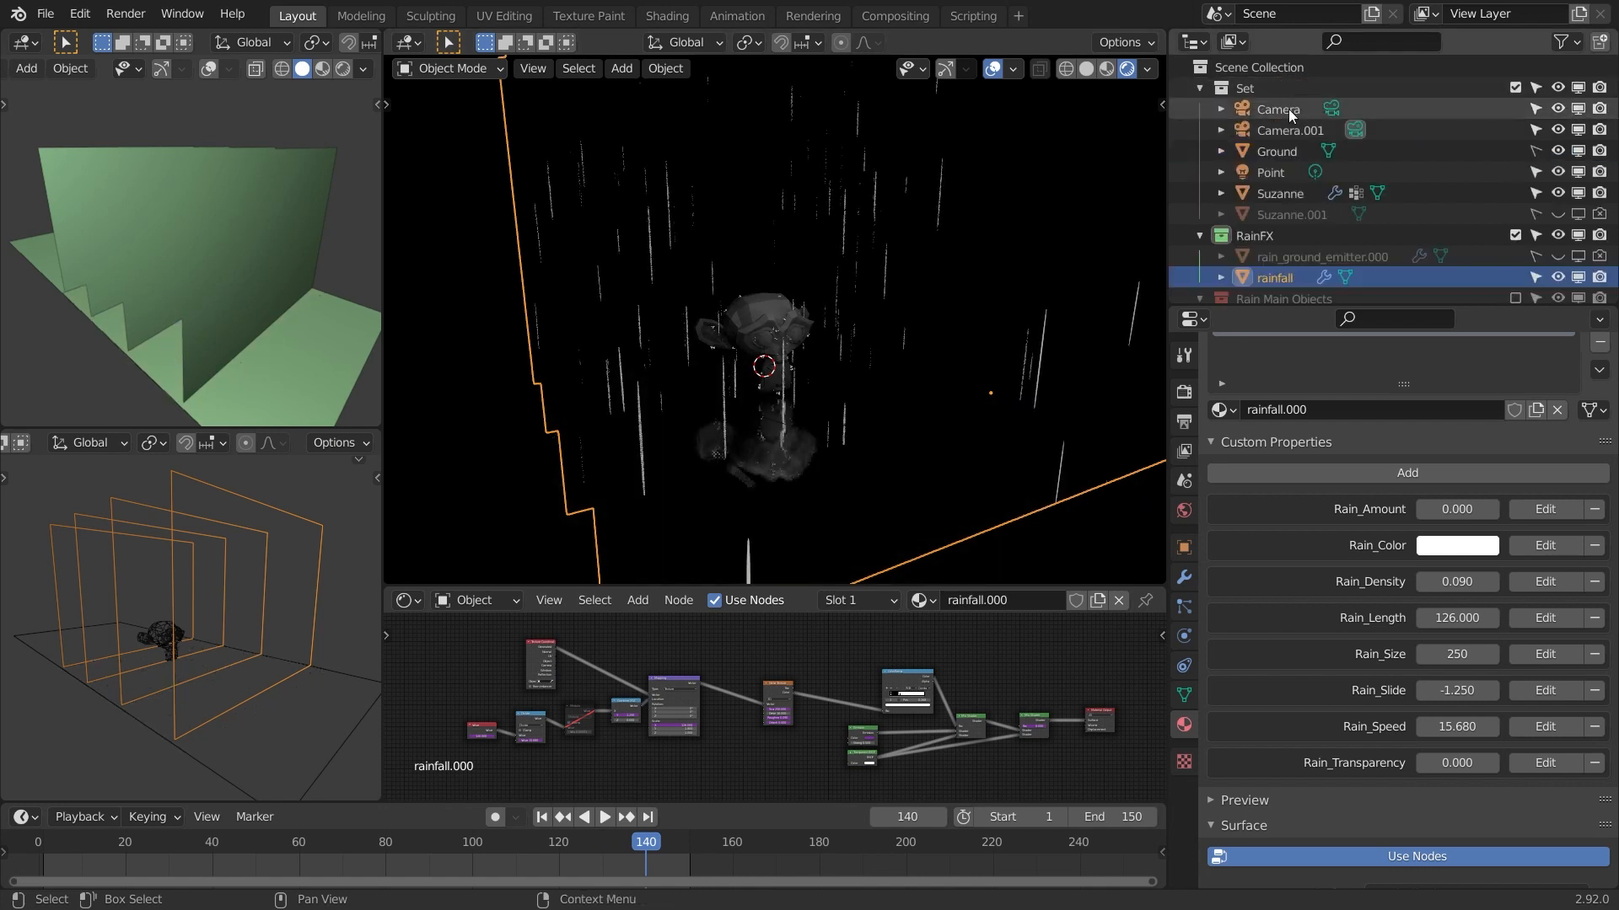
left_click(1559, 193)
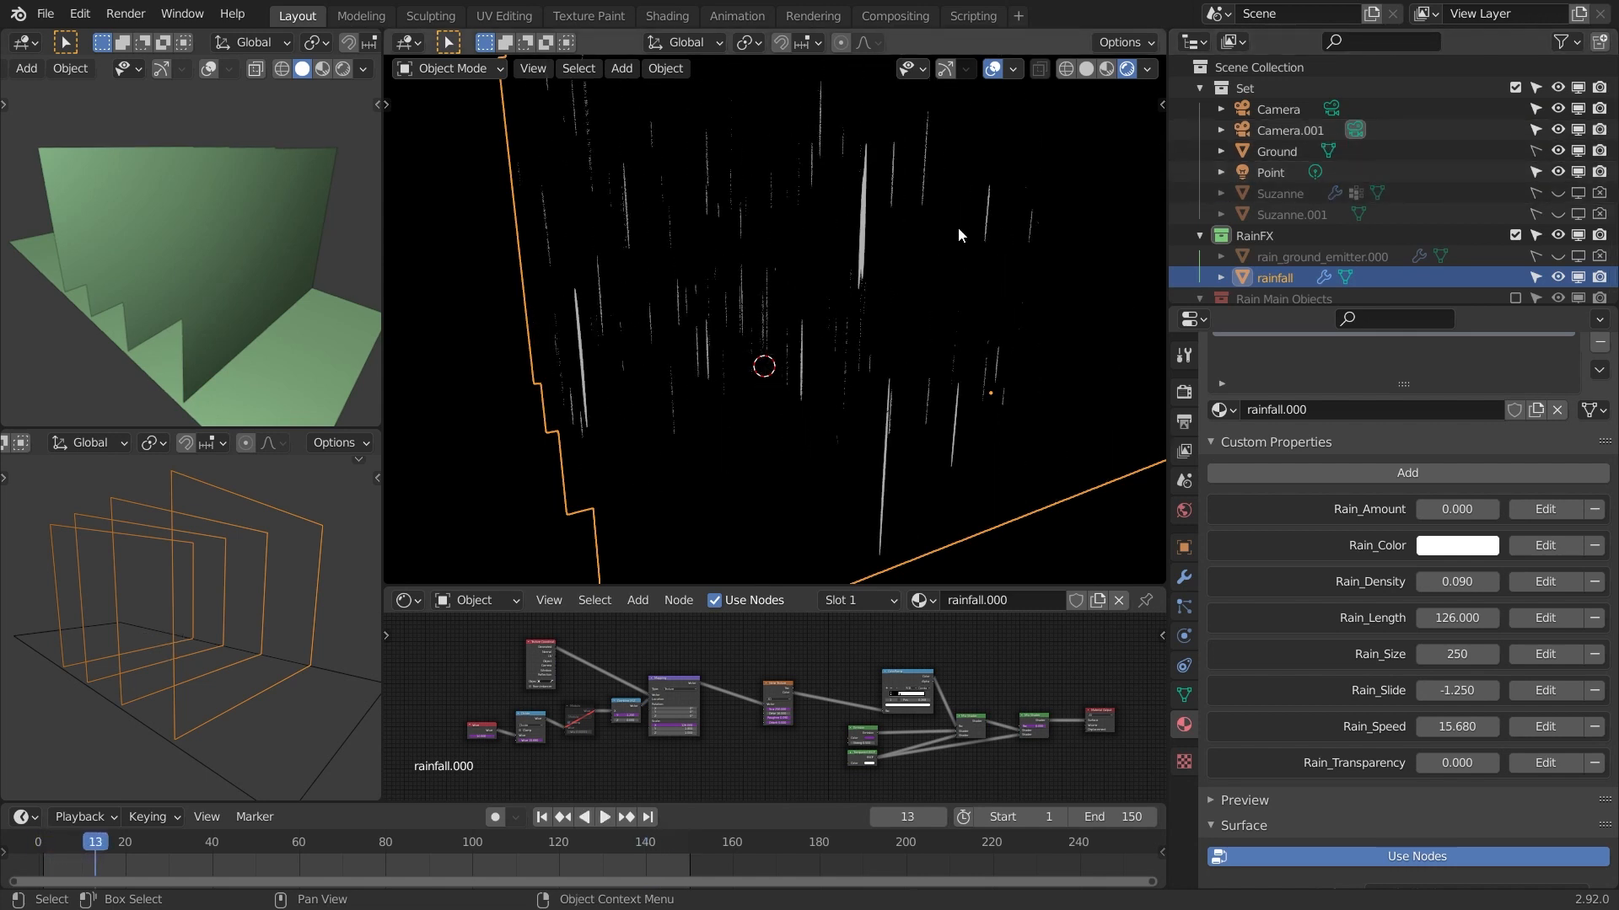
- Switch the main viewport to solid shading and view the stacked rainfall planes from an angle
scroll(958, 234, "down", 4)
left_click(1106, 69)
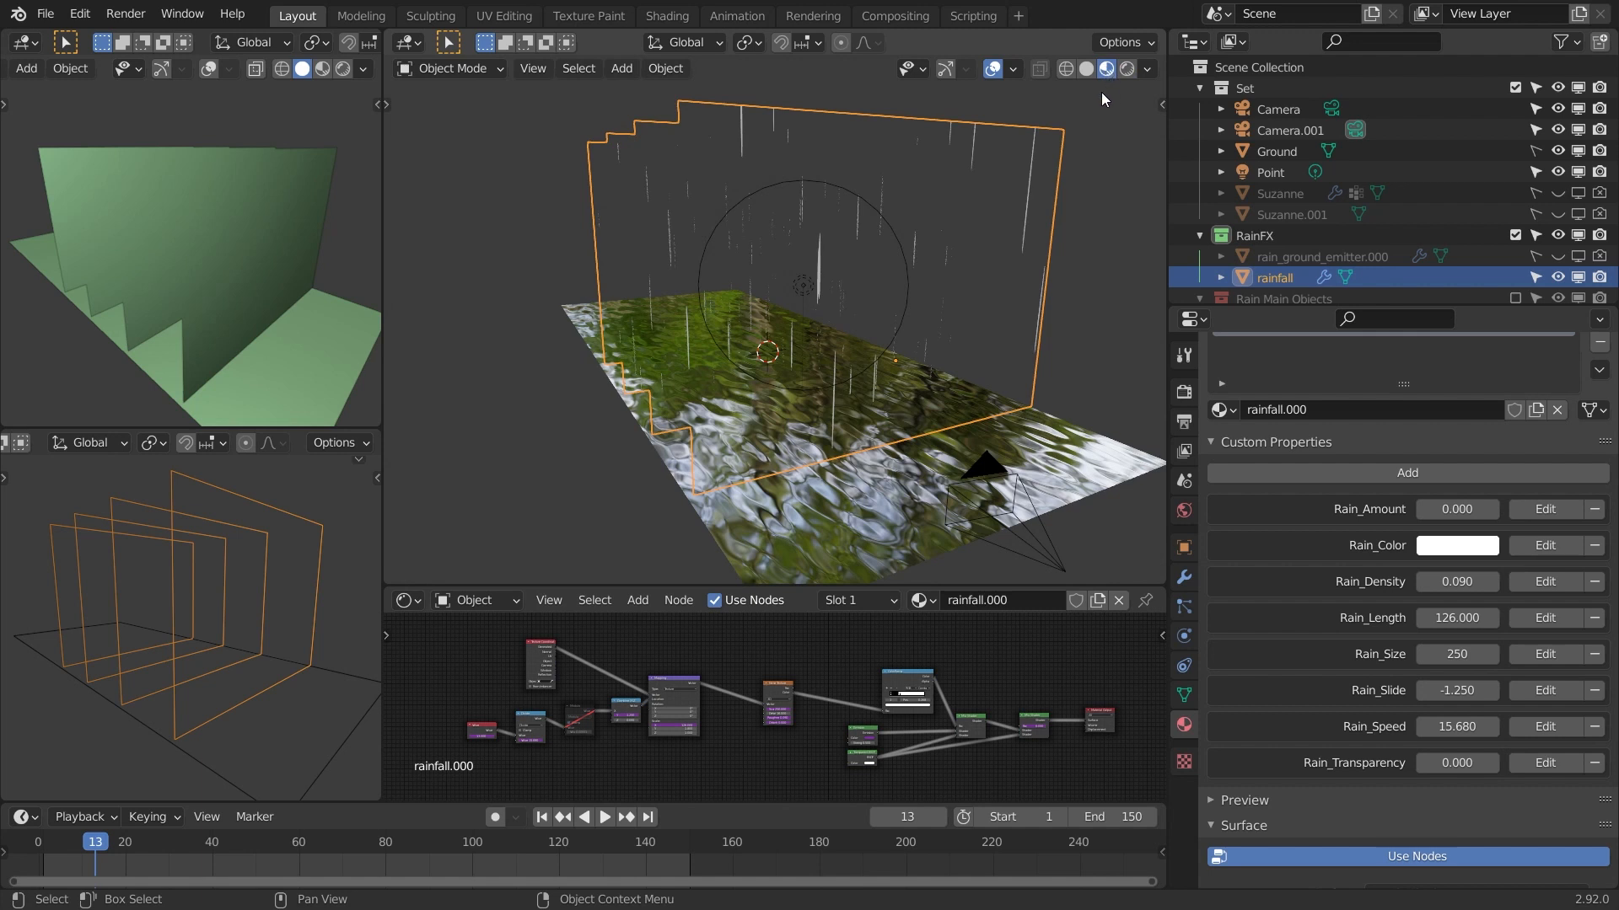
left_click(1094, 73)
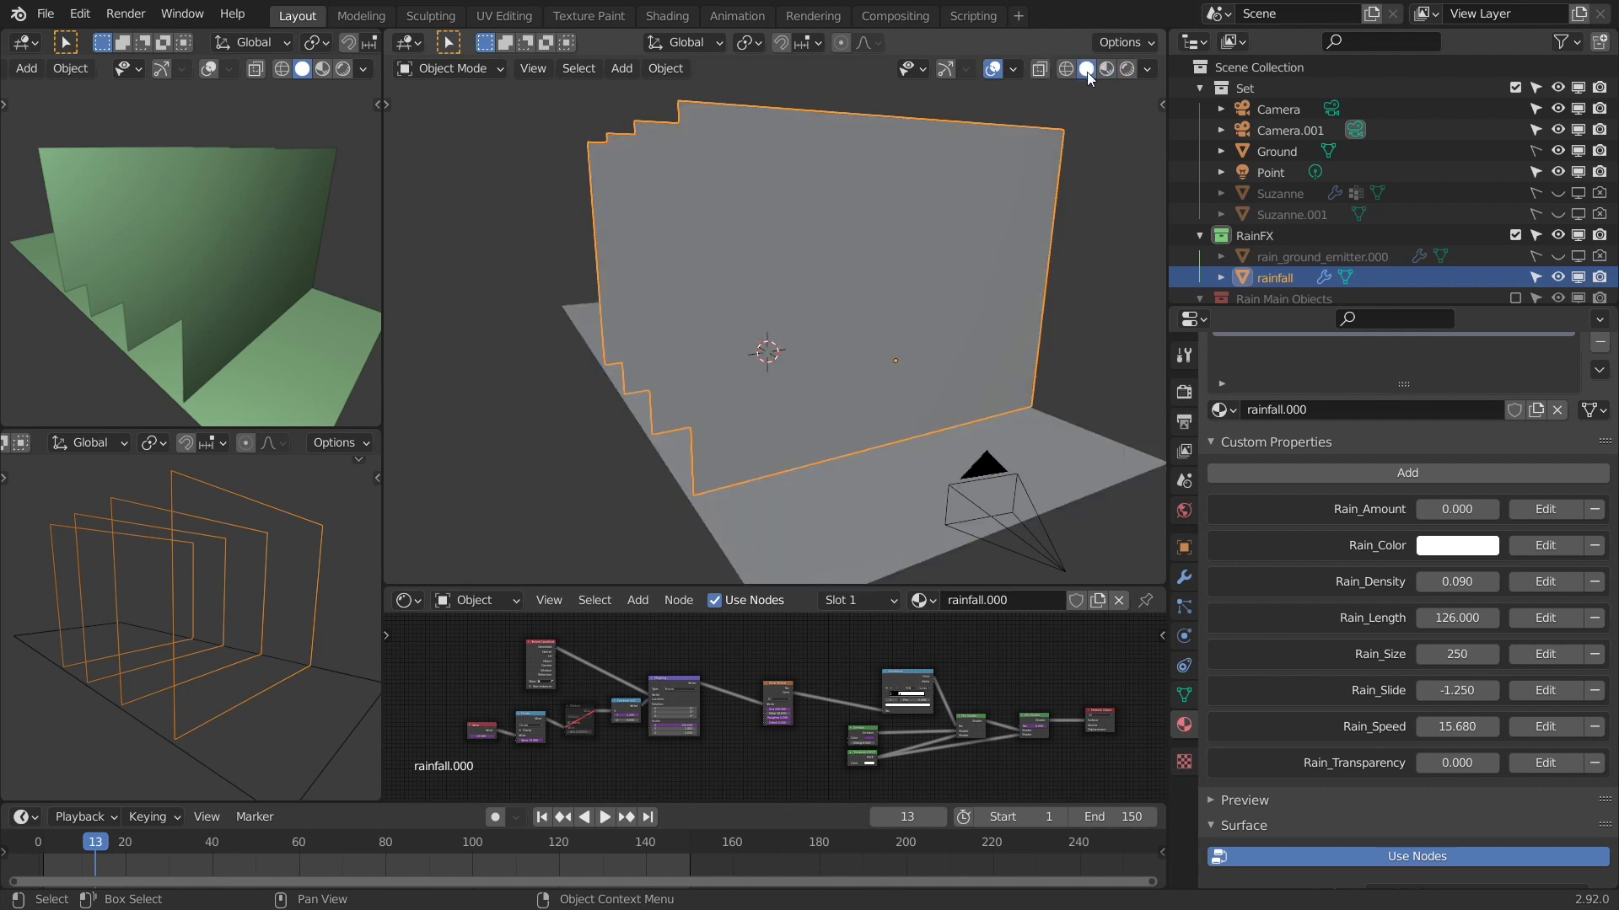
middle_click_drag(978, 152, 932, 277)
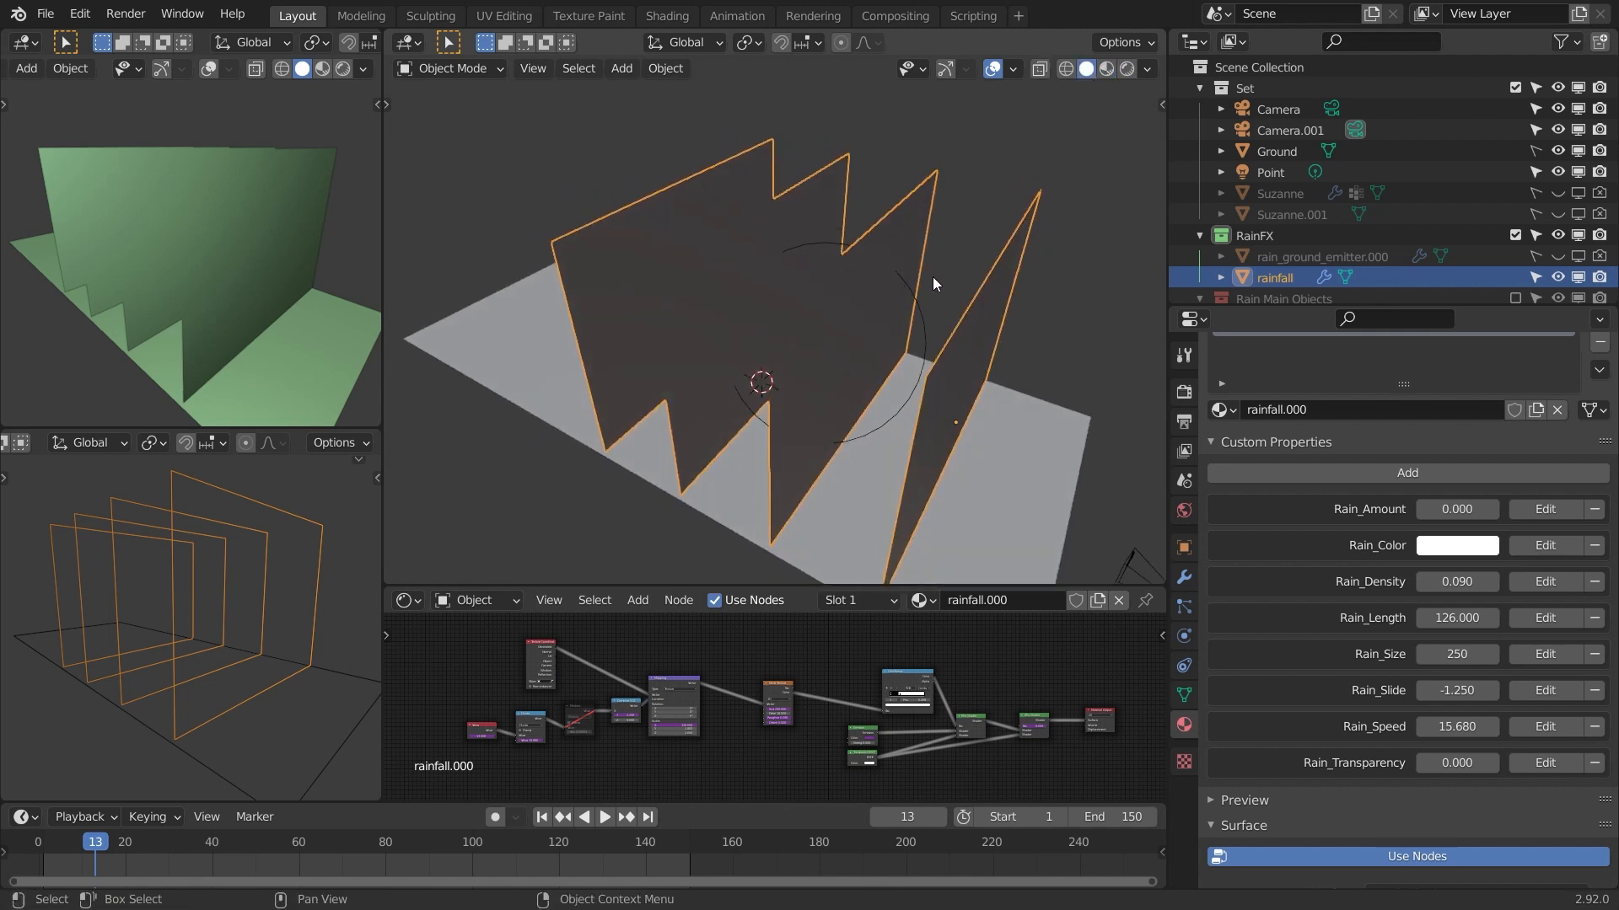
- Set the Count of the rainfall object's Array modifier to 1
left_click(1183, 578)
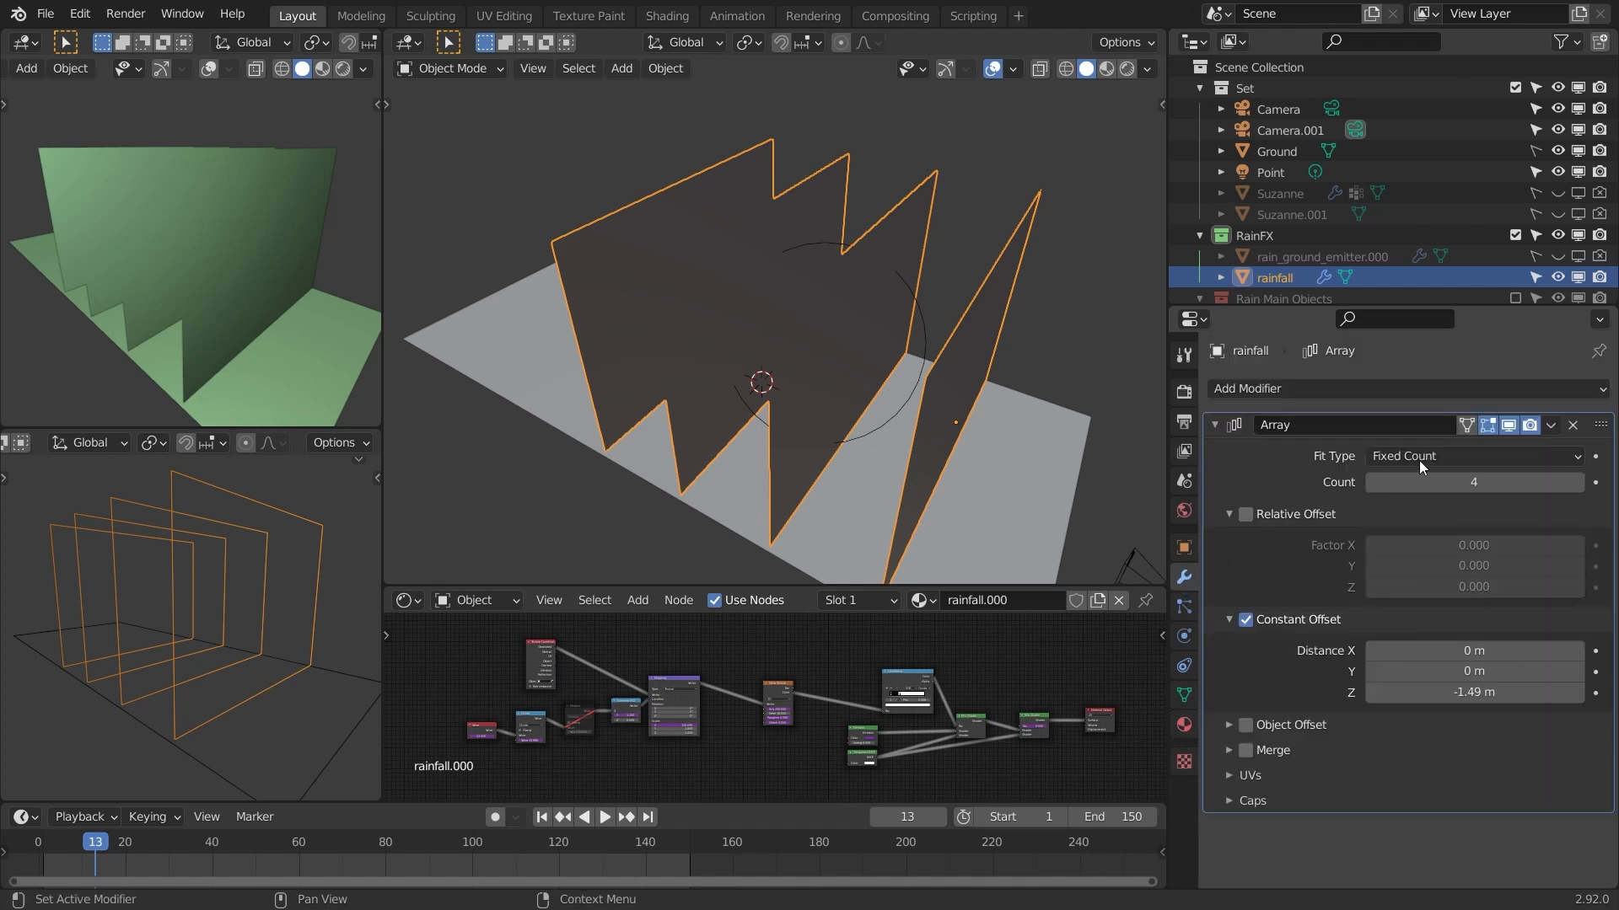
left_click(1380, 483)
left_click(1380, 486)
type("1")
key("Return")
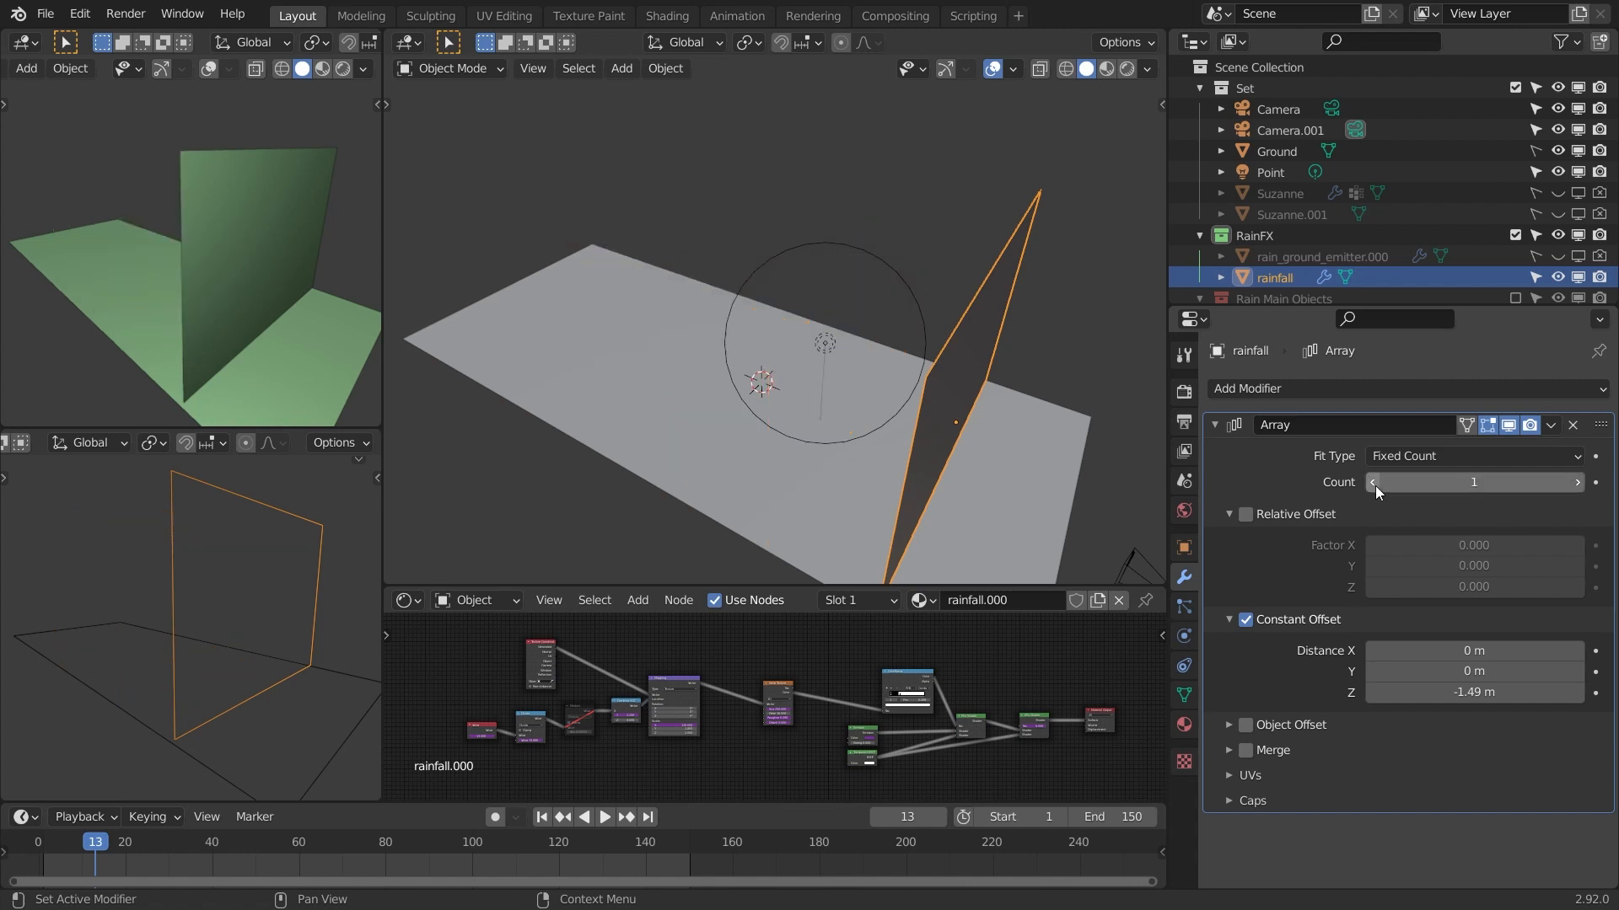
- Play the animation of the single rainfall plane in rendered shading, viewed from the front
left_click(1126, 70)
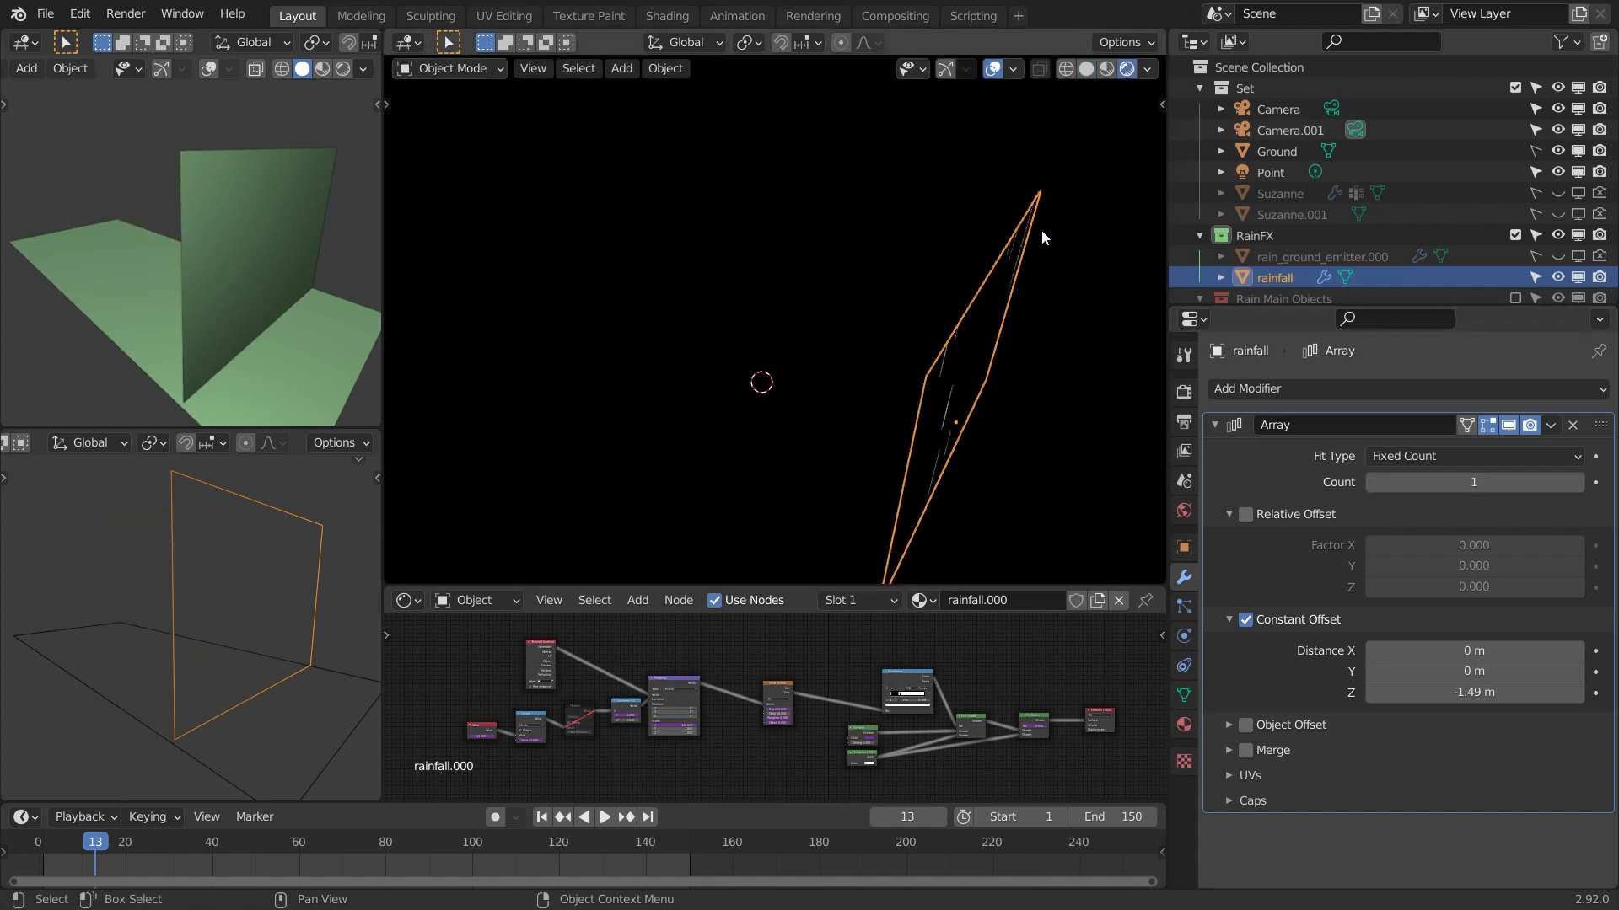
mouse_move(1040, 229)
middle_mouse_down()
mouse_move(1054, 231)
mouse_move(929, 184)
mouse_move(882, 211)
middle_mouse_up()
key("space")
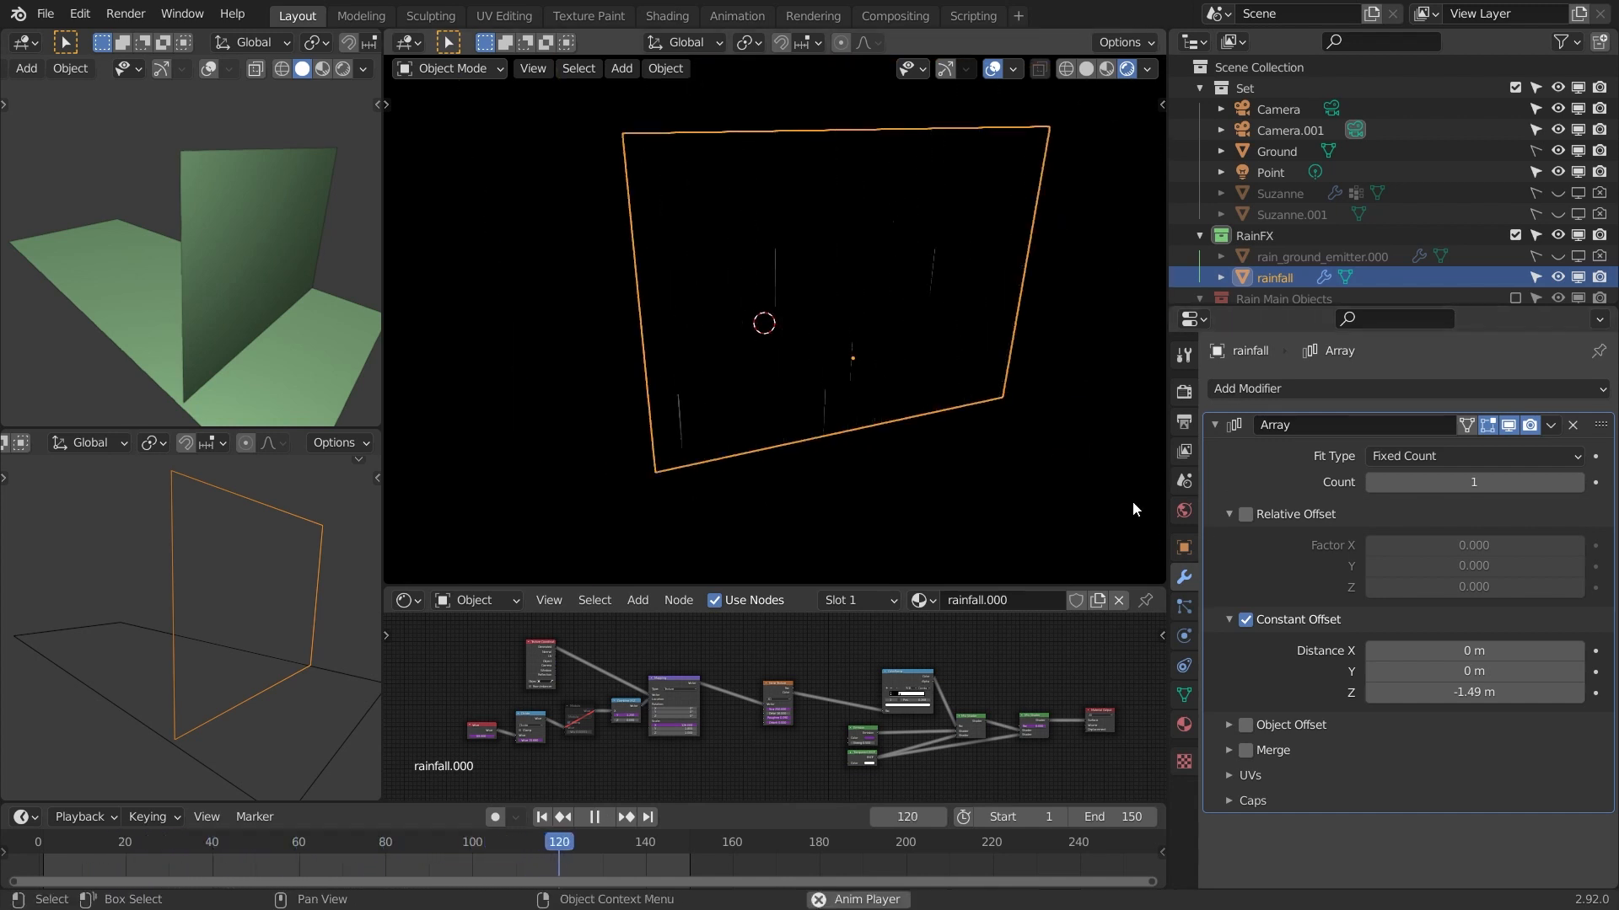
- Try changing the Rain_Color and Rain_Amount custom properties of the rainfall.000 material and undo the adjustments
left_click(1187, 730)
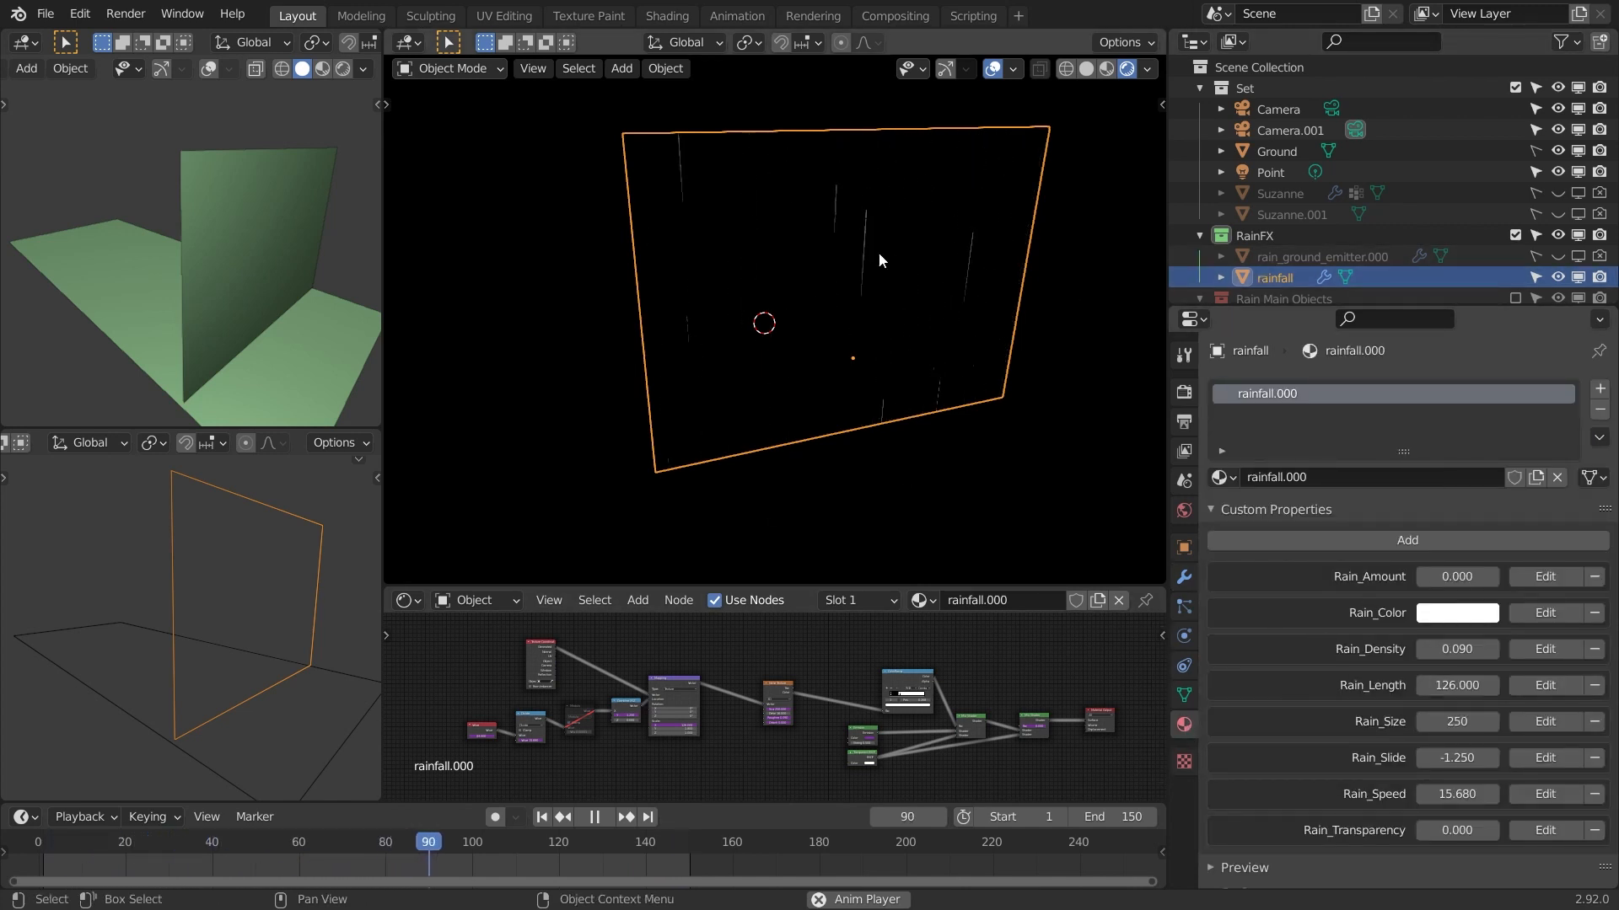
scroll(870, 396, "up", 4)
scroll(899, 410, "down", 2)
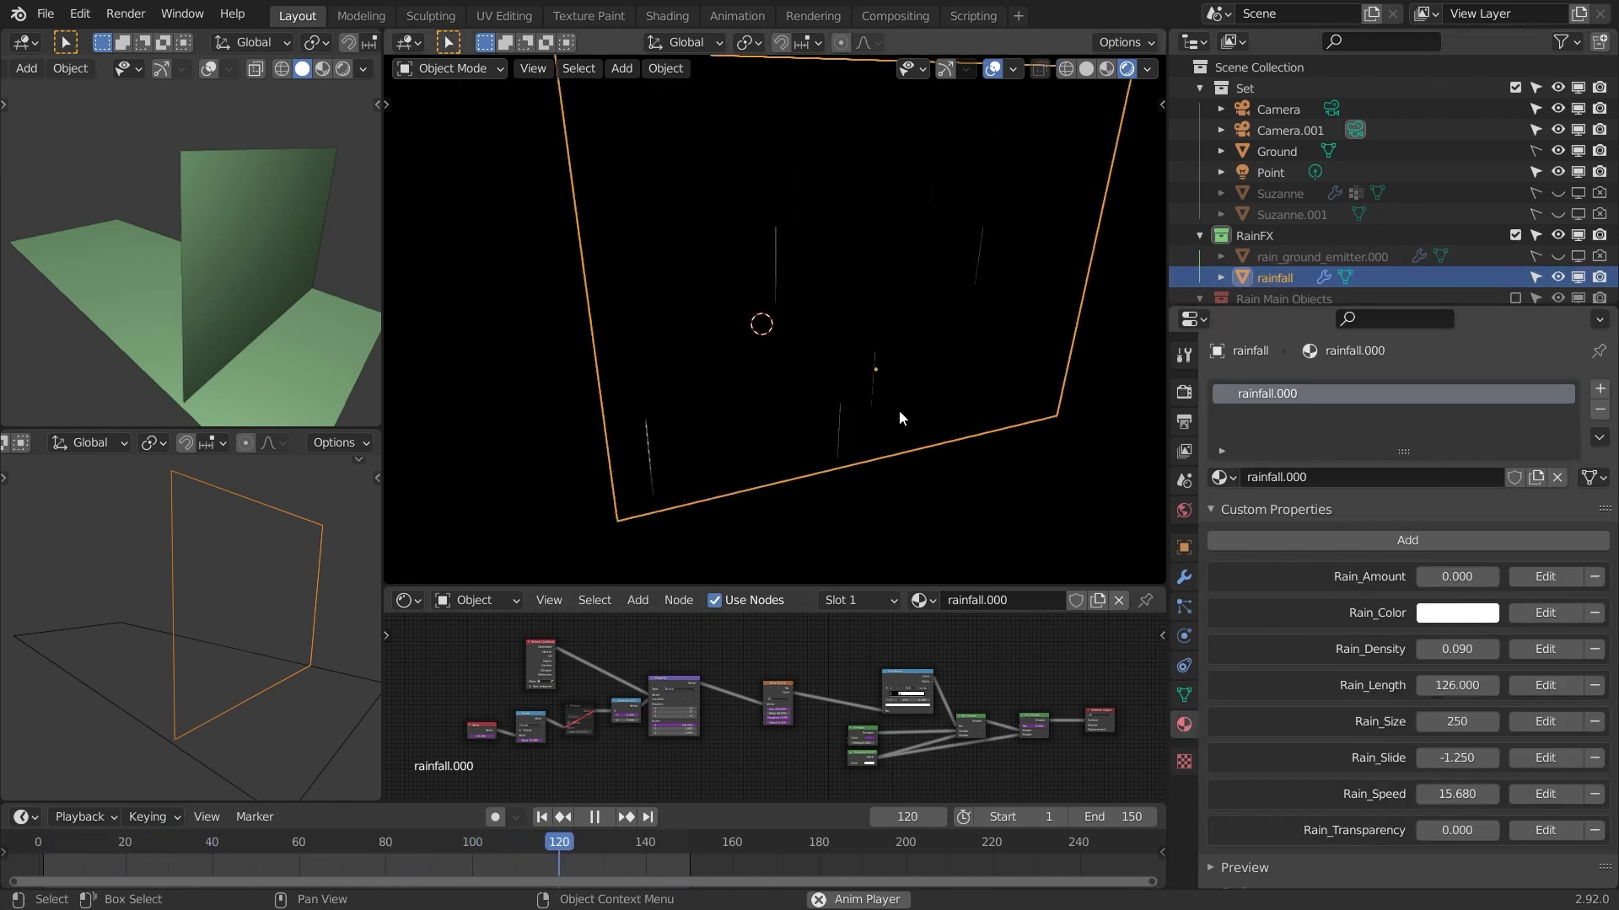
left_click(1458, 613)
left_click_drag(1361, 462, 1390, 409)
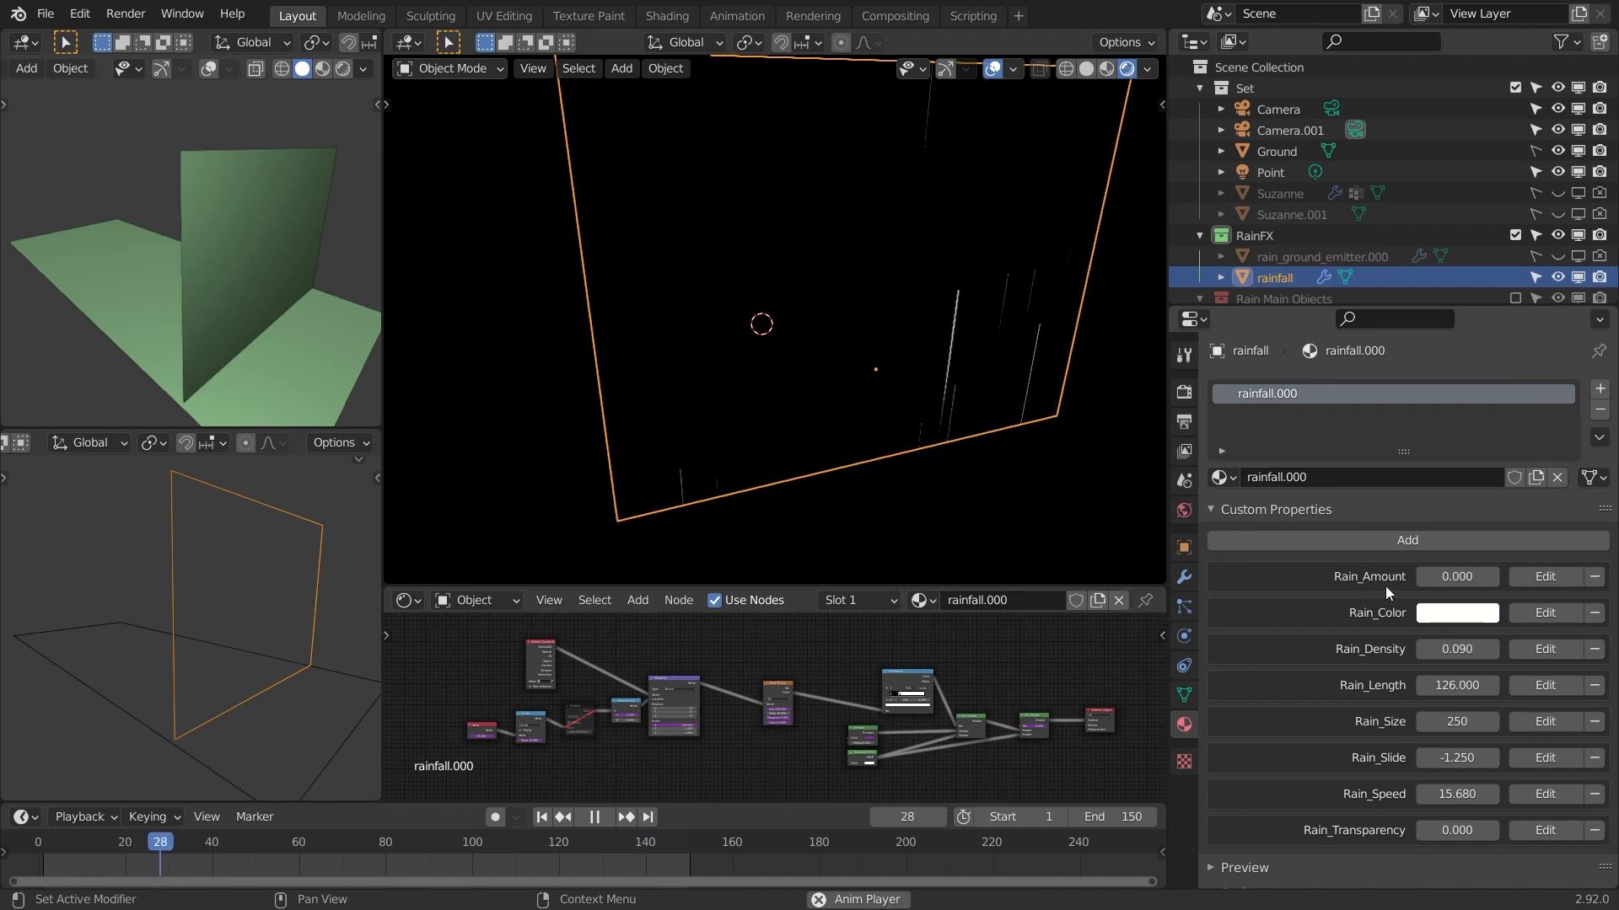
left_click_drag(1443, 581, 1424, 581)
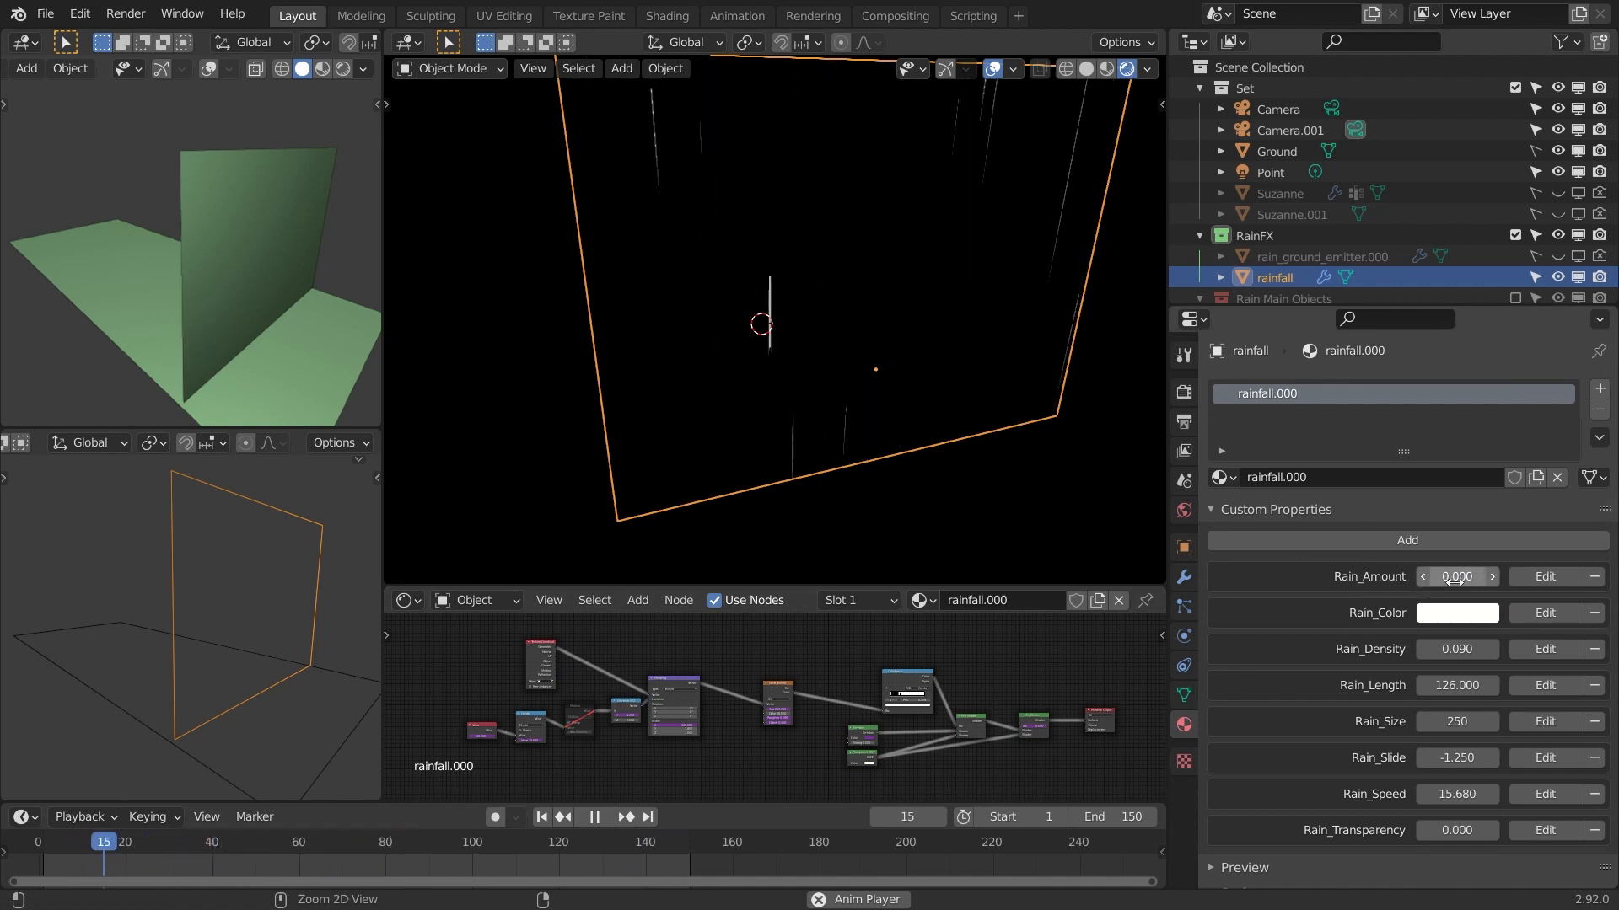
key("ctrl+z")
key("ctrl+z")
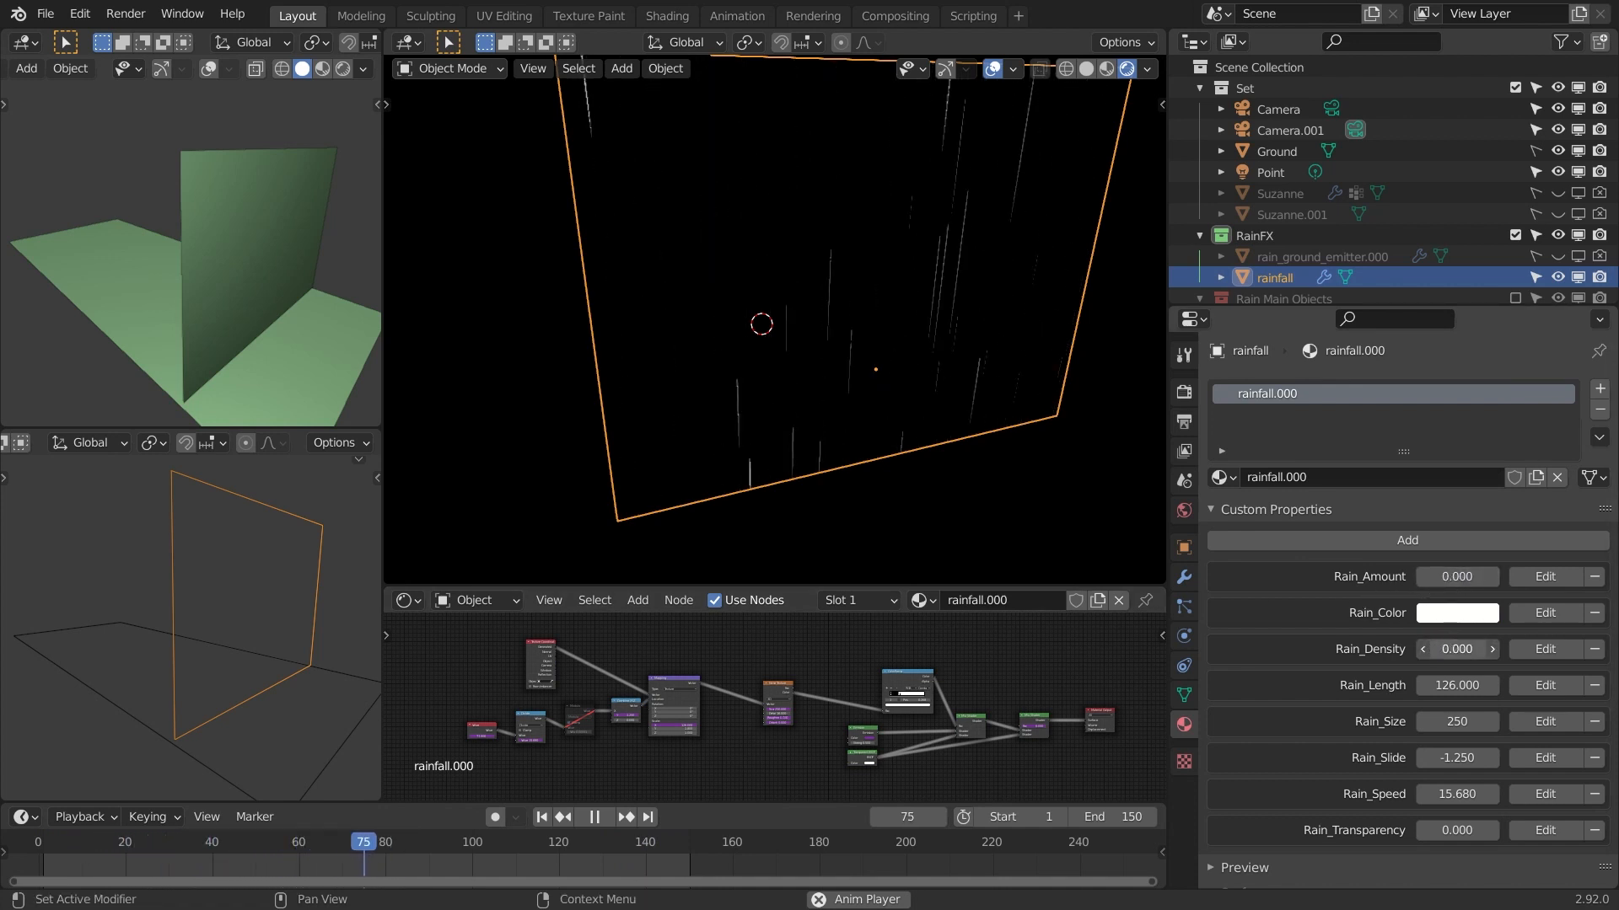
- Try a Rain_Size of 574 on the rainfall.000 material and undo the change
left_click_drag(1430, 687, 1471, 723)
key("ctrl+z")
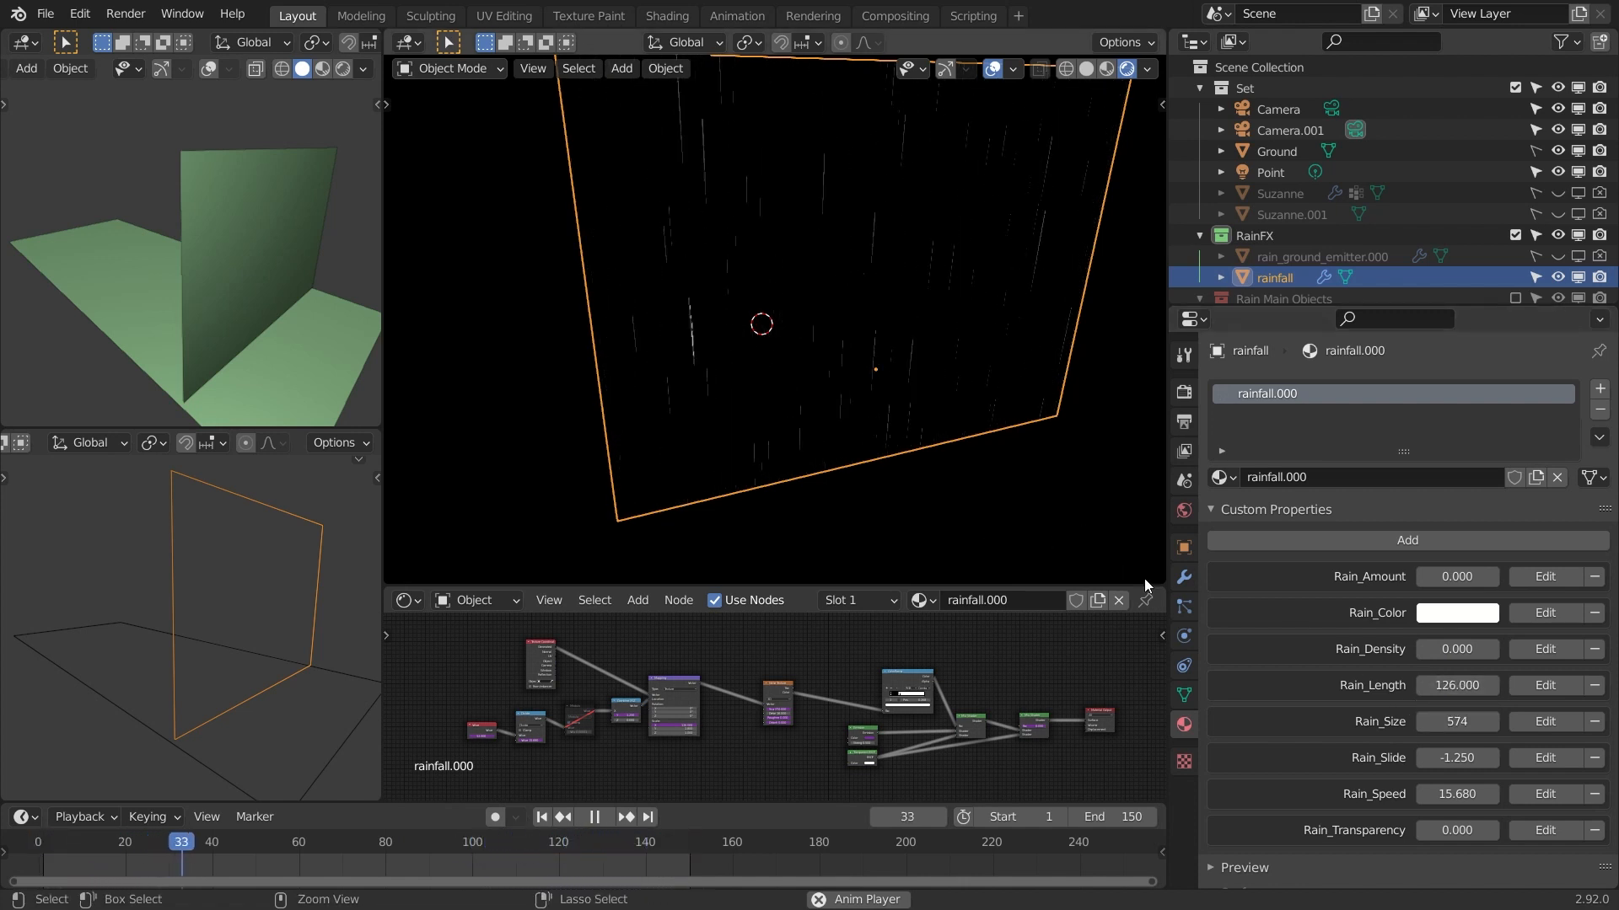
key("ctrl+z")
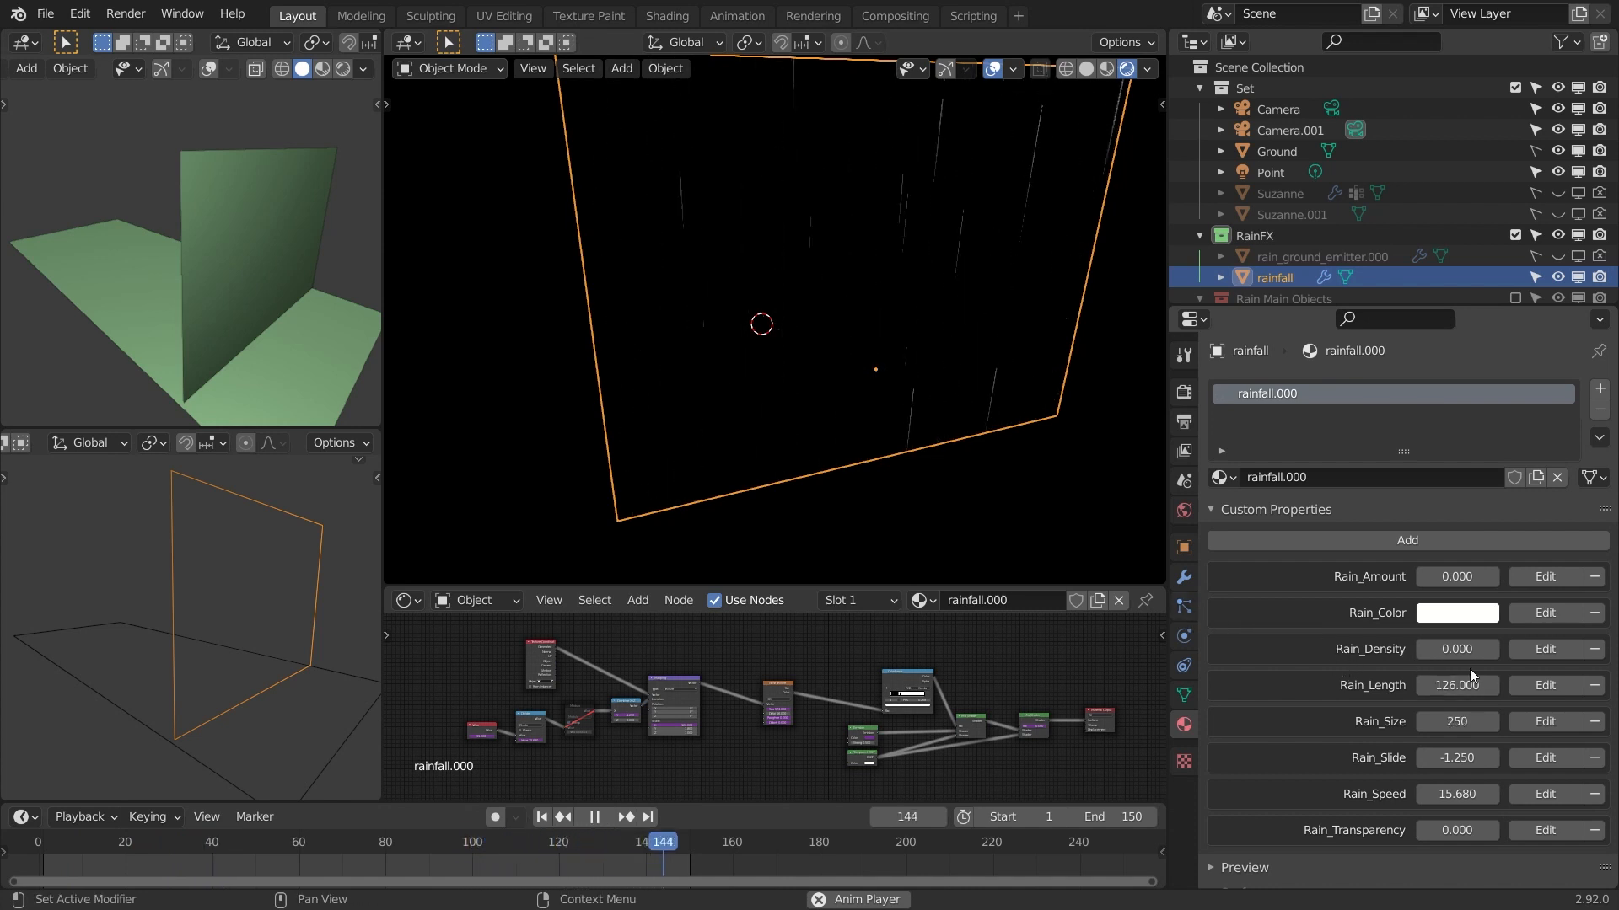
- Shorten the drops with a Rain_Length of 3.380 and set Rain_Density to 0.100, inspecting the drops up close
left_click_drag(1457, 685, 1391, 685)
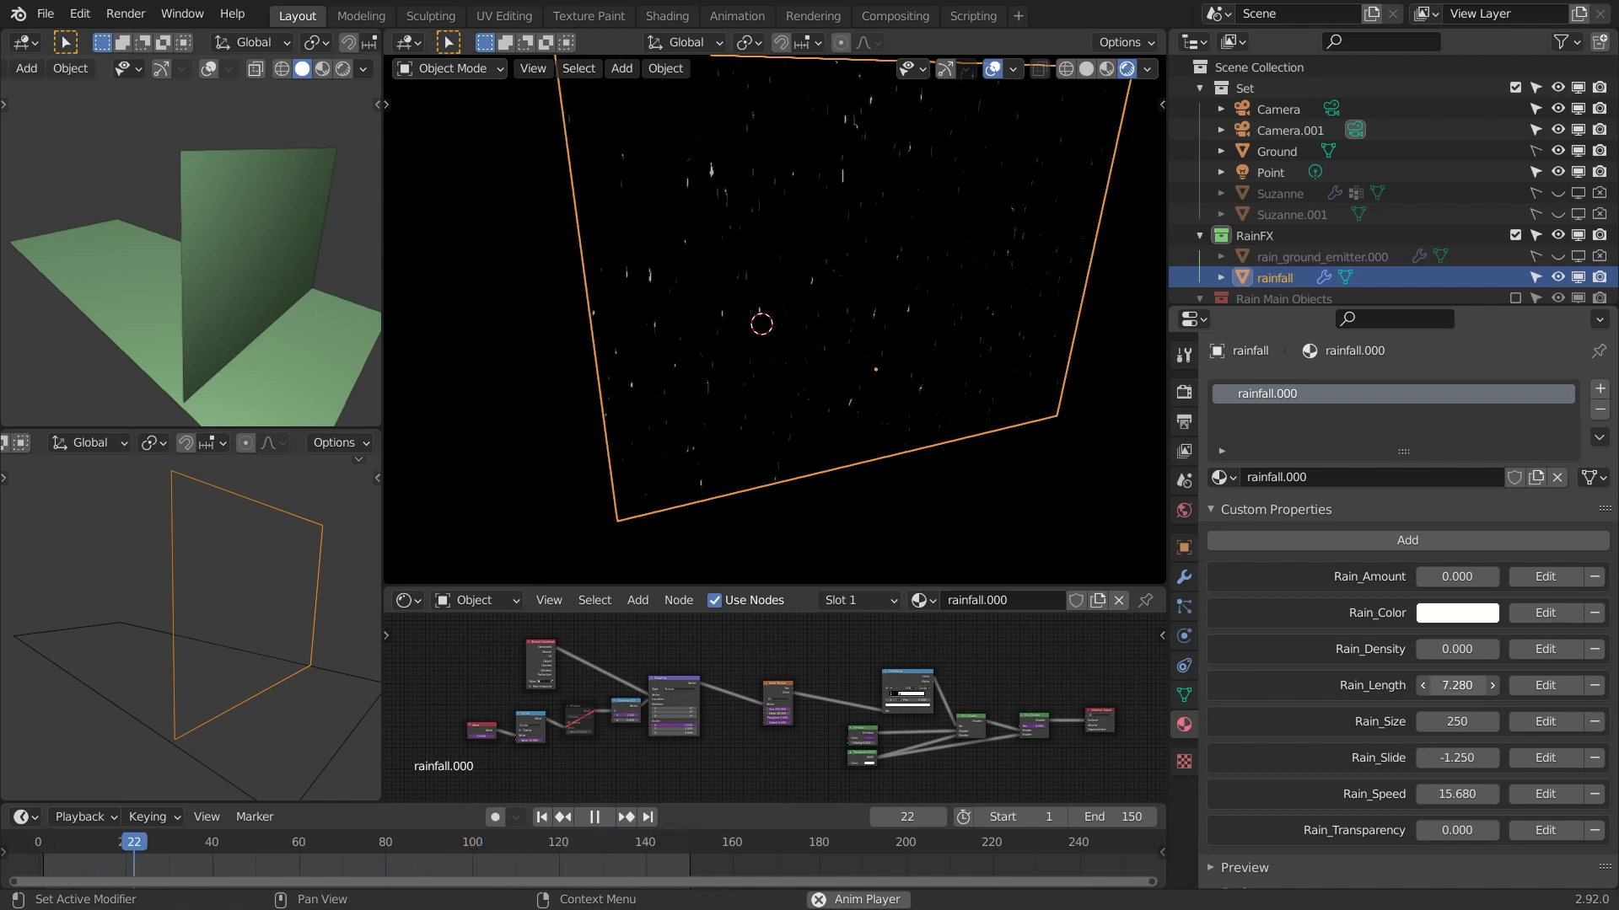
scroll(799, 229, "up", 4)
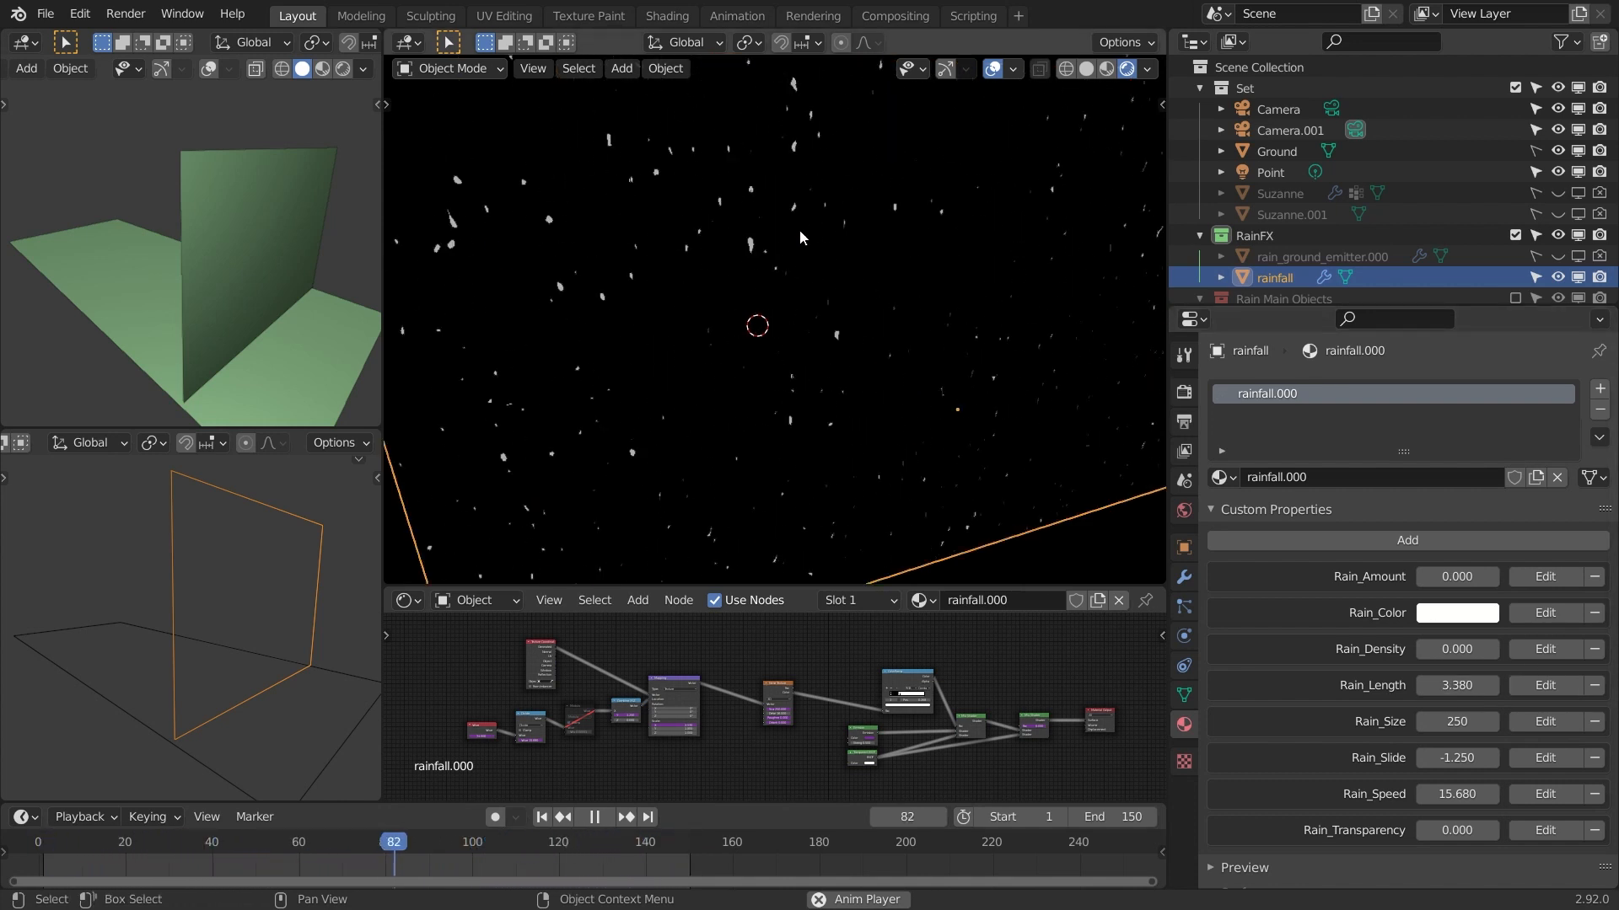
scroll(846, 250, "down", 4)
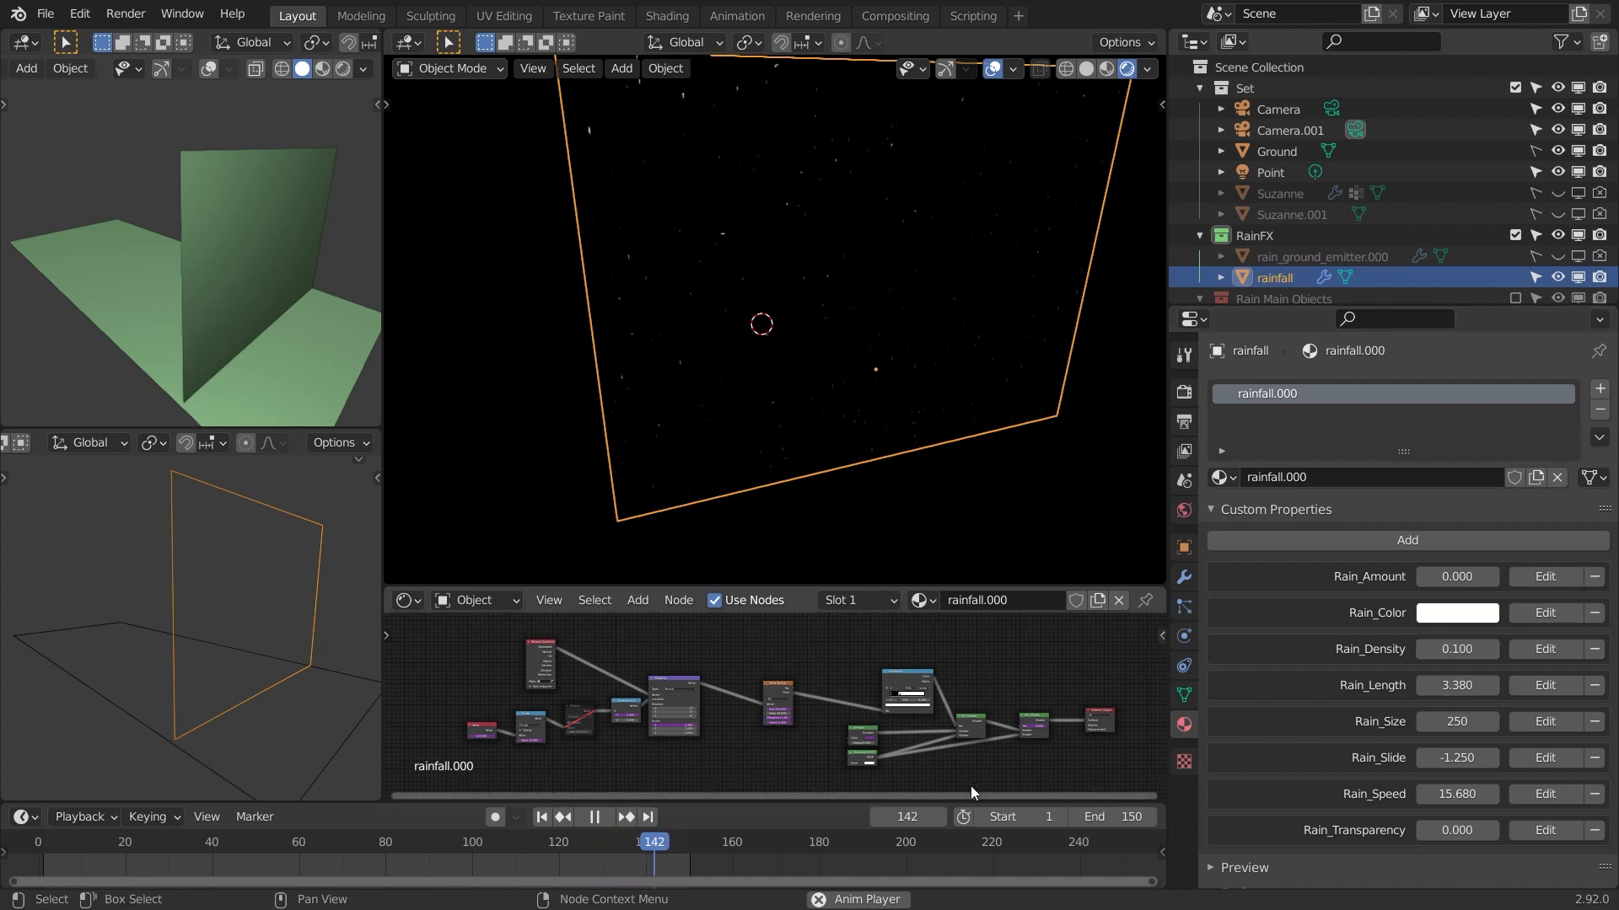
- Restore Rain_Length to 126.000 and briefly play the animation to check the long streaks
key("space")
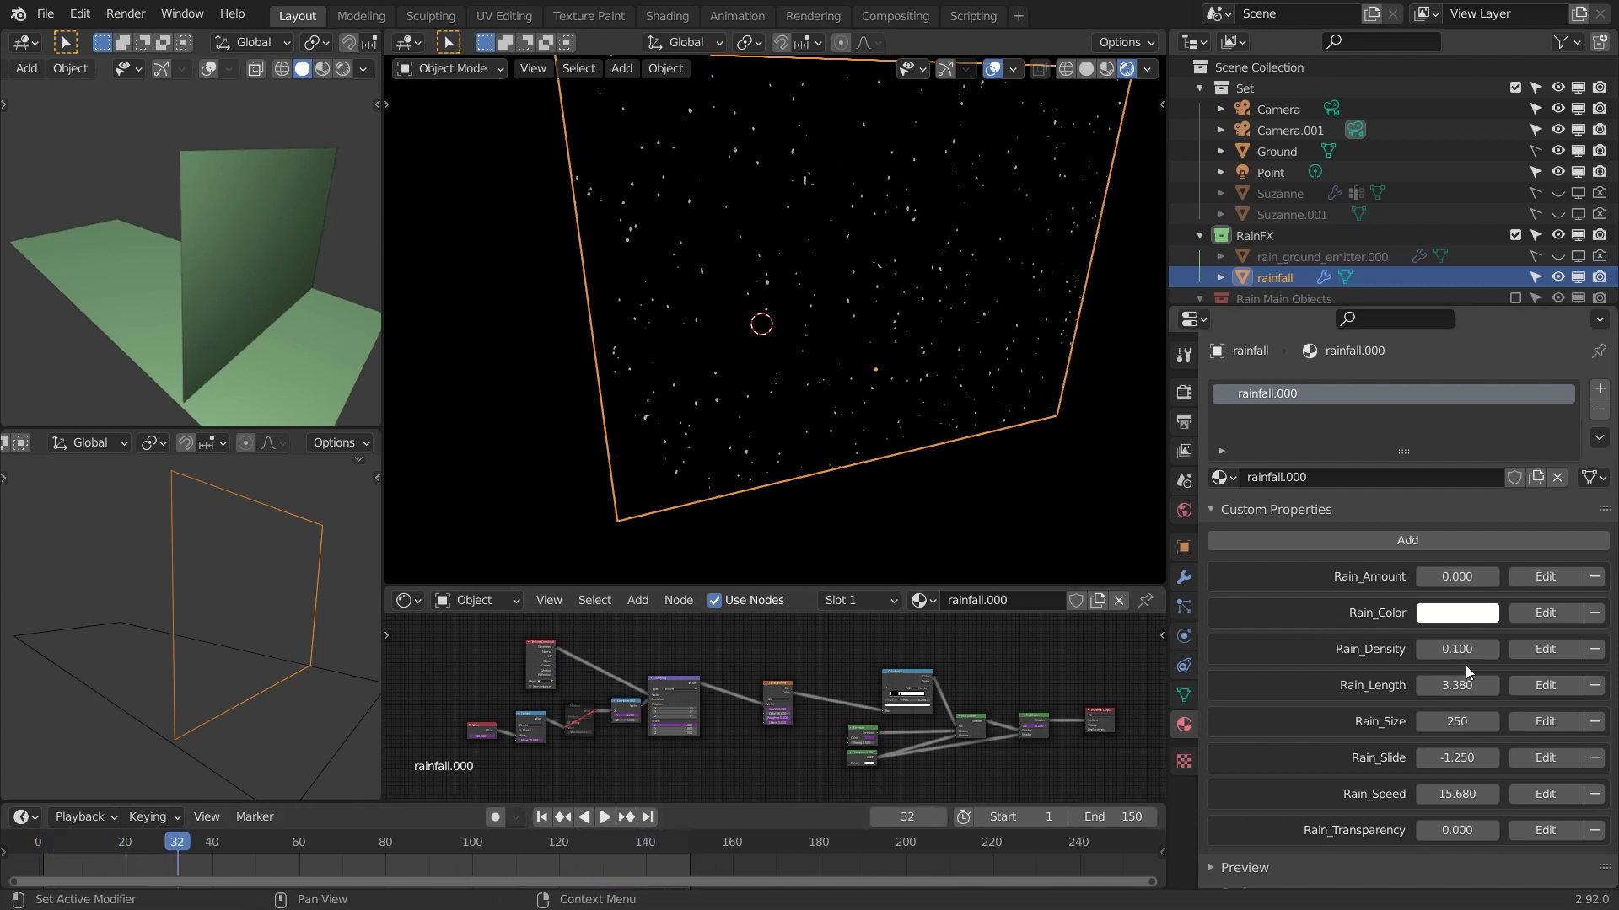
key("space")
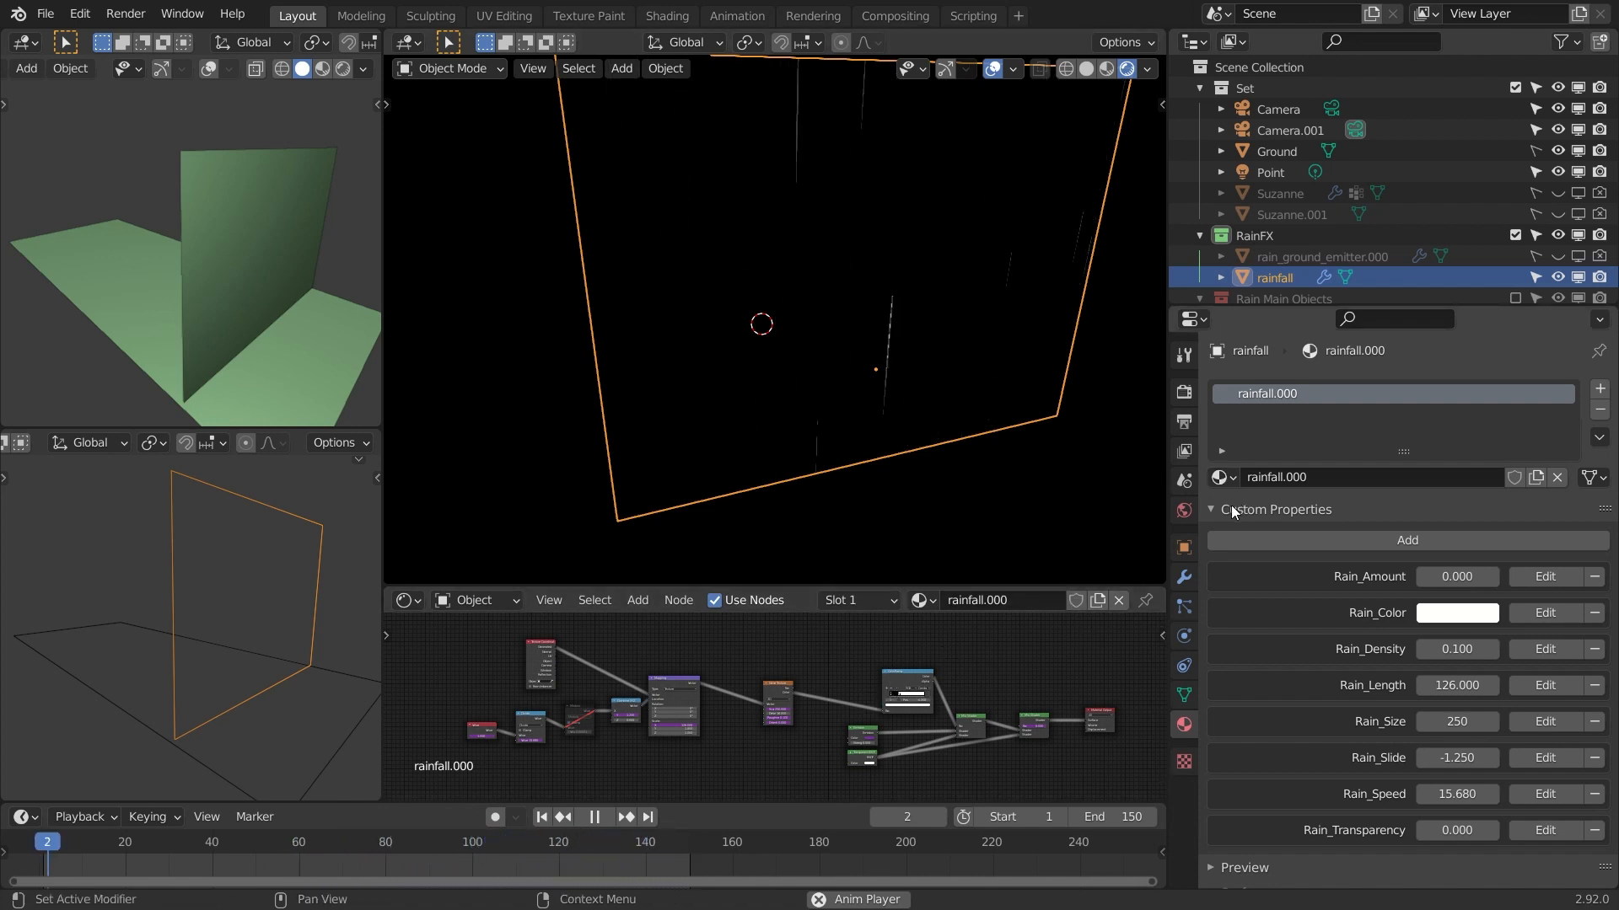
key("space")
- Raise the Count of the rainfall object's Array modifier to 8
left_click(1183, 578)
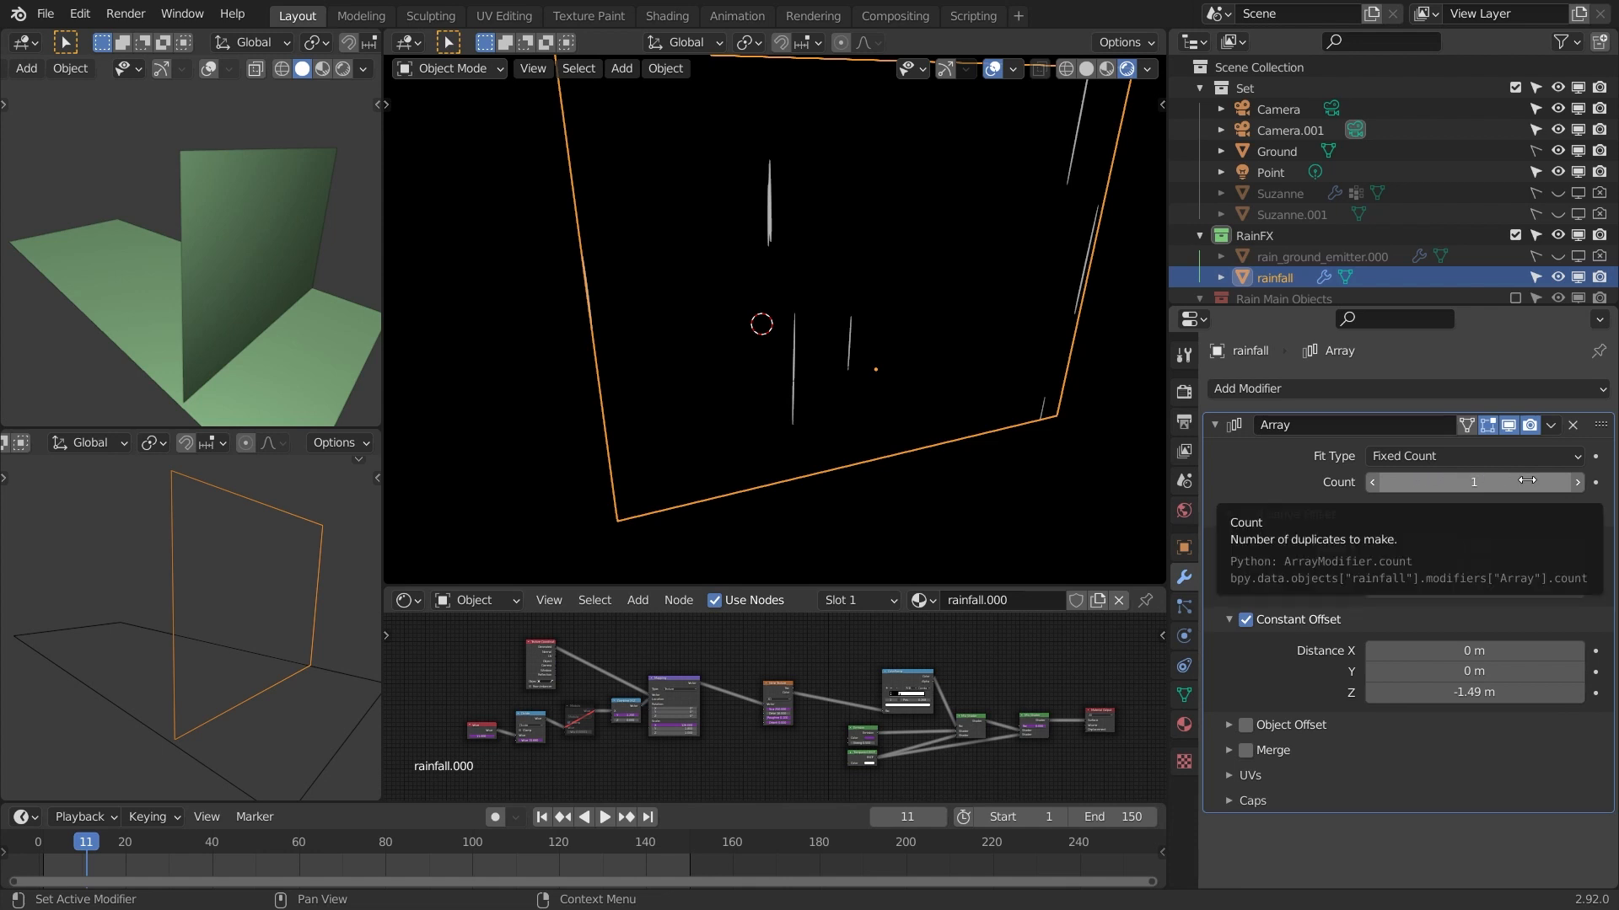
left_click(1577, 482)
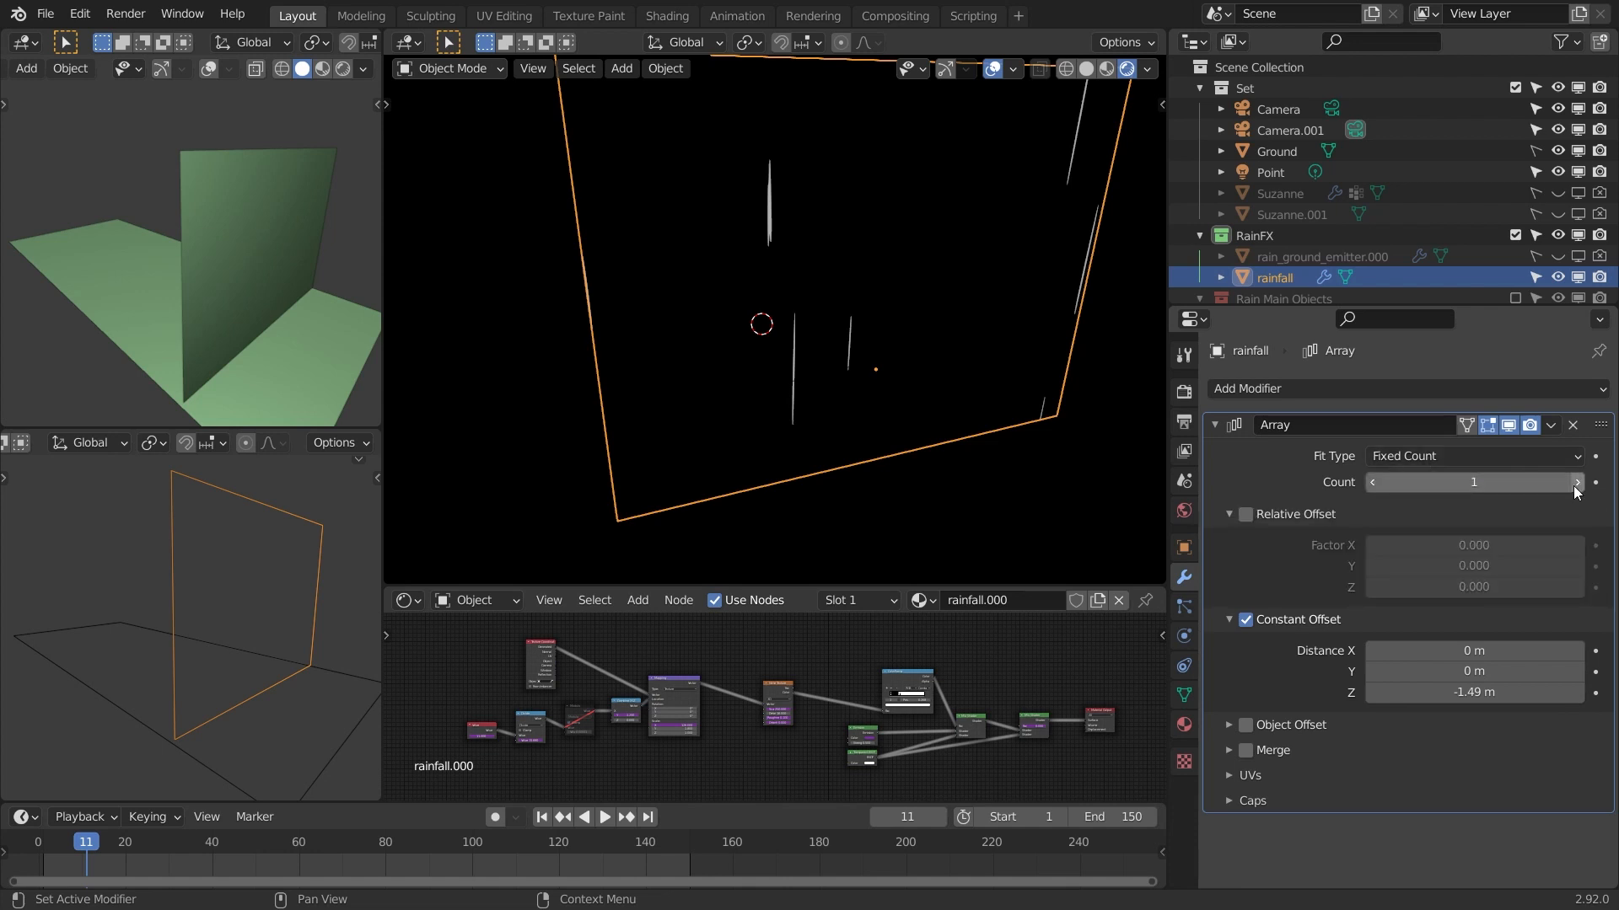
left_click(1576, 483)
scroll(715, 277, "down", 3)
middle_click_drag(715, 278, 814, 327)
left_click(1578, 482)
left_click(1578, 482)
left_click(1578, 482)
left_click(1578, 482)
left_click(1579, 483)
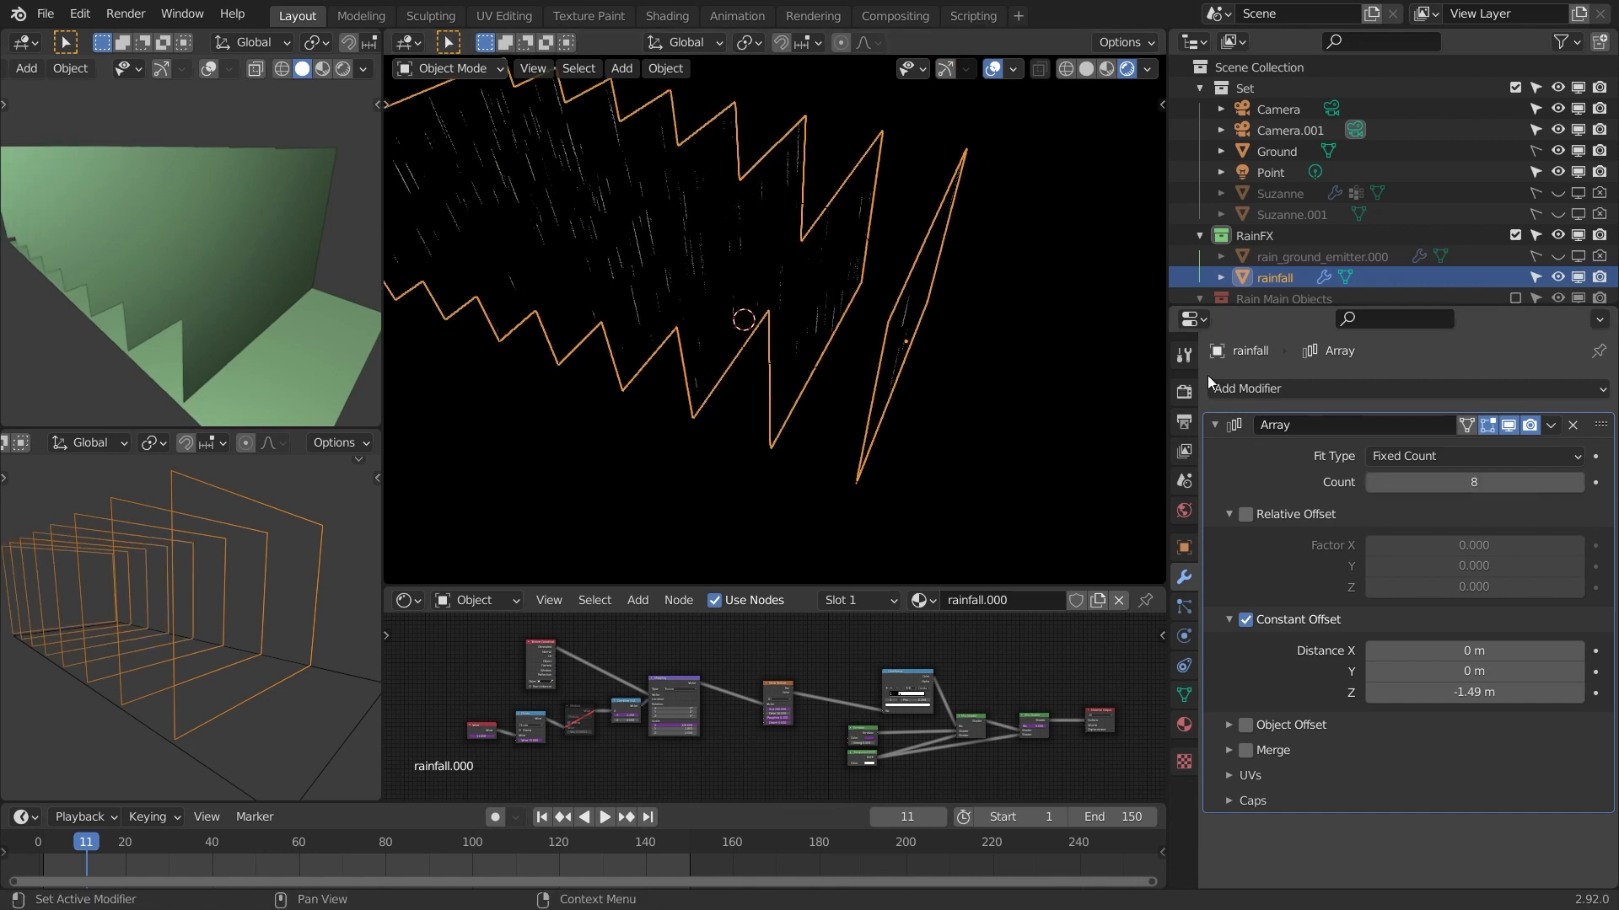
- Set the Array modifier's Constant Offset Z distance to -1.43 m to bring the rain planes closer together
mouse_move(858, 251)
middle_mouse_down()
mouse_move(841, 260)
mouse_move(665, 162)
mouse_move(798, 213)
mouse_move(725, 188)
mouse_move(788, 194)
mouse_move(872, 272)
middle_mouse_up()
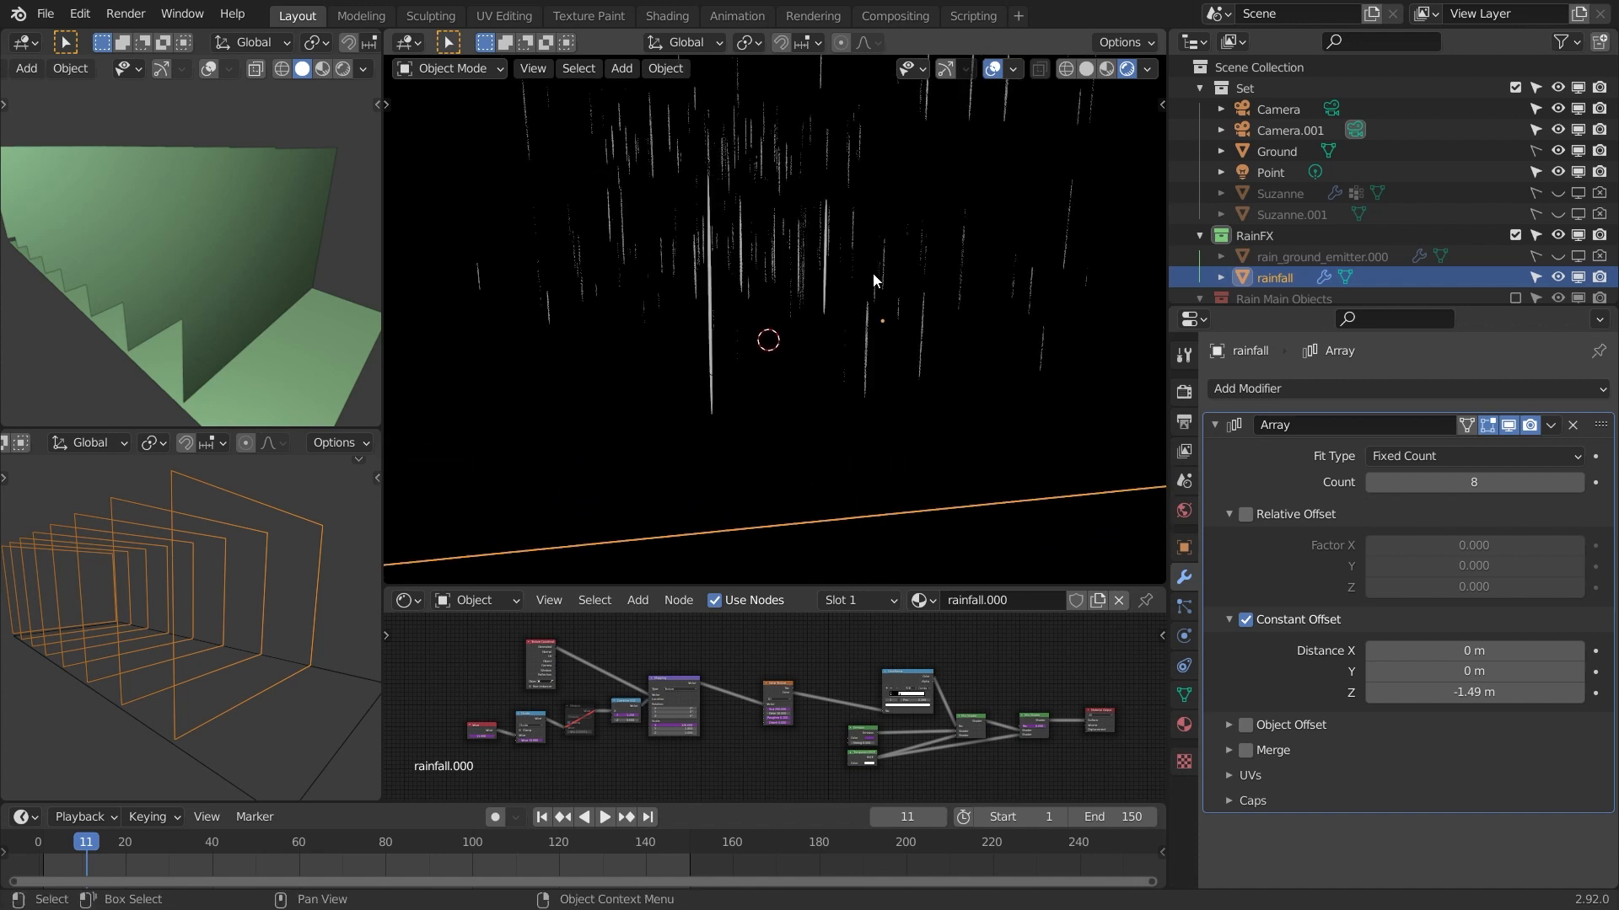
middle_click_drag(1111, 362, 824, 325)
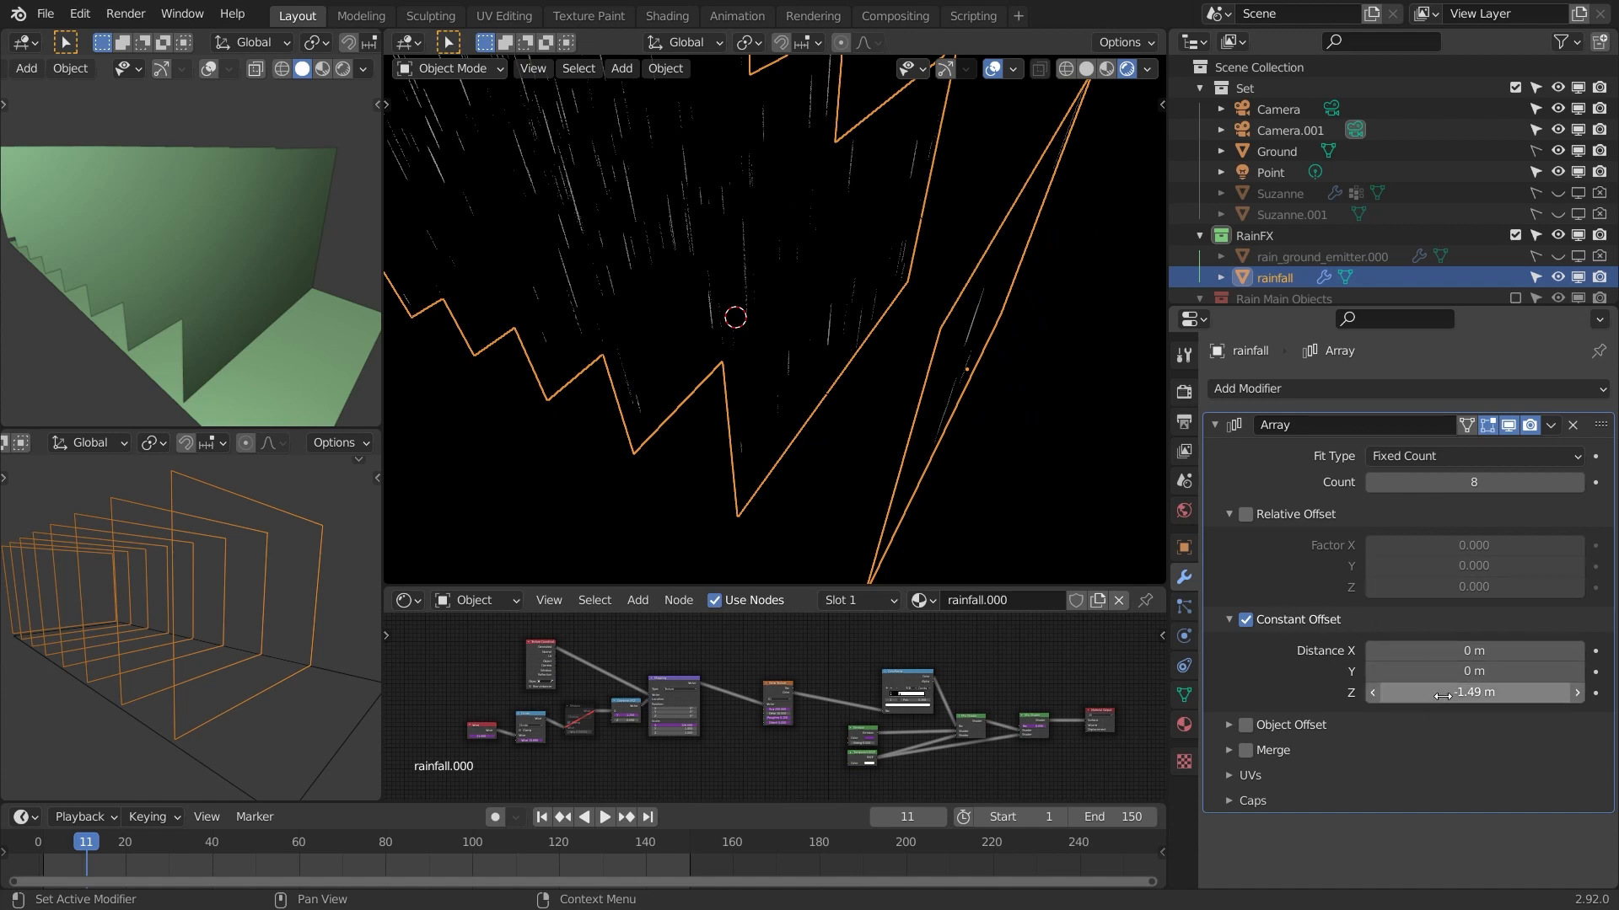
mouse_move(1442, 696)
left_mouse_down()
mouse_move(1509, 696)
mouse_move(1448, 695)
left_mouse_up()
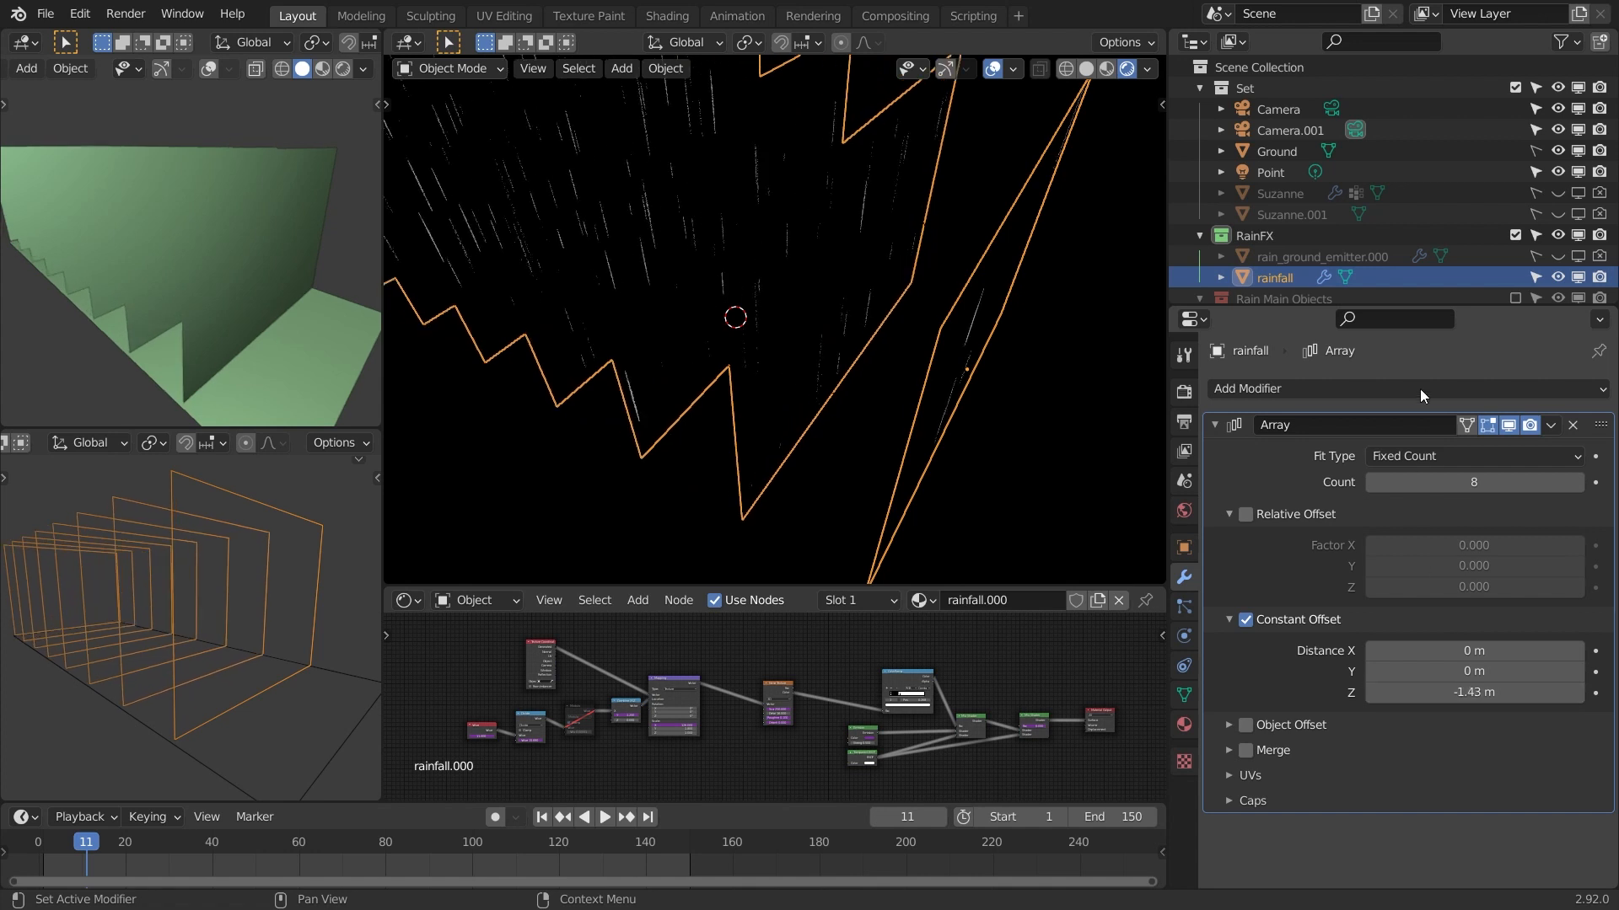
- Make rain_ground_emitter.000 and Suzanne selectable and visible again in the viewport and renders
scroll(1297, 214, "down", 1)
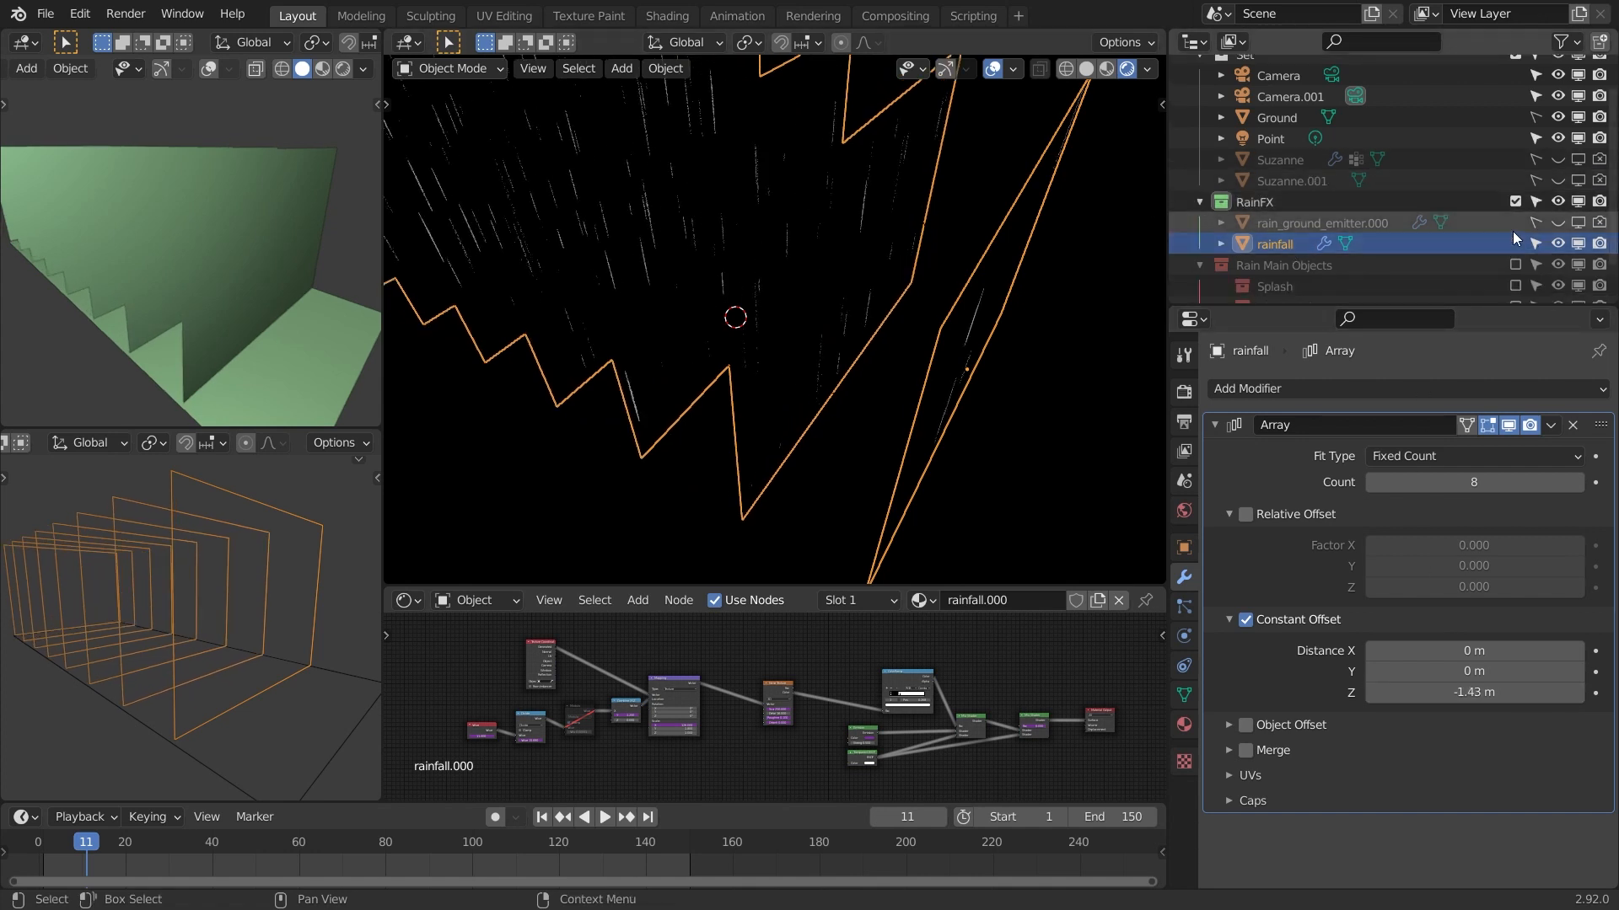
middle_click_drag(948, 220, 921, 265)
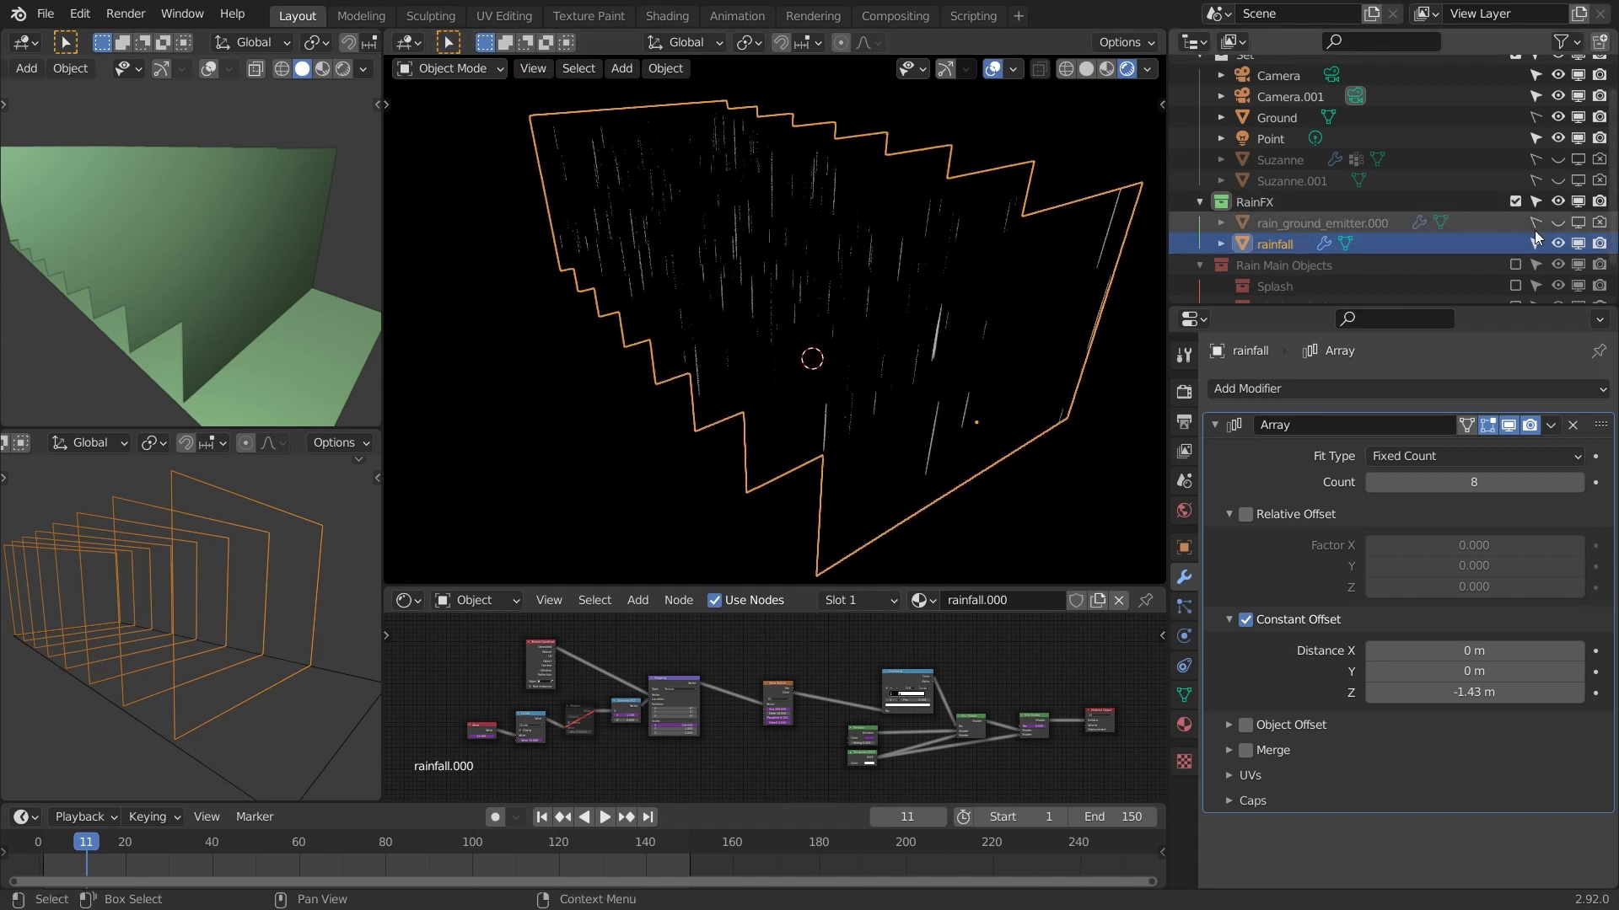
left_click_drag(1535, 225, 1600, 223)
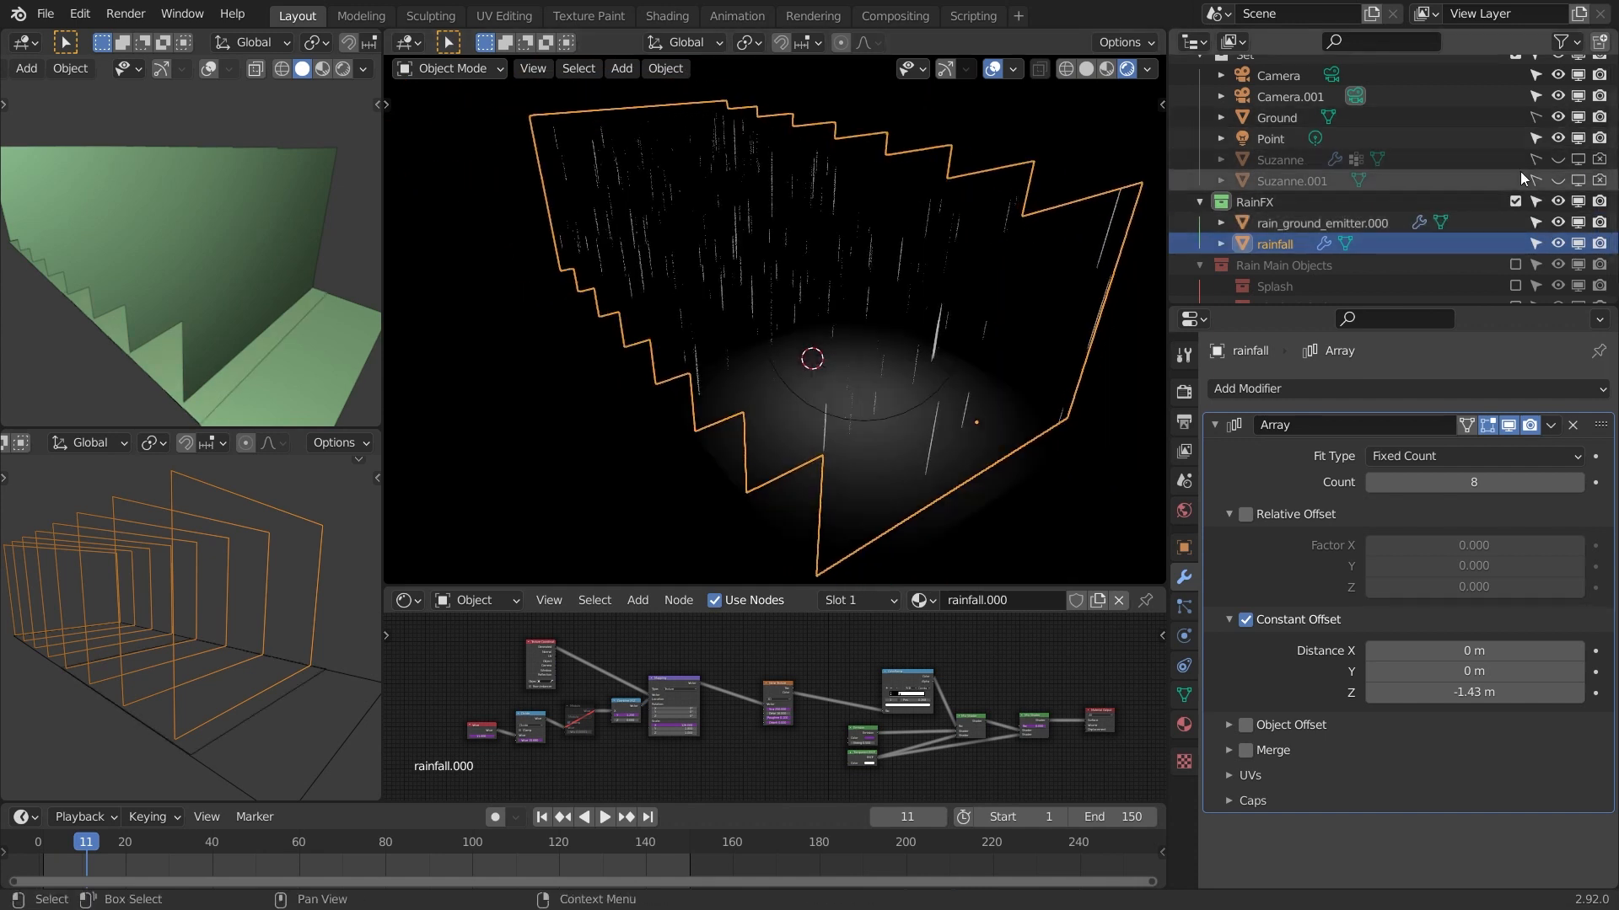
left_click_drag(1535, 160, 1599, 160)
scroll(907, 427, "up", 3)
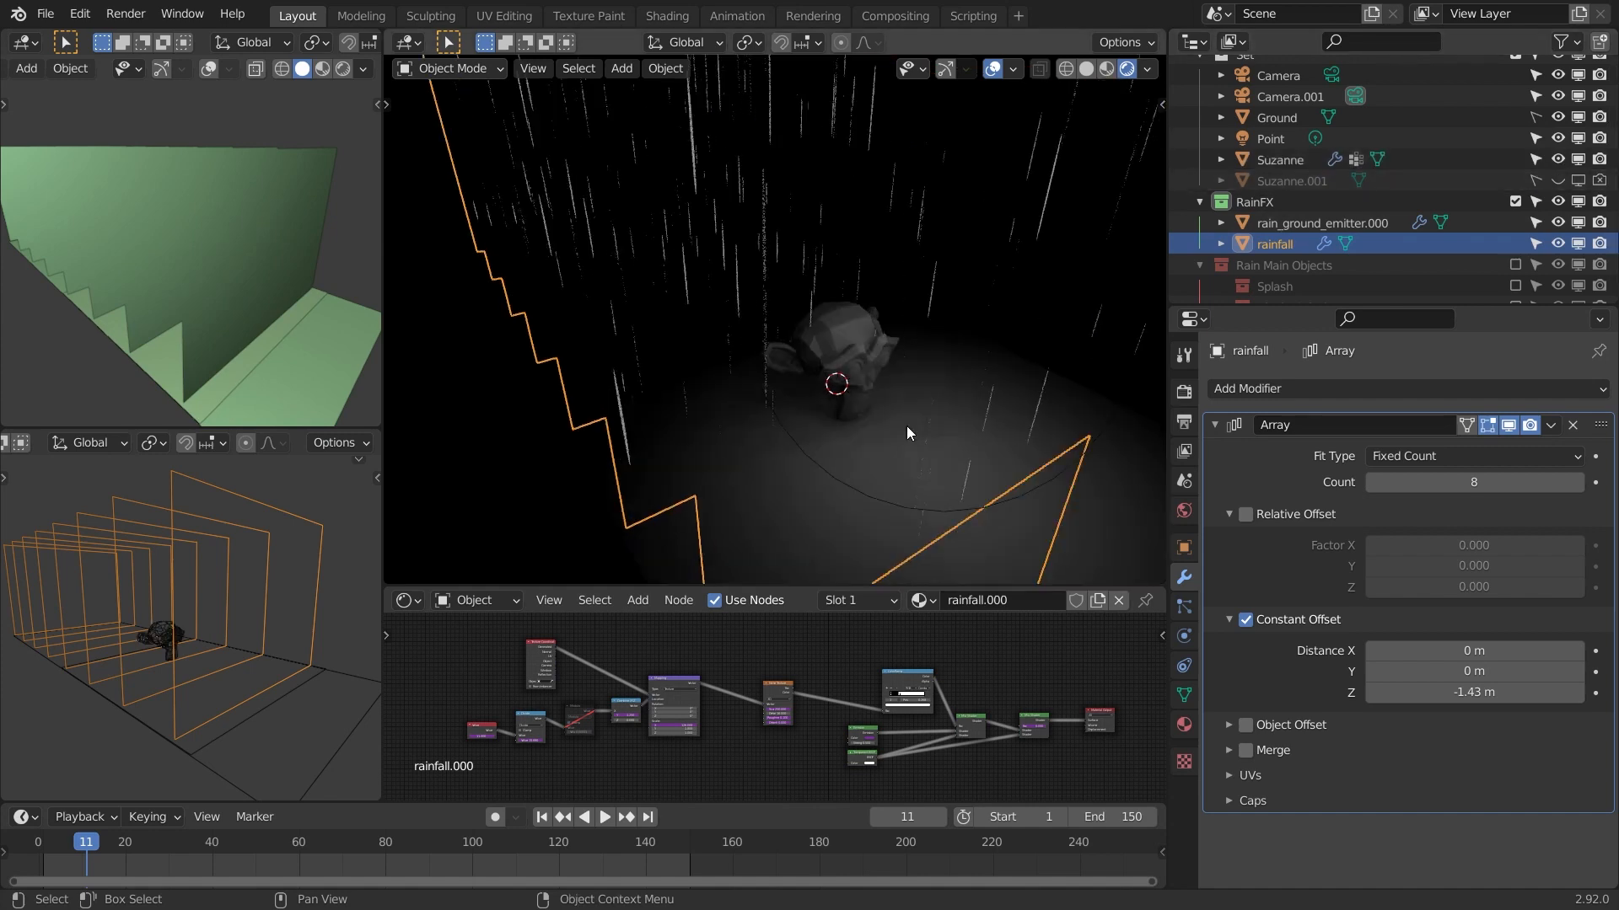
- Hide the Ground object in the viewport and renders, and play the animation to view the rain splashes up close
scroll(907, 427, "up", 6)
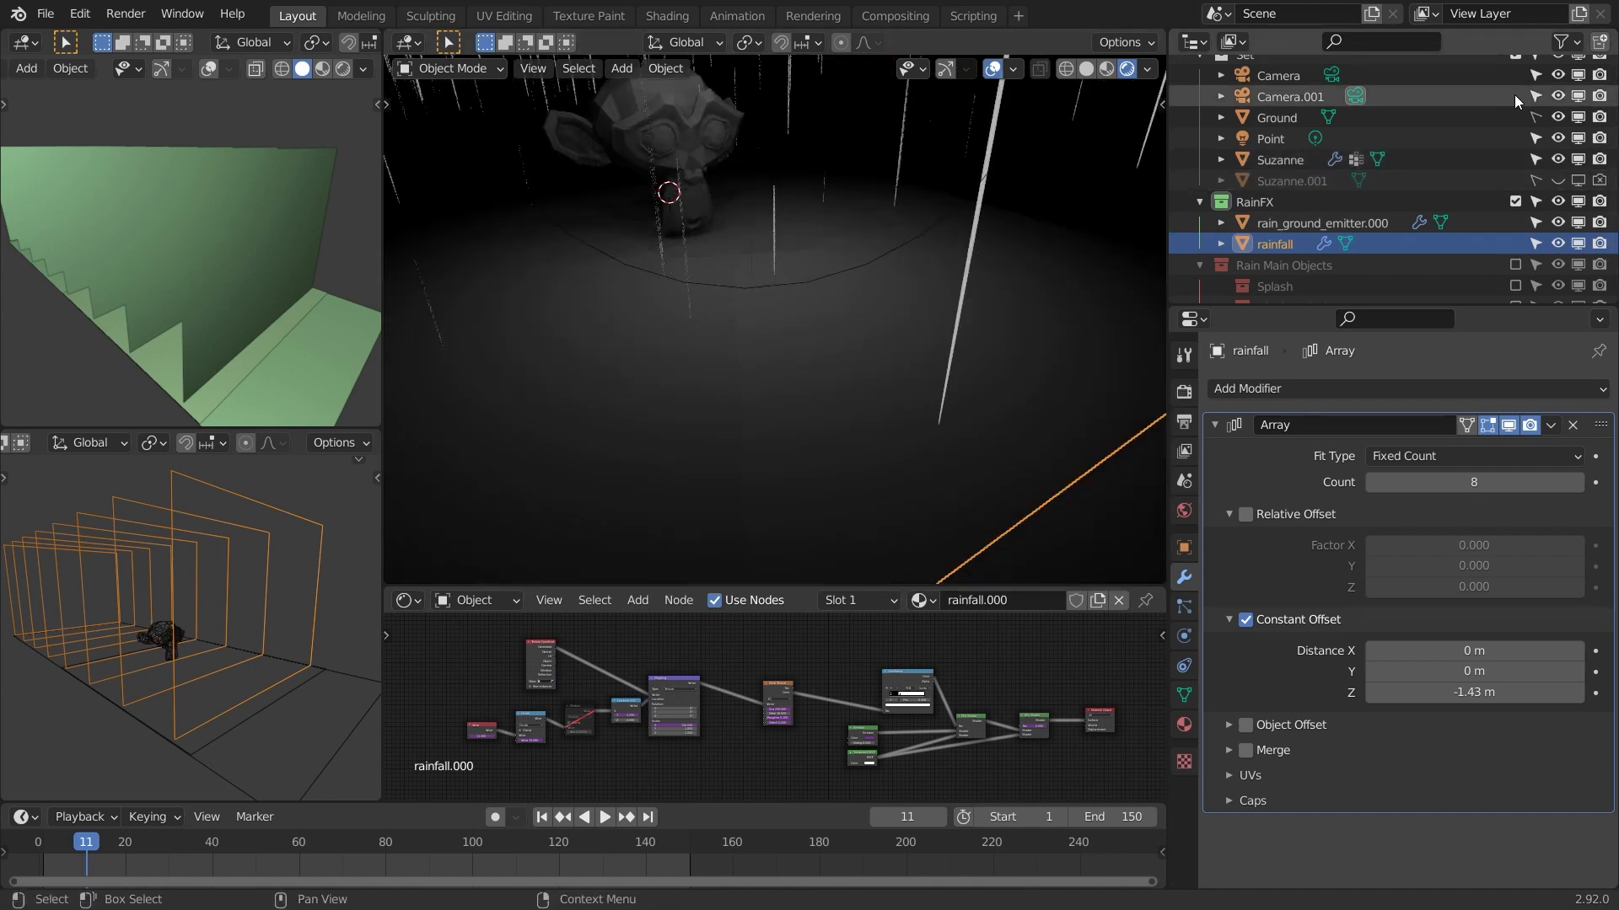
left_click_drag(1535, 117, 1599, 118)
key("space")
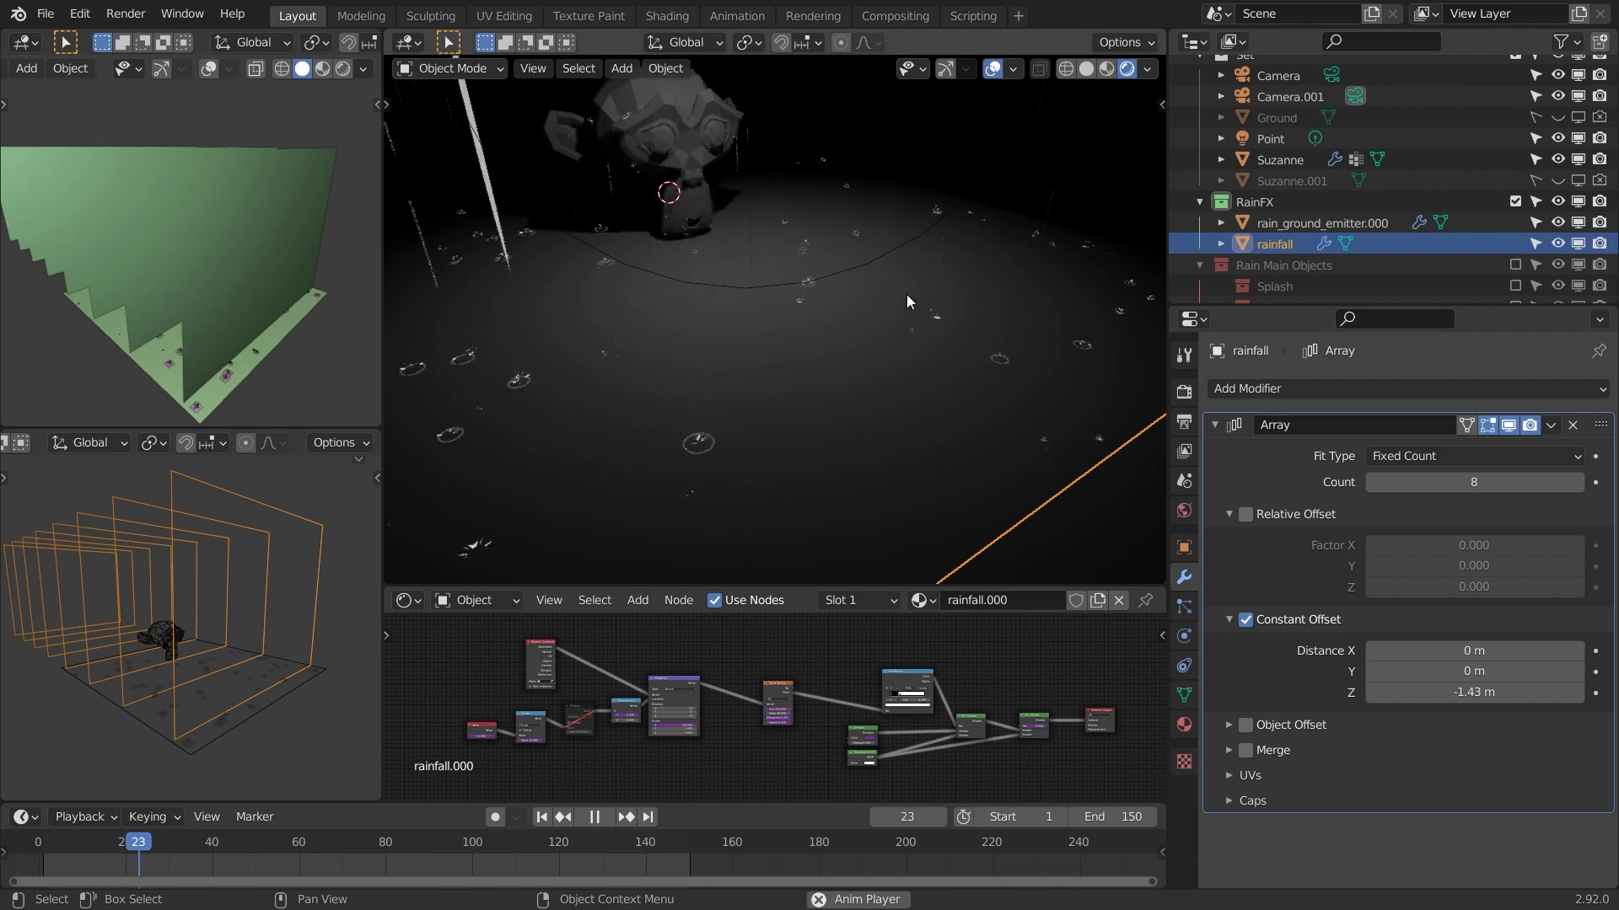
mouse_move(907, 295)
middle_mouse_down()
mouse_move(761, 398)
mouse_move(797, 392)
mouse_move(922, 290)
middle_mouse_up()
scroll(887, 332, "up", 1)
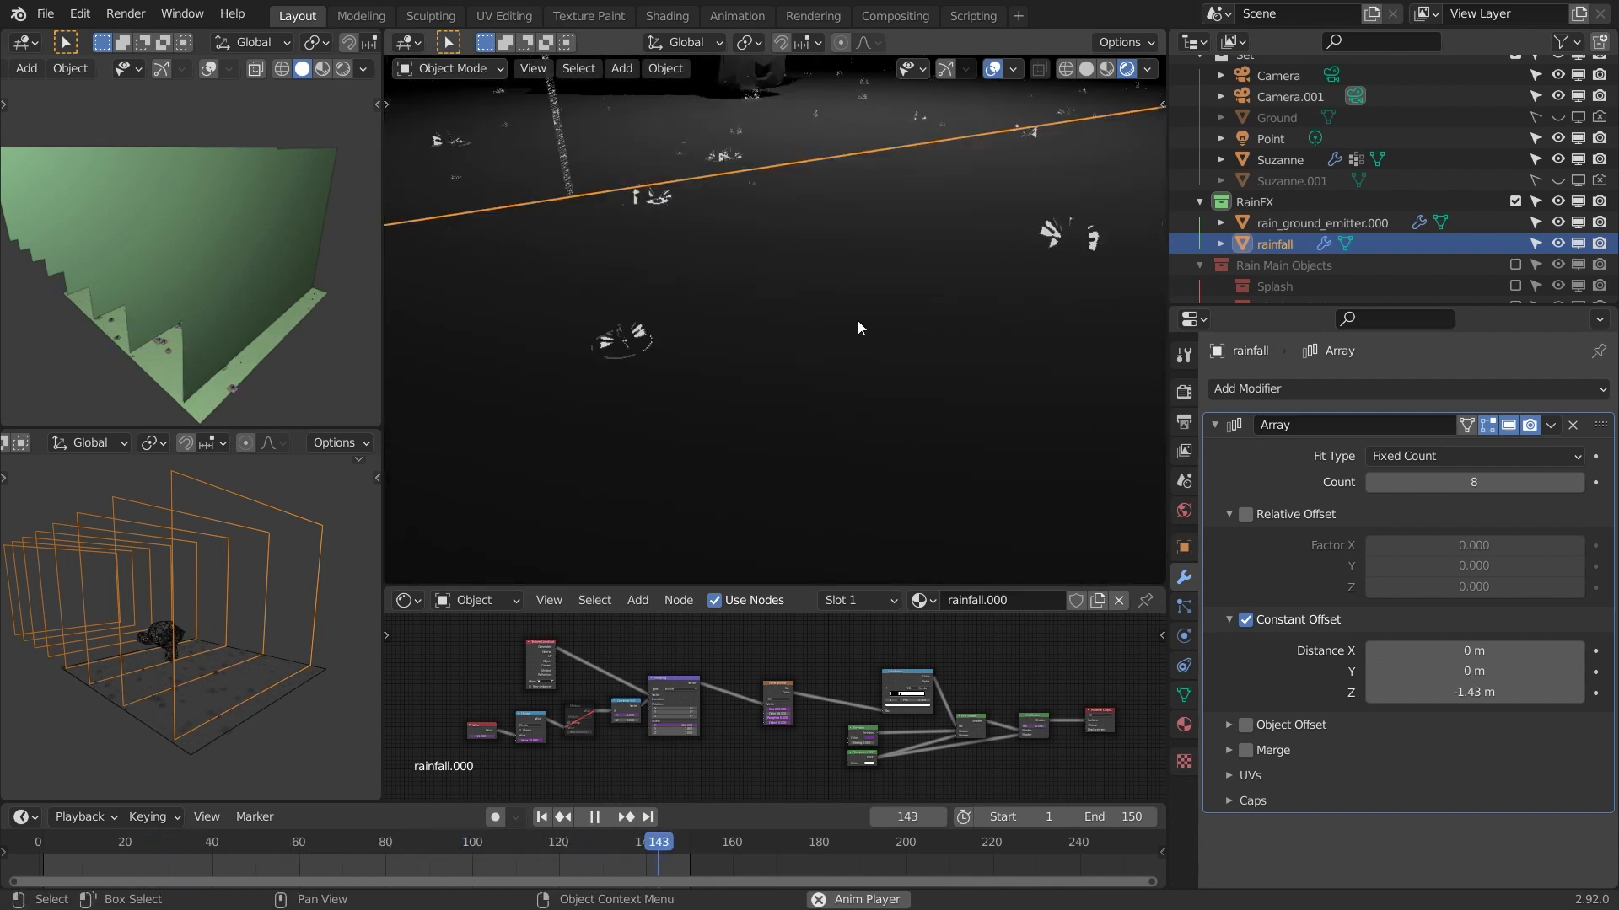
scroll(831, 327, "down", 3)
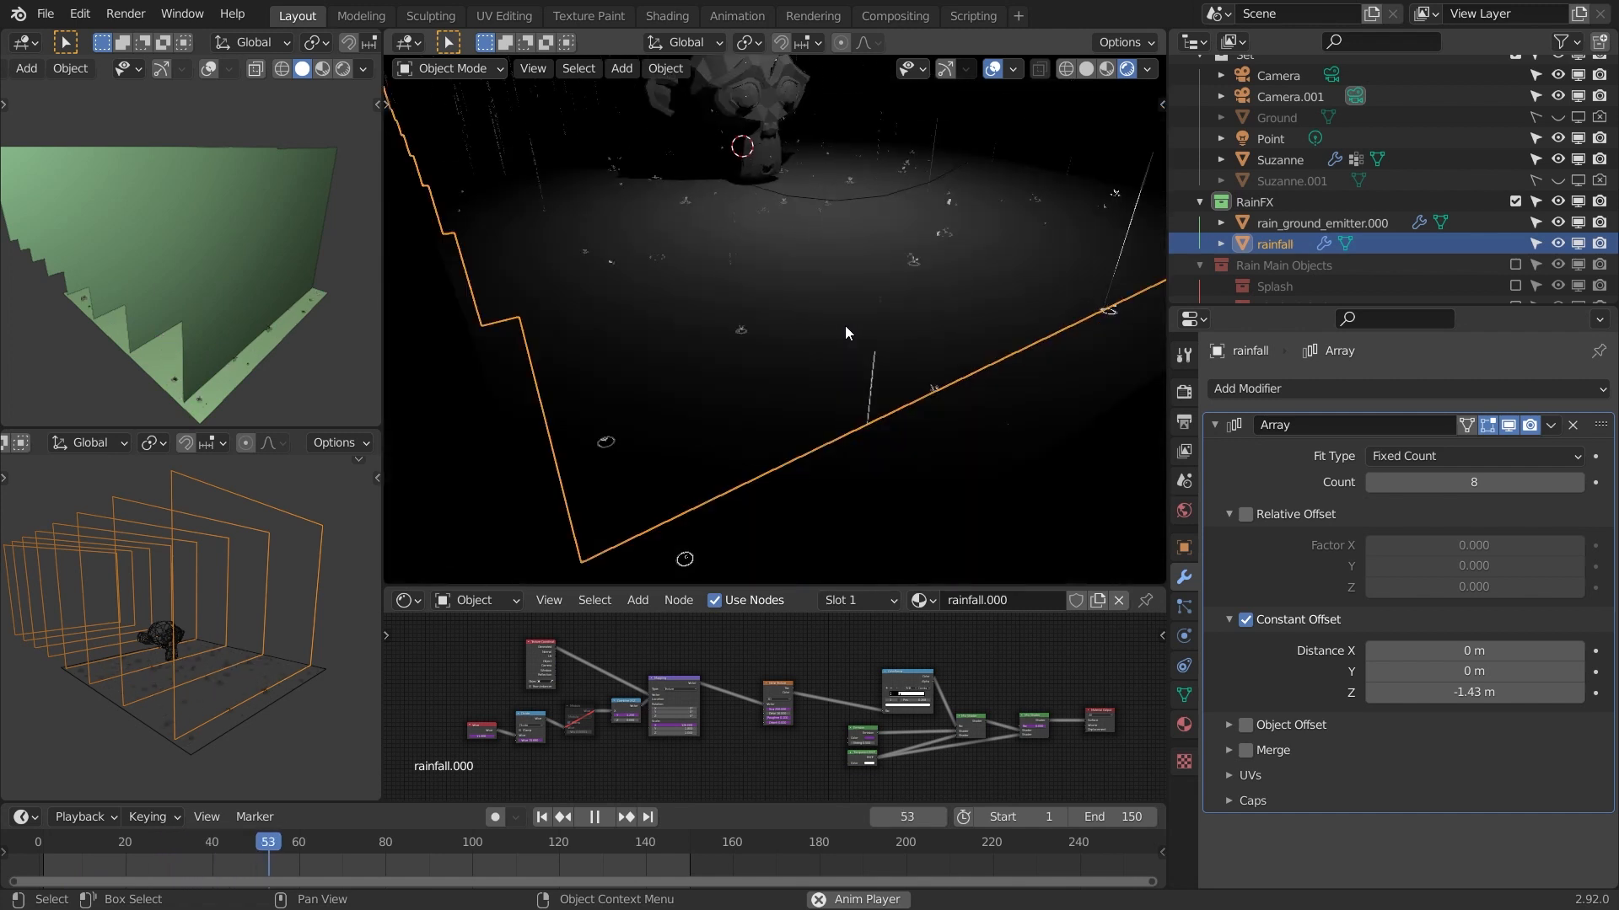
key("space")
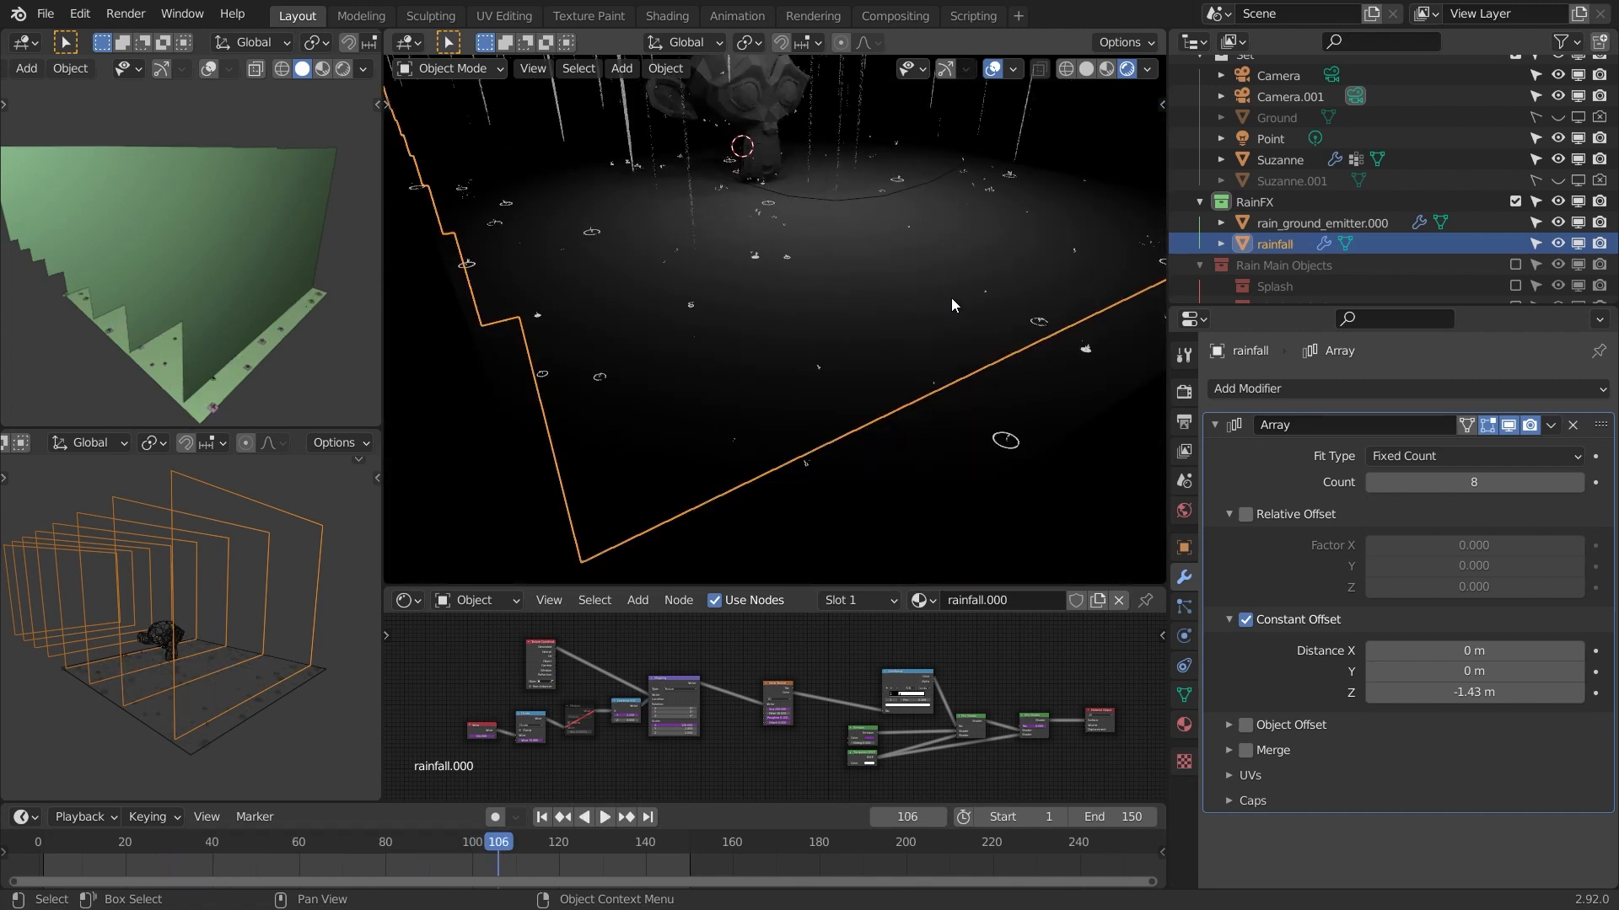
- Select the ground emitter and look through its rain_ripple_splash.000, rain_ripple.000 and rain_splash.000 particle systems
left_click(721, 423)
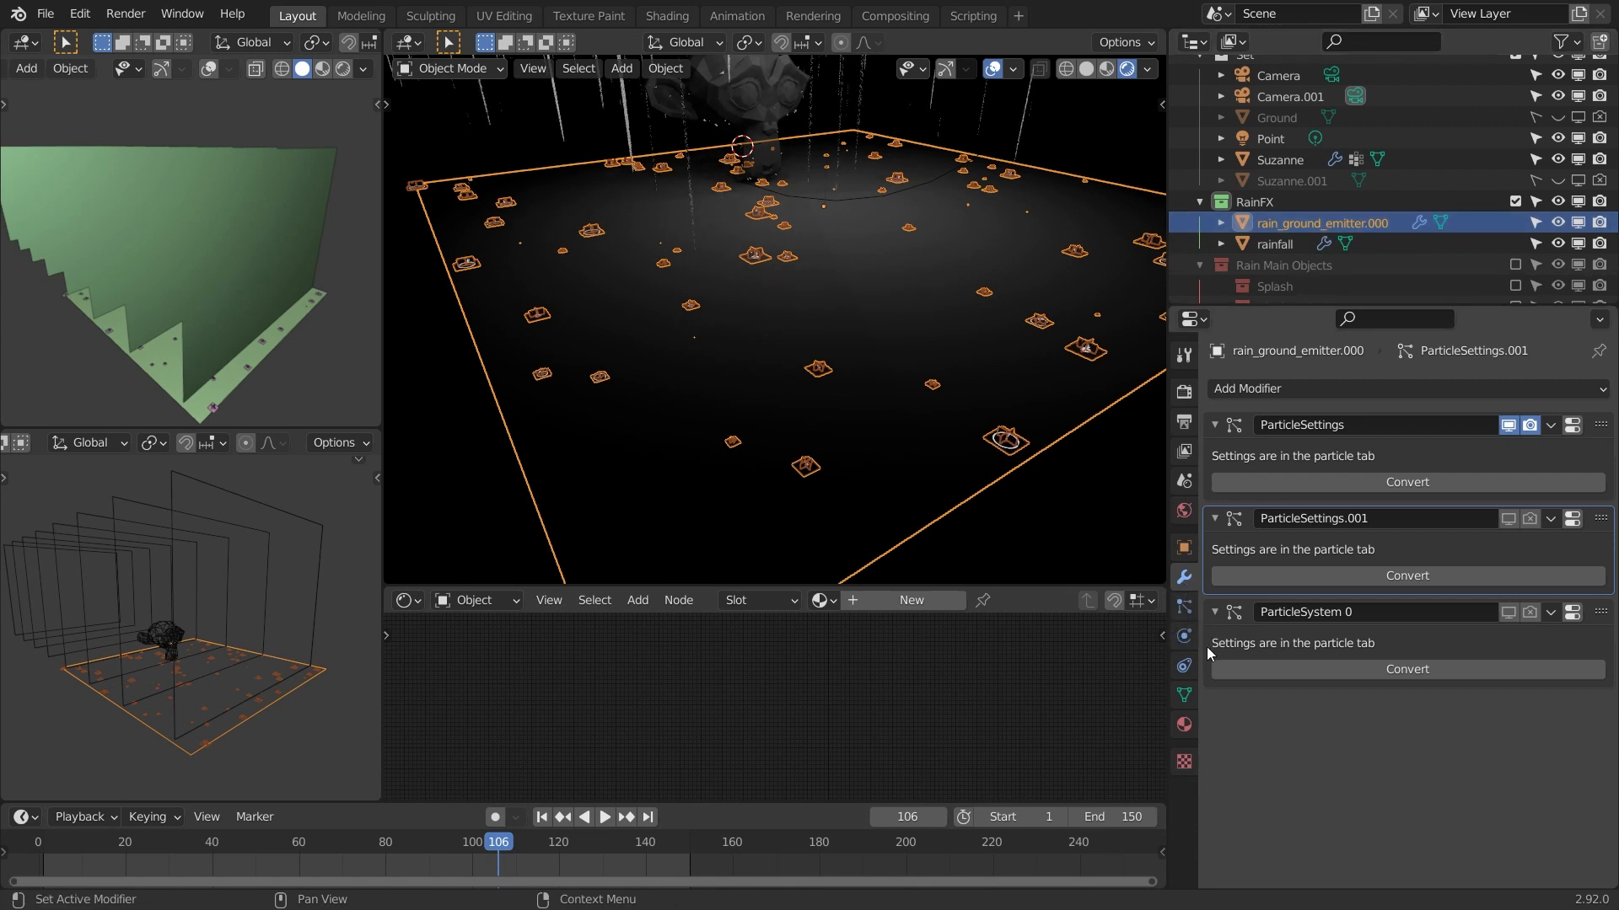
left_click(1185, 609)
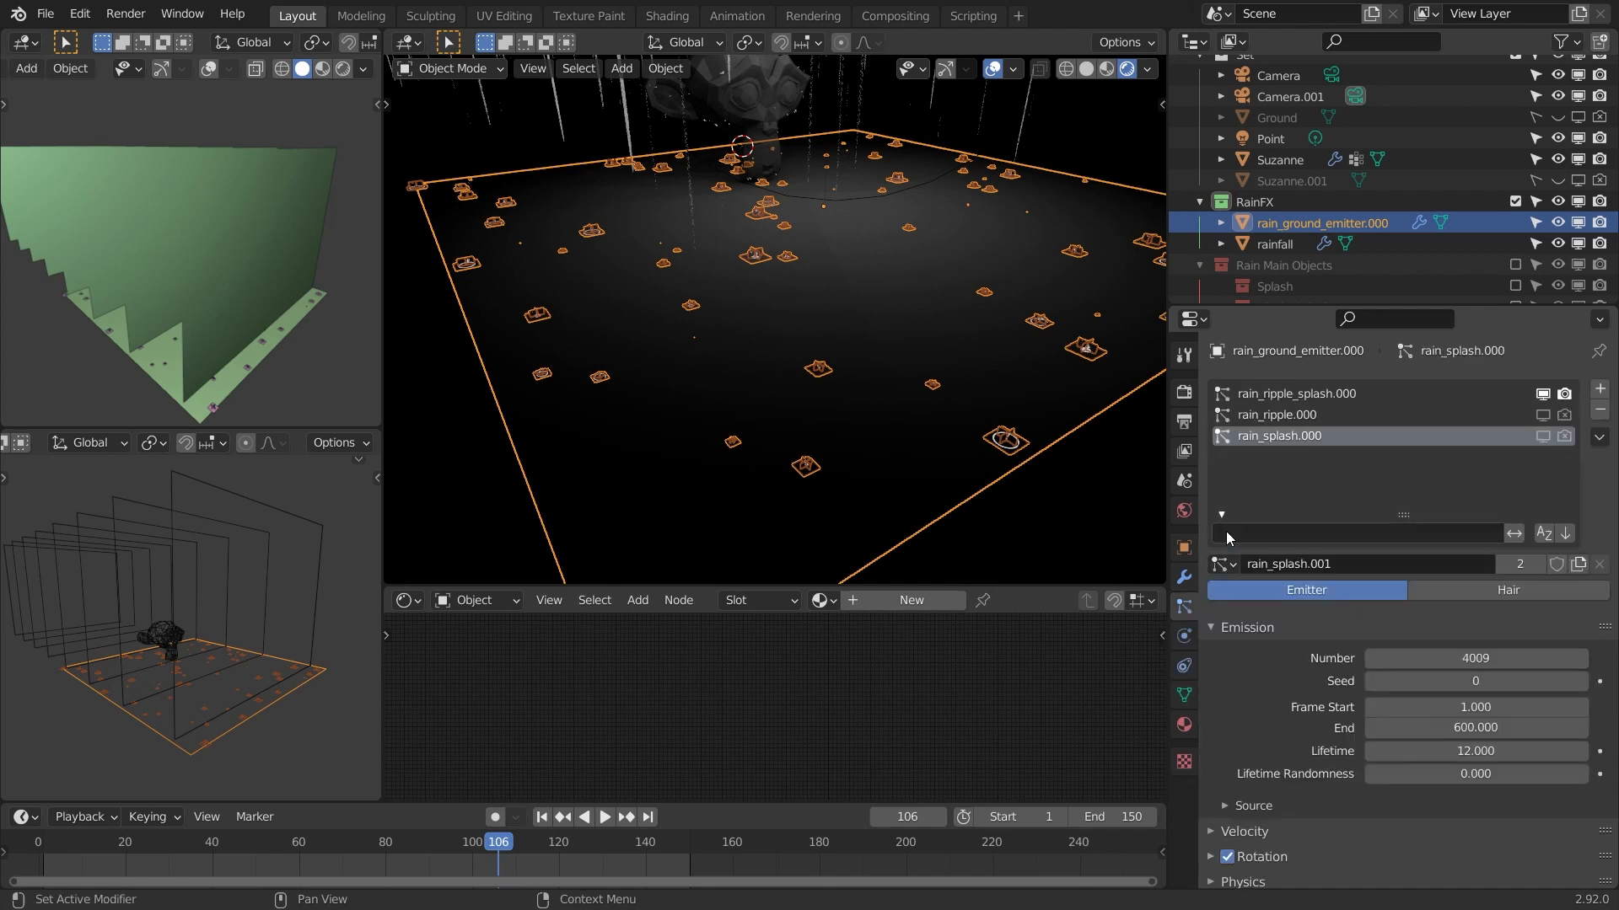
left_click(1327, 392)
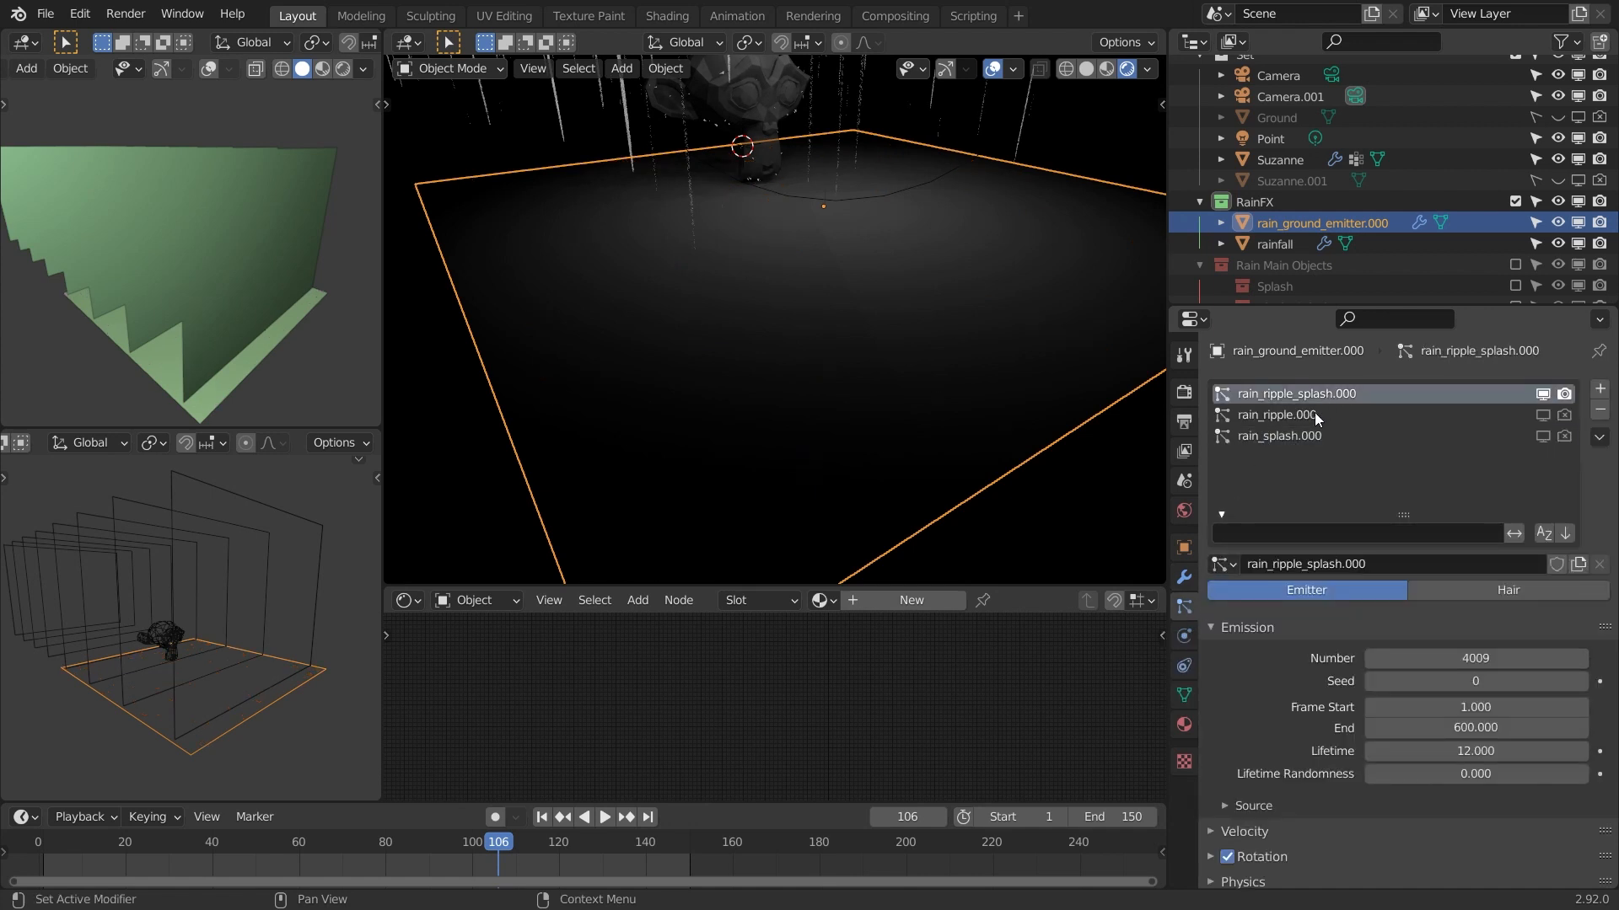
left_click(1314, 413)
left_click(1319, 428)
left_click(1327, 402)
left_click(1317, 416)
left_click(1315, 436)
left_click(1318, 399)
left_click(1318, 418)
left_click(1328, 434)
left_click(1338, 394)
- Examine the combined ripple and splash planes up close at several frames of the animation
key("space")
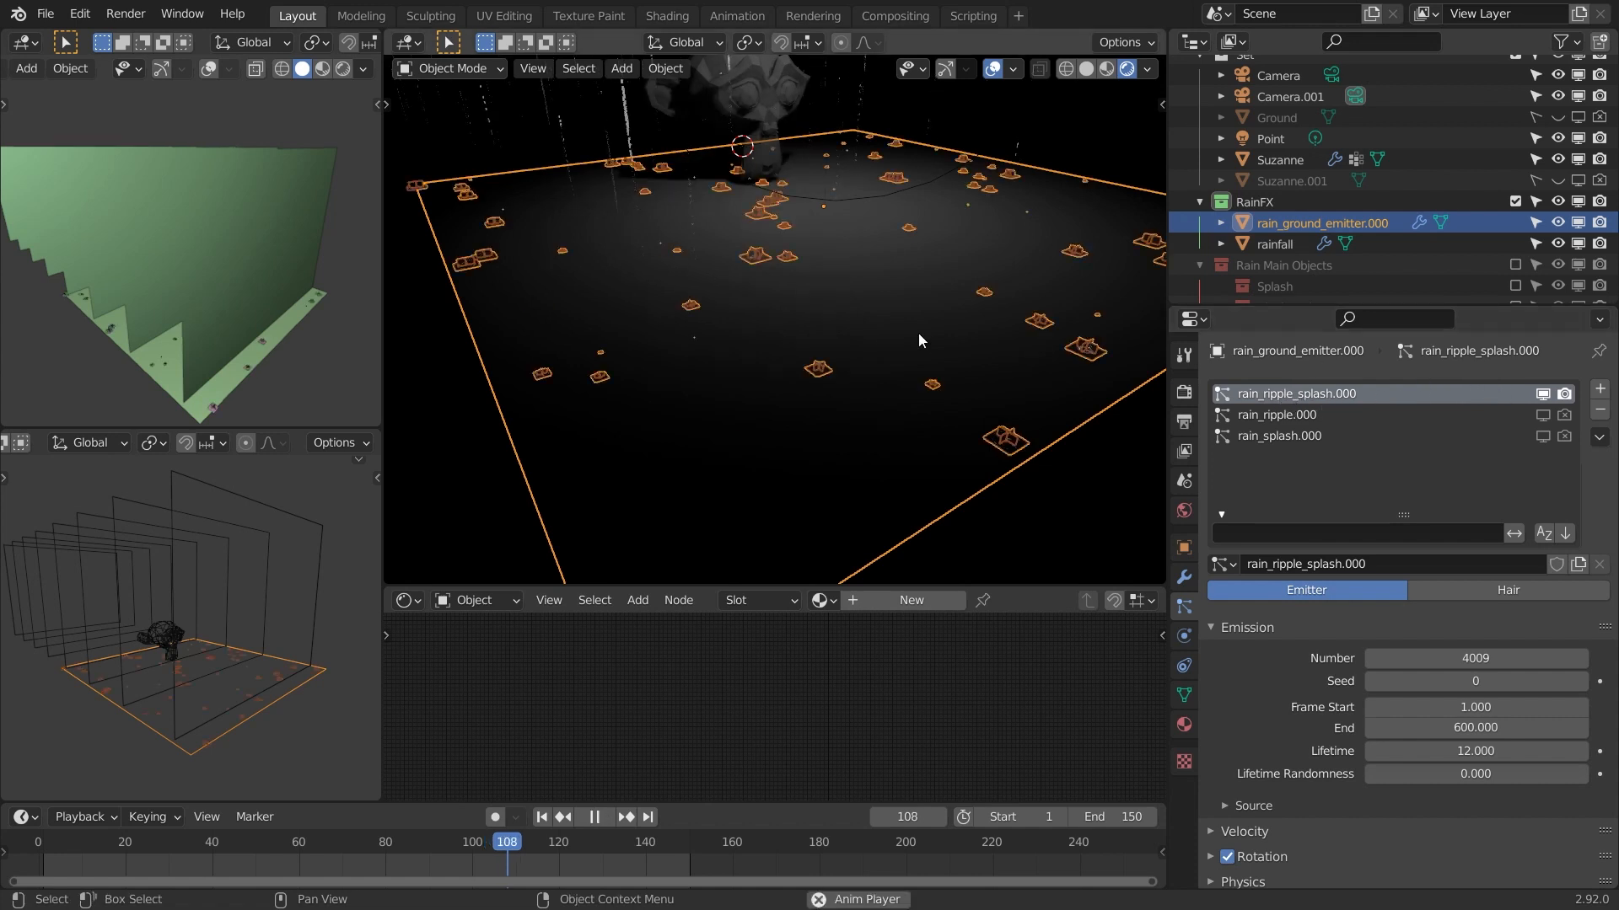
scroll(865, 375, "up", 4)
key("space")
middle_click_drag(982, 425, 963, 379)
scroll(945, 339, "up", 6)
middle_click_drag(949, 169, 923, 341, "shift")
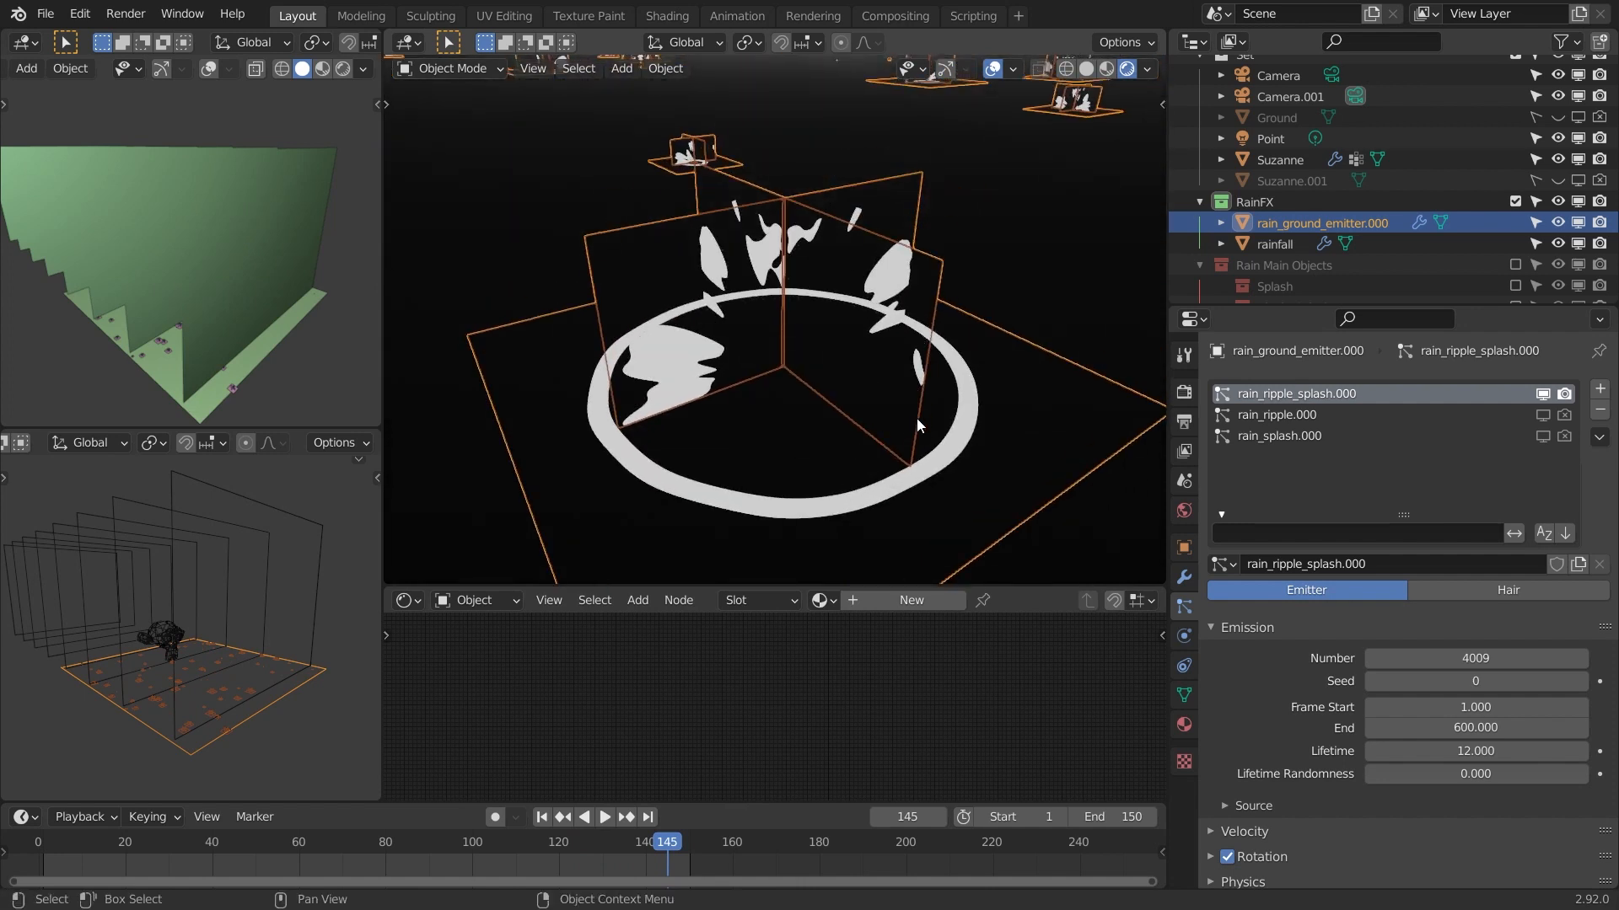
key("space")
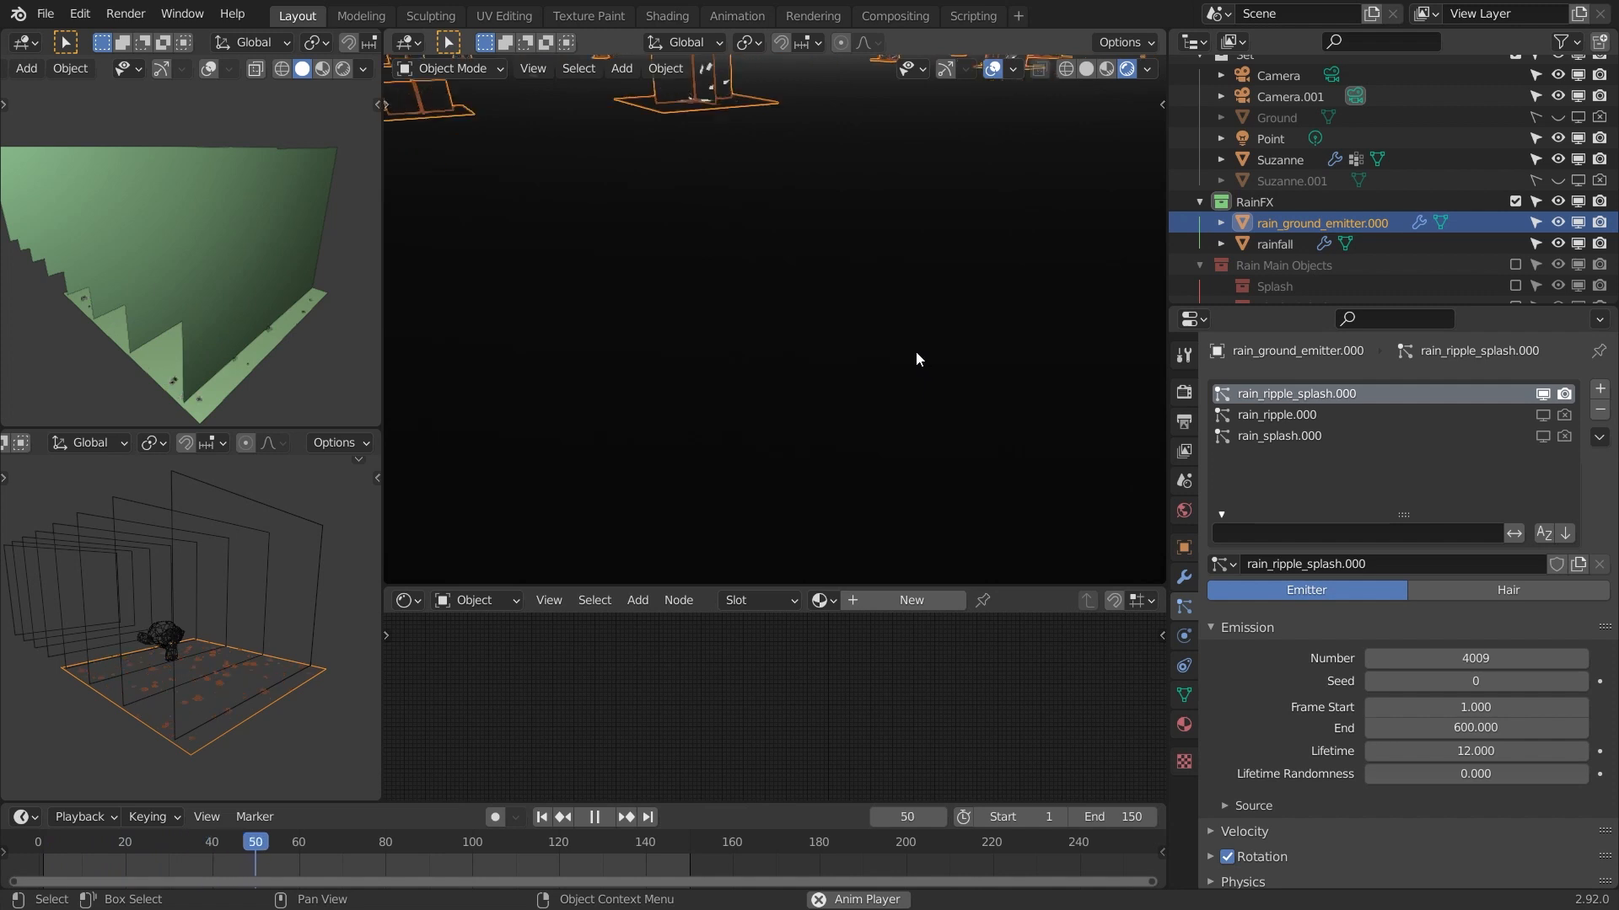
scroll(914, 352, "down", 8)
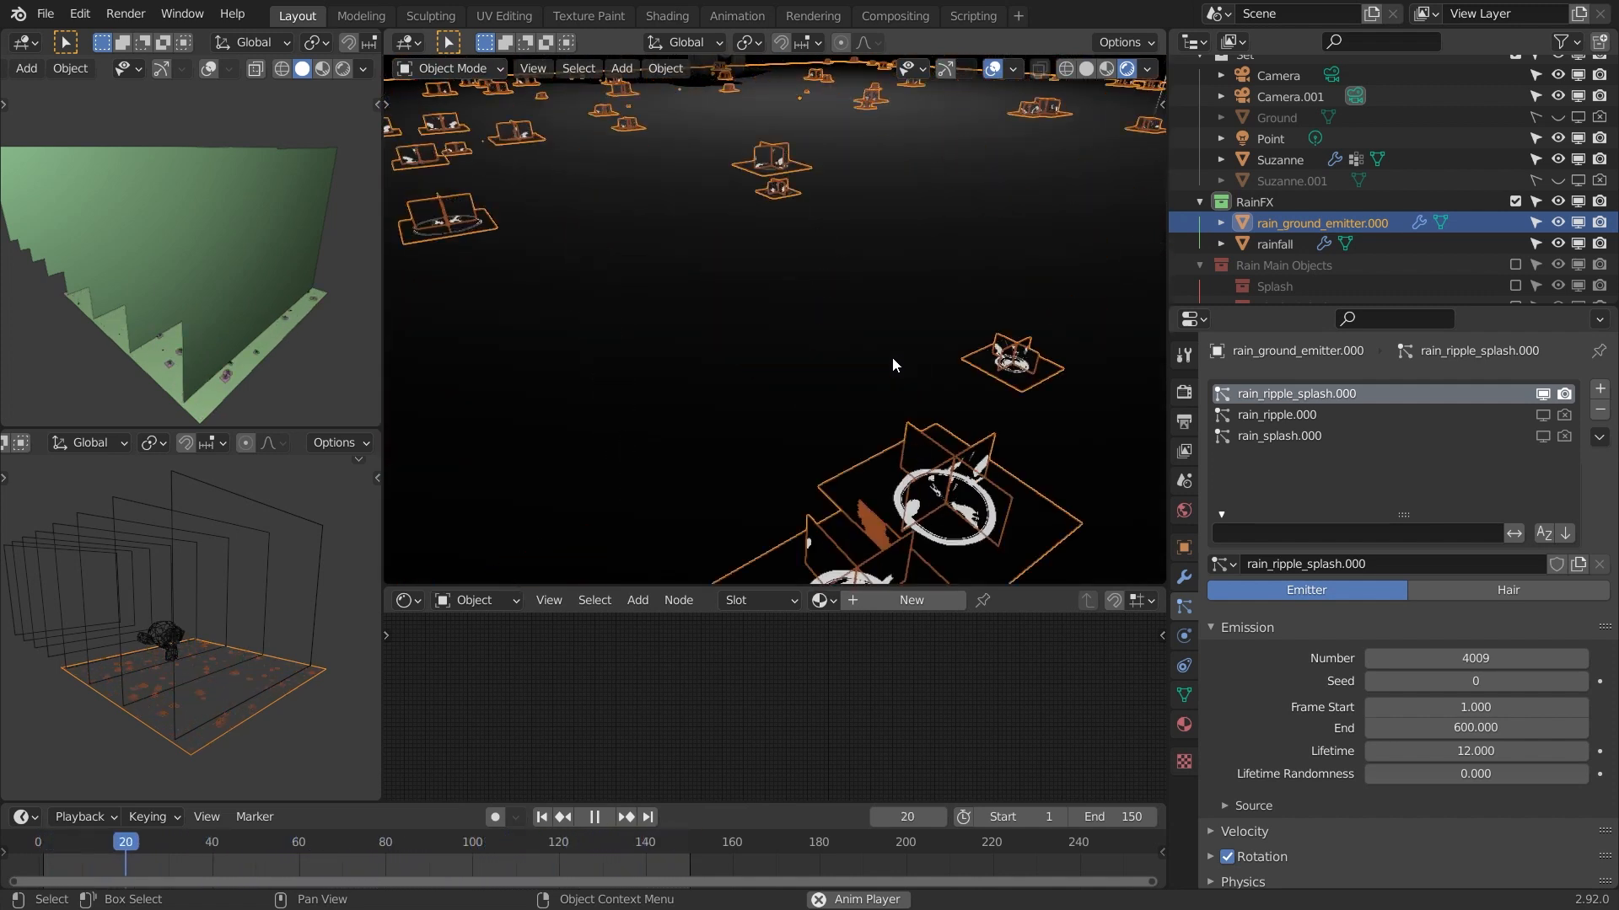
key("space")
scroll(894, 363, "up", 4)
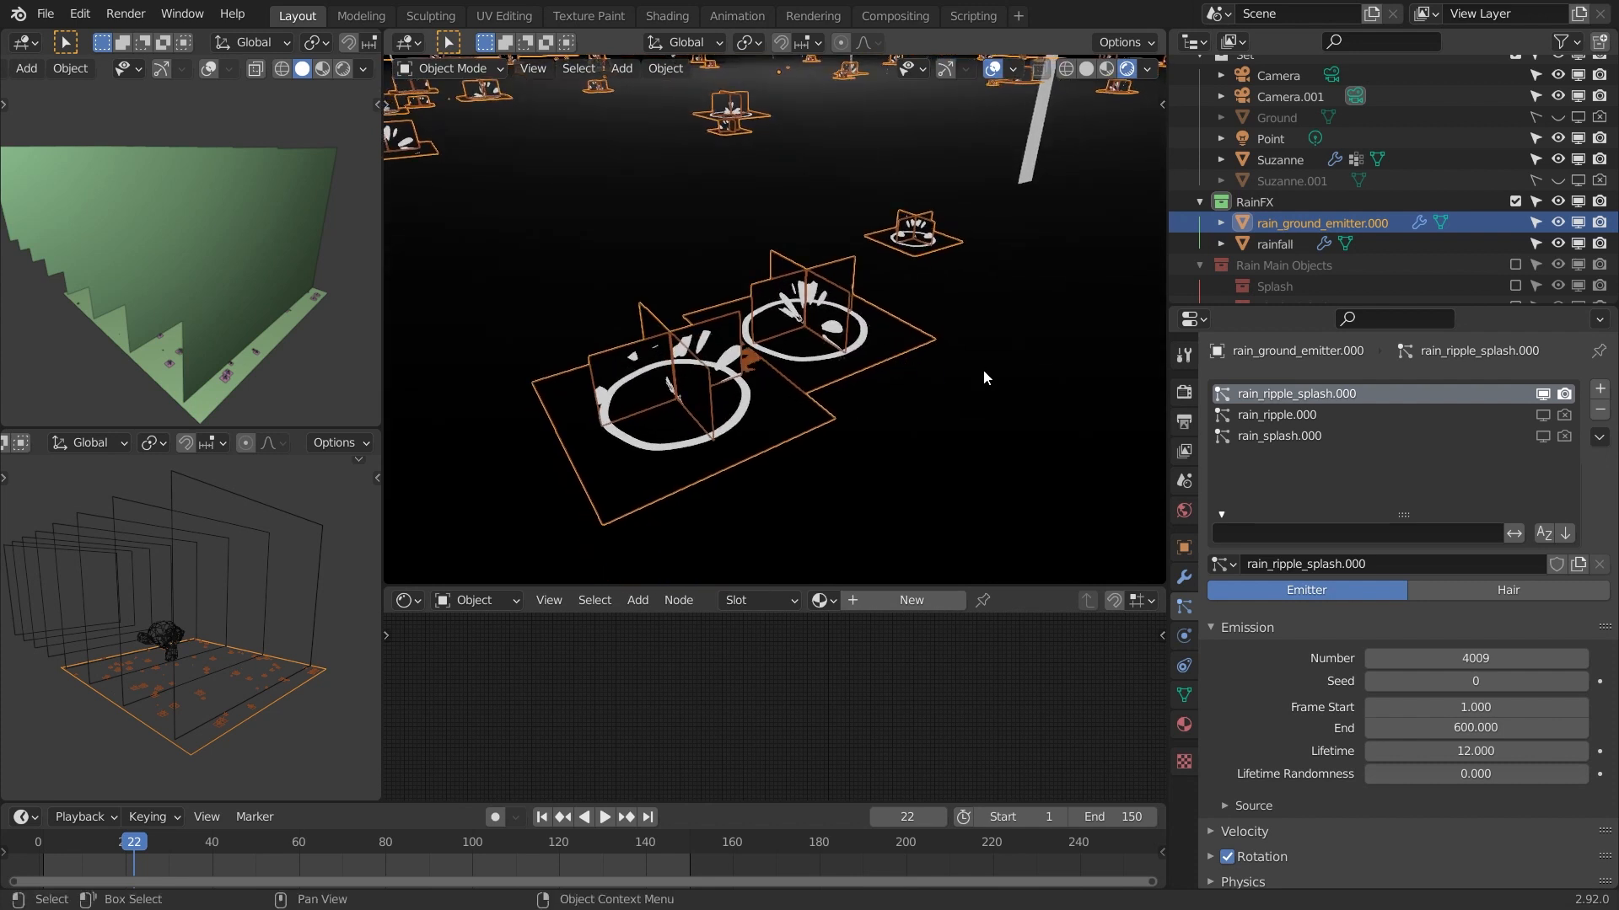
- Disable the rain_ripple_splash.000 particle system, enable rain_ripple.000 in the viewport and renders, and play the animation
left_click(1546, 395)
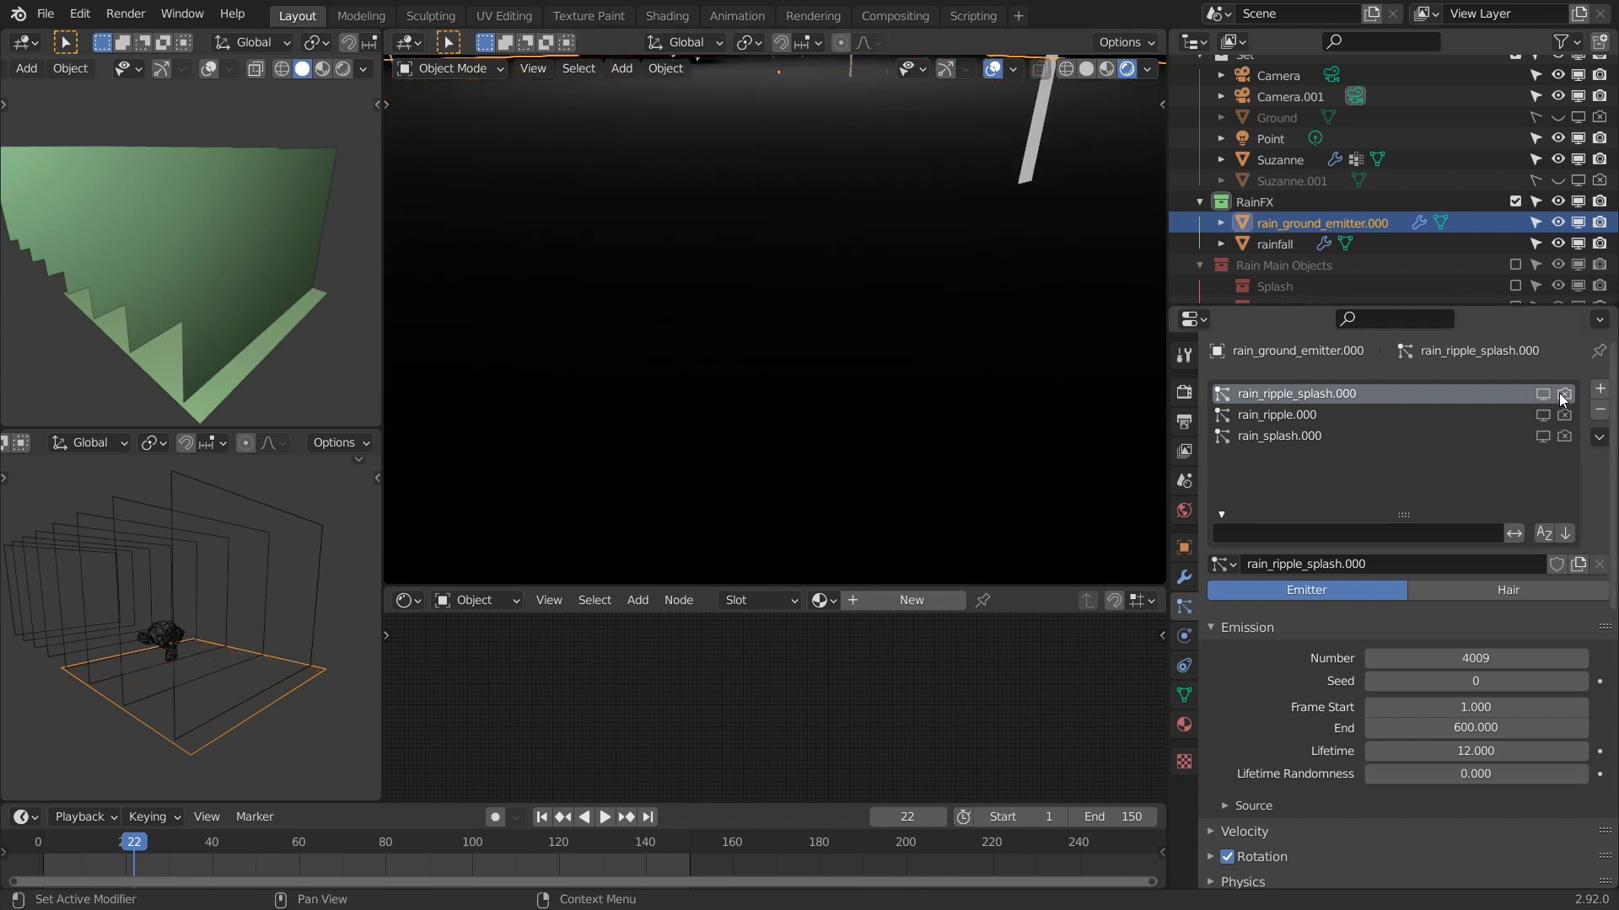
left_click(1544, 416)
left_click(1565, 415)
key("space")
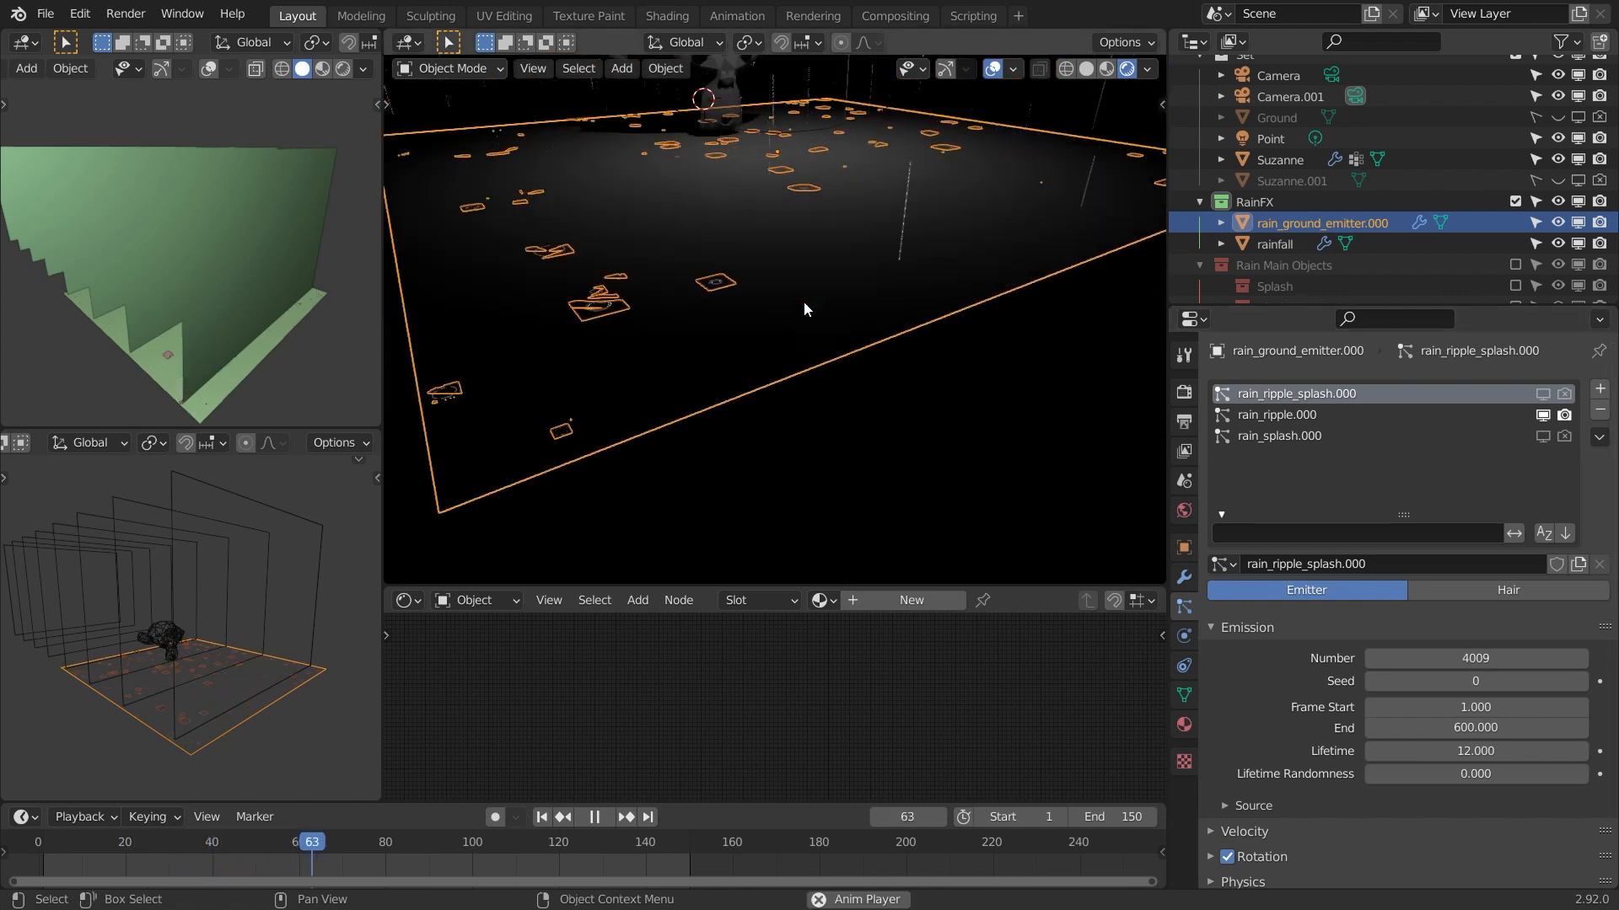
left_click(813, 328)
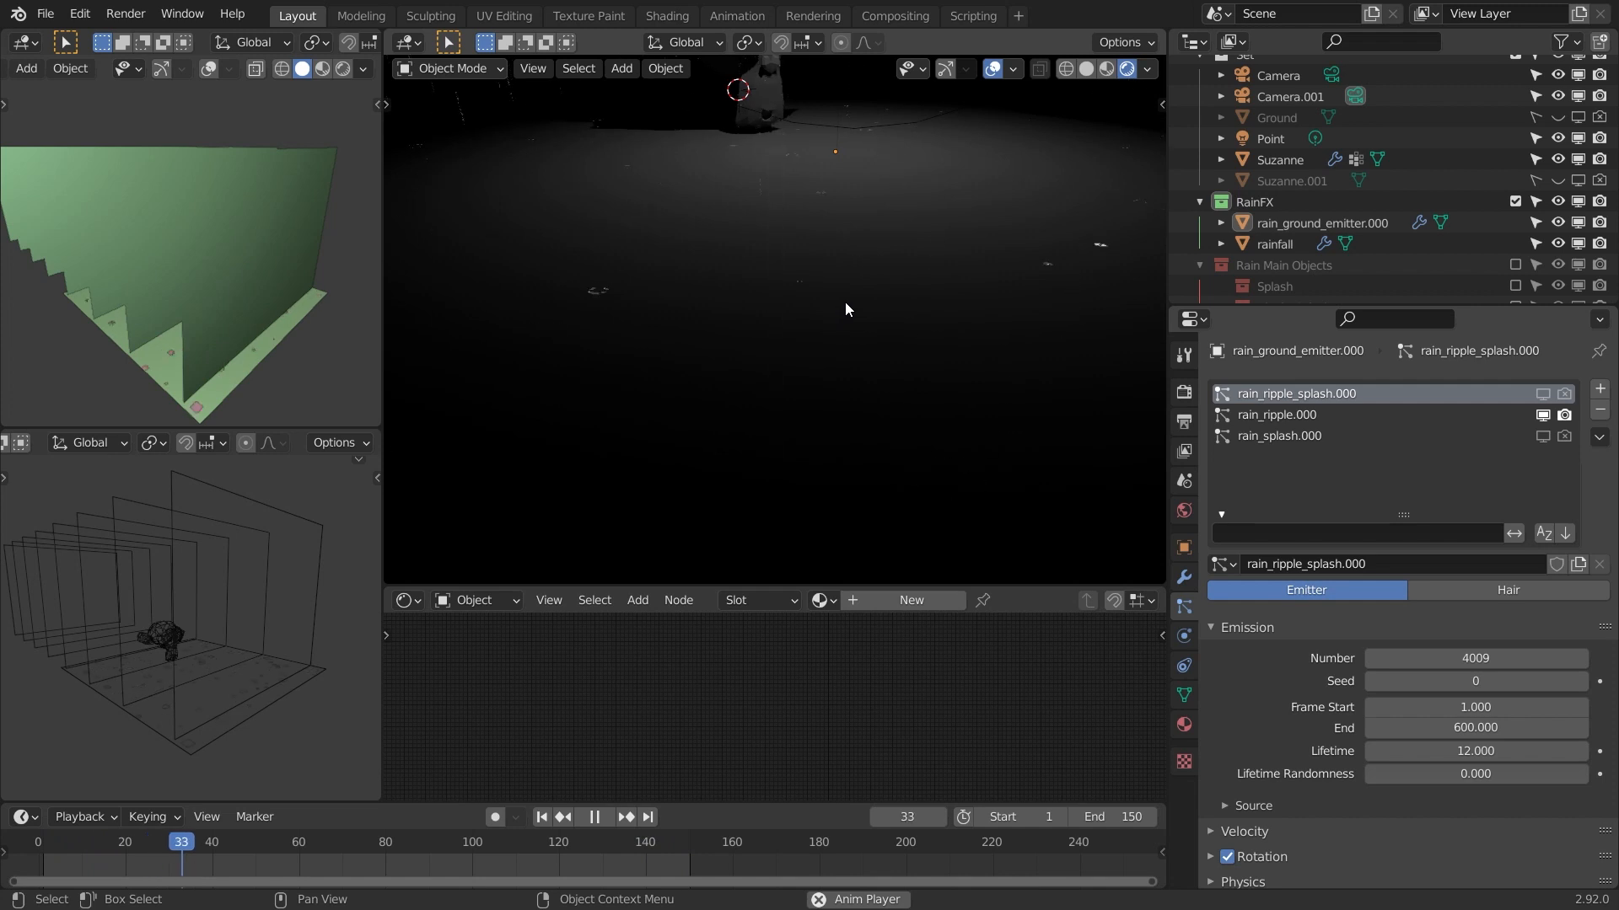
- Disable the rain_ripple.000 particle system and enable rain_splash.000 in the viewport and renders
left_click(1543, 415)
left_click(1565, 415)
left_click(1542, 436)
left_click(1565, 436)
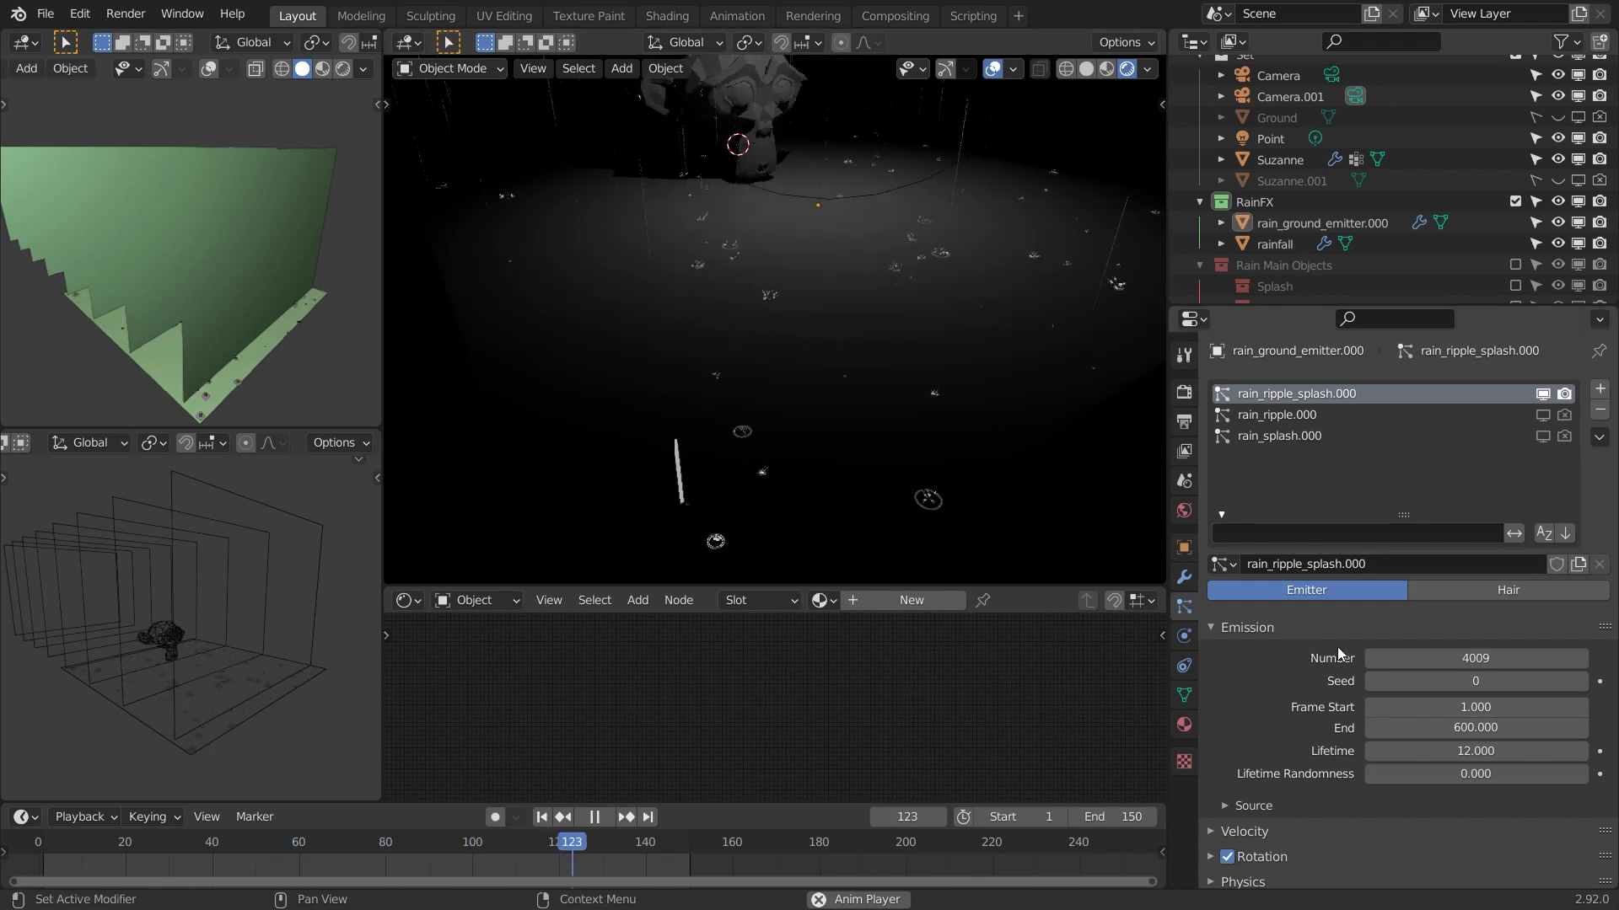
- Try an emission Number of 10000 for the rain_ripple_splash.000 particles before settling on 4000
left_click(1473, 658)
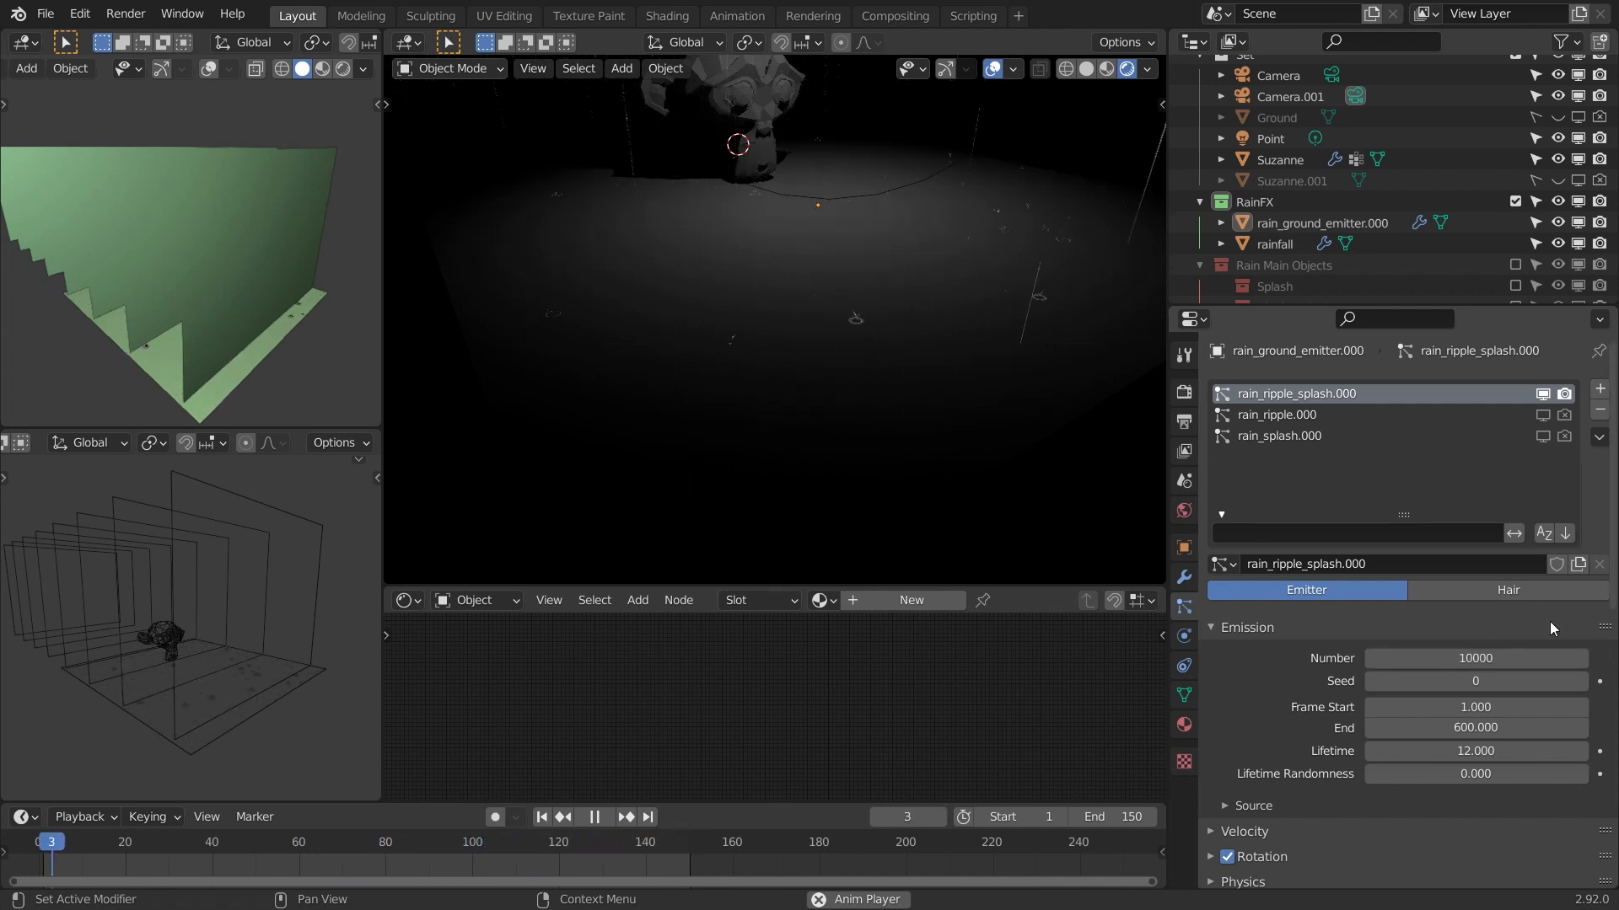
left_click(1424, 658)
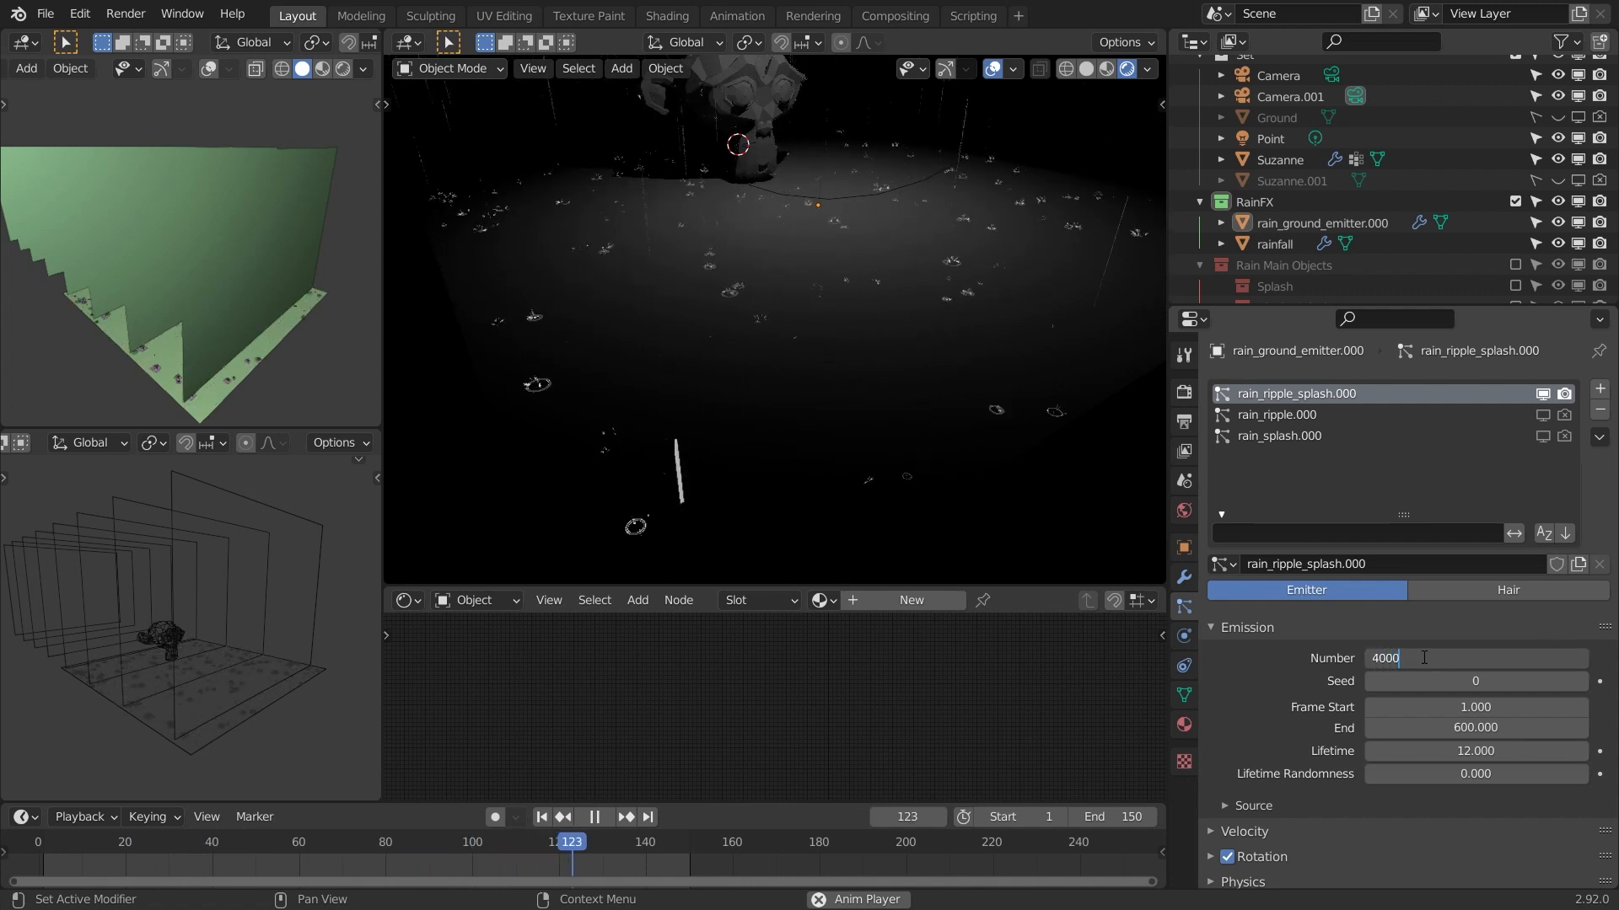
key("Return")
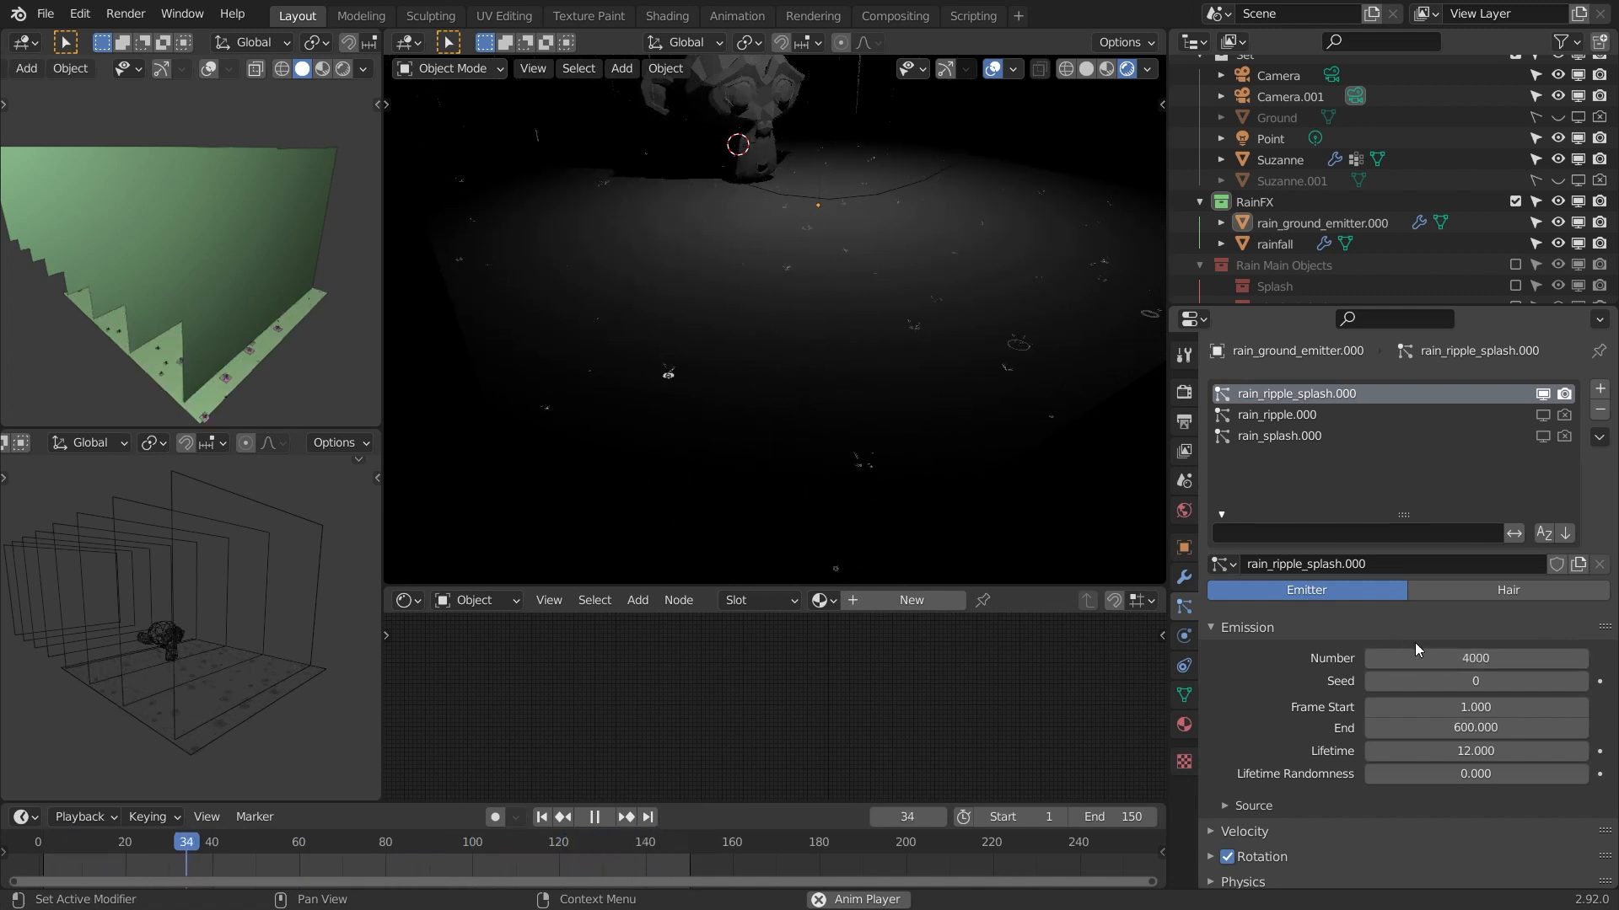
- Try a particle render Scale of 0.420 for rain_ripple_splash.000 and play the animation to check the splash size
scroll(1332, 696, "down", 10)
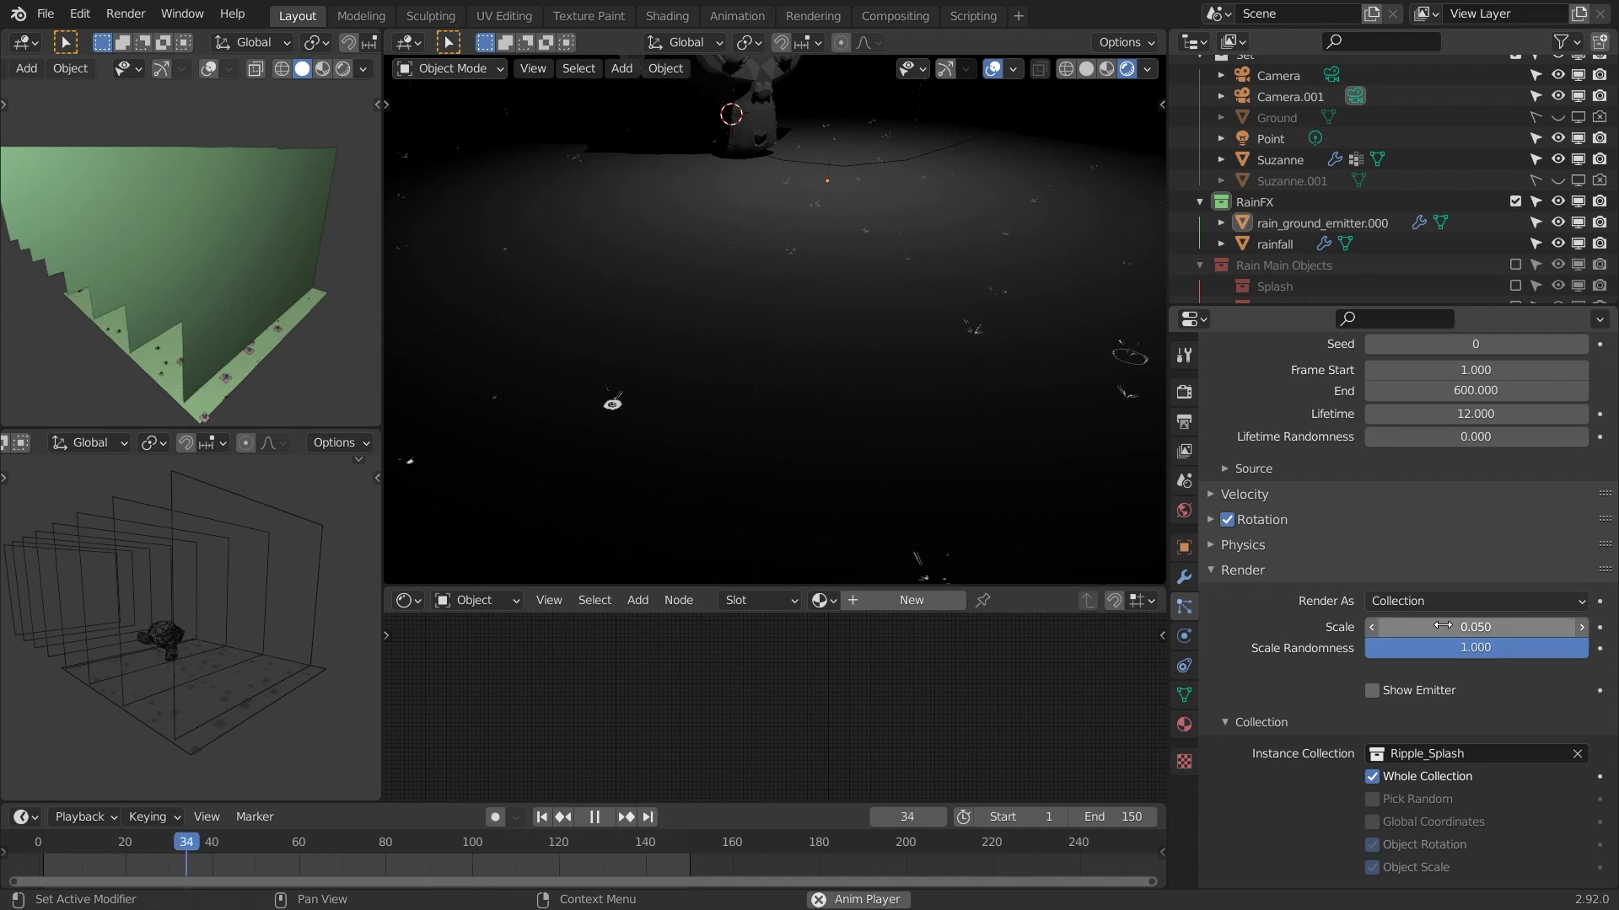
key("space")
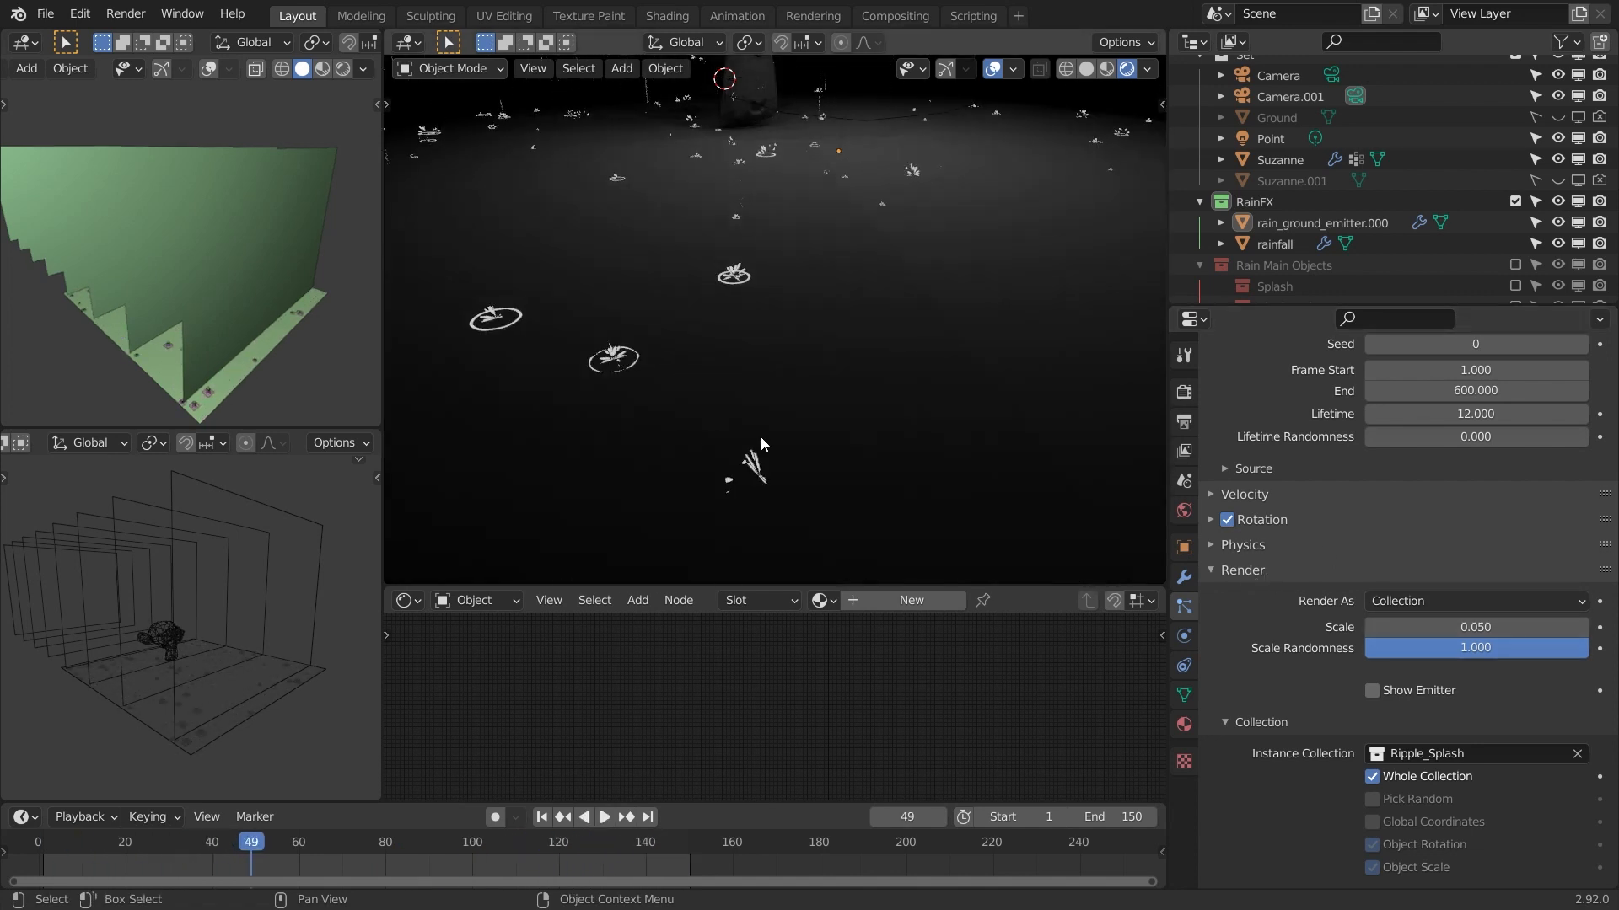
left_click_drag(1475, 626, 1568, 627)
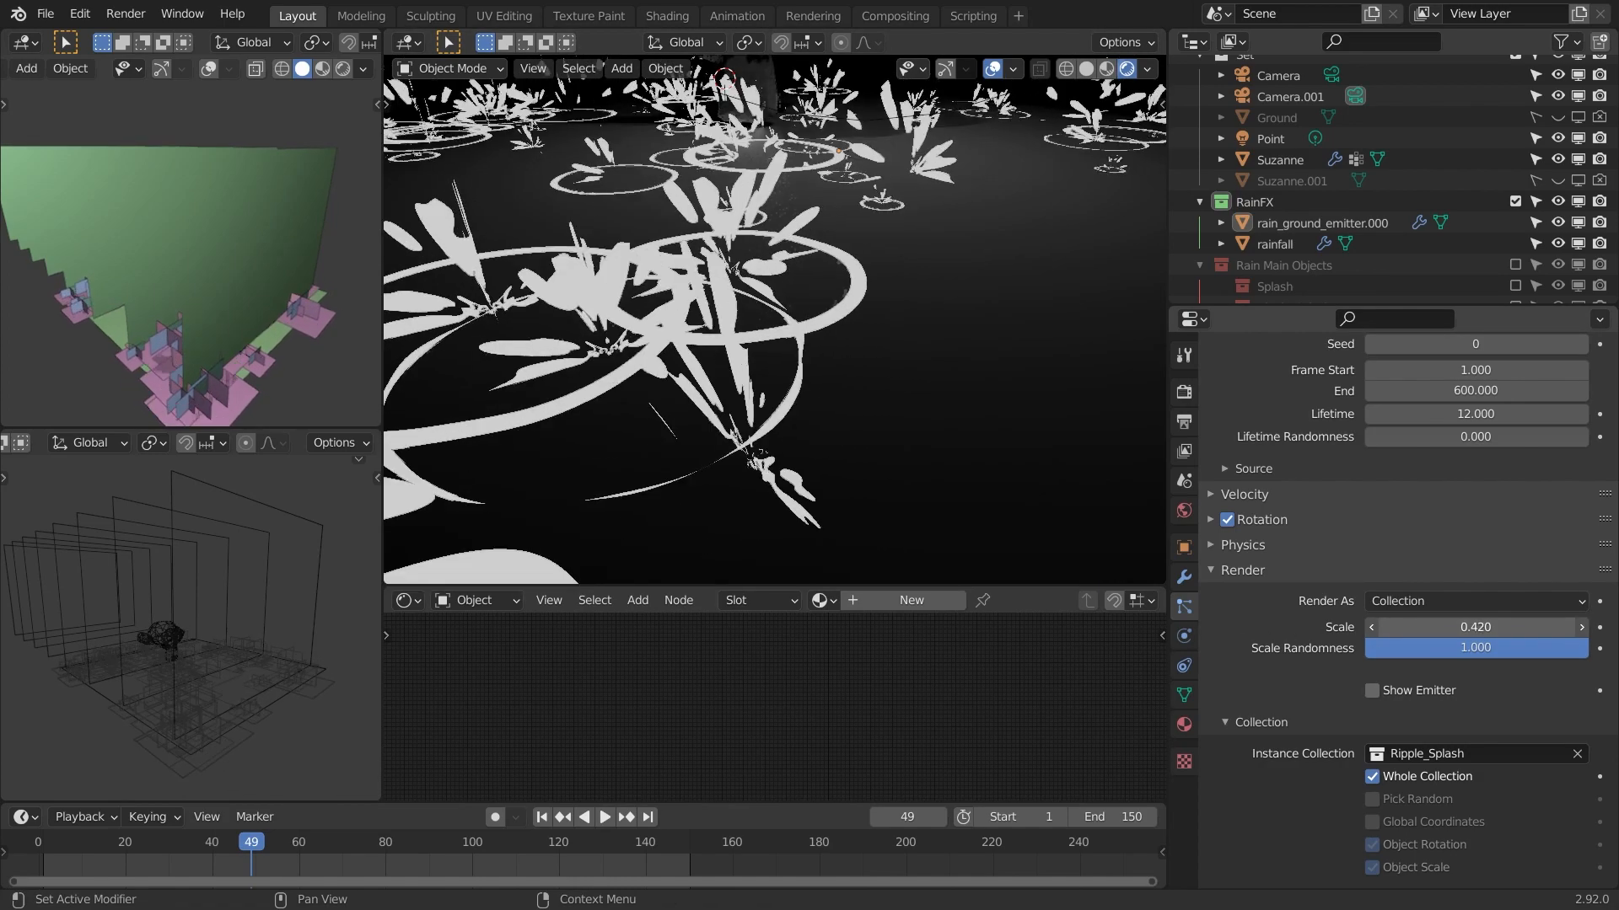
key("space")
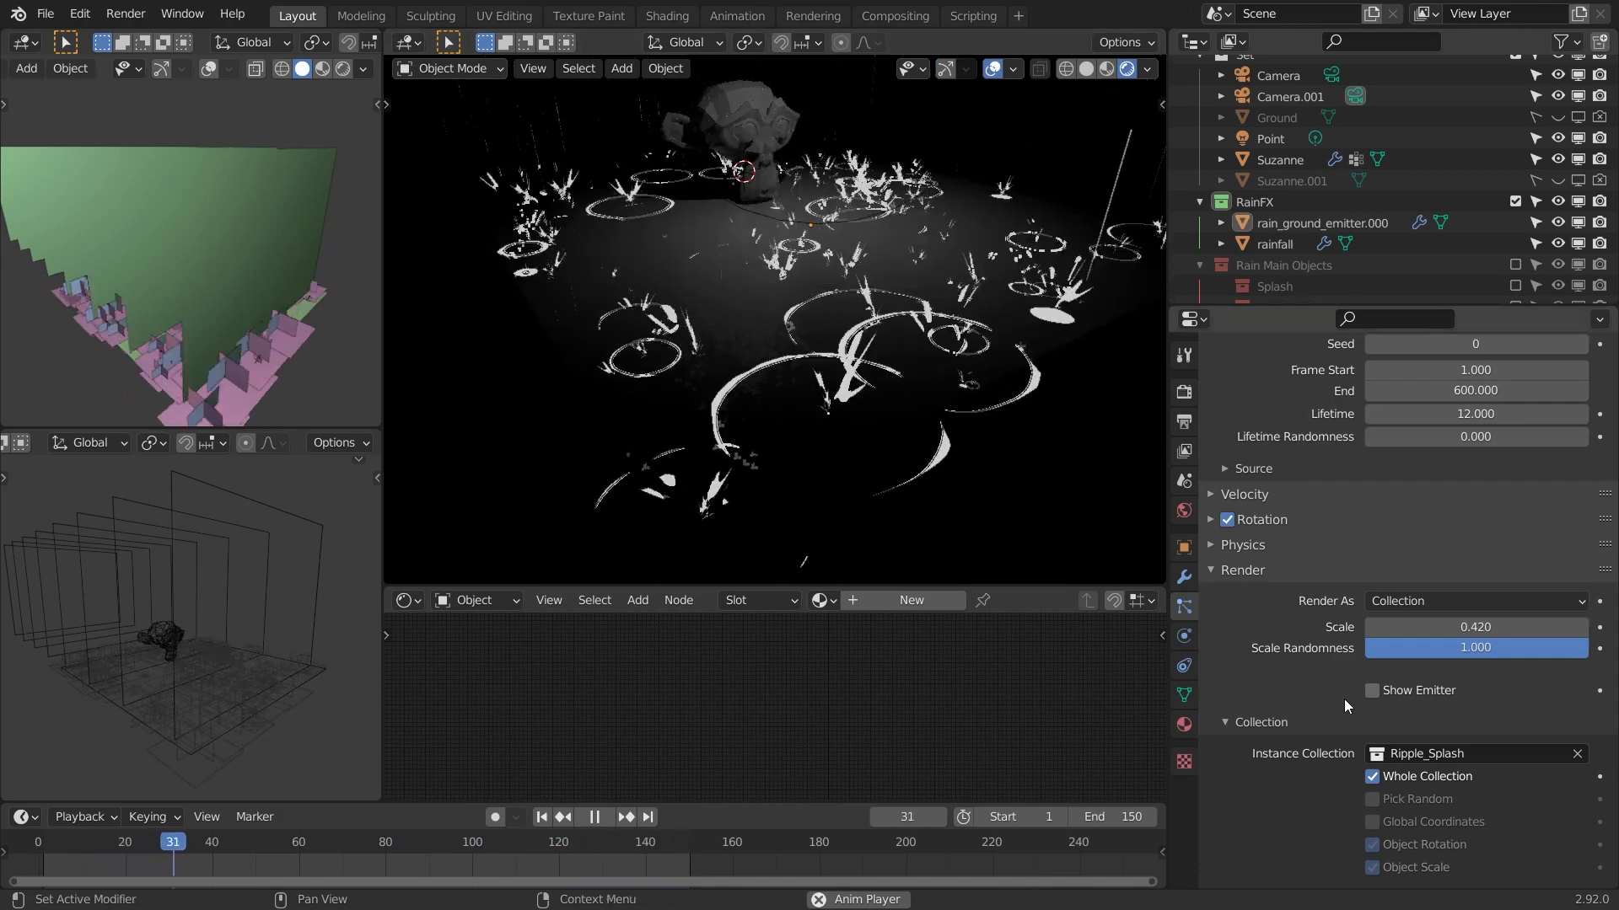
key("space")
- Reduce the particle render Scale to 0.2, refine it to 0.17, and view the splashes up close
double_click(1475, 627)
type("0.2")
key("Return")
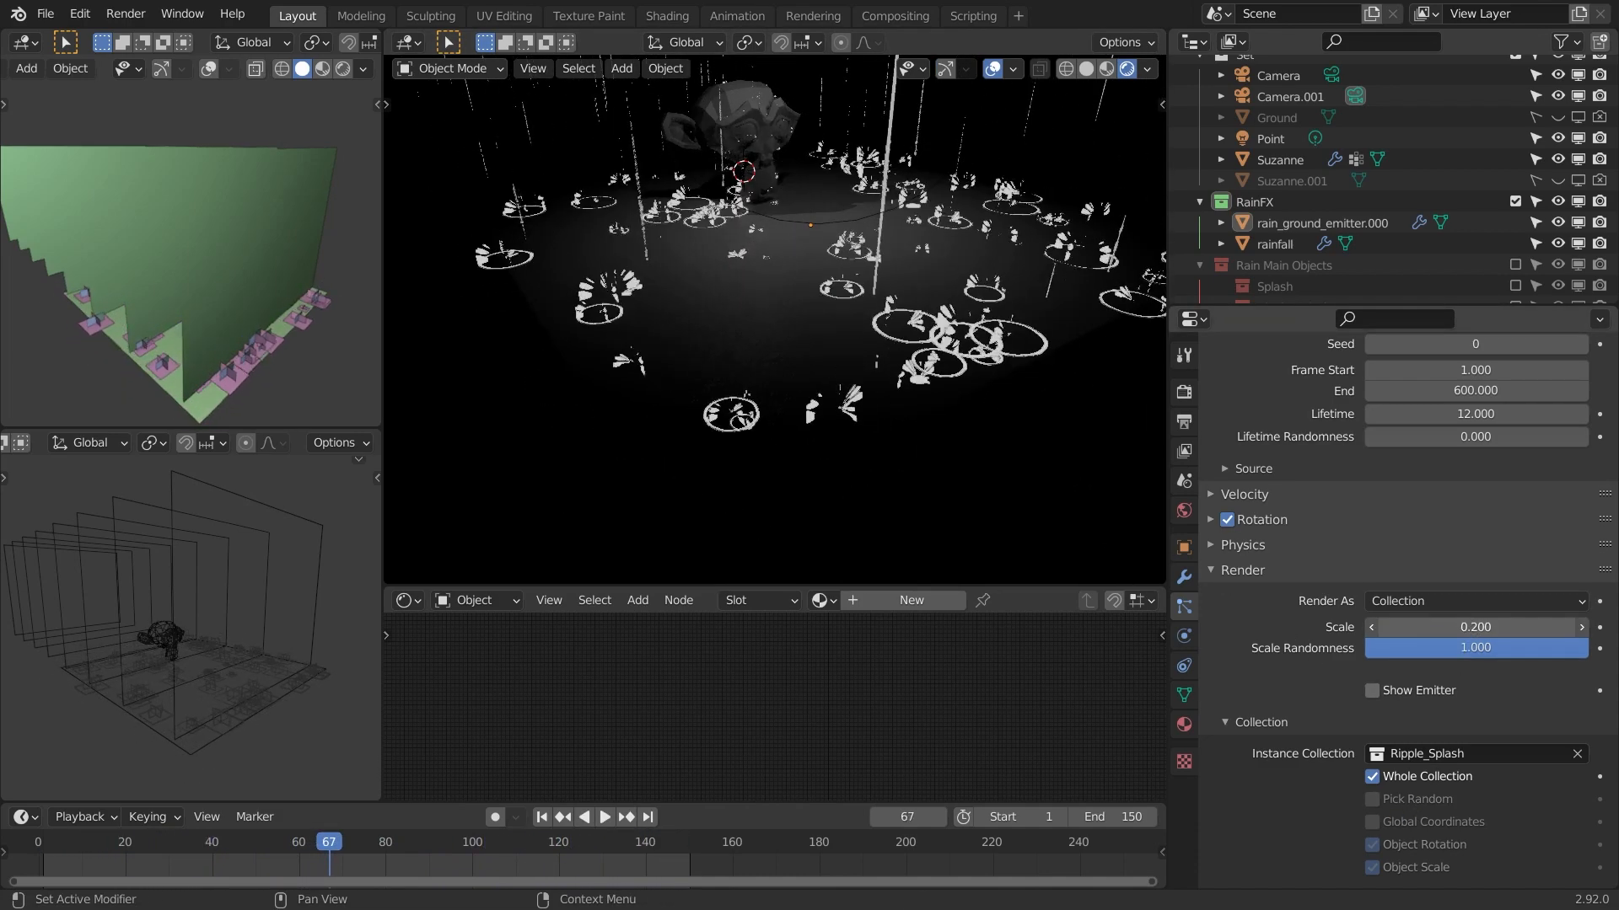
double_click(1475, 626)
type("0.17")
key("Return")
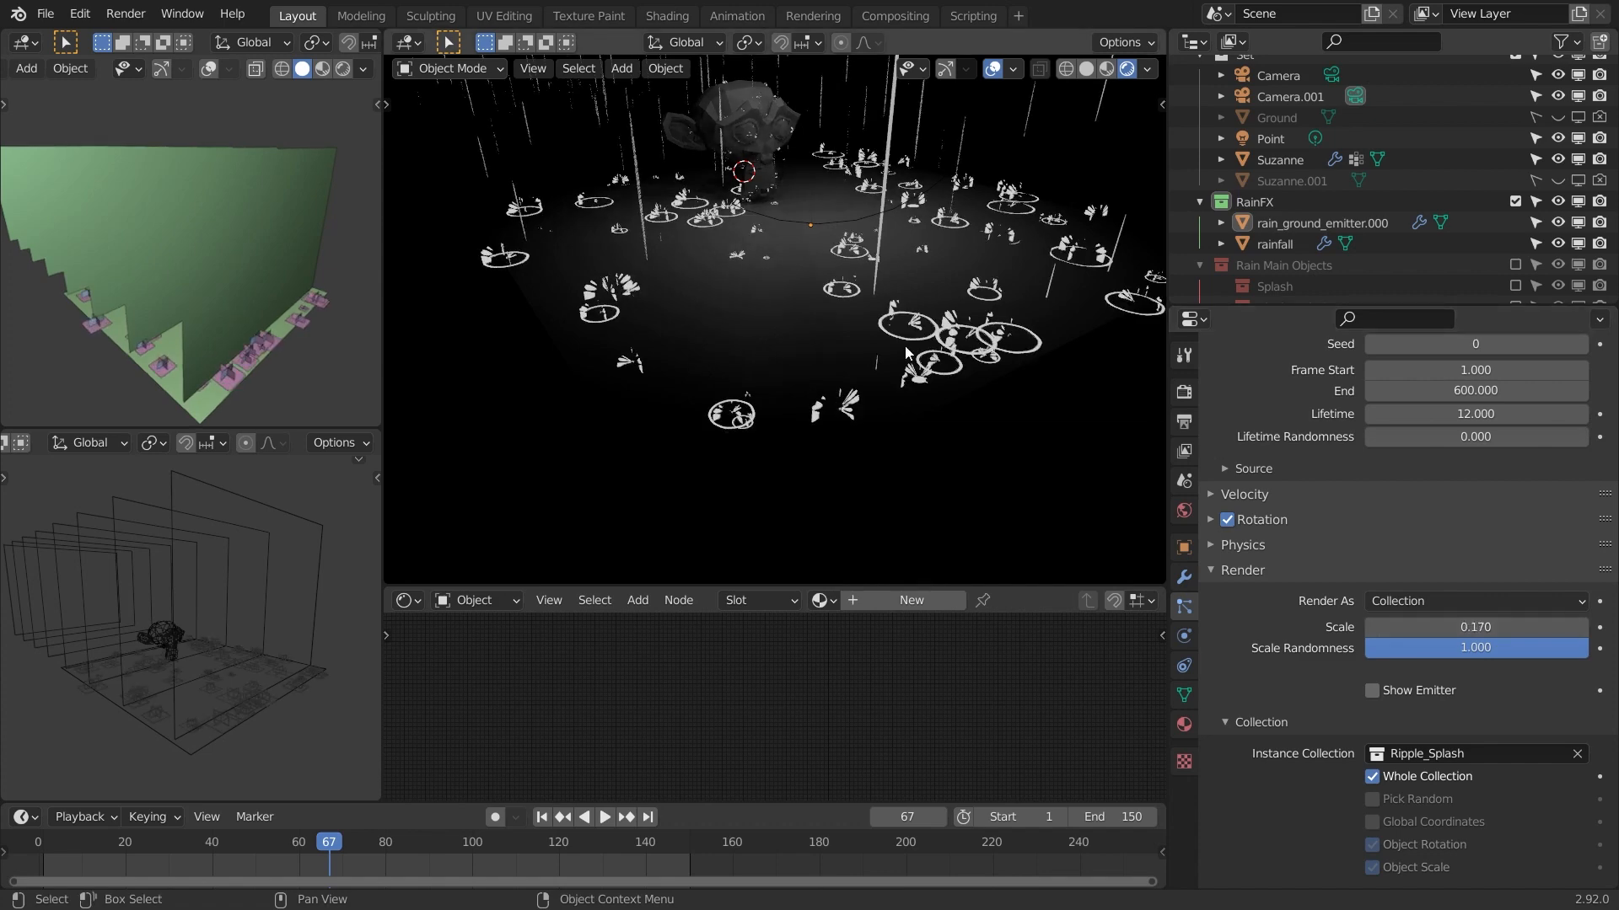
scroll(907, 352, "up", 6)
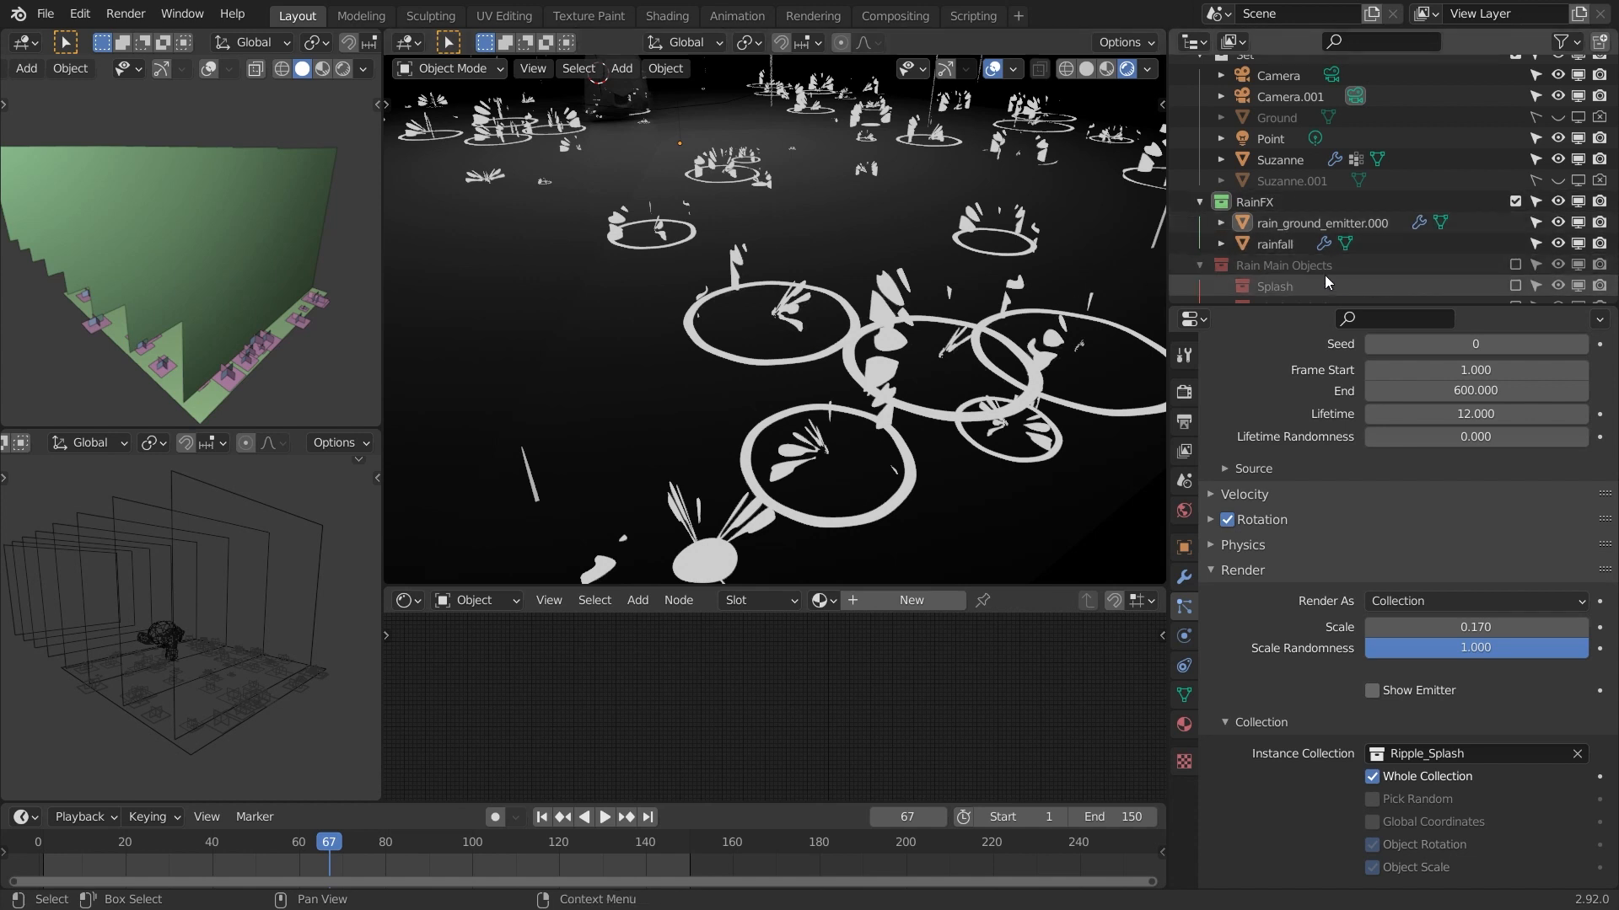
- Enable the Splash collection under Rain Main Objects, select its splash.005 plane and briefly play the animation
scroll(1371, 230, "down", 1)
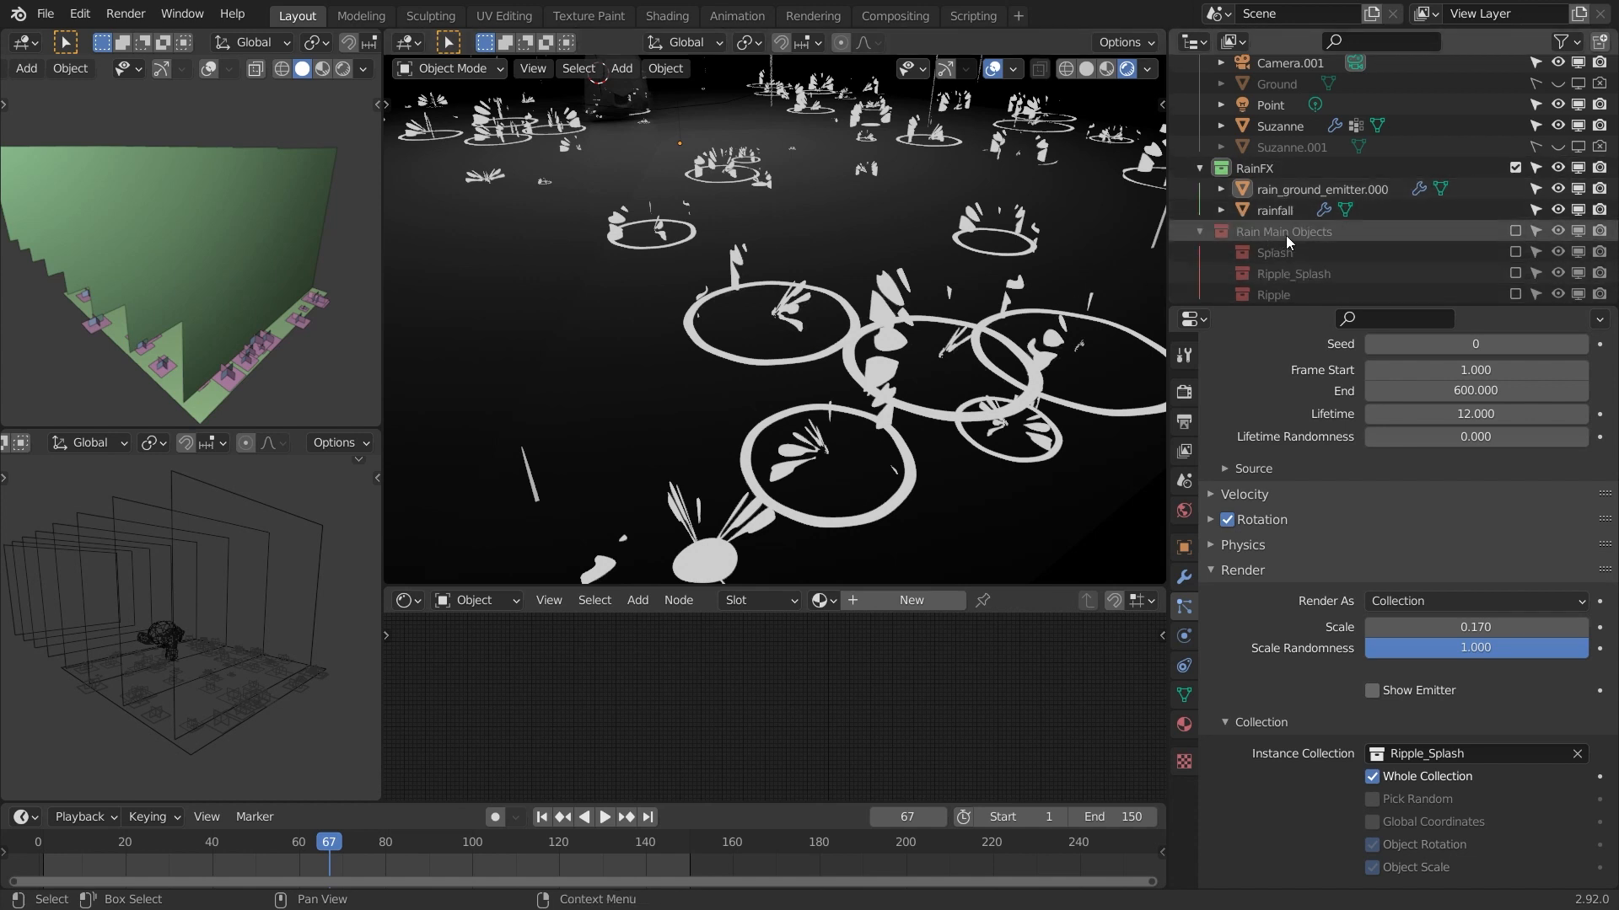
scroll(1287, 235, "down", 1)
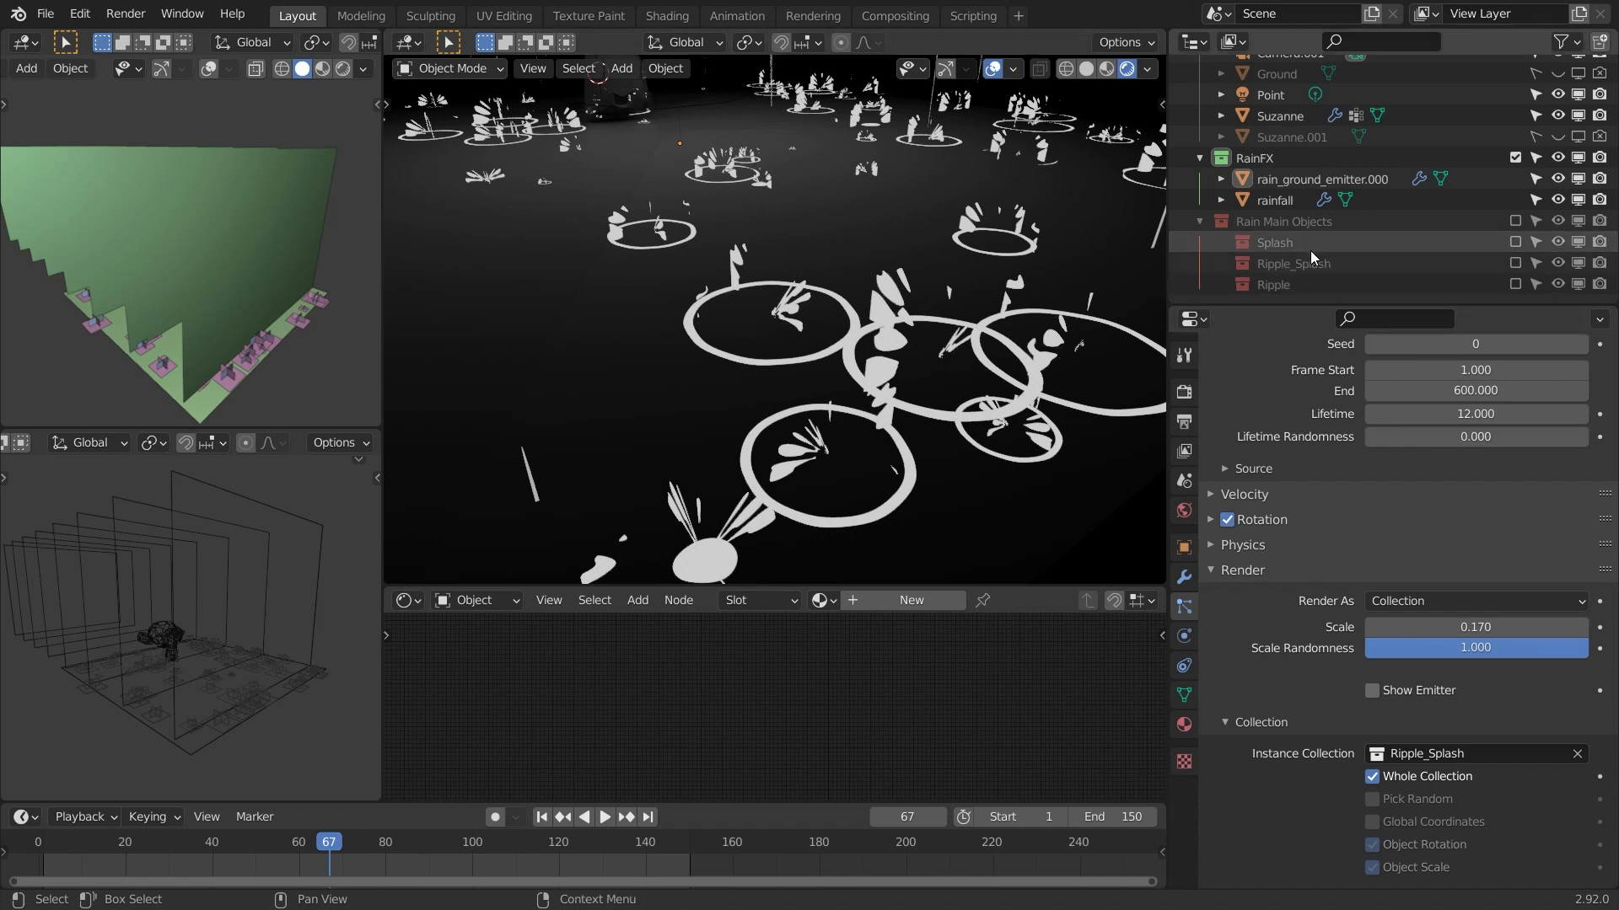
left_click(1515, 241)
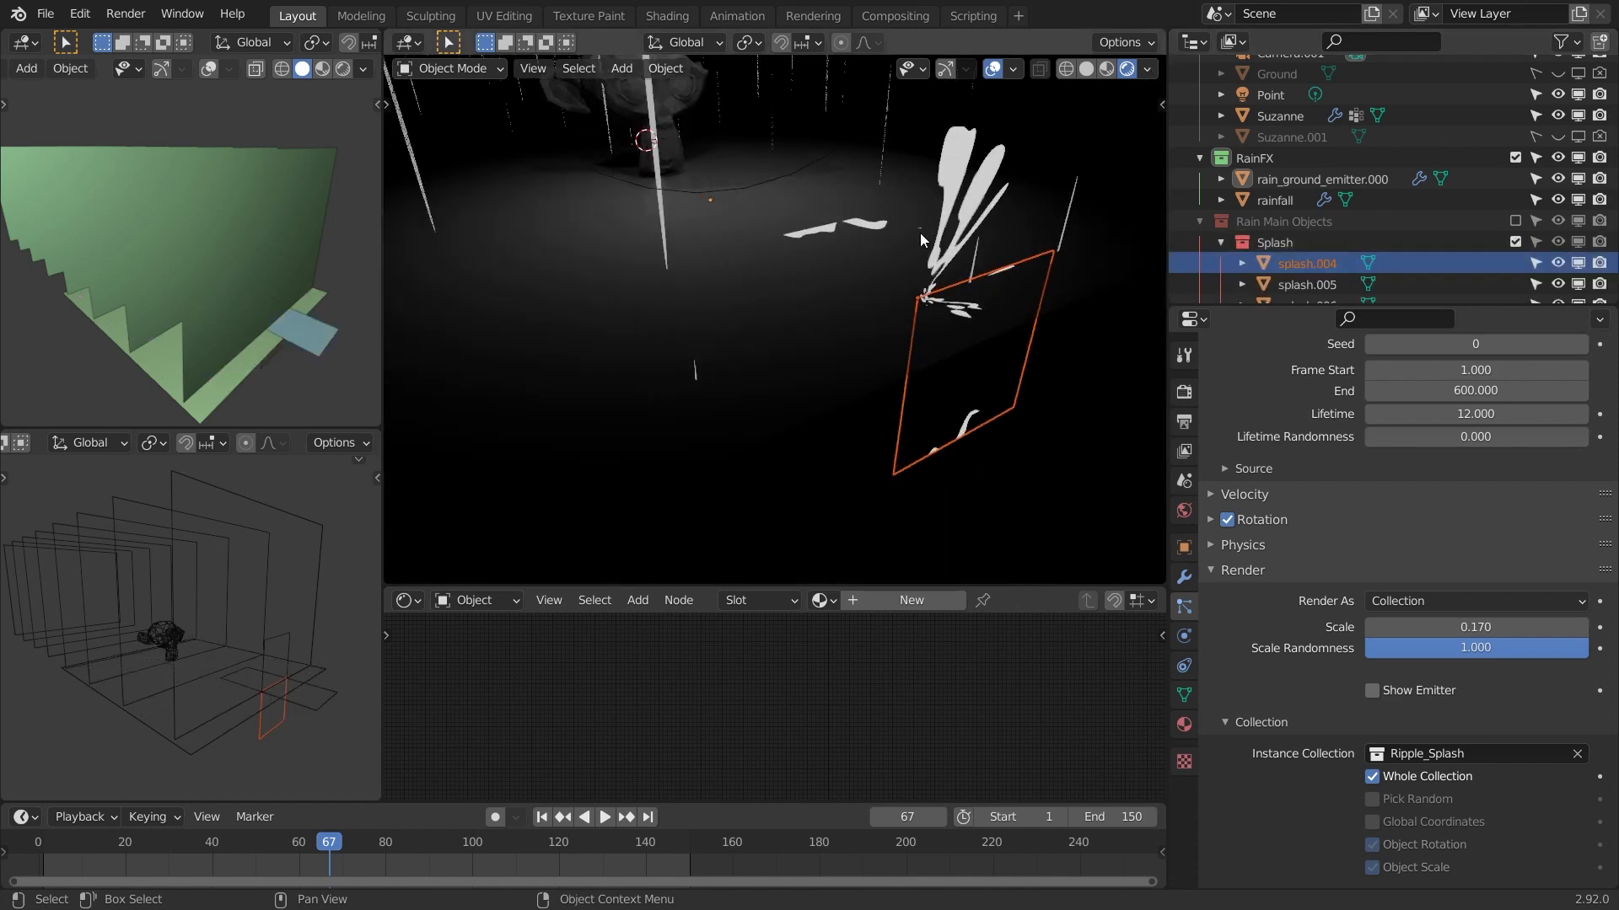
left_click(900, 260)
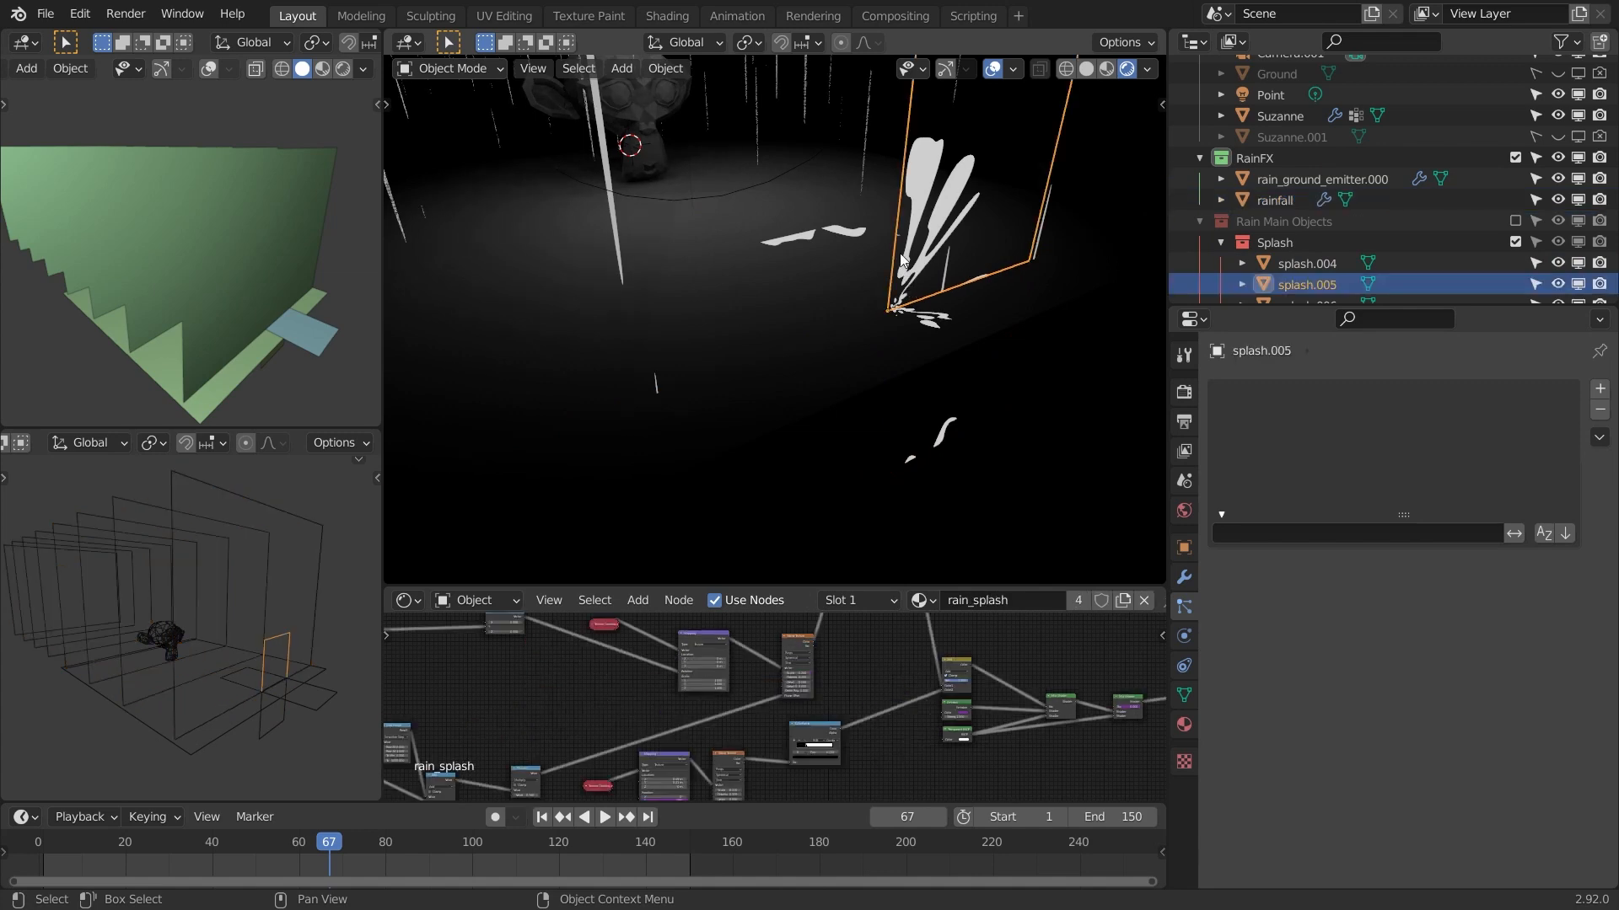
key("space")
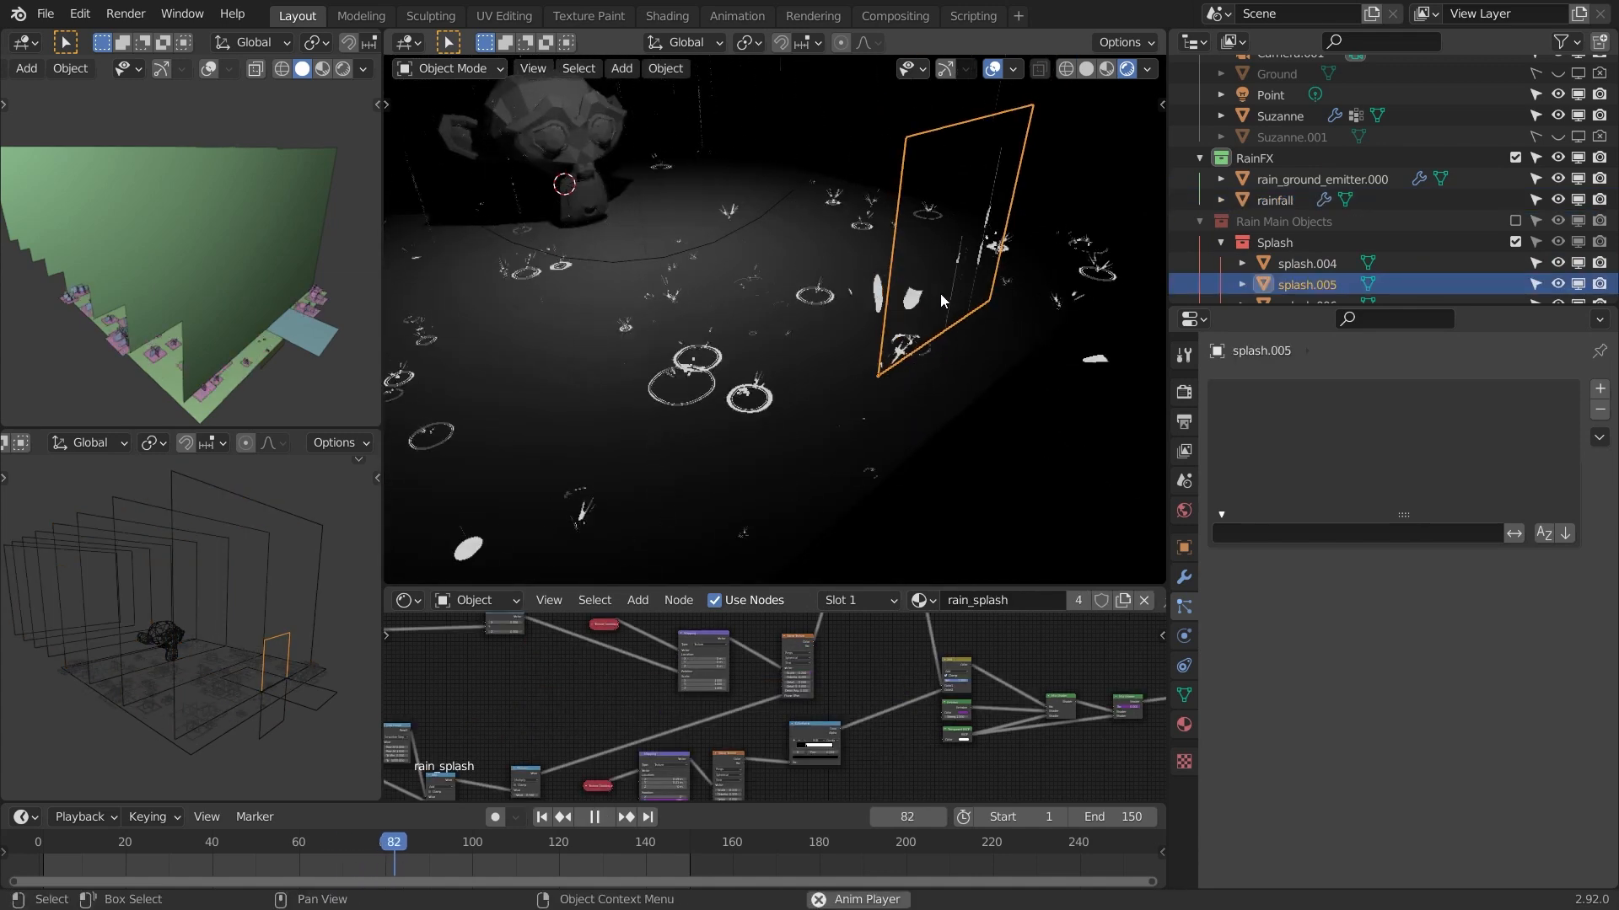
key("space")
mouse_move(943, 294)
middle_mouse_down()
mouse_move(882, 271)
mouse_move(949, 320)
middle_mouse_up()
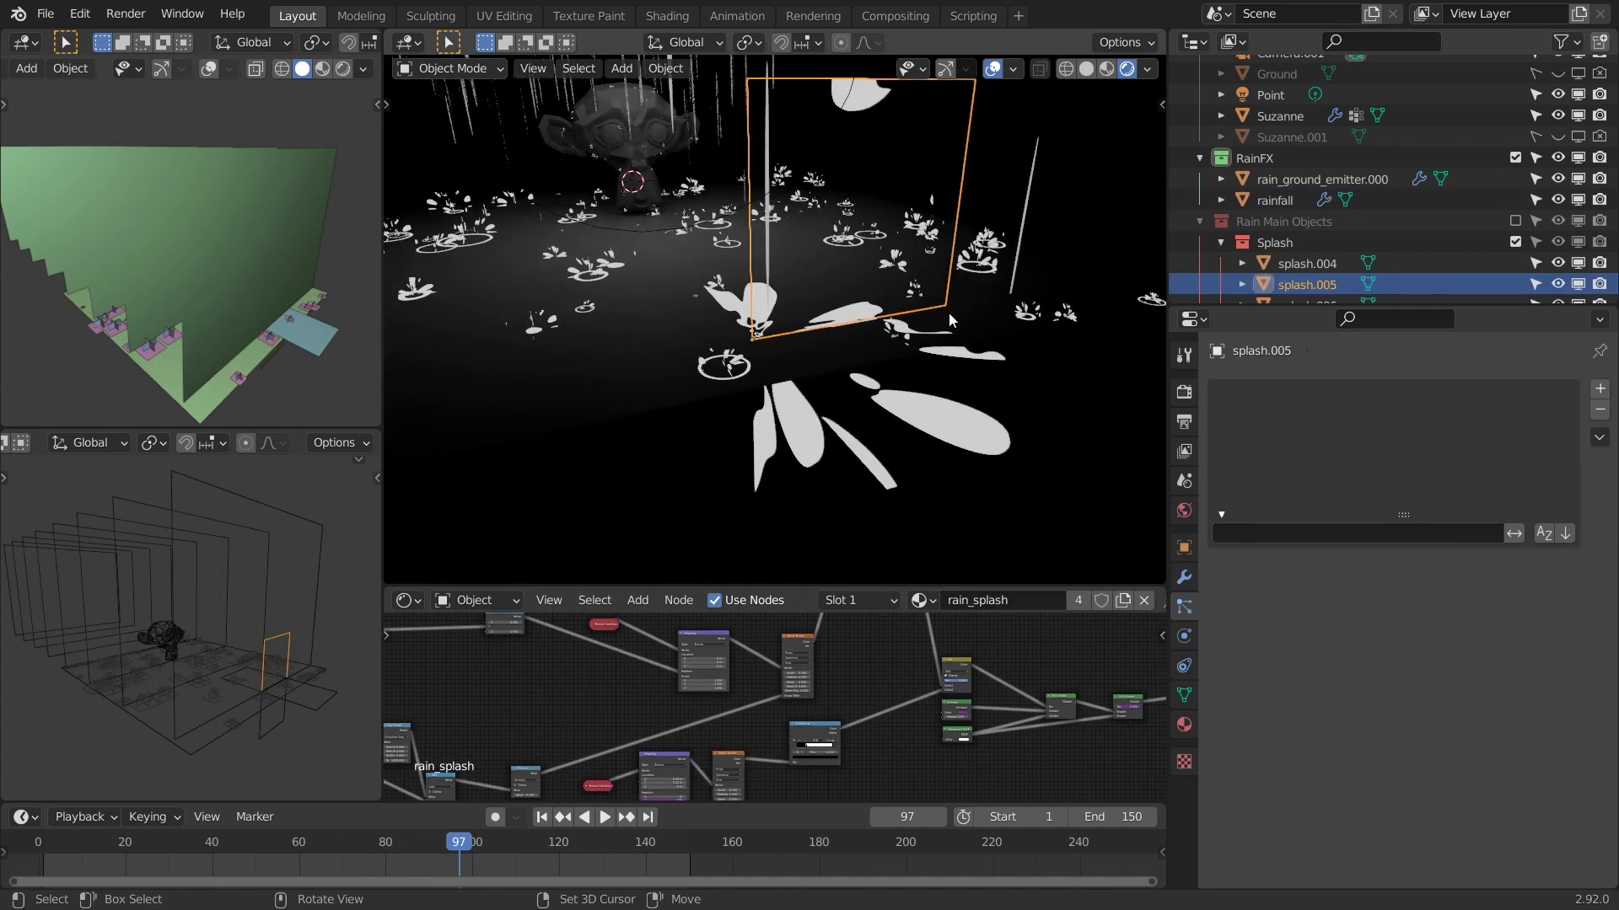
- Select the splash.004 plane and show the custom properties of its rain_splash material
left_click(1300, 263)
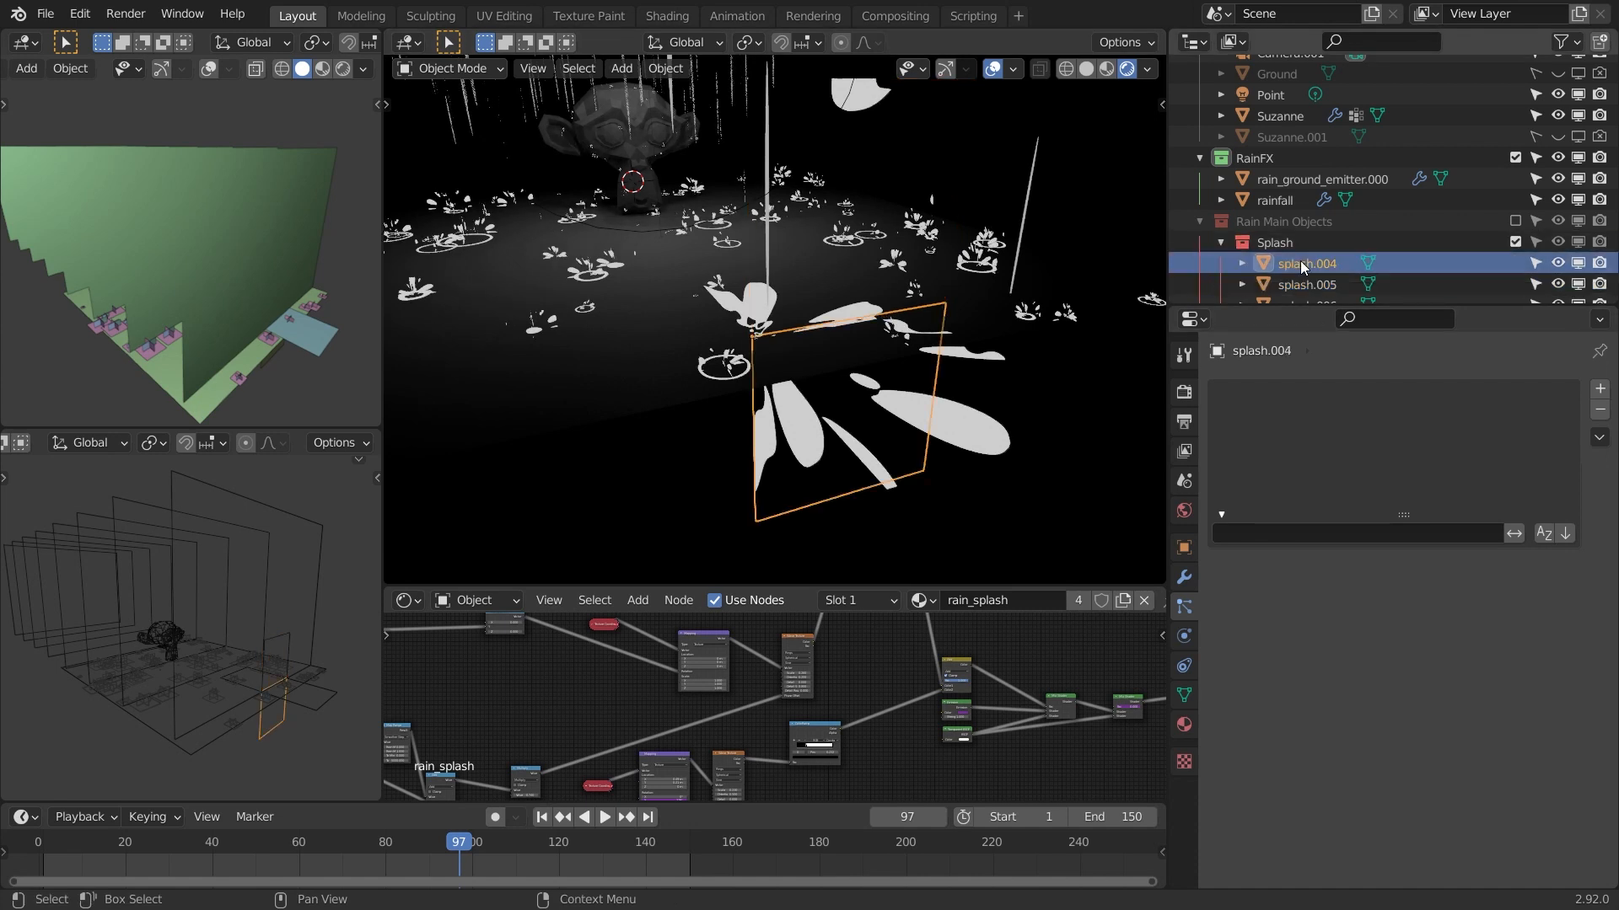
left_click(1183, 727)
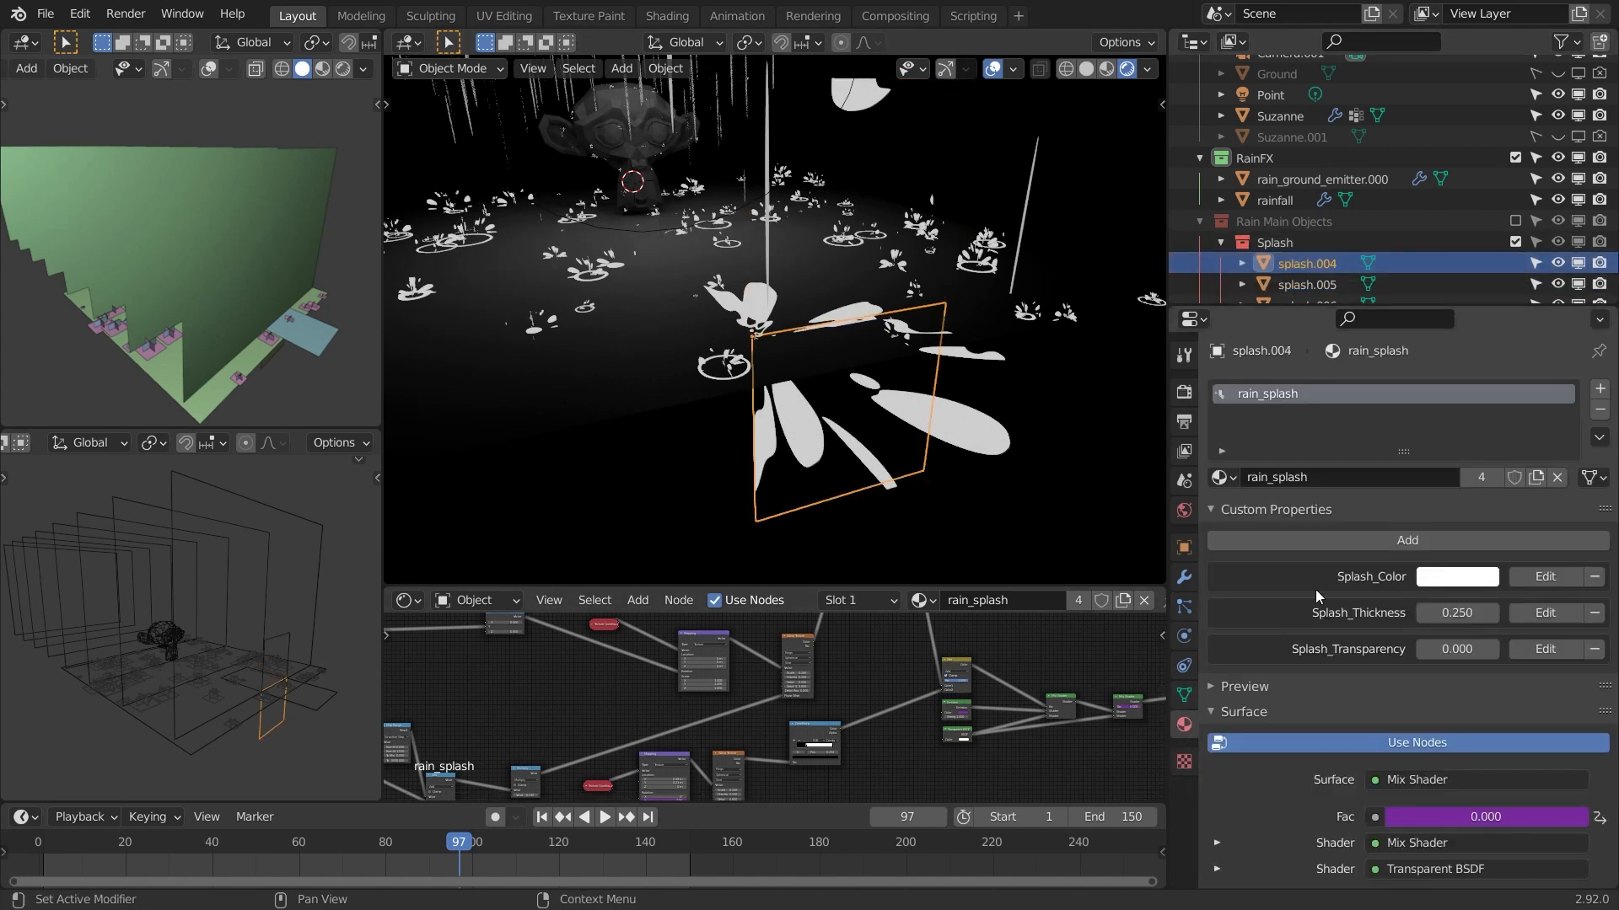
- Collapse the rain_splash Surface settings and try a light mint green as the Splash_Color
scroll(1315, 589, "down", 2)
left_click(1245, 644)
scroll(1315, 623, "up", 2)
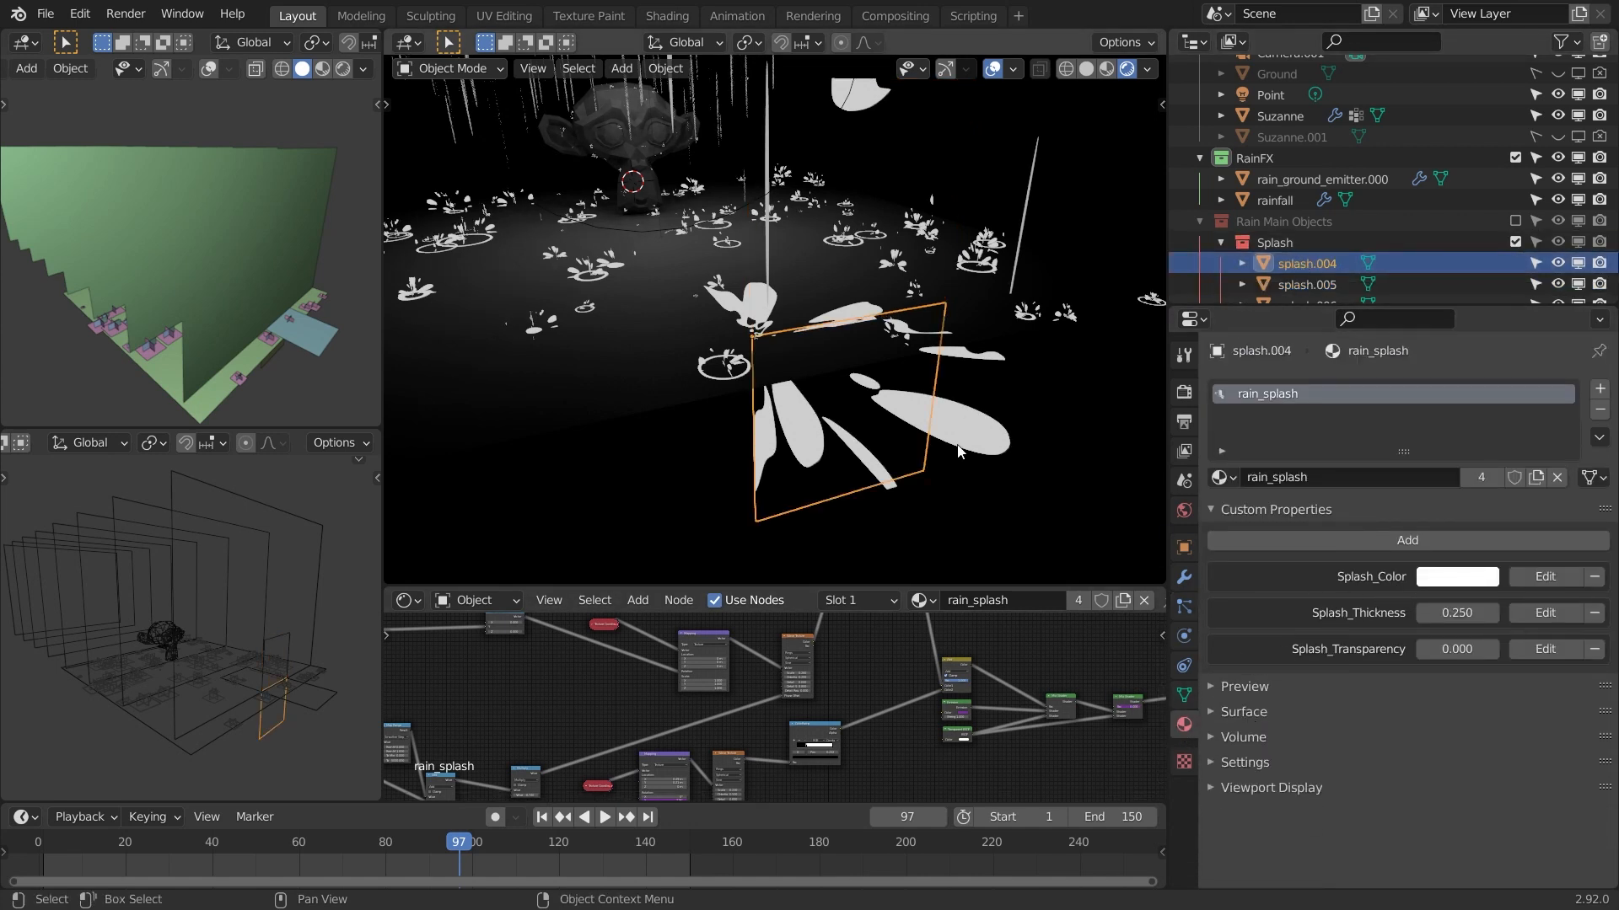
middle_click_drag(944, 438, 1045, 472)
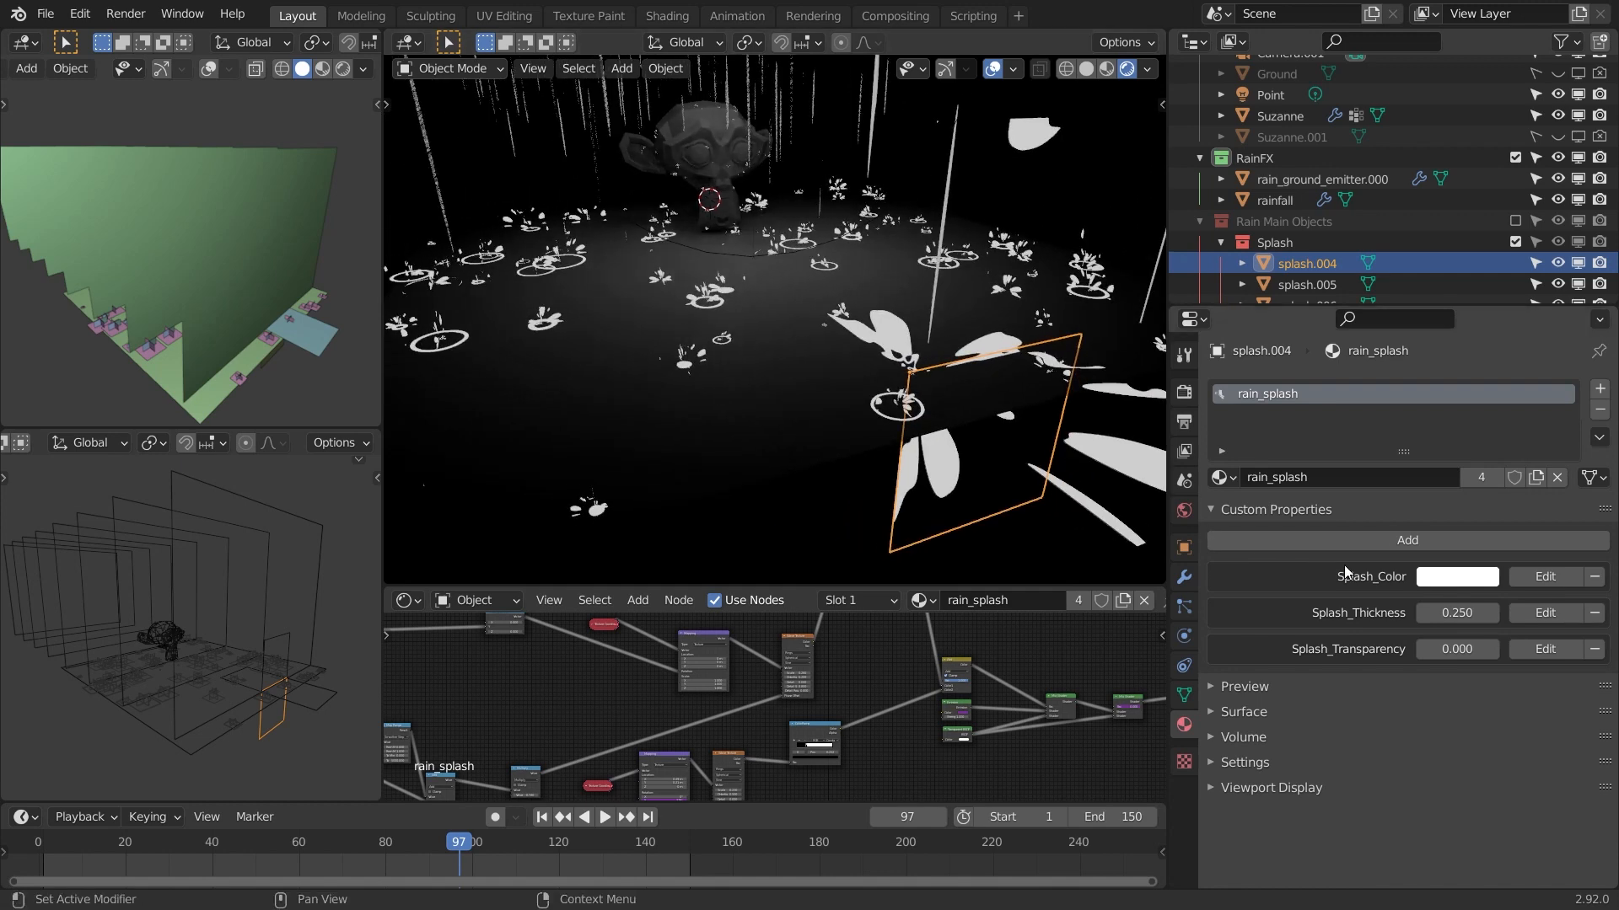
left_click(1448, 577)
left_click(1312, 374)
mouse_move(1310, 374)
left_mouse_down()
mouse_move(1431, 435)
mouse_move(1361, 354)
mouse_move(1379, 354)
left_mouse_up()
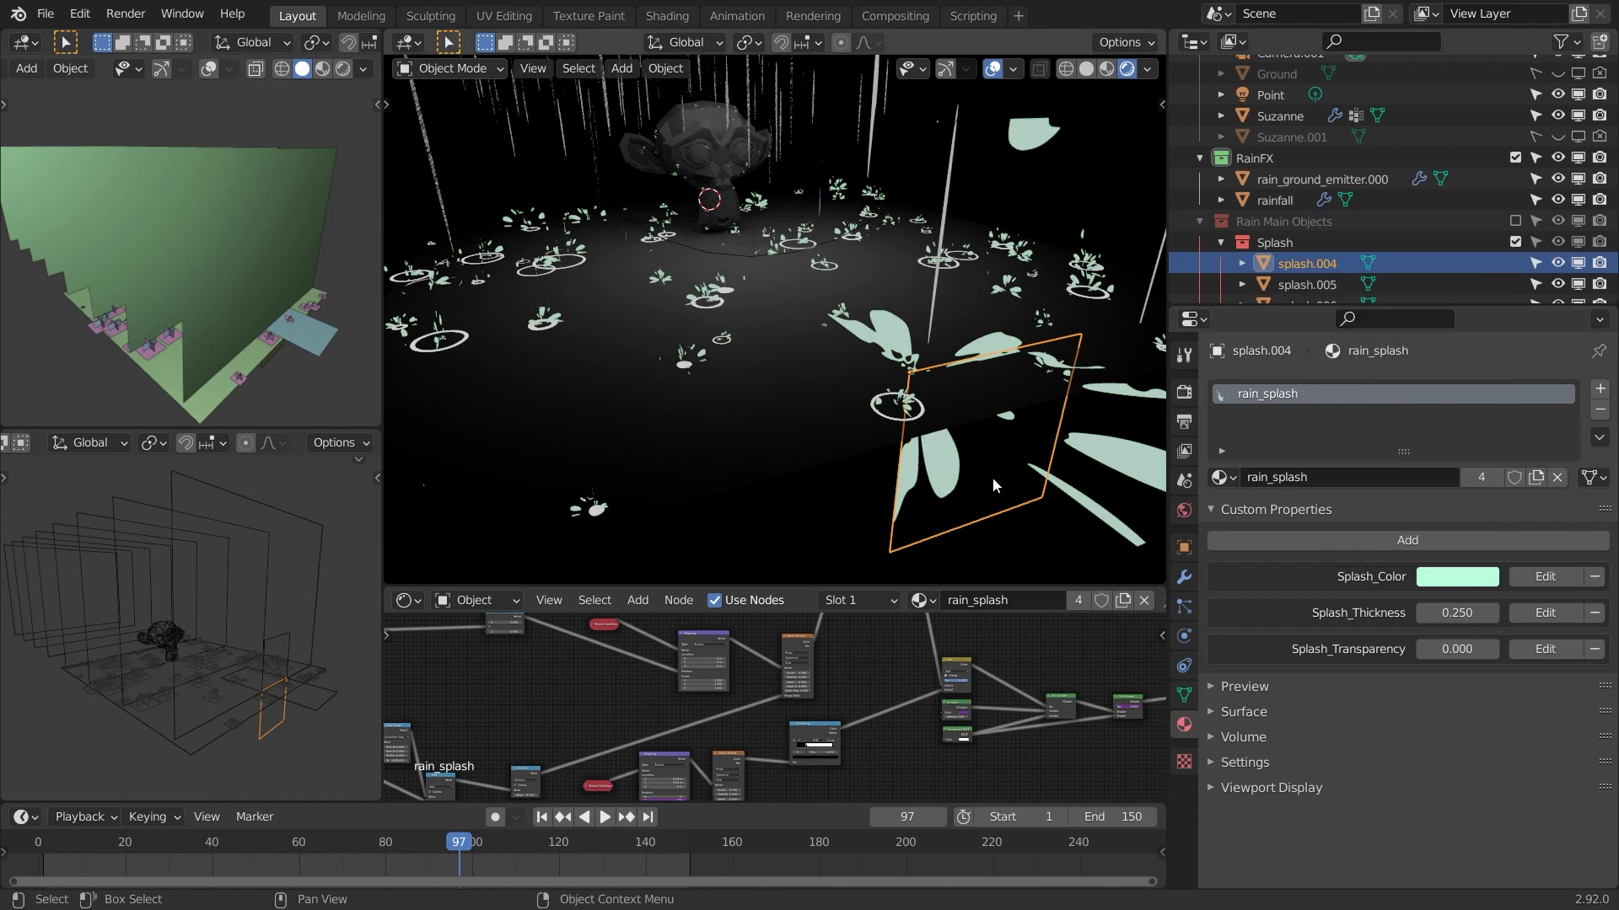
- Try a Splash_Thickness of 0.060 with a brief playback, then a higher Splash_Transparency, undoing each change
left_click_drag(1433, 609, 1387, 608)
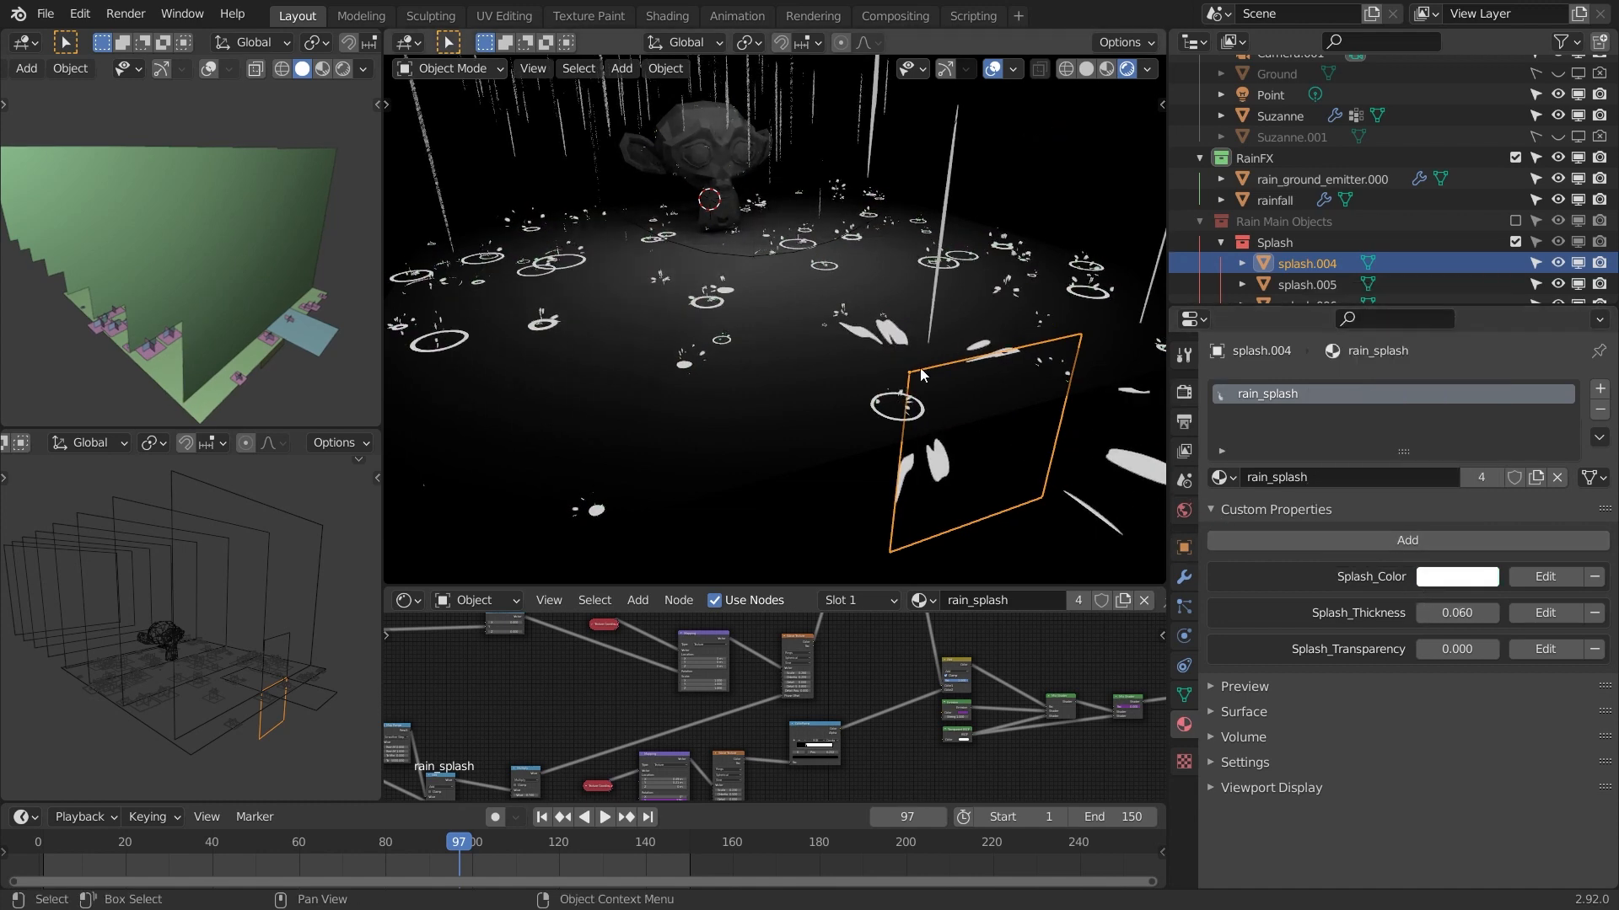
key("space")
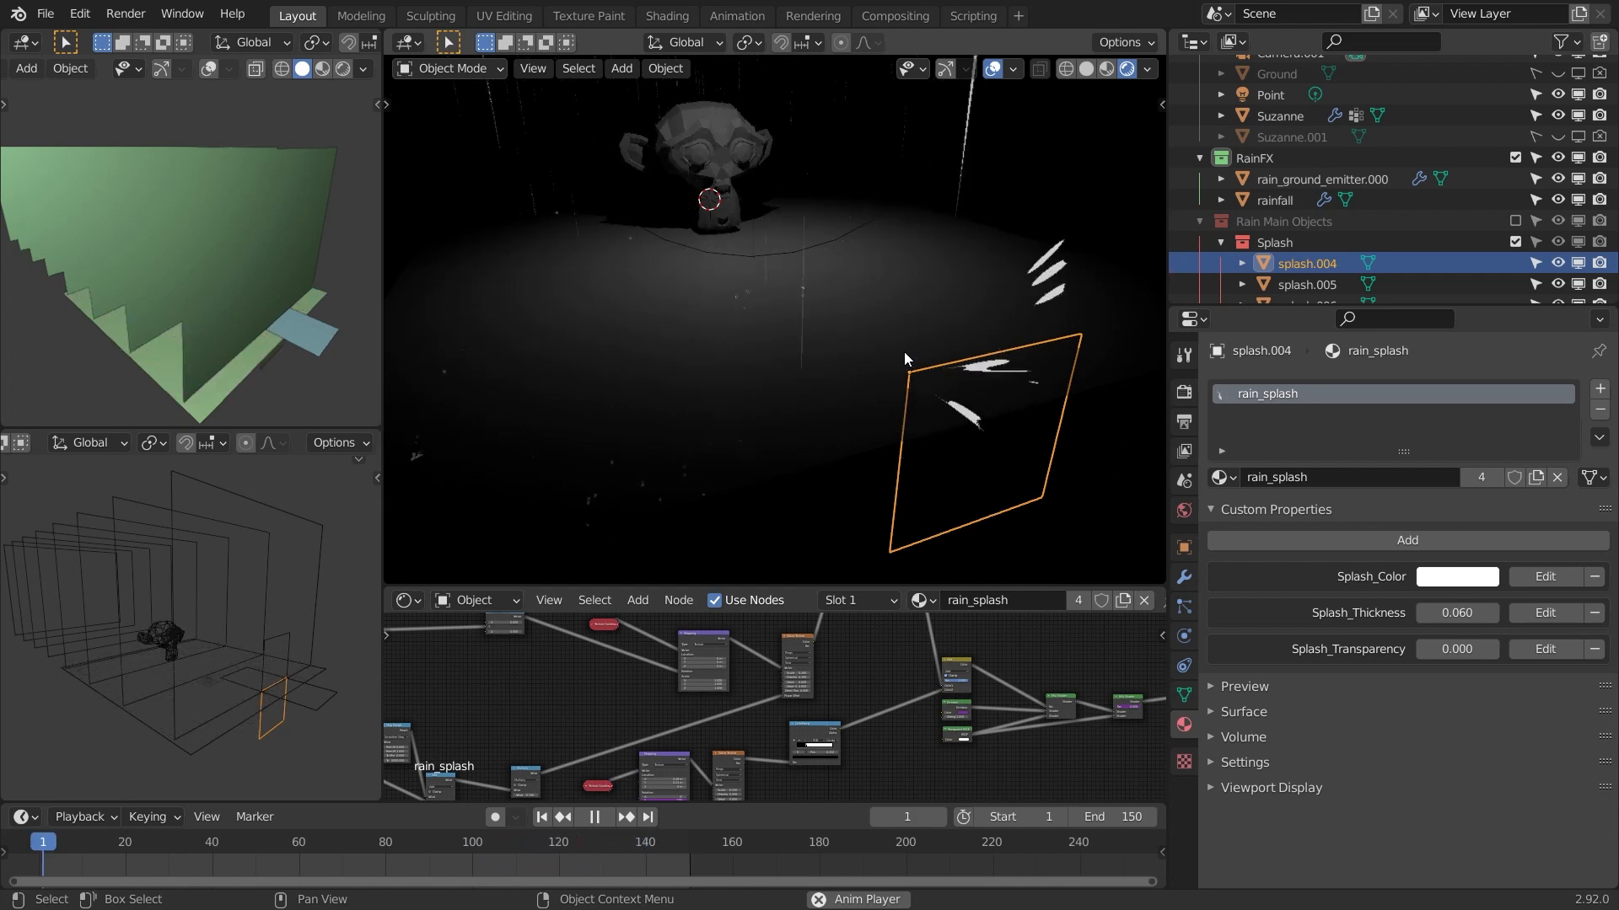
key("space")
key("ctrl+z")
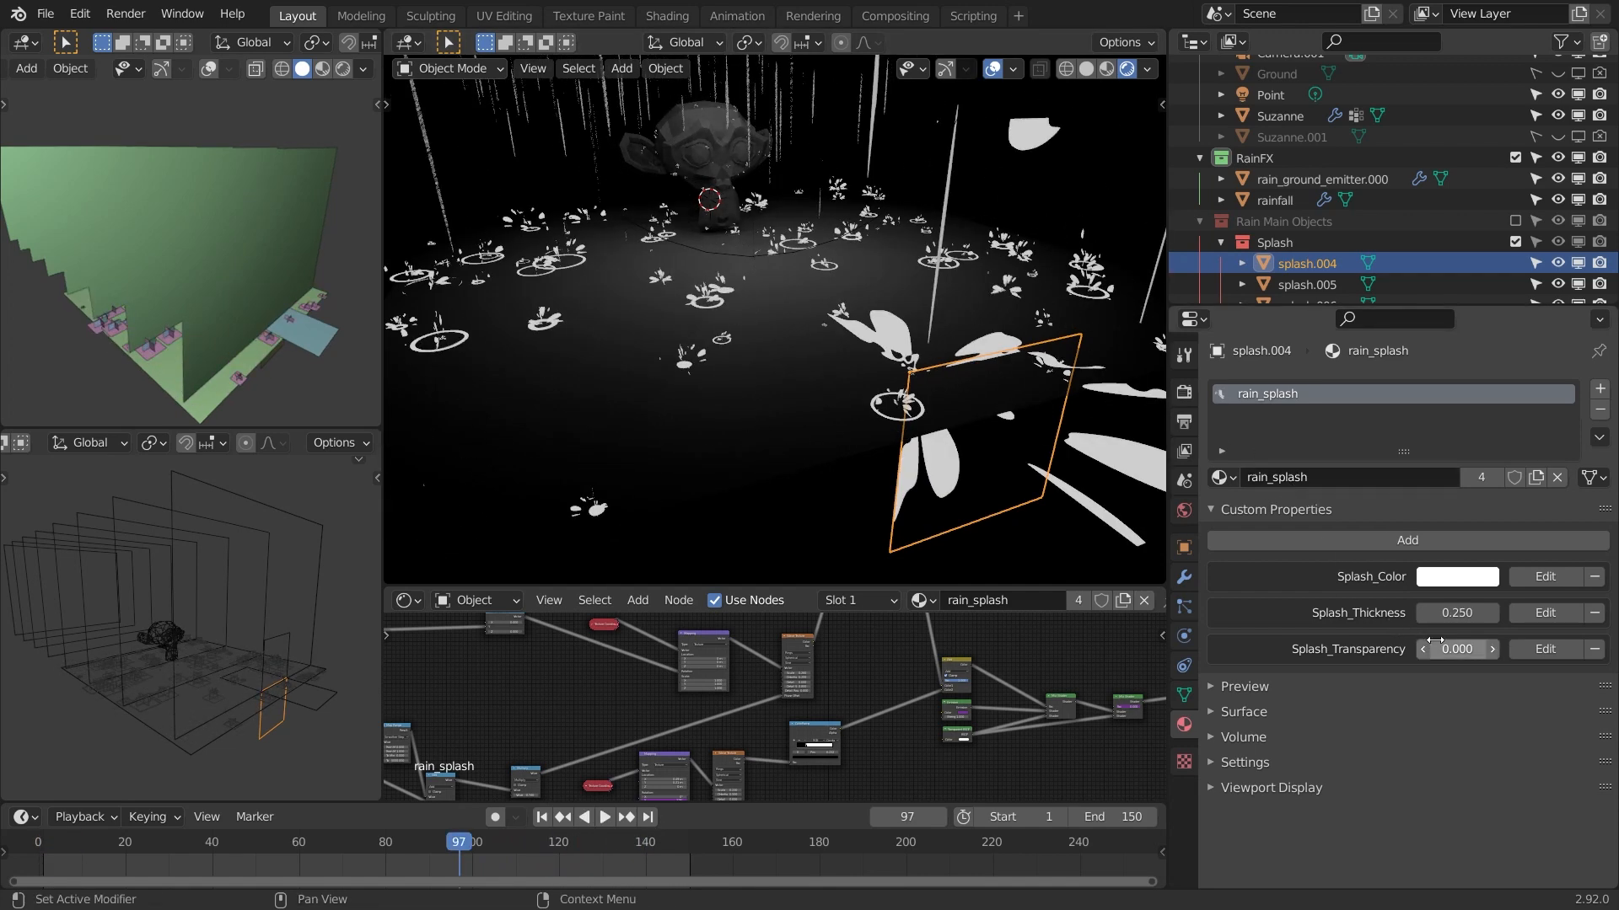
left_click_drag(1442, 649, 1496, 649)
key("ctrl+z")
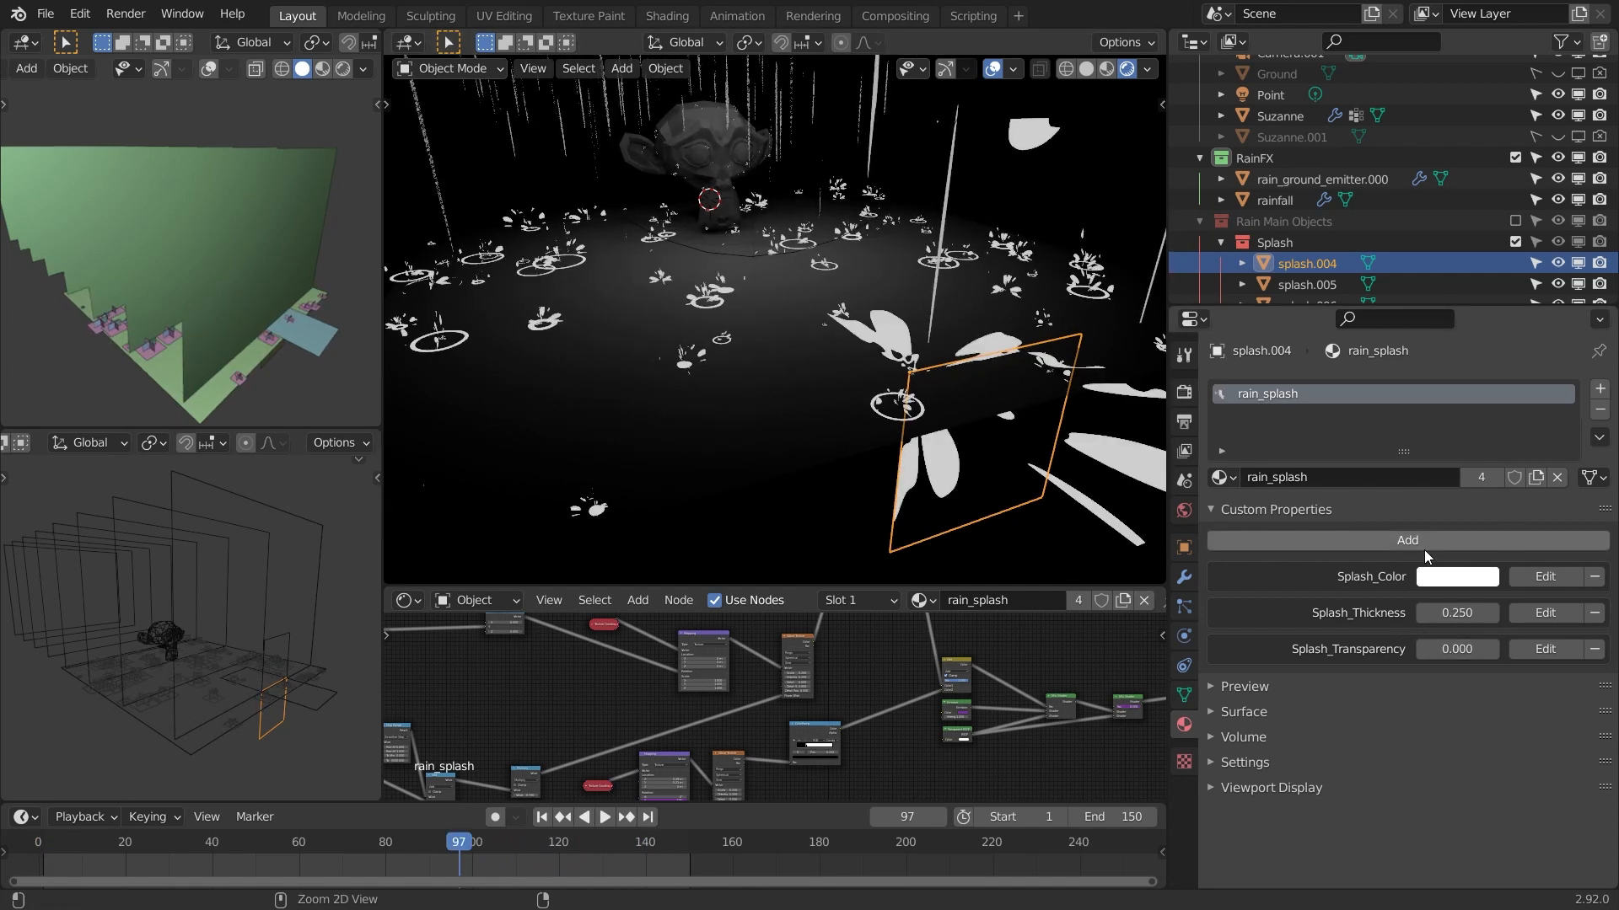
- Collapse the Splash collection, exclude it from the view layer and enable the Ripple collection instead
left_click(1221, 242)
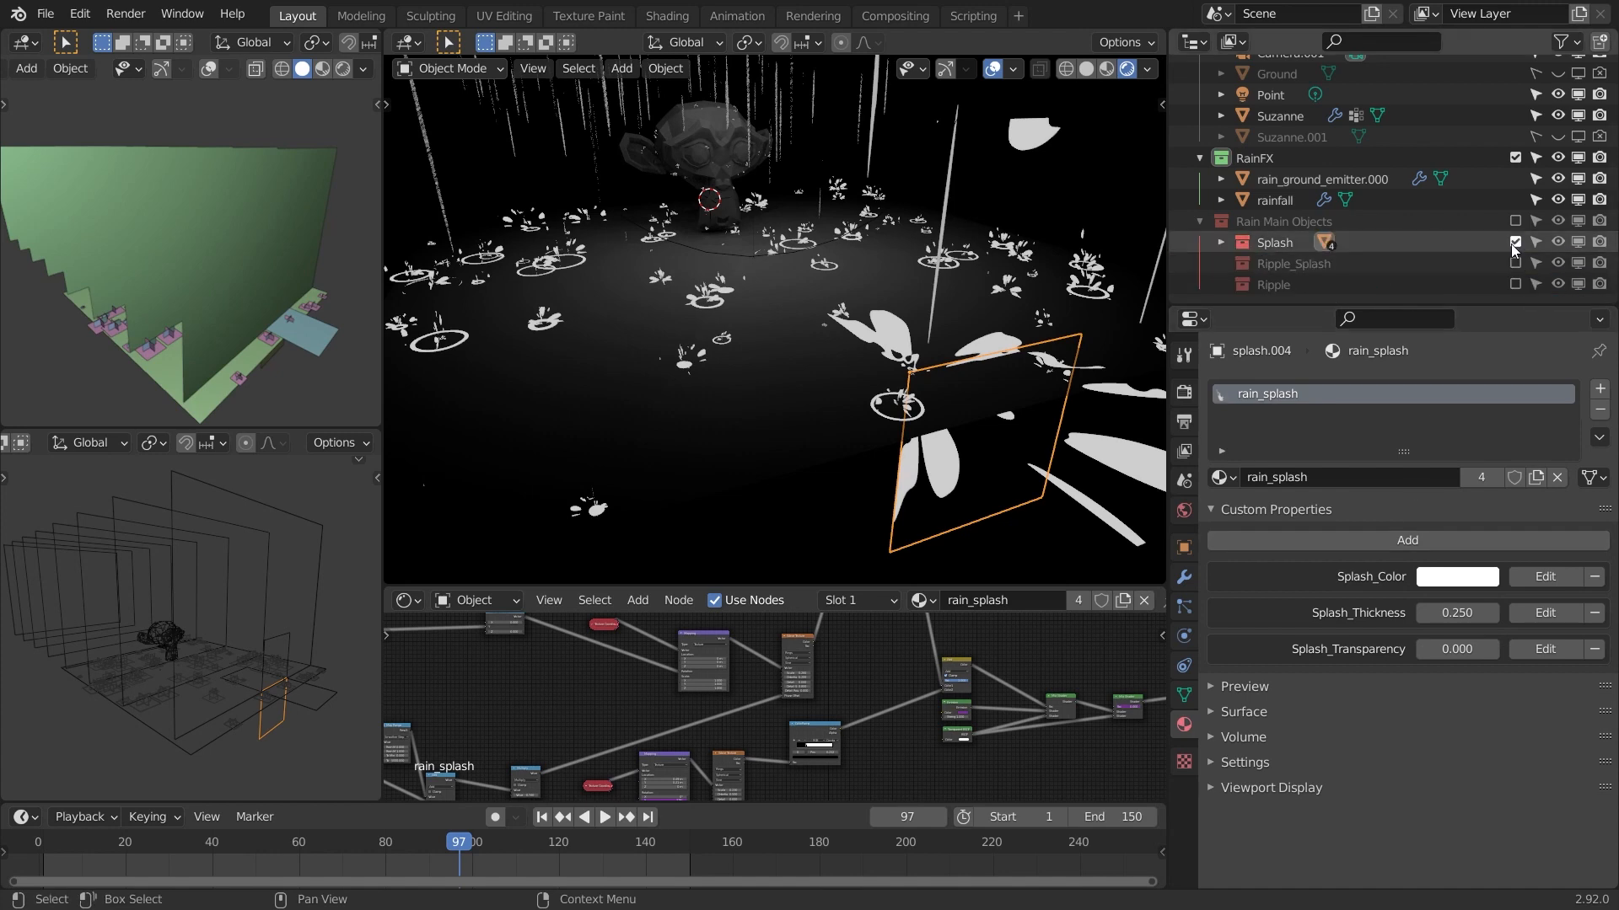
left_click(1515, 242)
left_click(1515, 284)
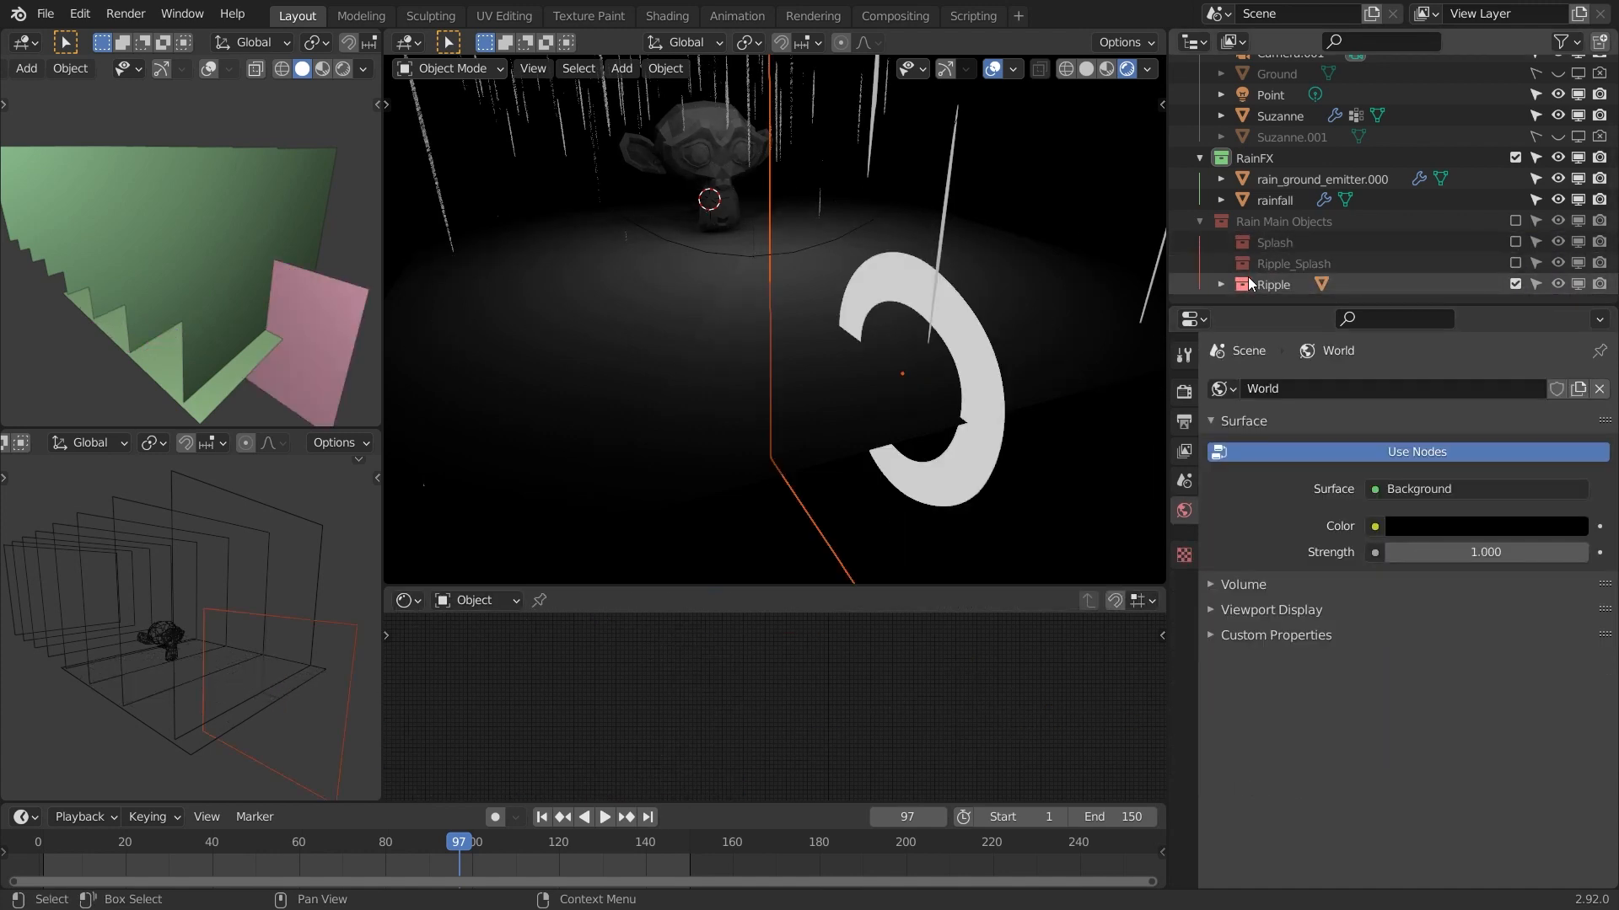
- Select the rain_ripple.001 plane in the Ripple collection and show the custom properties of its rain_ripple.000 material
left_click(1221, 285)
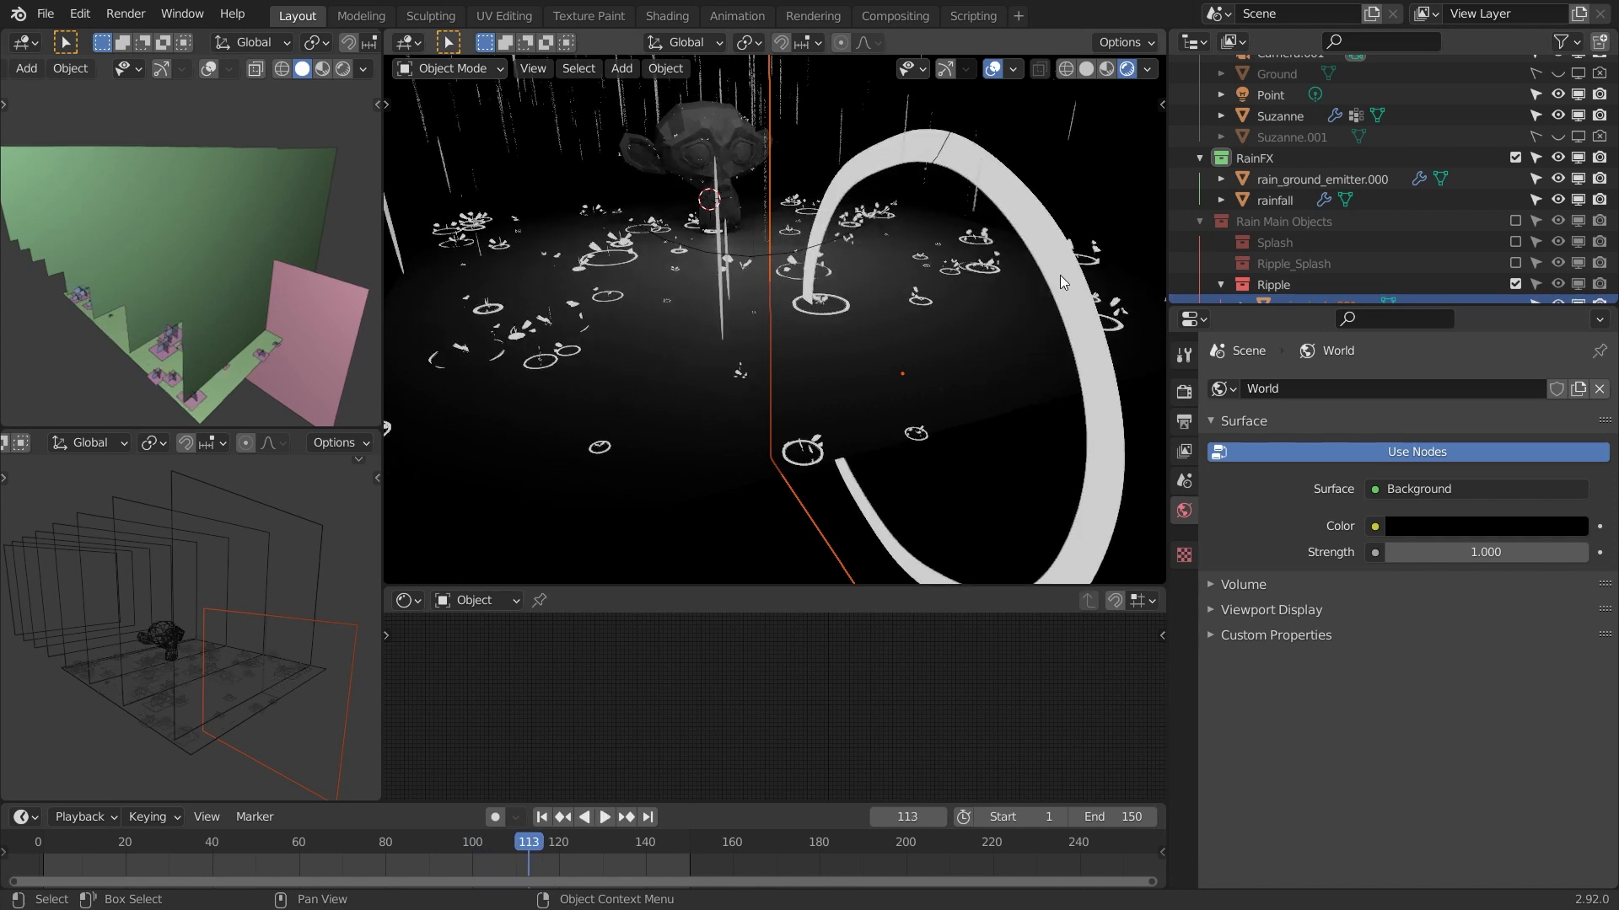
scroll(1275, 251, "down", 1)
left_click(1318, 283)
left_click(1183, 724)
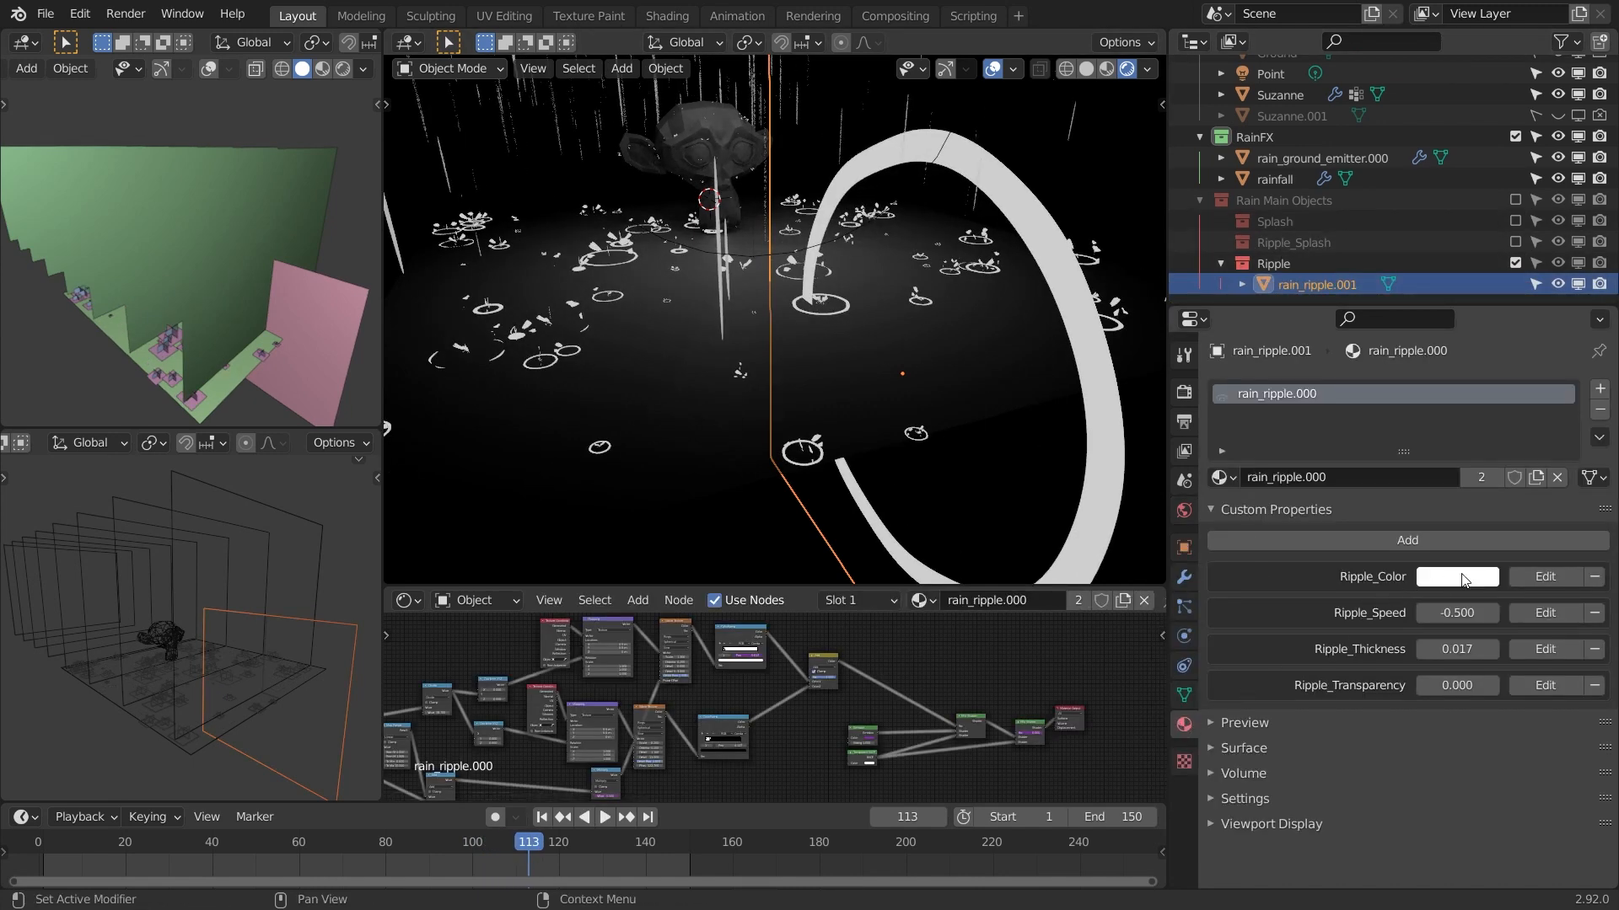
- Try a pink Ripple_Color on the rain_ripple.000 material and undo it
left_click(1476, 575)
left_click(1396, 415)
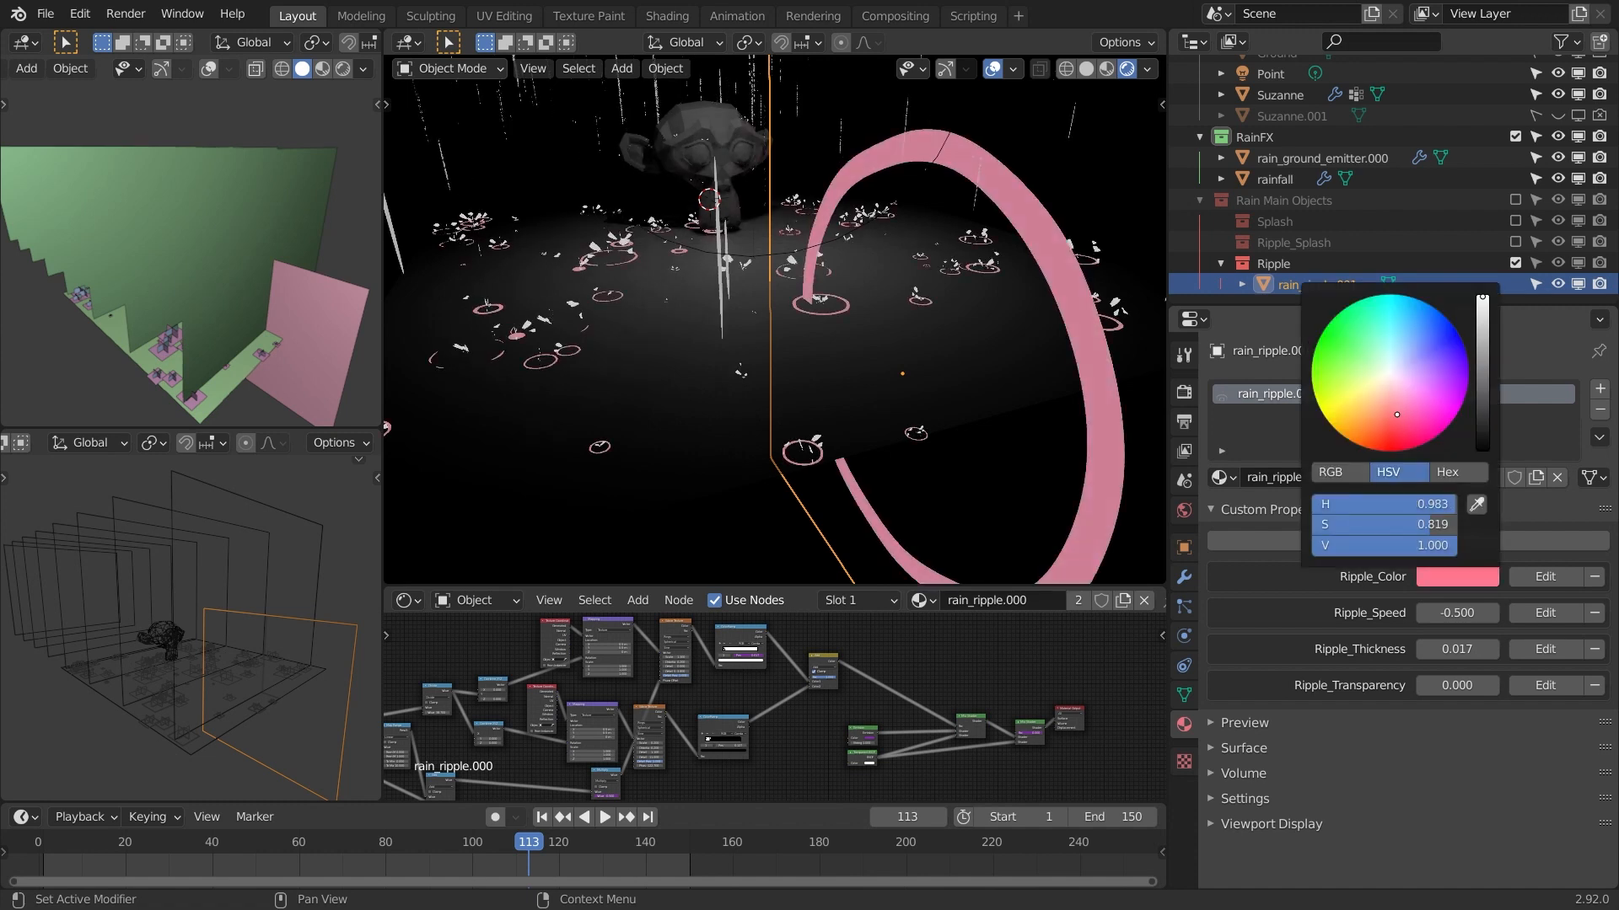
key("ctrl+z")
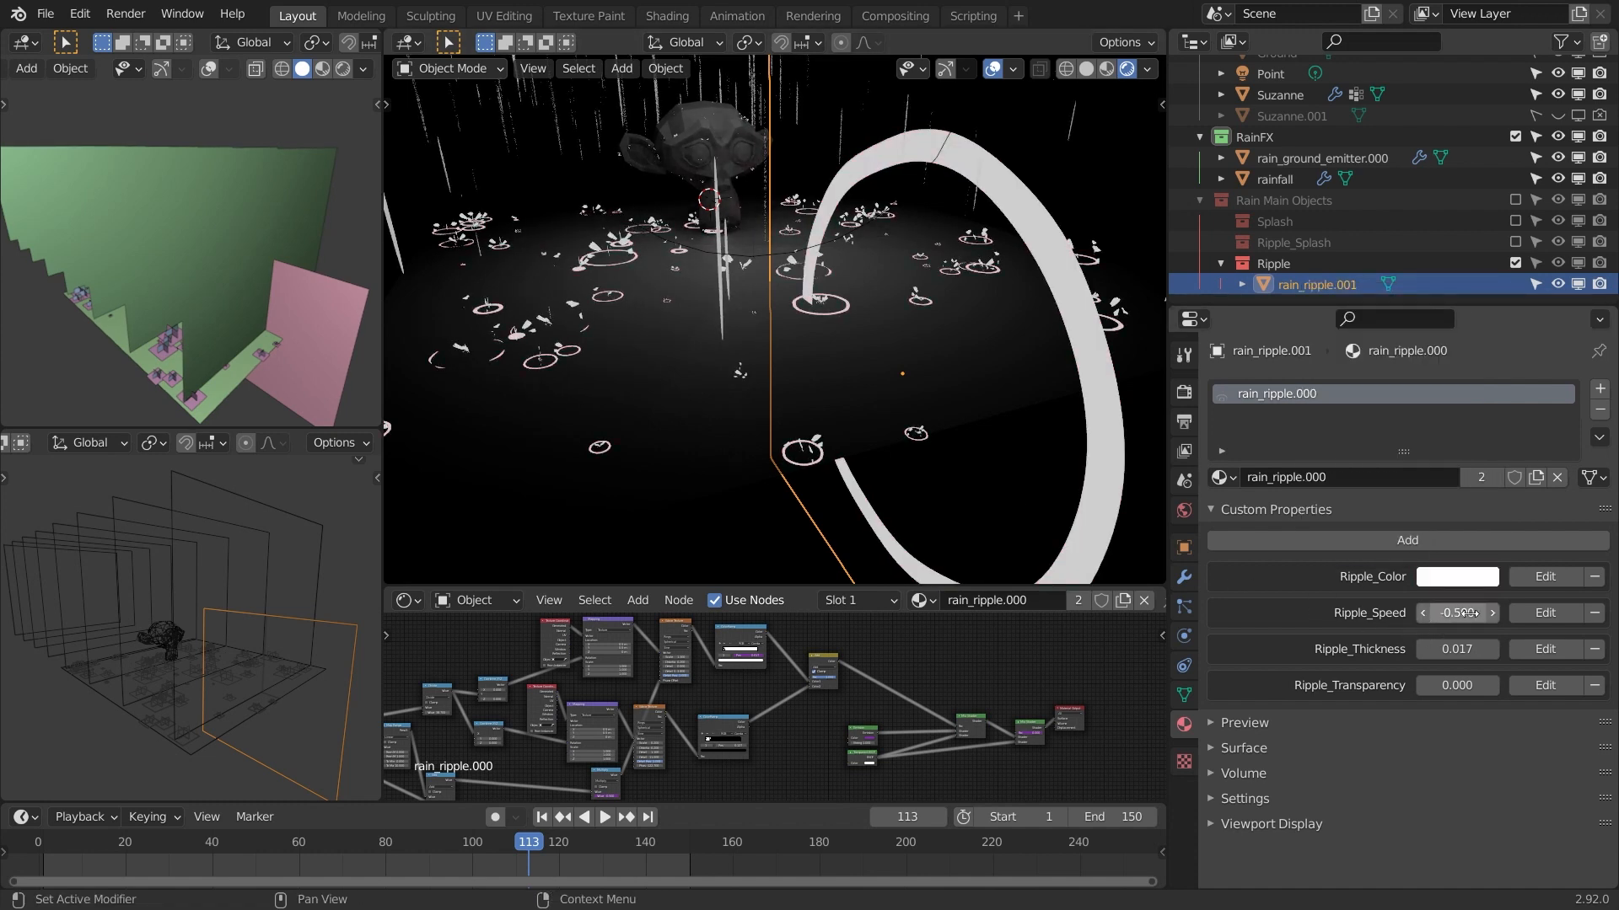
- Try a different Ripple_Thickness and a Ripple_Transparency of 1.000, undoing both changes
left_click_drag(1456, 650, 1535, 686)
key("ctrl+z")
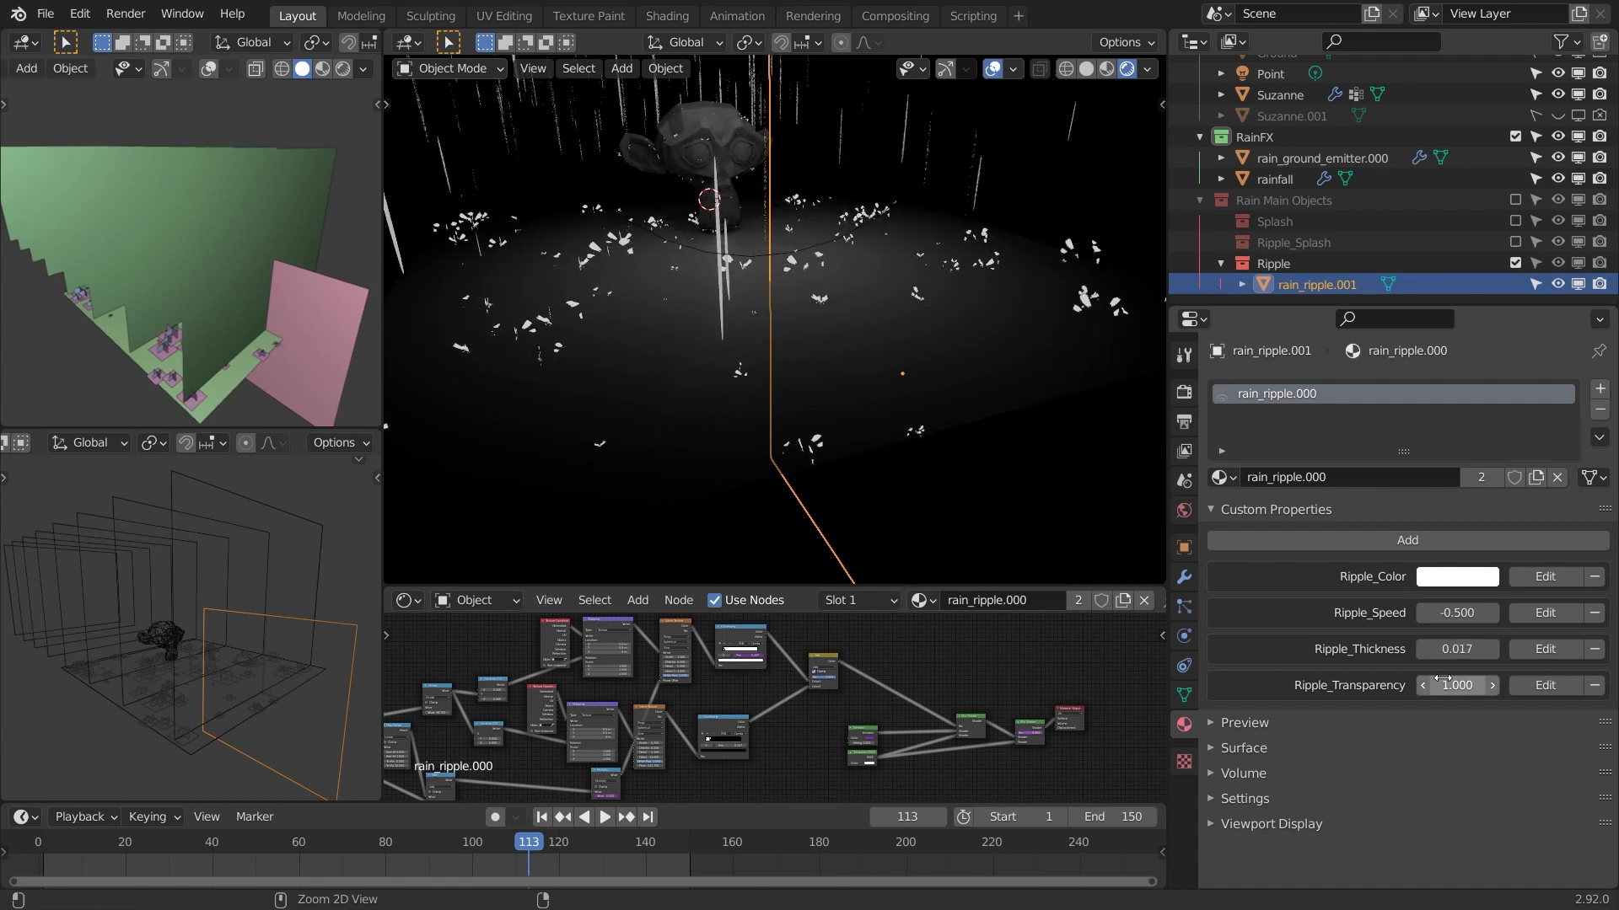
key("ctrl+z")
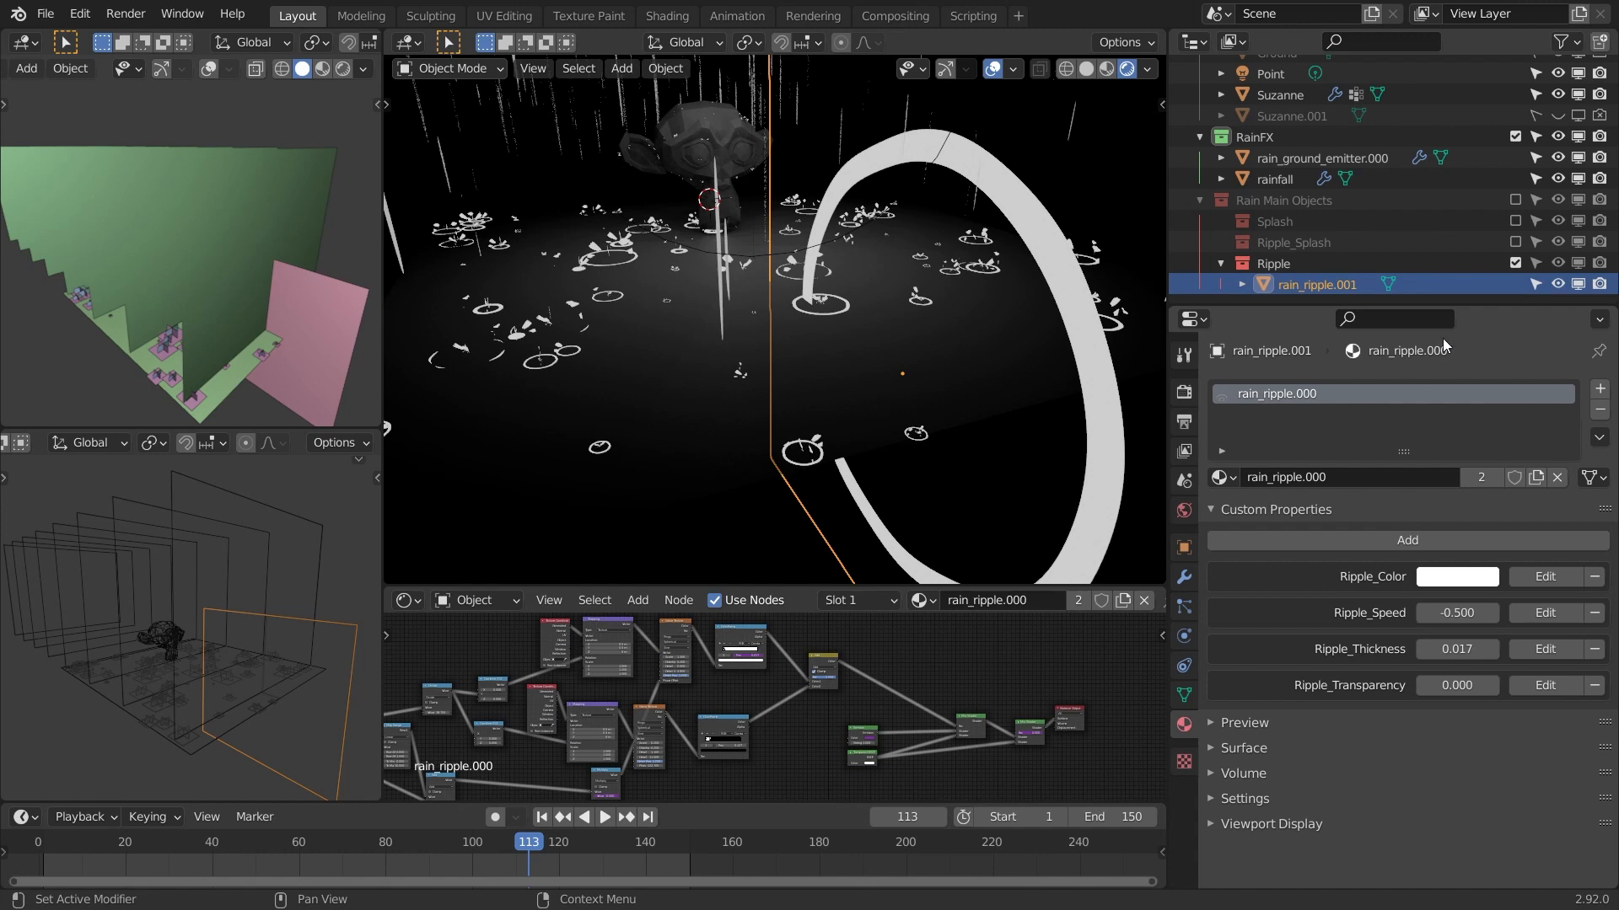
- Collapse the Ripple collection and exclude it from the view layer
left_click(1222, 264)
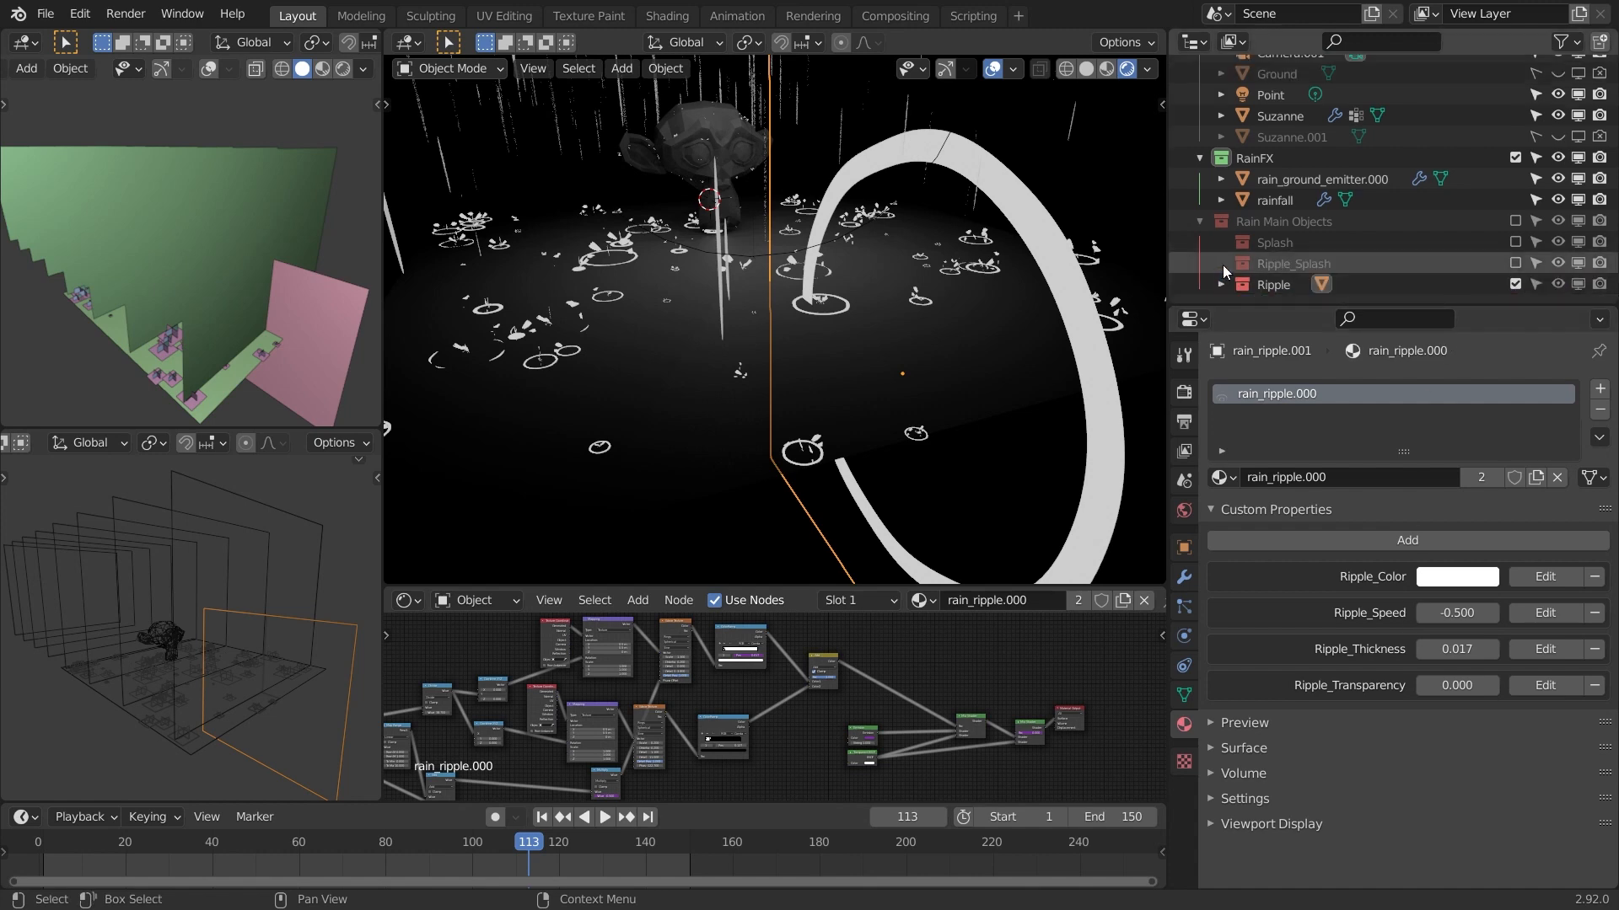
left_click(1516, 283)
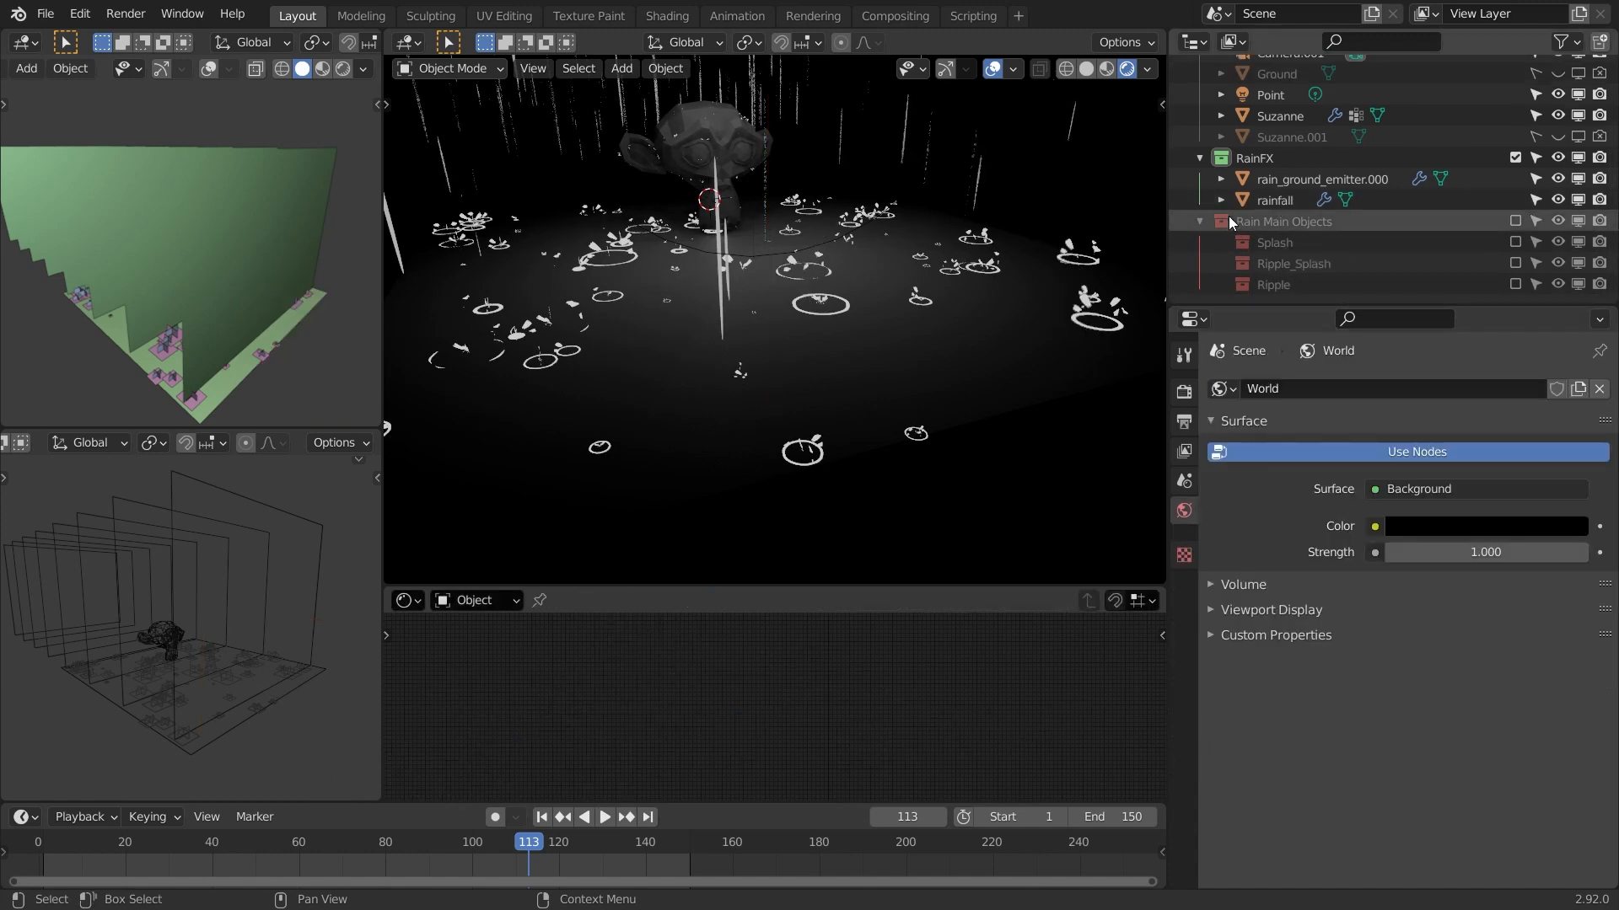
left_click(1212, 222)
- Select the rainfall planes and rain_ground_emitter.000 in turn to examine the area each one covers
left_click(1271, 205)
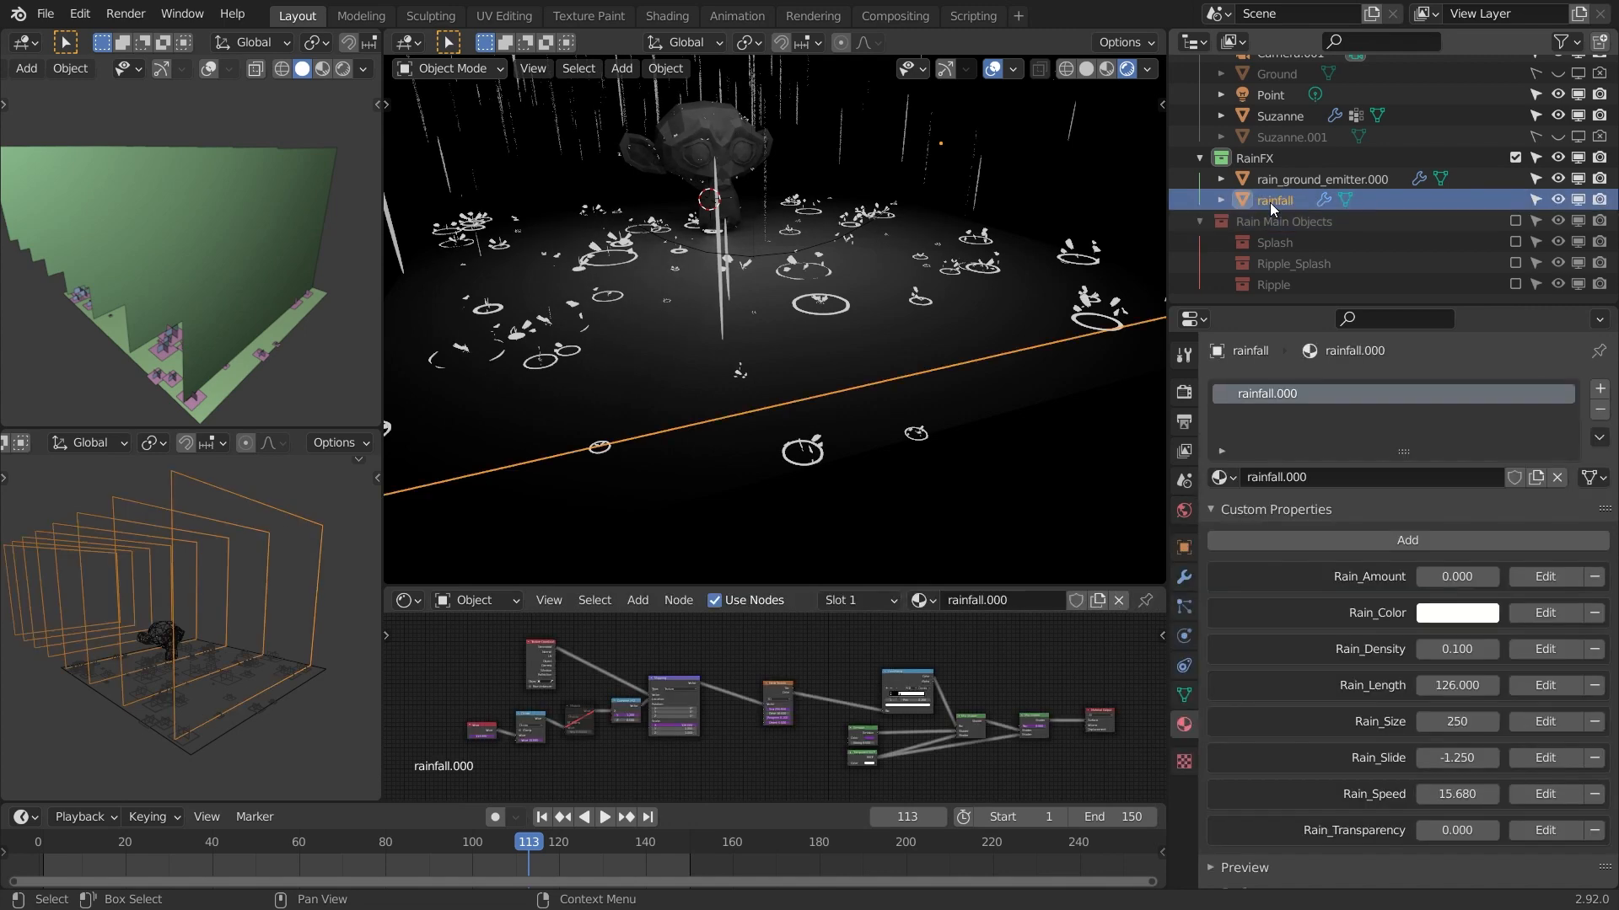
left_click(1281, 180)
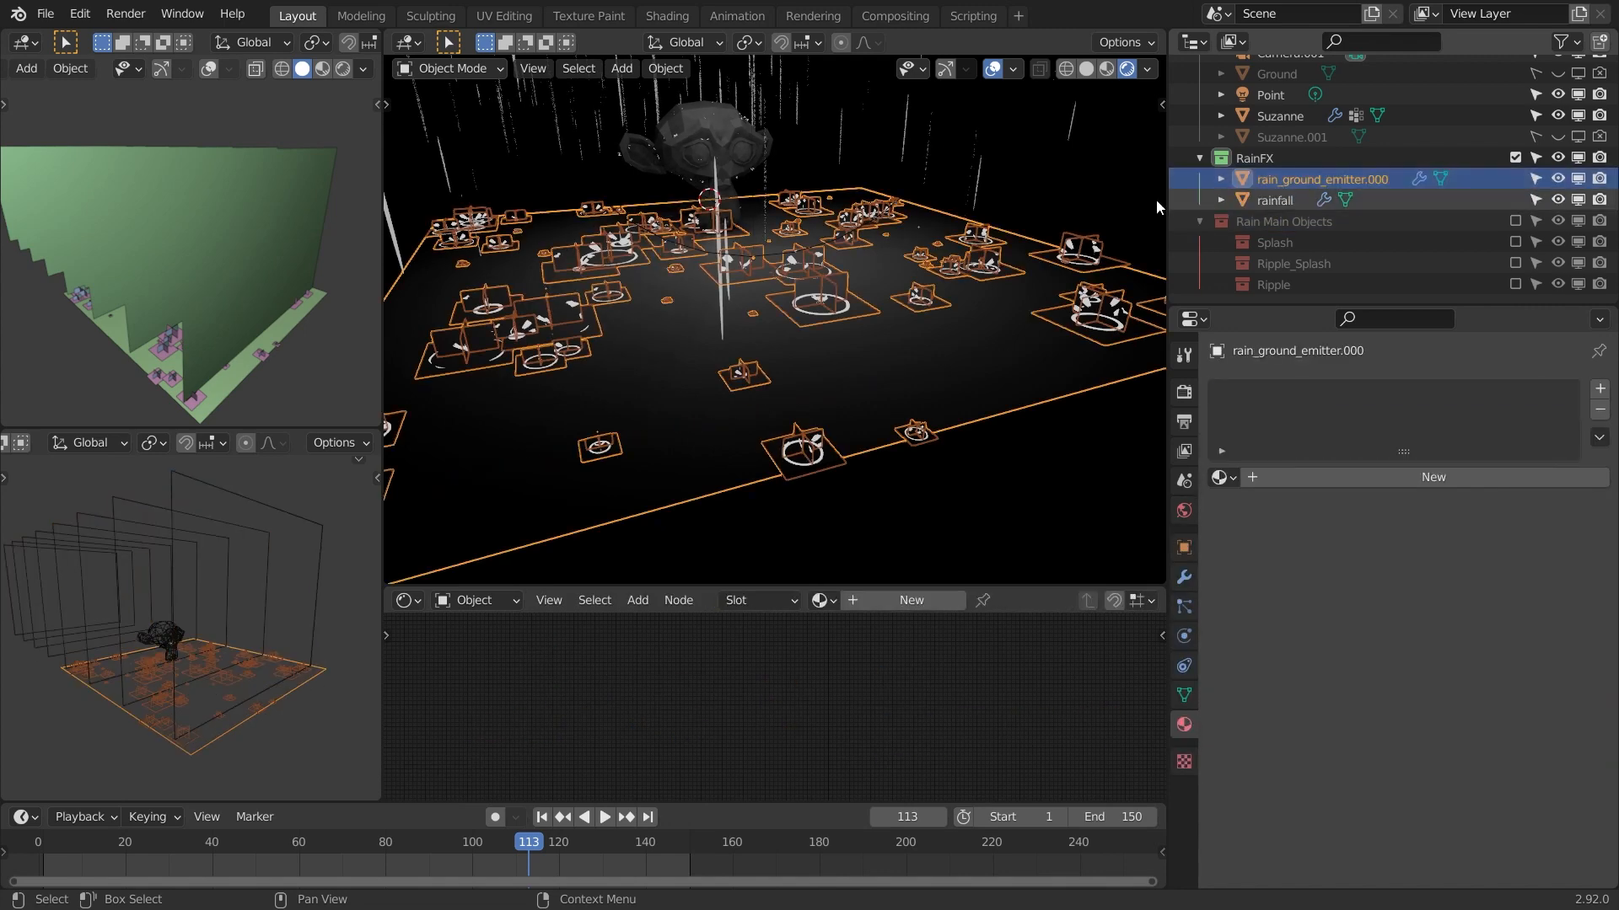
middle_click_drag(903, 288, 892, 245)
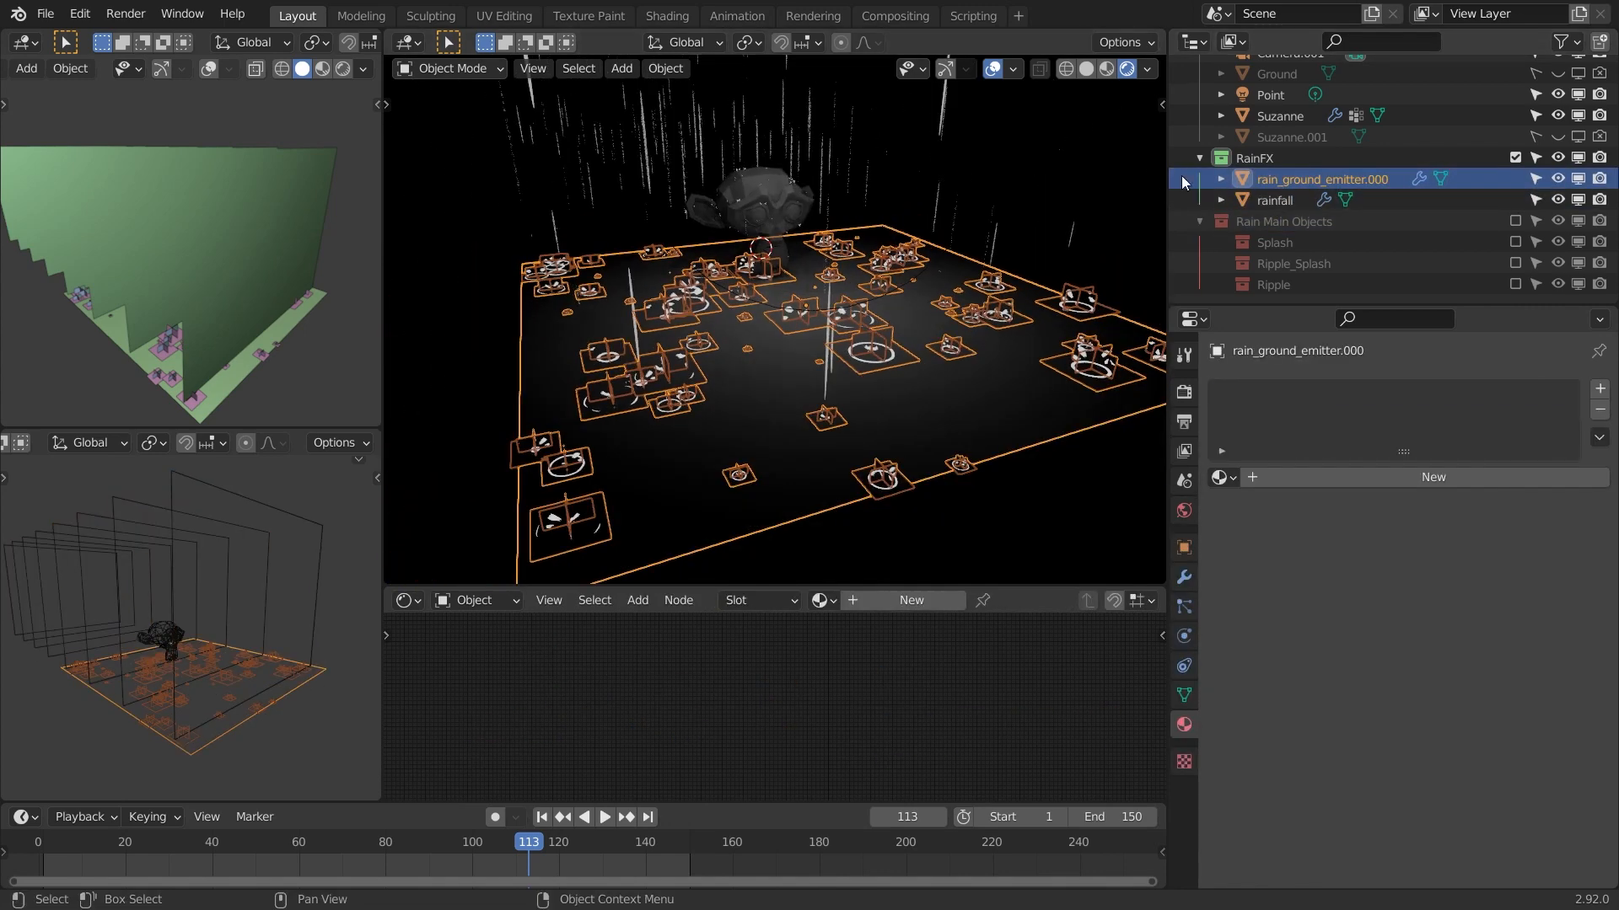
- Select the rainfall object and scale its mesh by 3.300 along the X axis in Edit Mode
left_click(1274, 200)
middle_click_drag(993, 309, 839, 279)
scroll(910, 240, "down", 4)
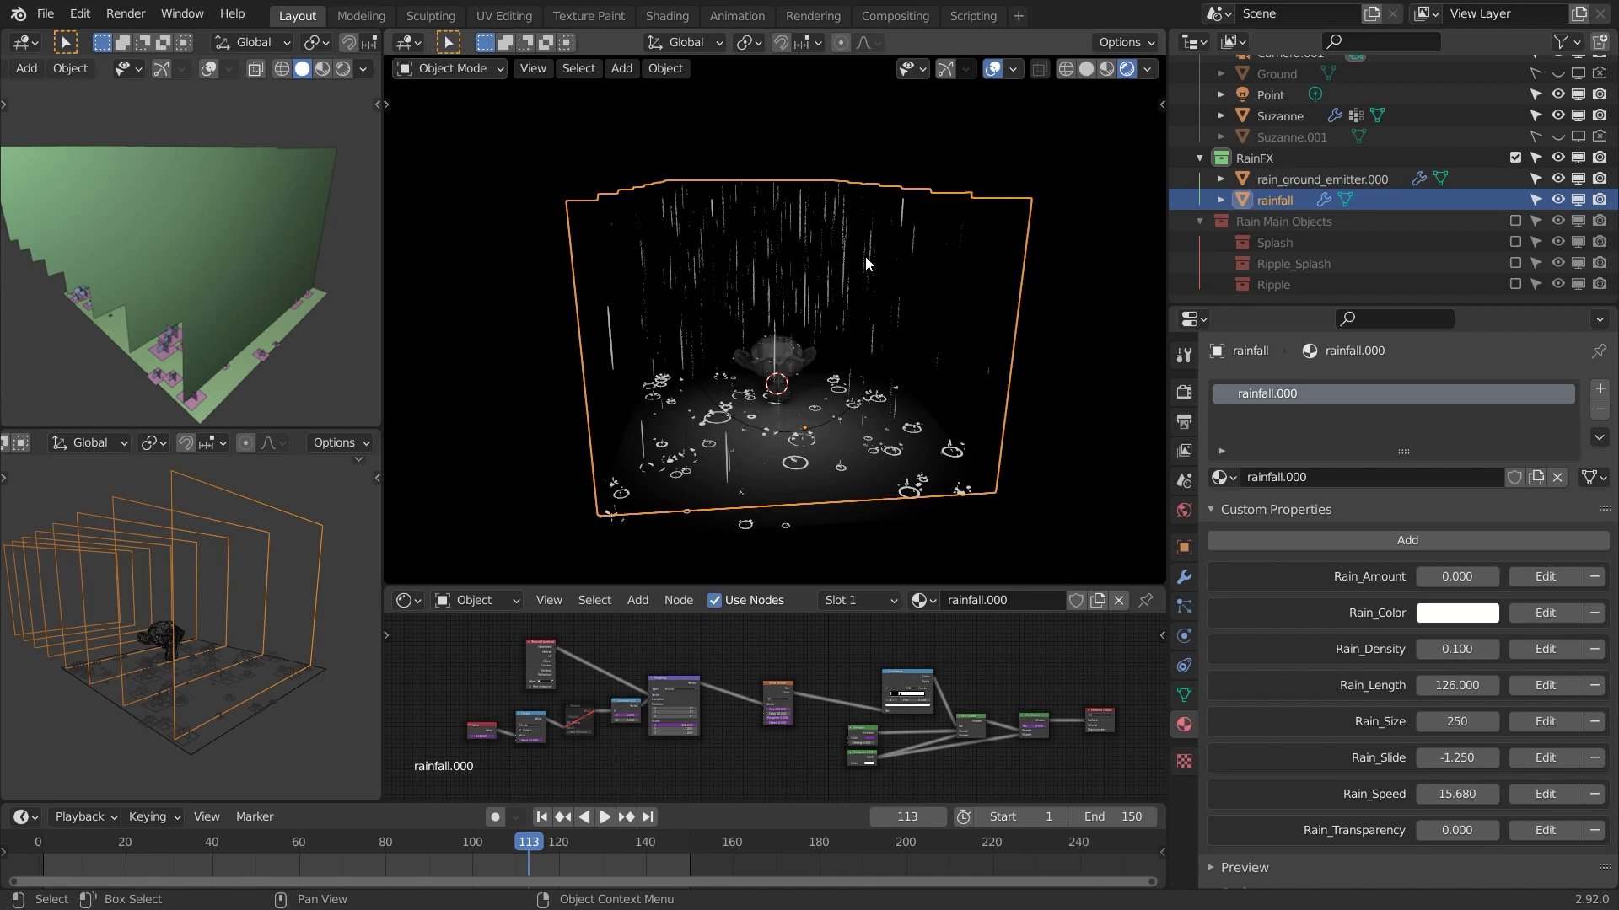
key("Tab")
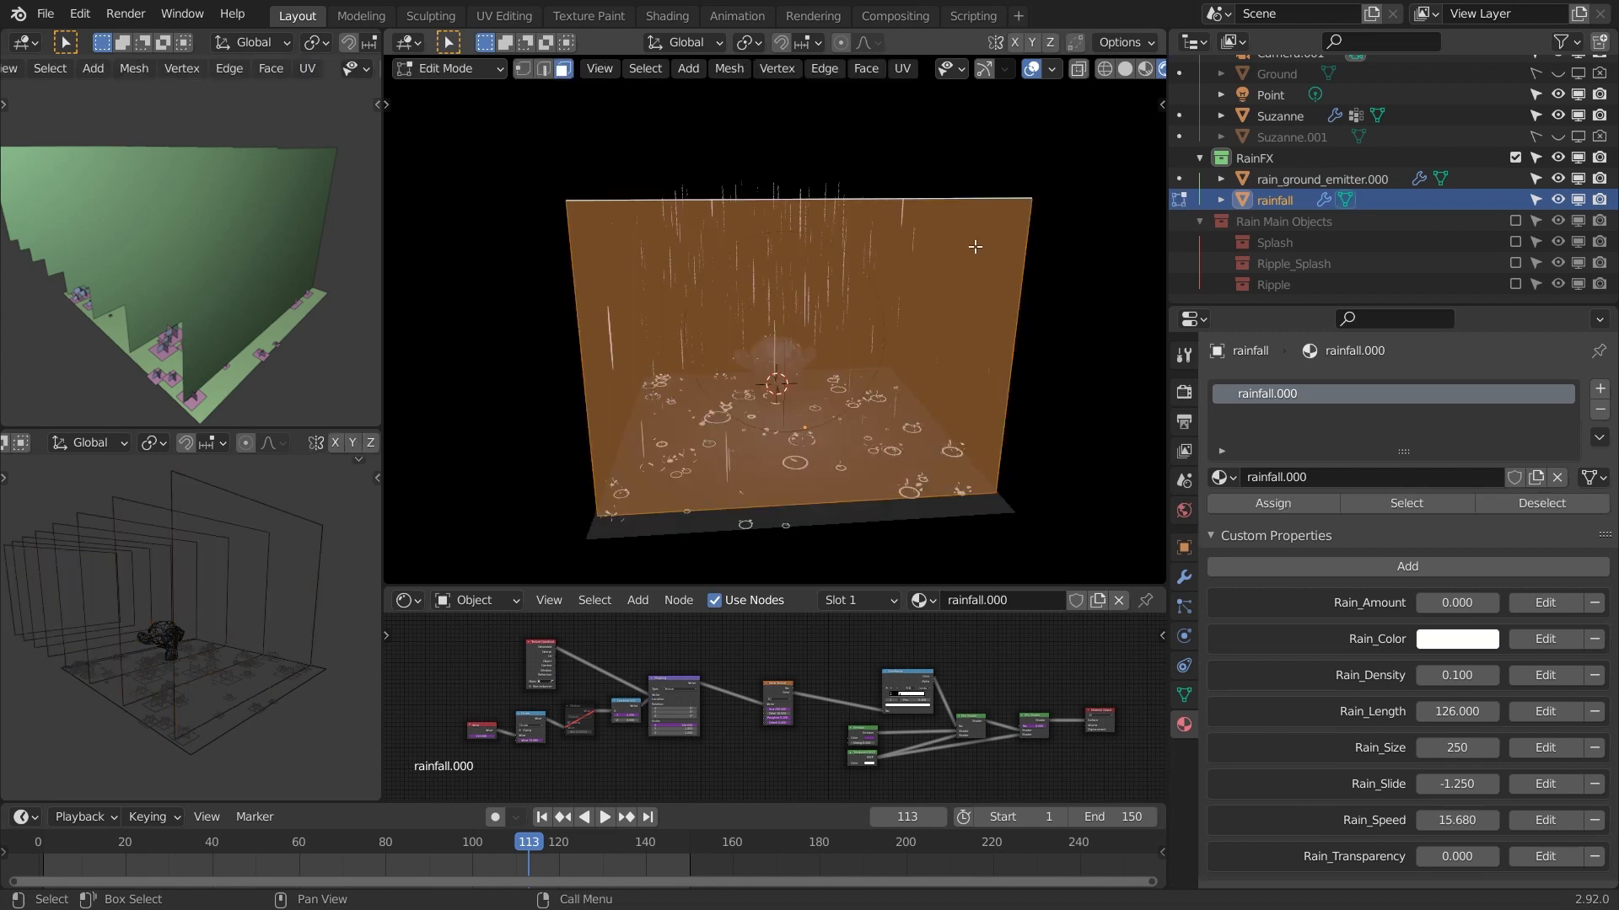
key("s")
key("x")
left_click(662, 227)
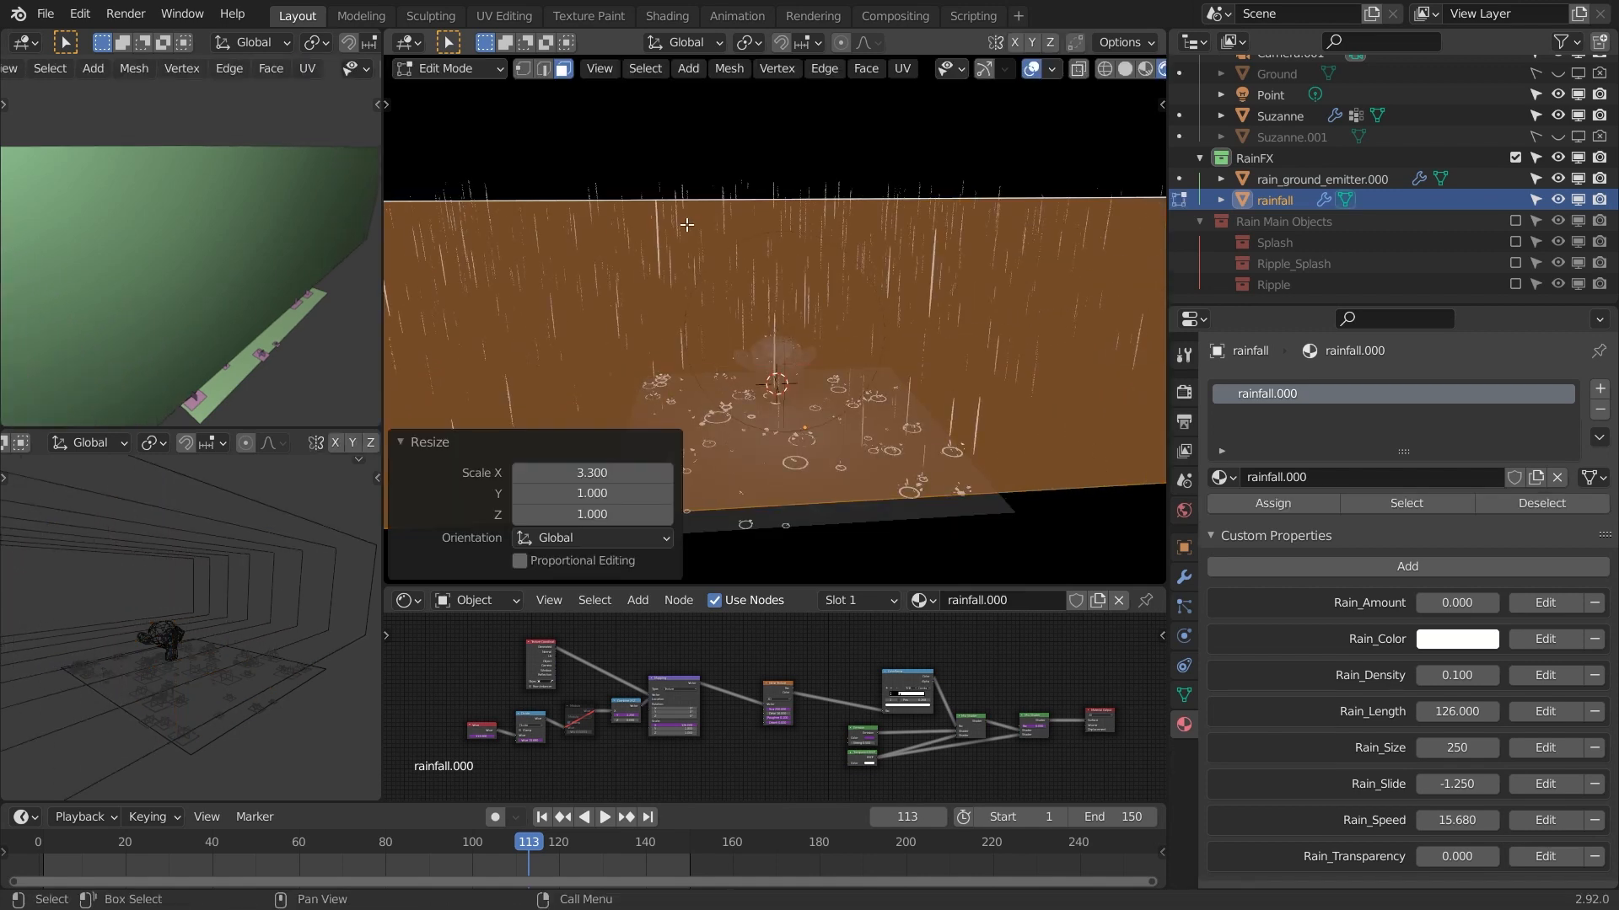
- Scale the rainfall mesh by about 4.6 along the Z axis and return to Object Mode
scroll(741, 236, "down", 2)
key("s")
key("z")
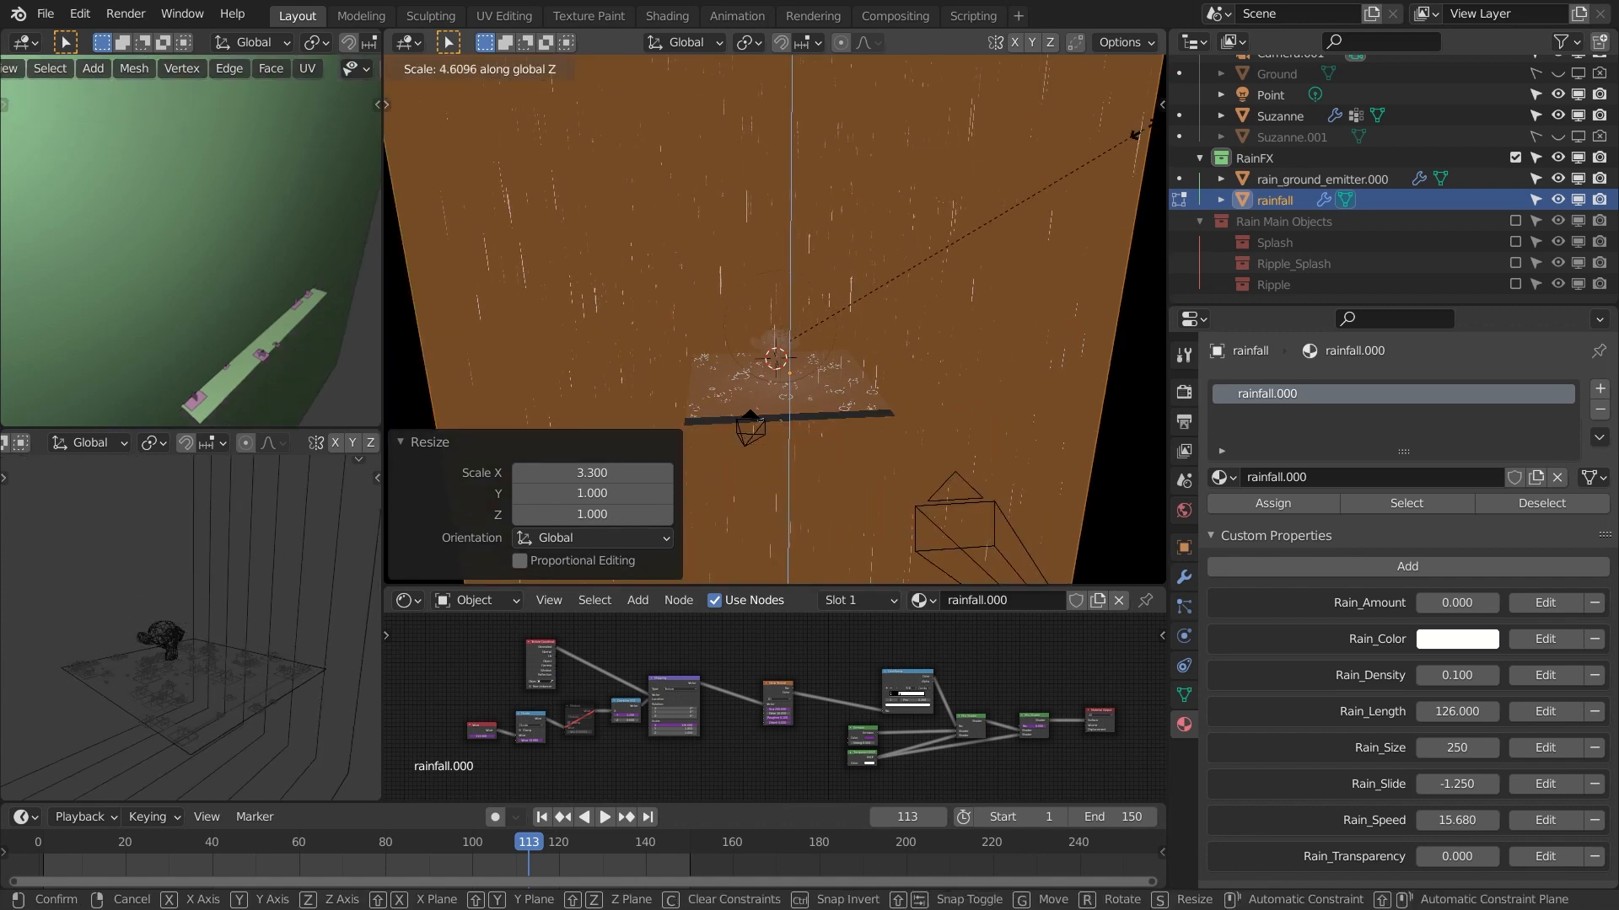
left_click(1135, 133)
key("Tab")
- Play the animation and view the enlarged rainfall planes over the scene
middle_click_drag(937, 205, 826, 295, "shift")
scroll(870, 217, "down", 4)
scroll(801, 215, "up", 1)
scroll(764, 220, "up", 3)
key("space")
scroll(824, 276, "down", 2)
- Scale the rainfall mesh down uniformly to about 0.38 in Edit Mode and view the planes from the front in Object Mode
key("Tab")
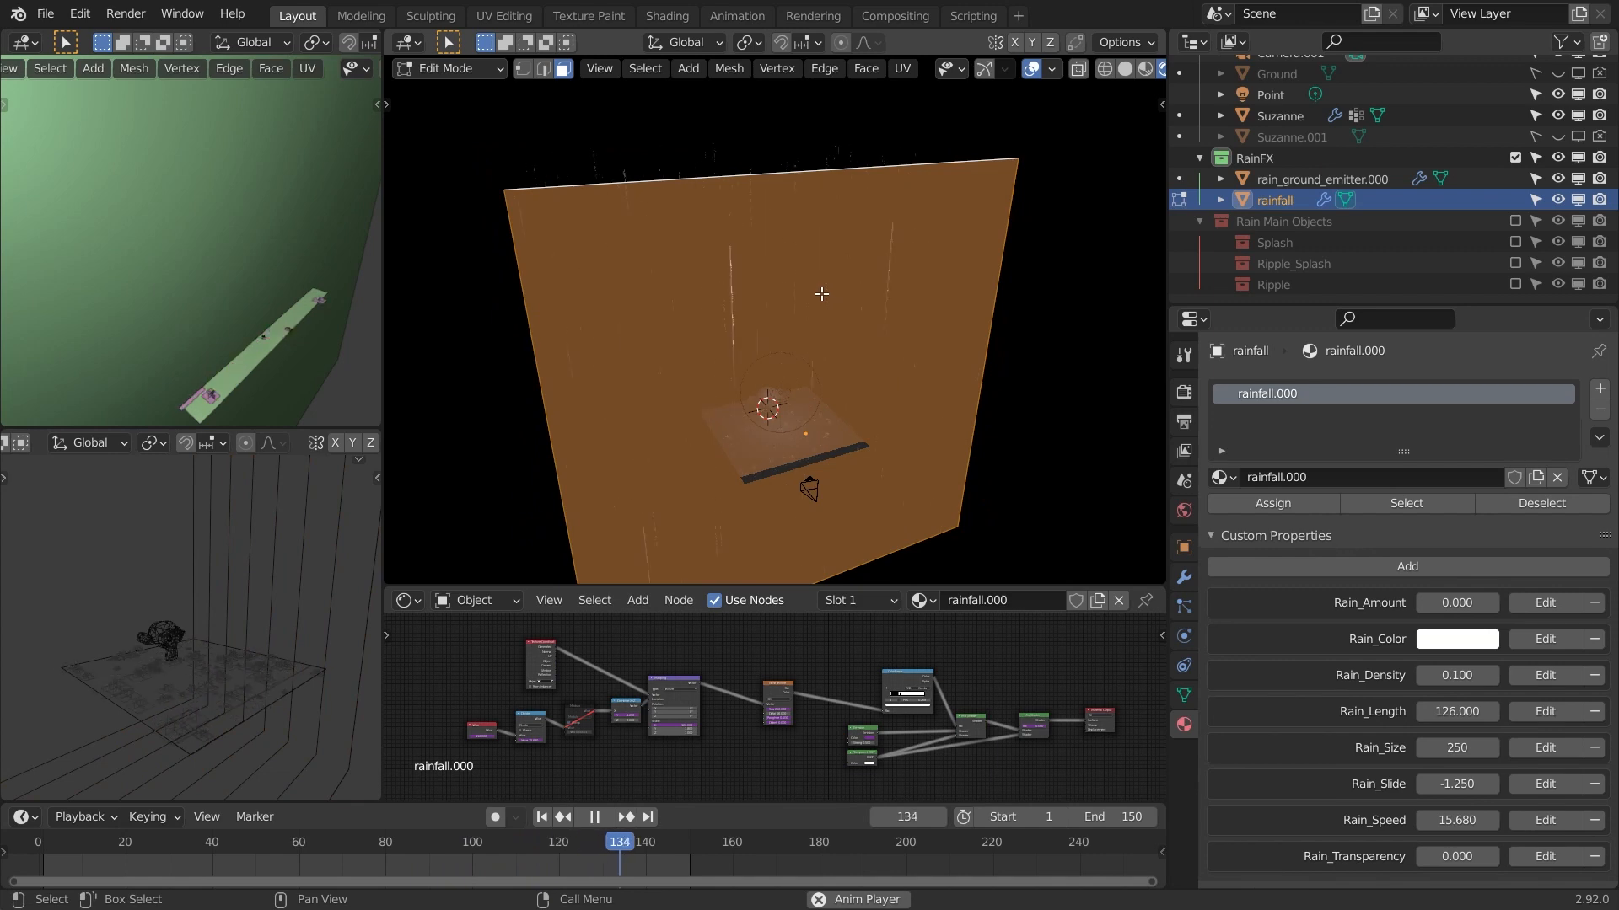
scroll(801, 285, "up", 2)
key("s")
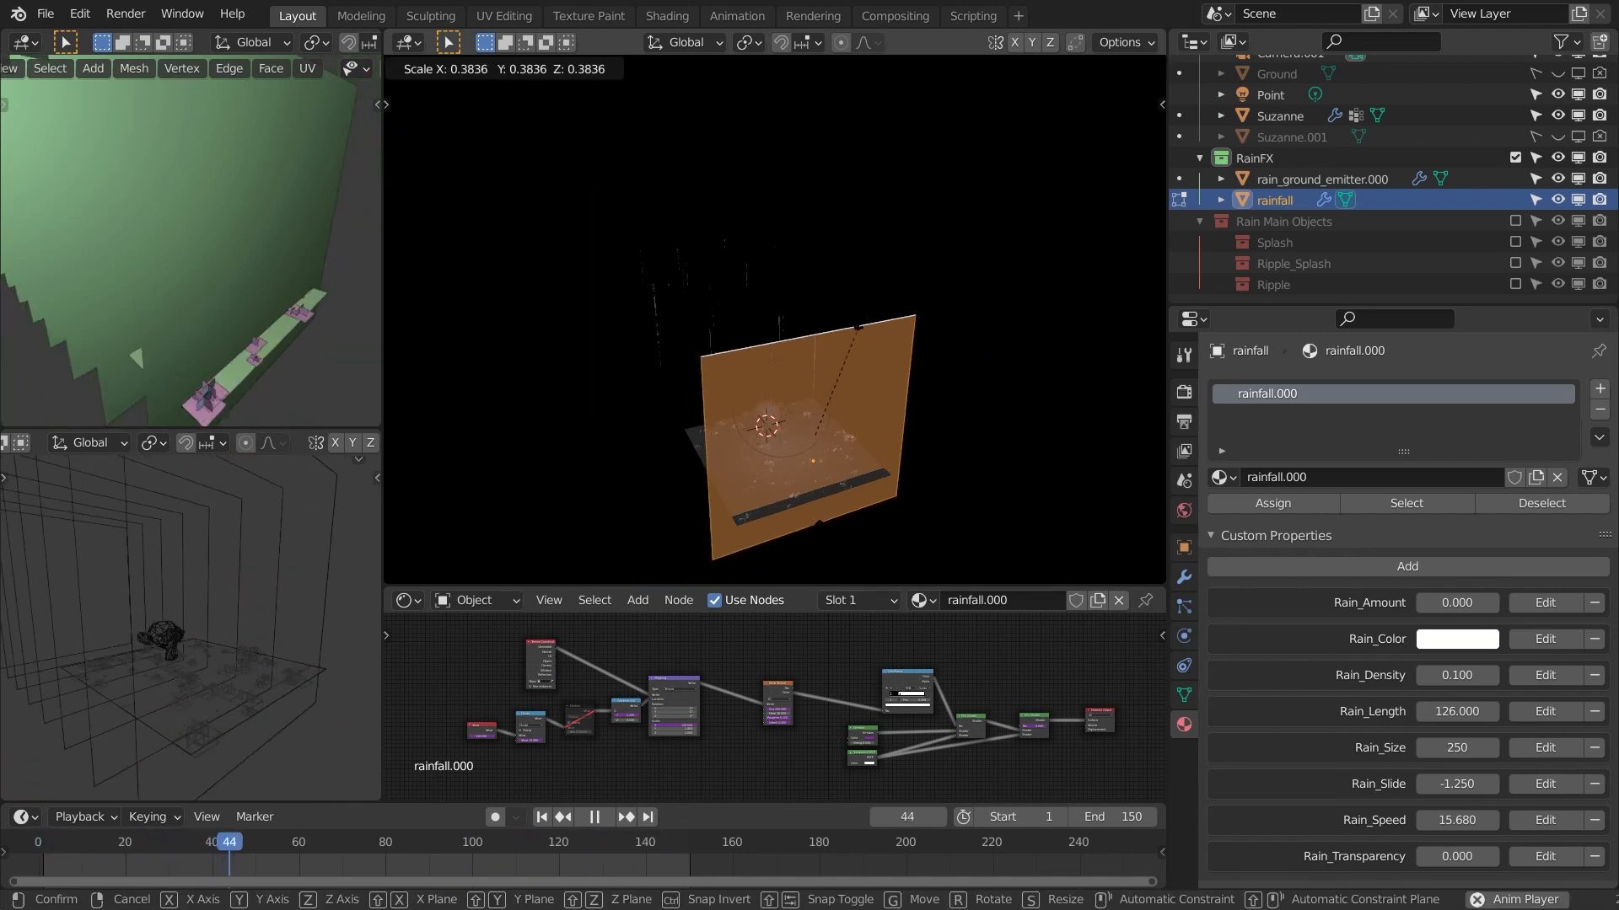
left_click(847, 339)
key("Tab")
scroll(883, 412, "up", 3)
middle_click_drag(873, 412, 814, 280)
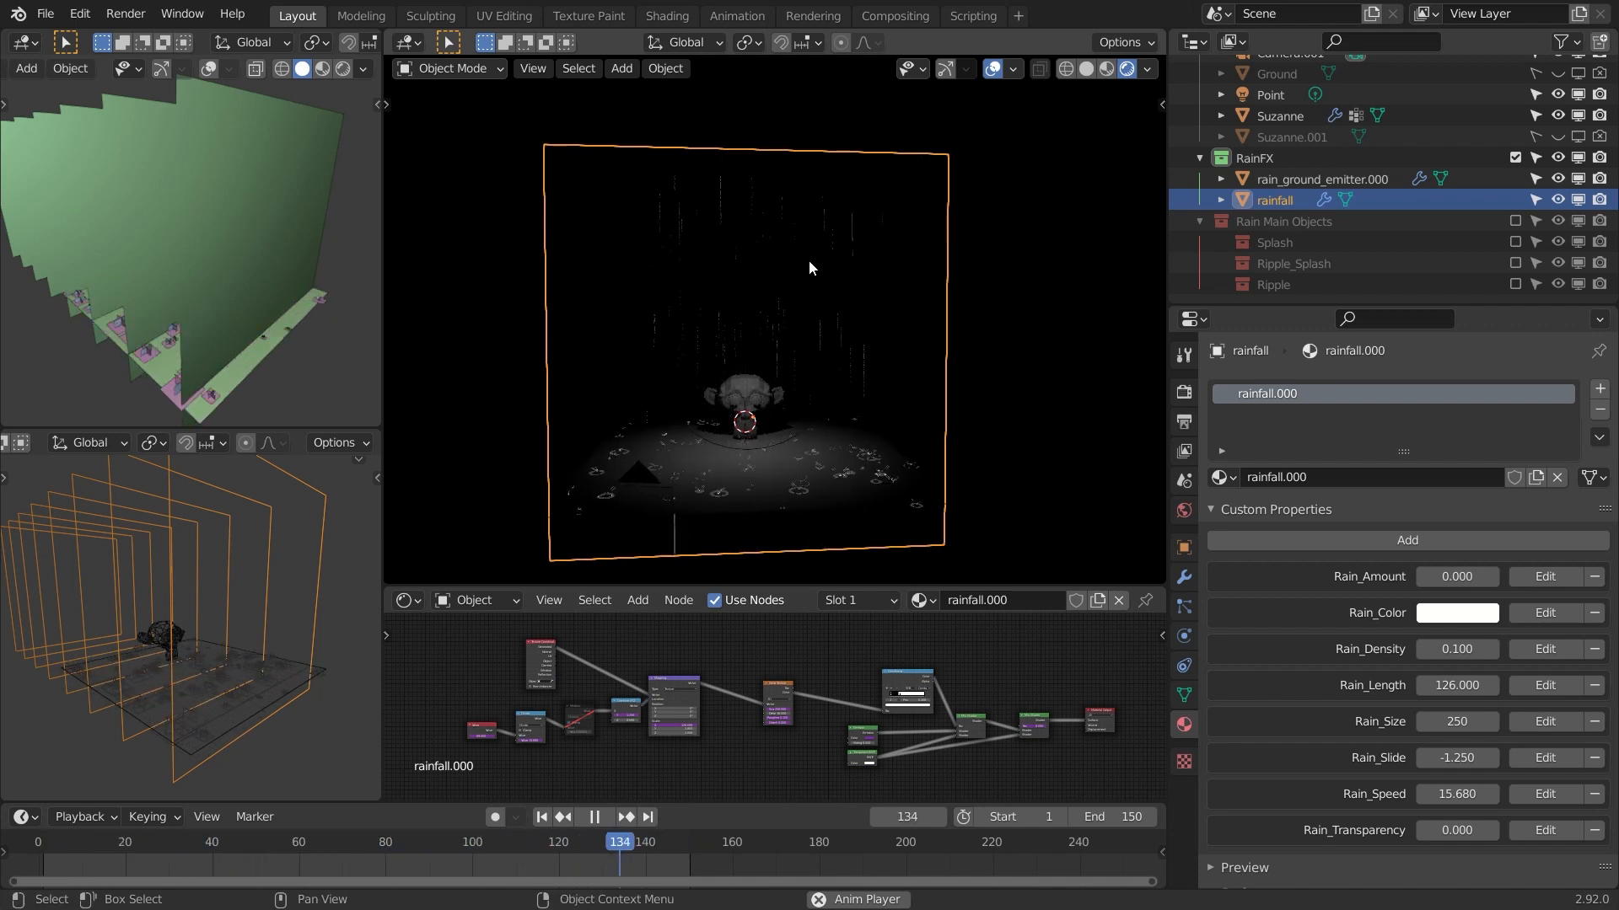
- Rotate the rainfall object 41.9° around the global Y axis to slant the rain
key("r")
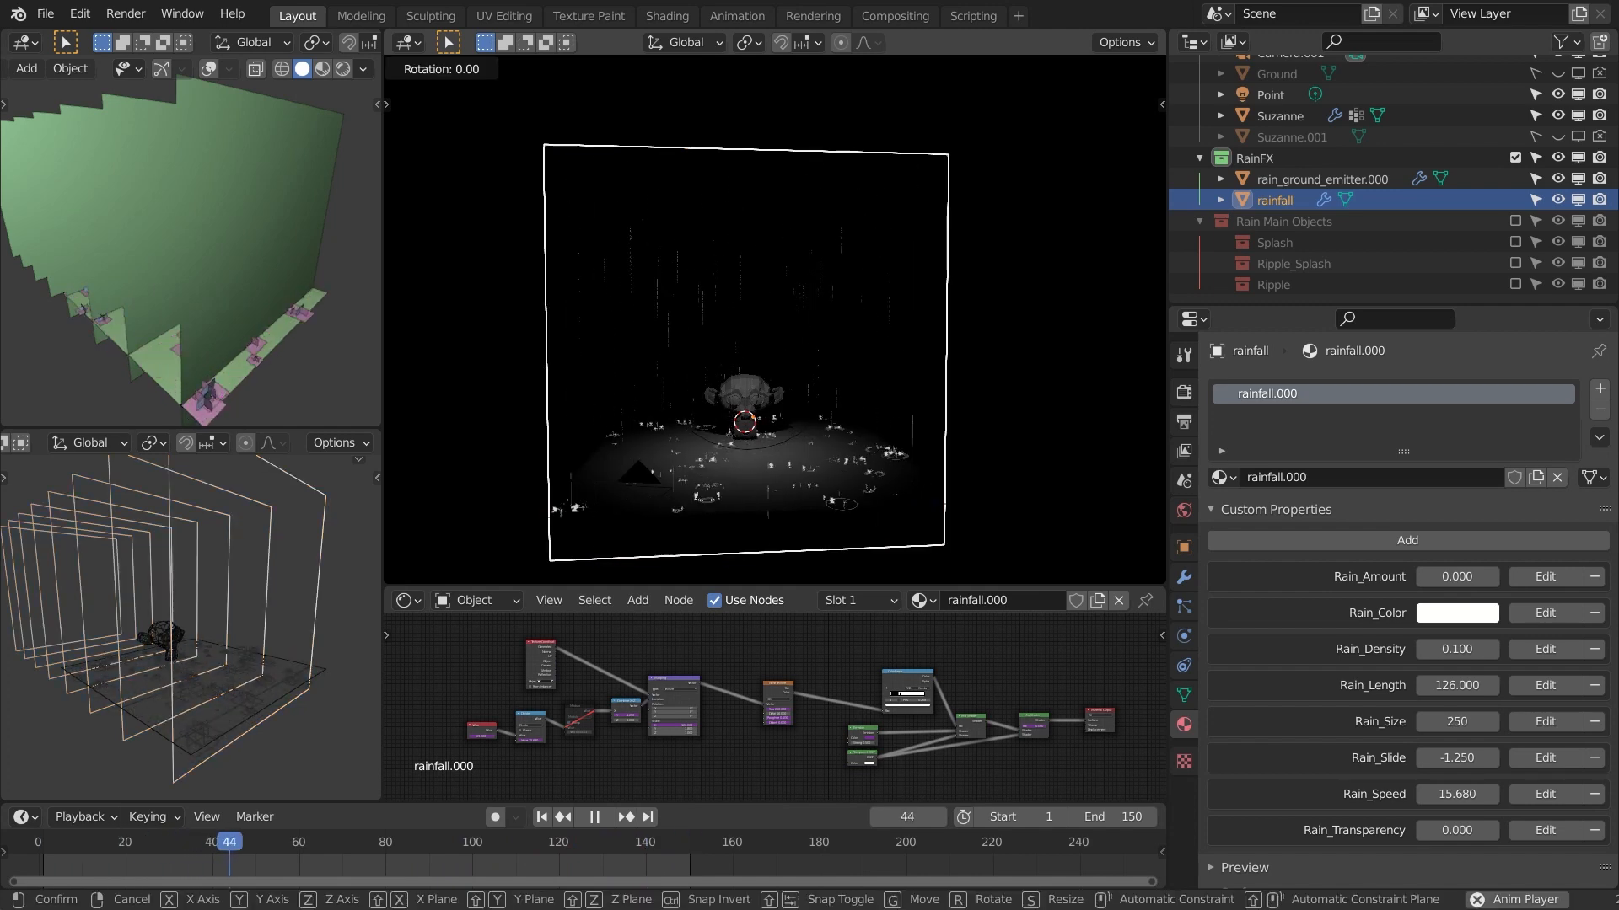
key("y")
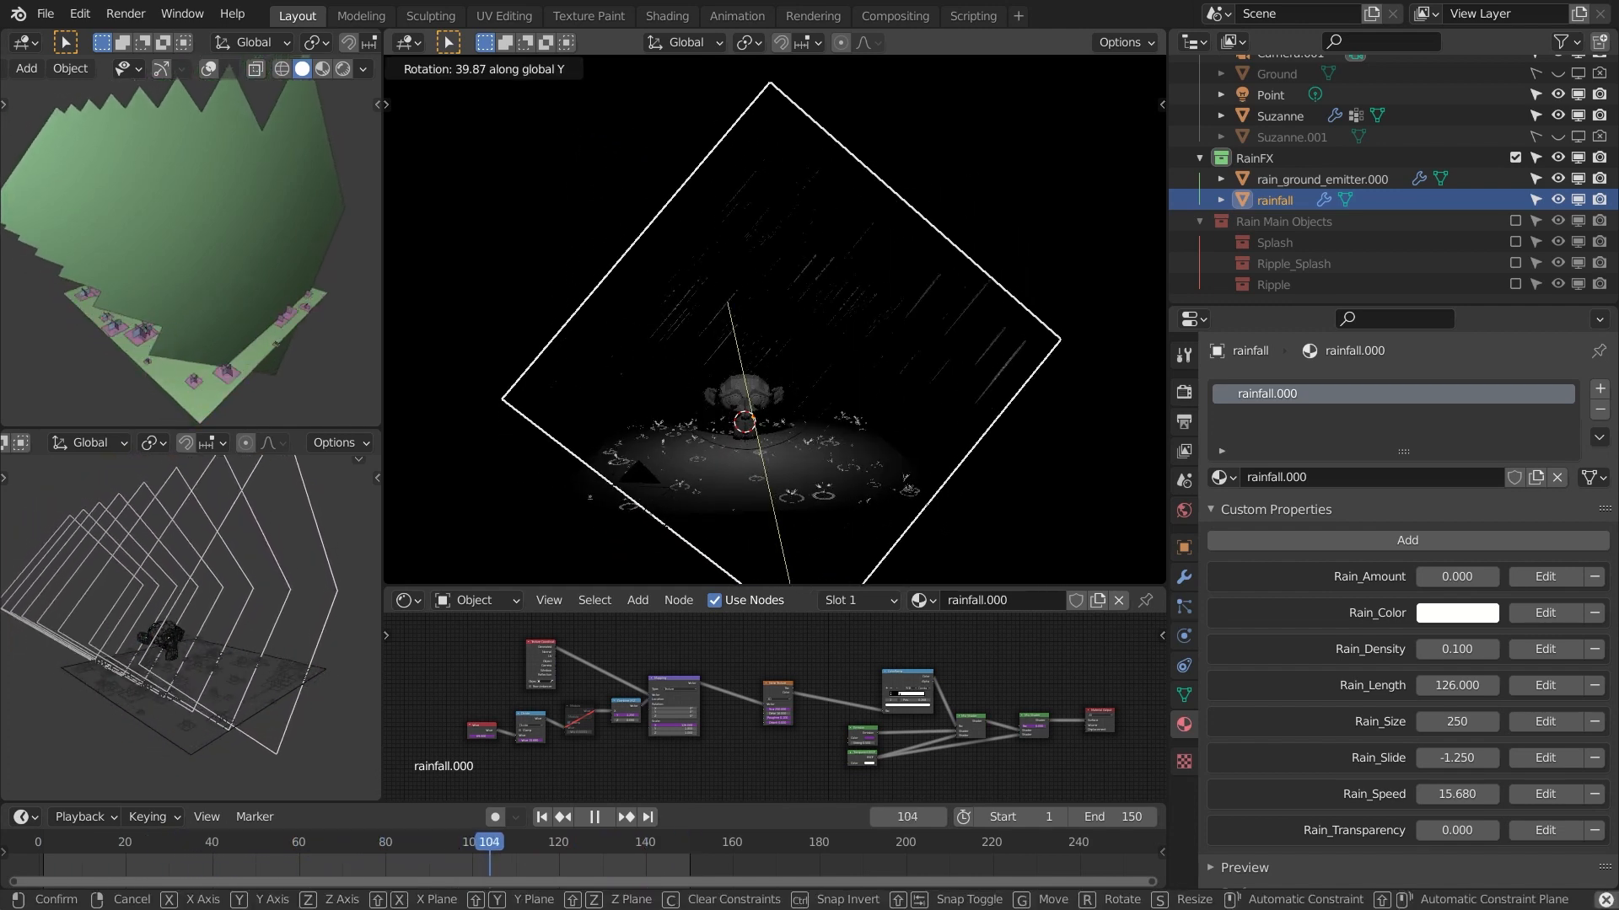
left_click(914, 317)
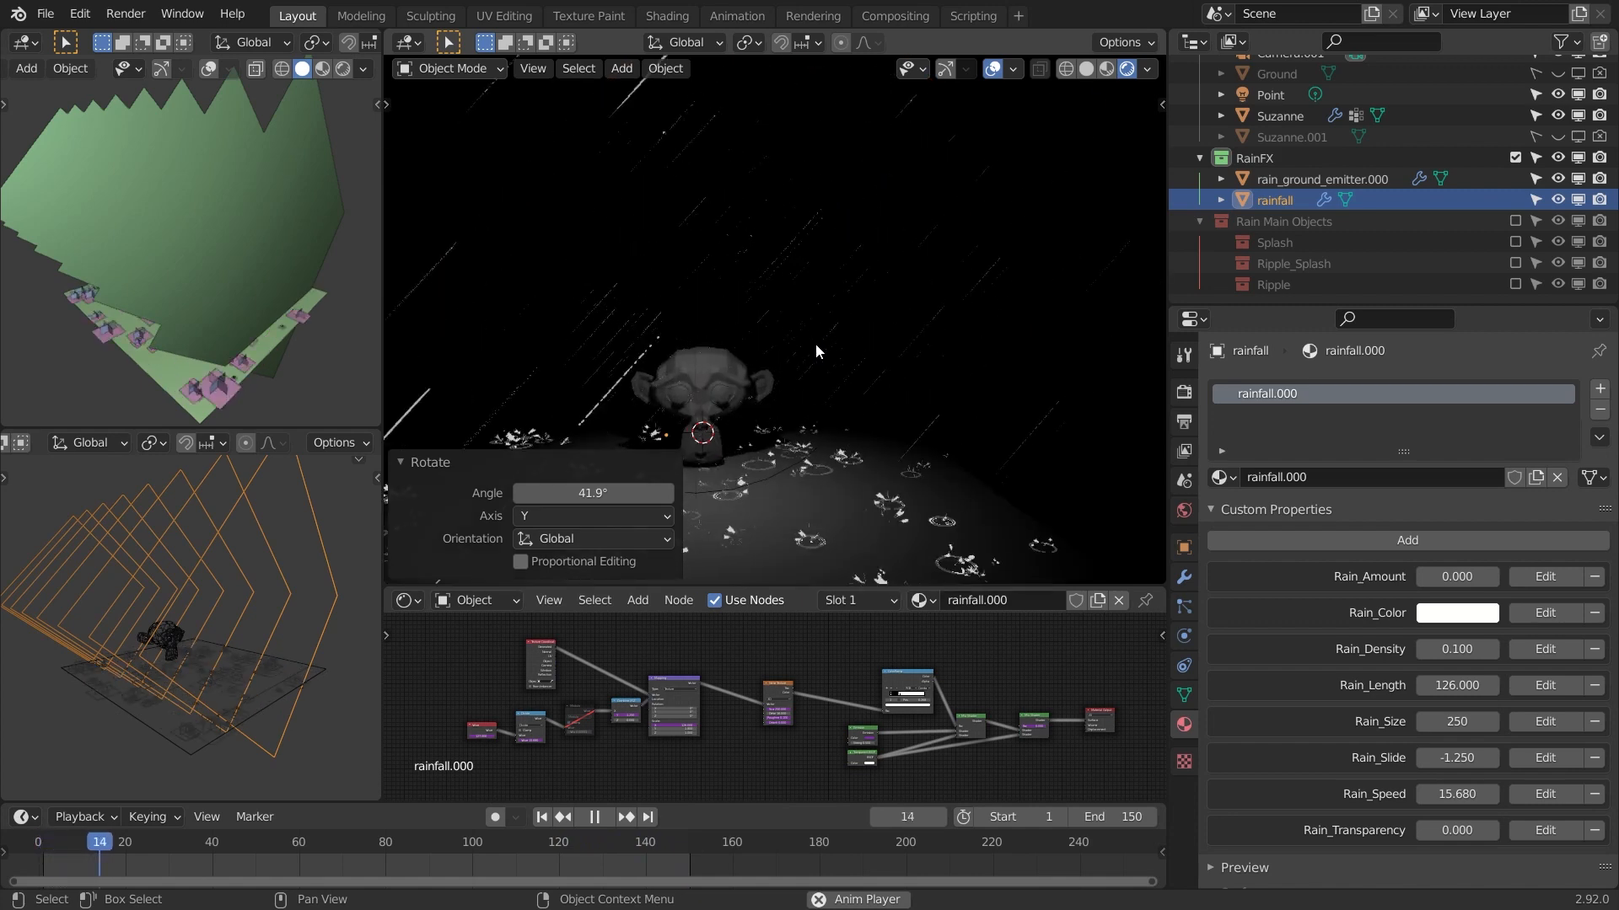
scroll(830, 316, "up", 5)
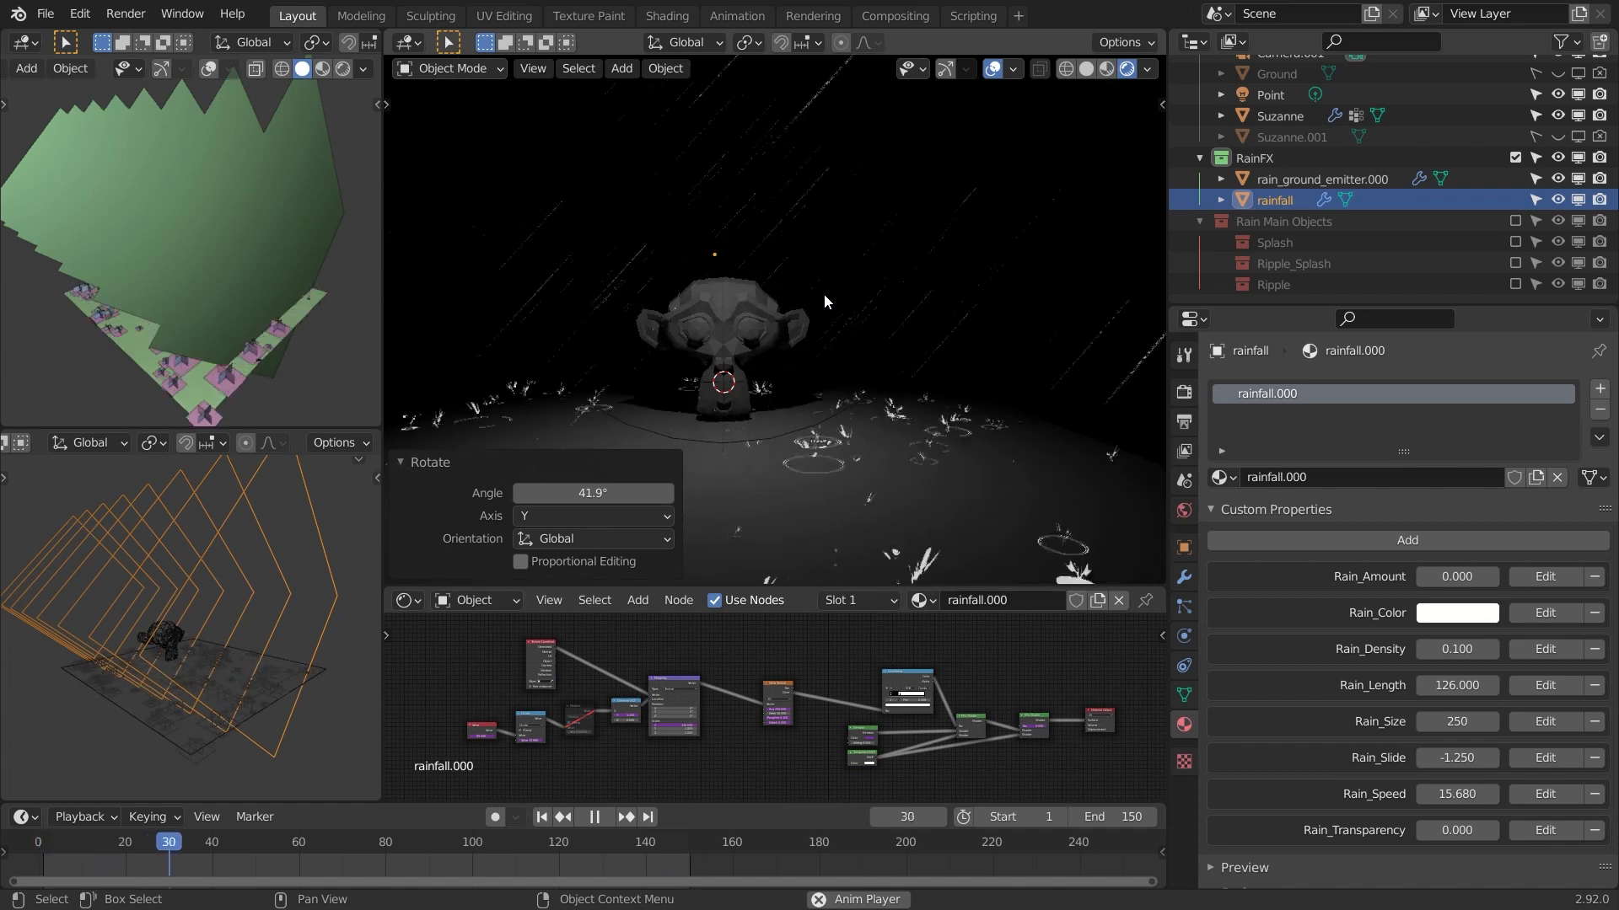
- Play and pause the animation to examine the slanted rain and the splashes on the monkey head up close
key("space")
key("space")
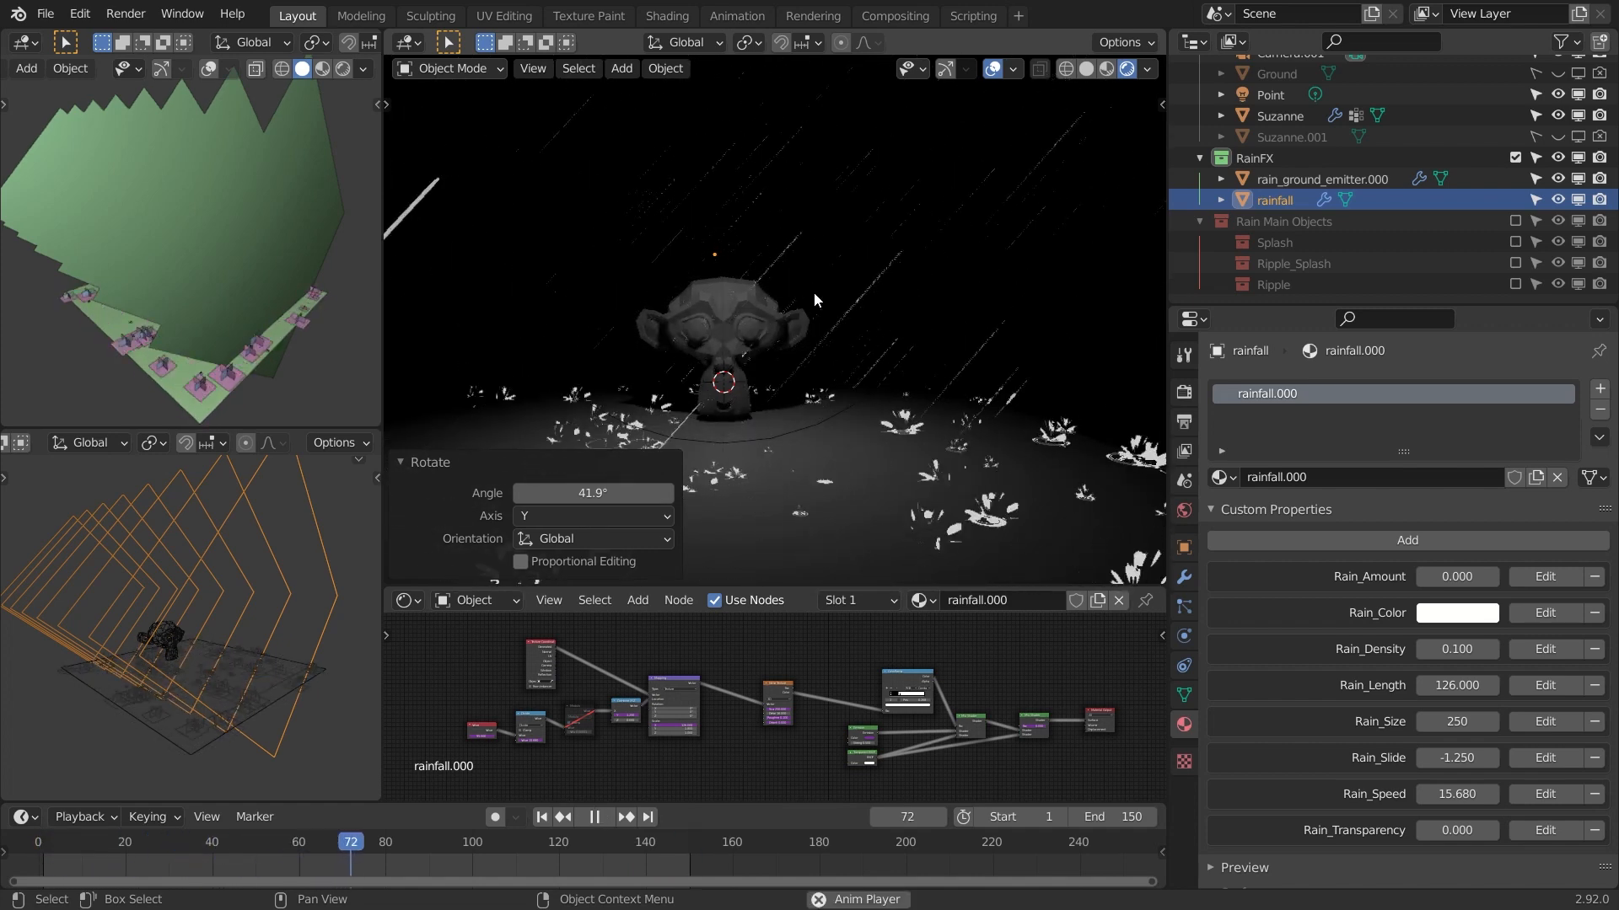
key("space")
scroll(813, 291, "down", 2)
scroll(813, 291, "up", 2)
scroll(812, 290, "up", 3)
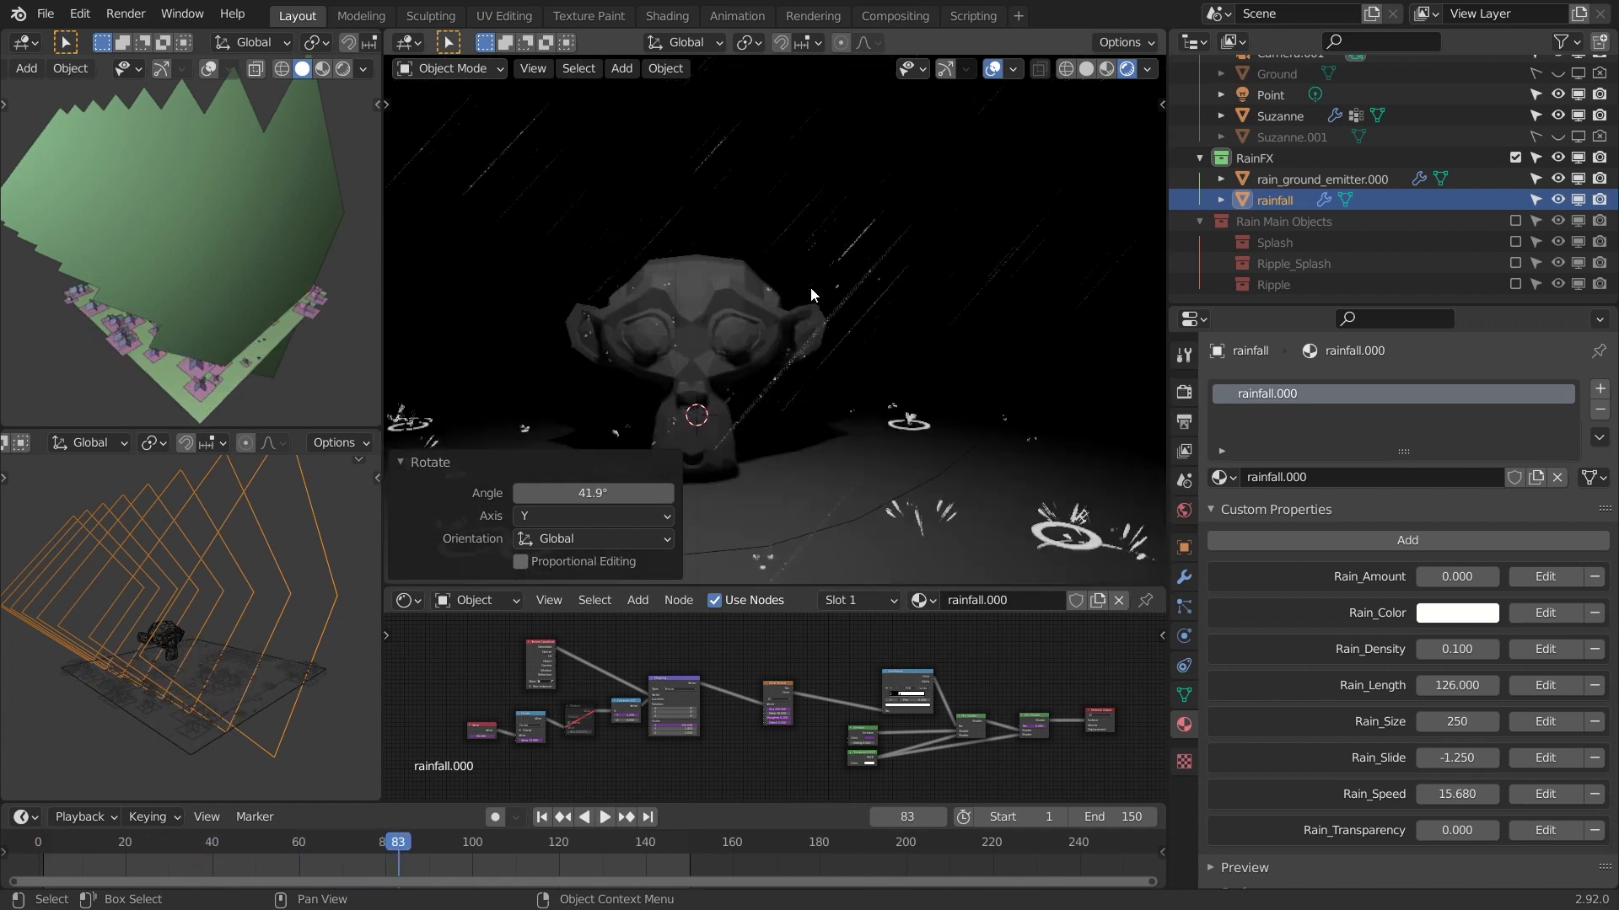
middle_click_drag(811, 287, 852, 271)
scroll(810, 206, "up", 2)
scroll(809, 329, "up", 2)
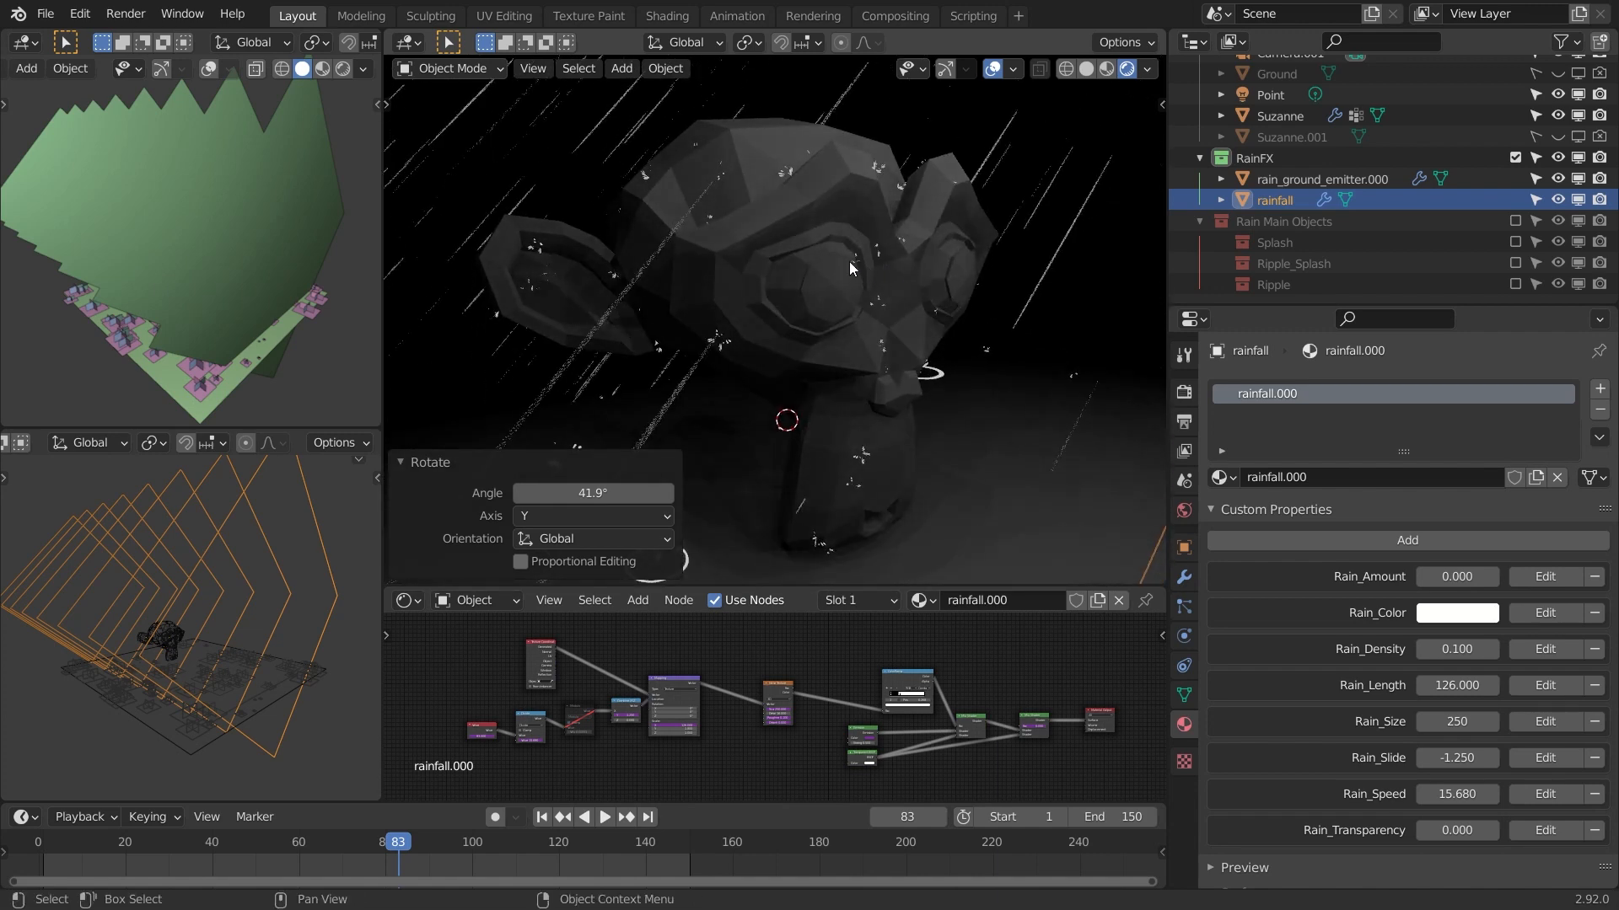
- Select the Suzanne monkey head and play the animation to view the splash particles on its surface
left_click(803, 201)
key("space")
scroll(774, 214, "up", 4)
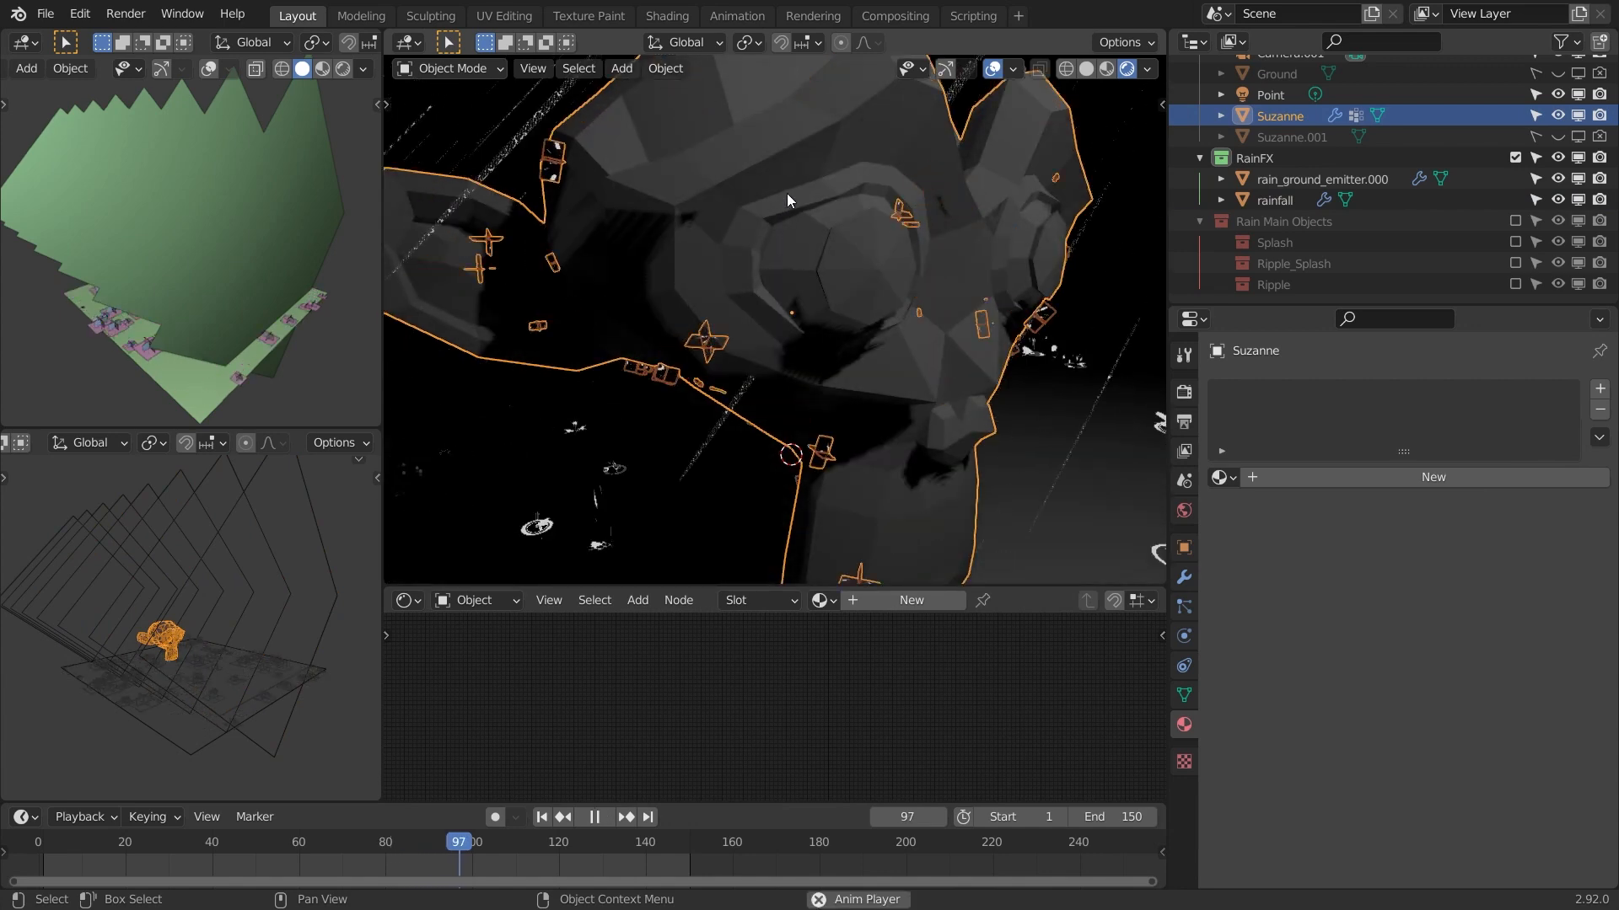
- Examine the splashes on the monkey head from several distances while the animation plays, without its selection outline
middle_click_drag(786, 194, 878, 225)
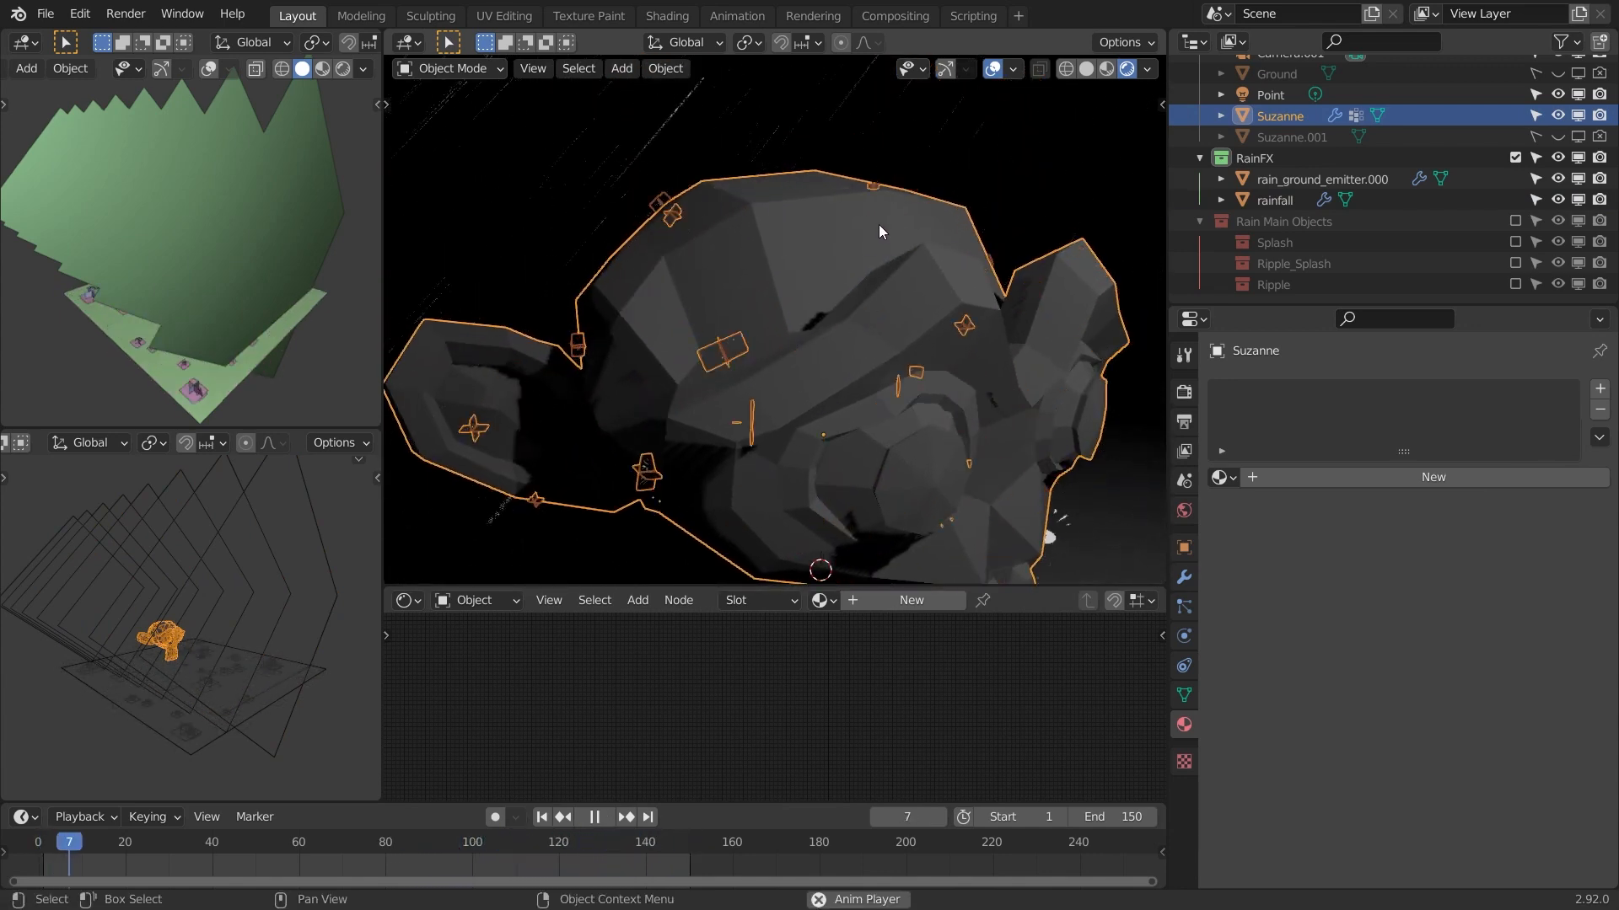
left_click(878, 224)
scroll(847, 295, "up", 3)
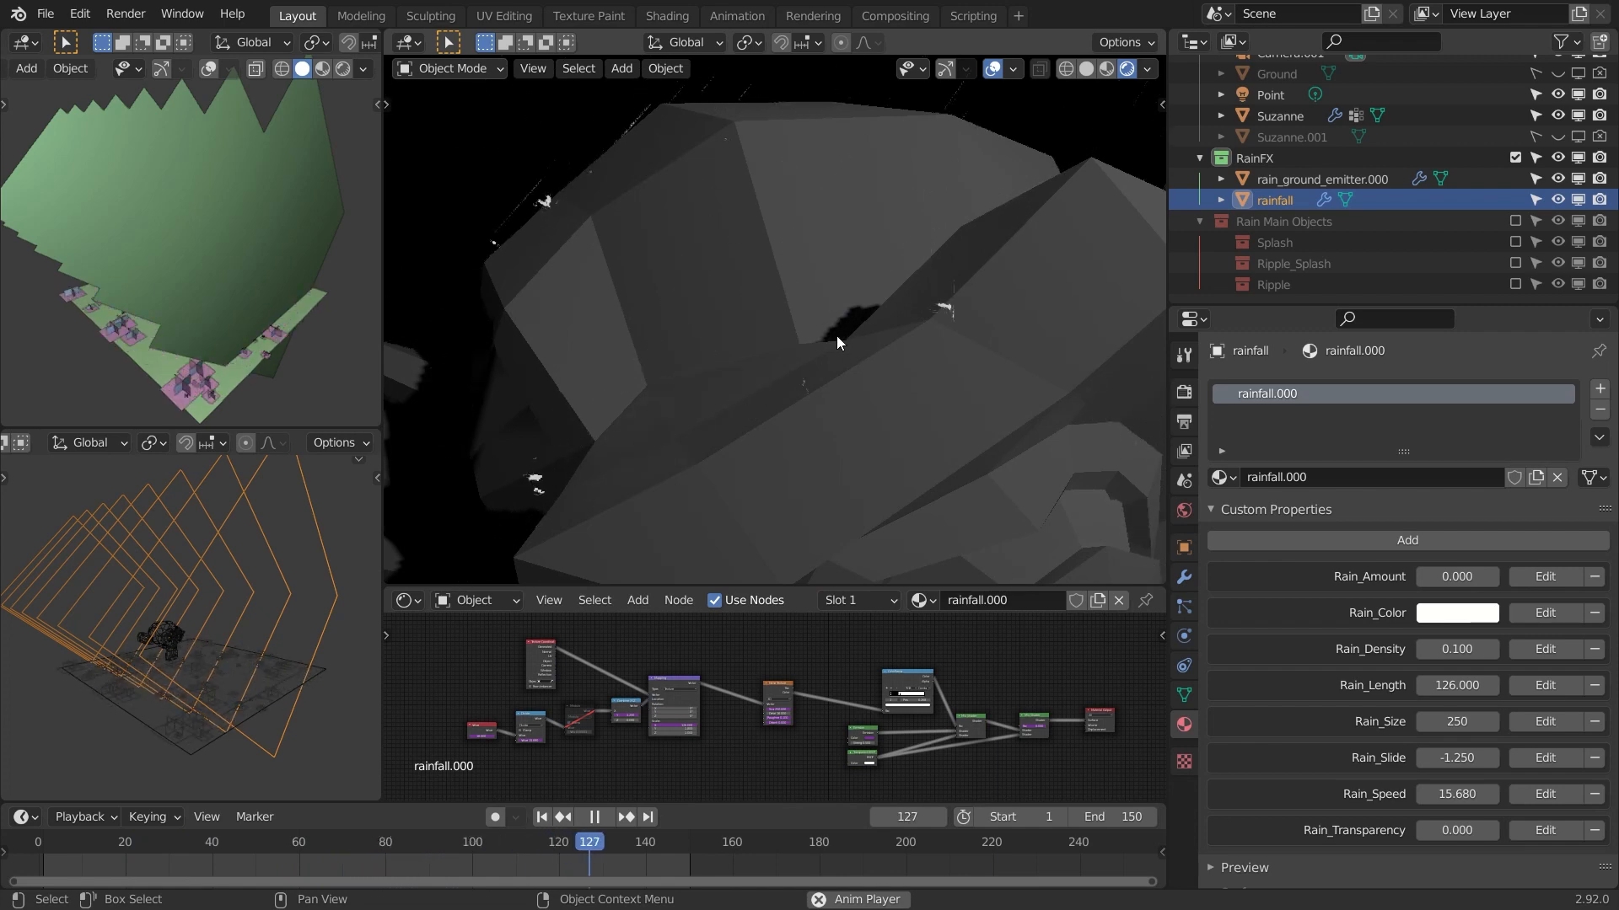
scroll(822, 324, "down", 4)
scroll(814, 241, "up", 5)
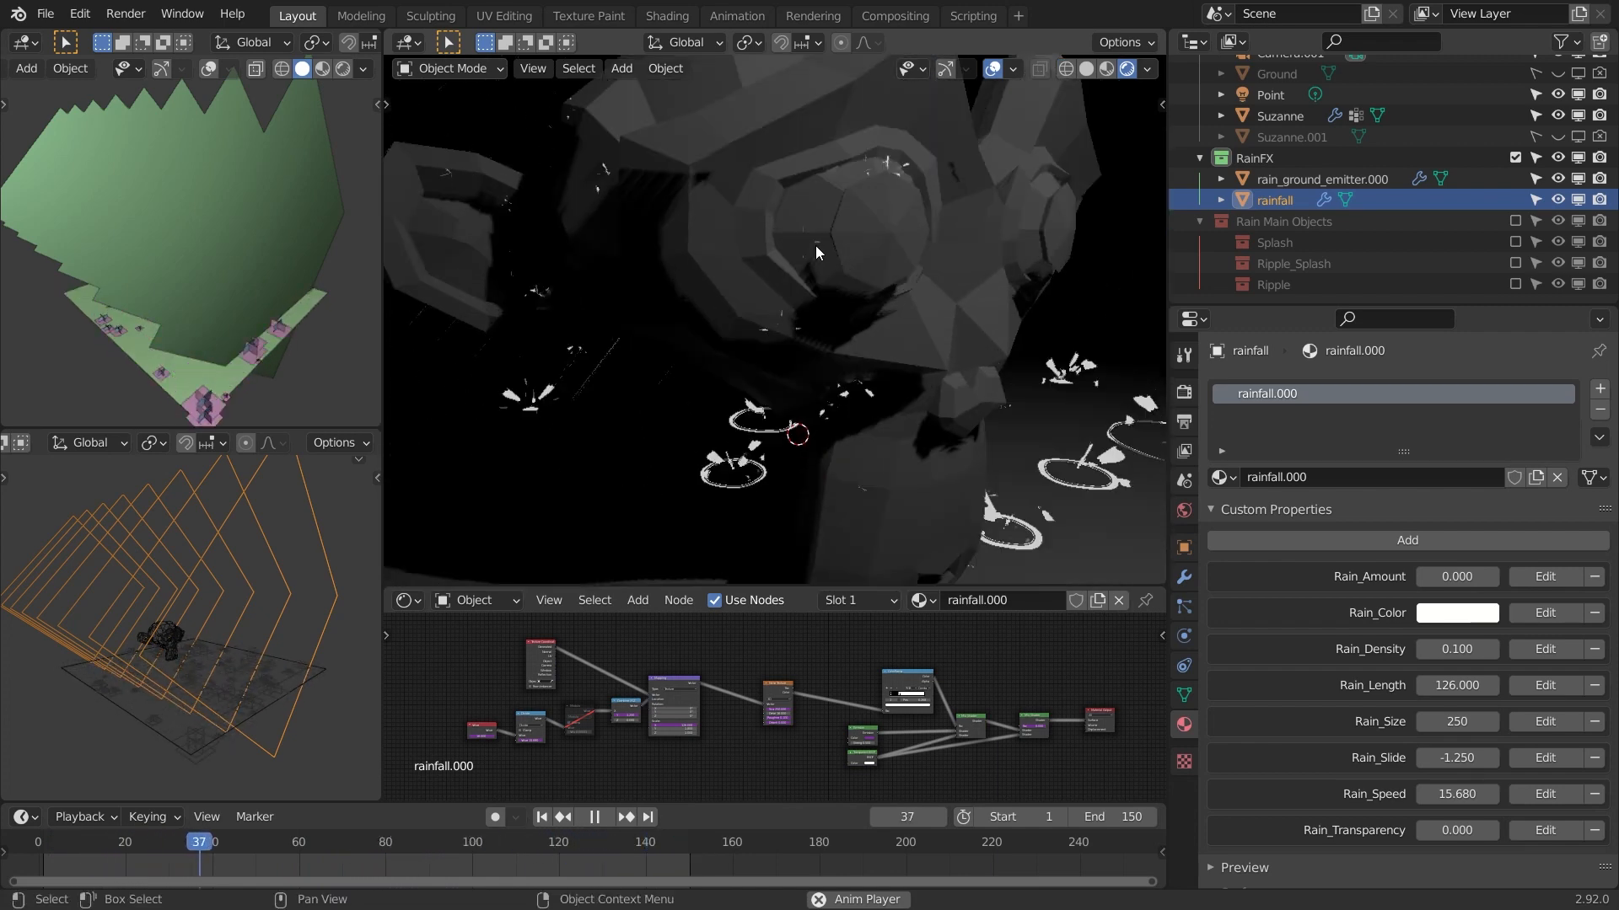
scroll(776, 220, "down", 3)
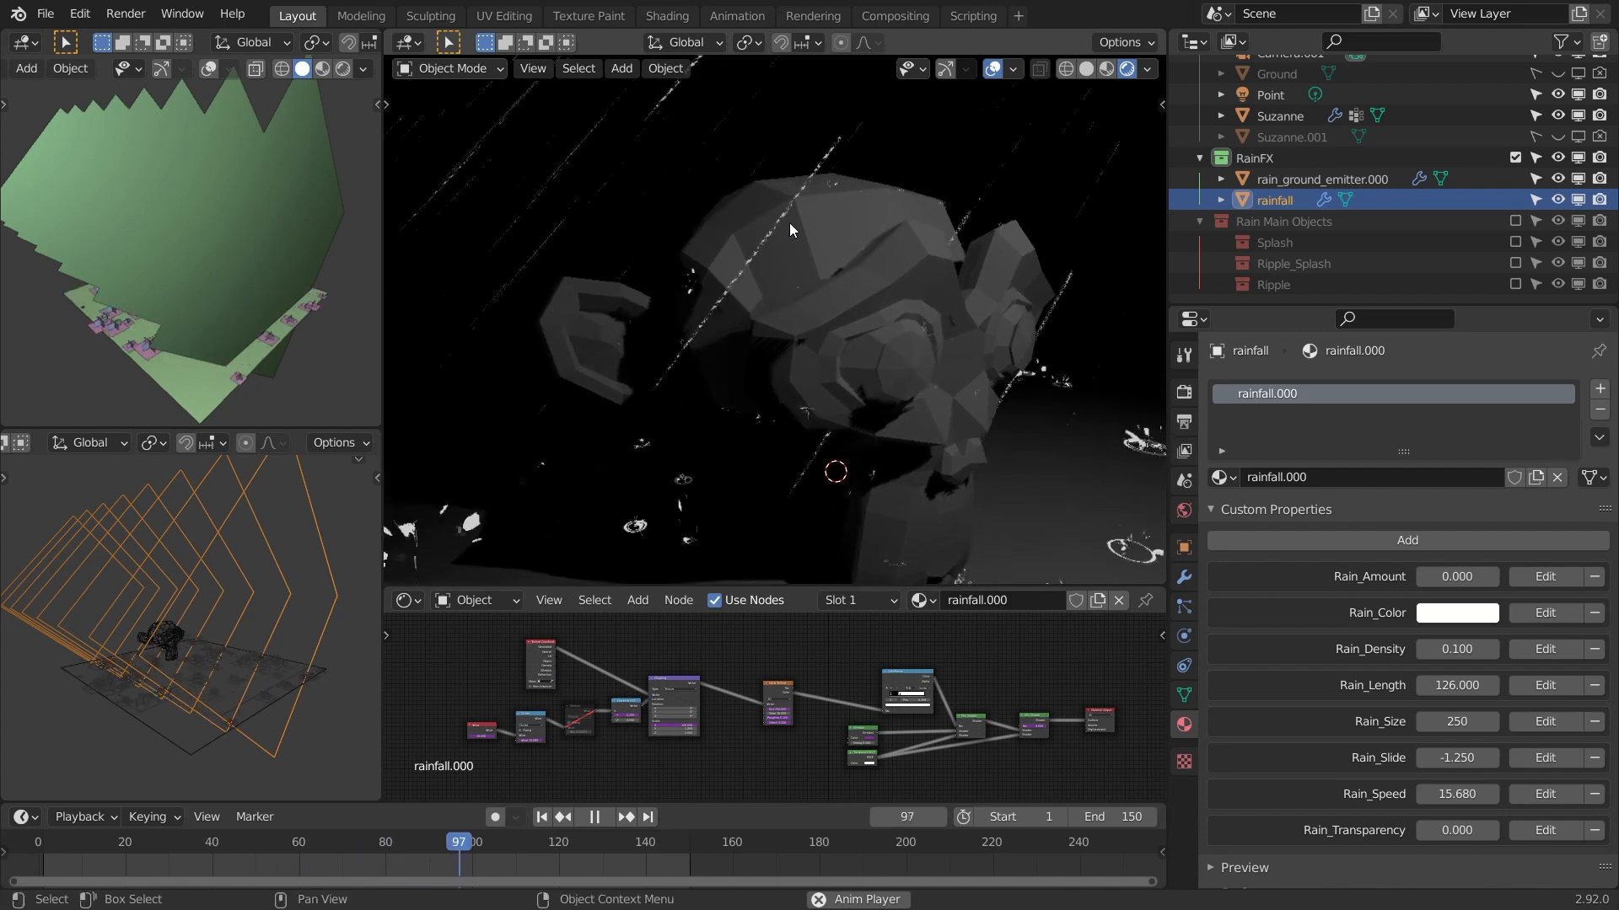
- Hide the Suzanne object, unhide its copy Suzanne.001 and select that copy
left_click(1536, 115)
left_click(1557, 115)
left_click(1557, 136)
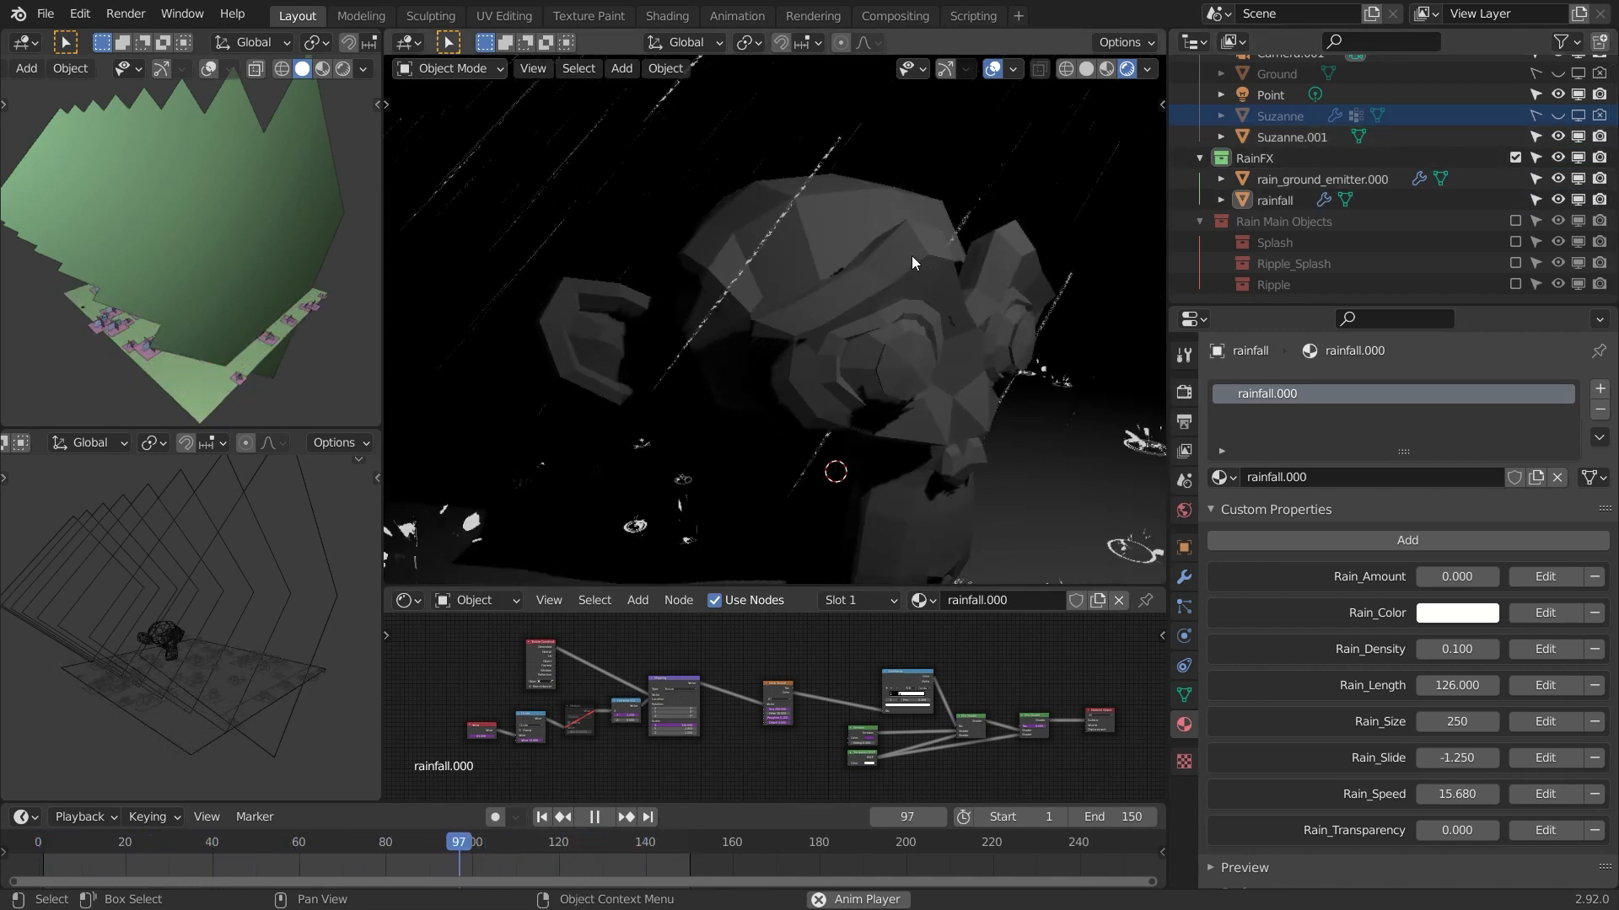
left_click(911, 257)
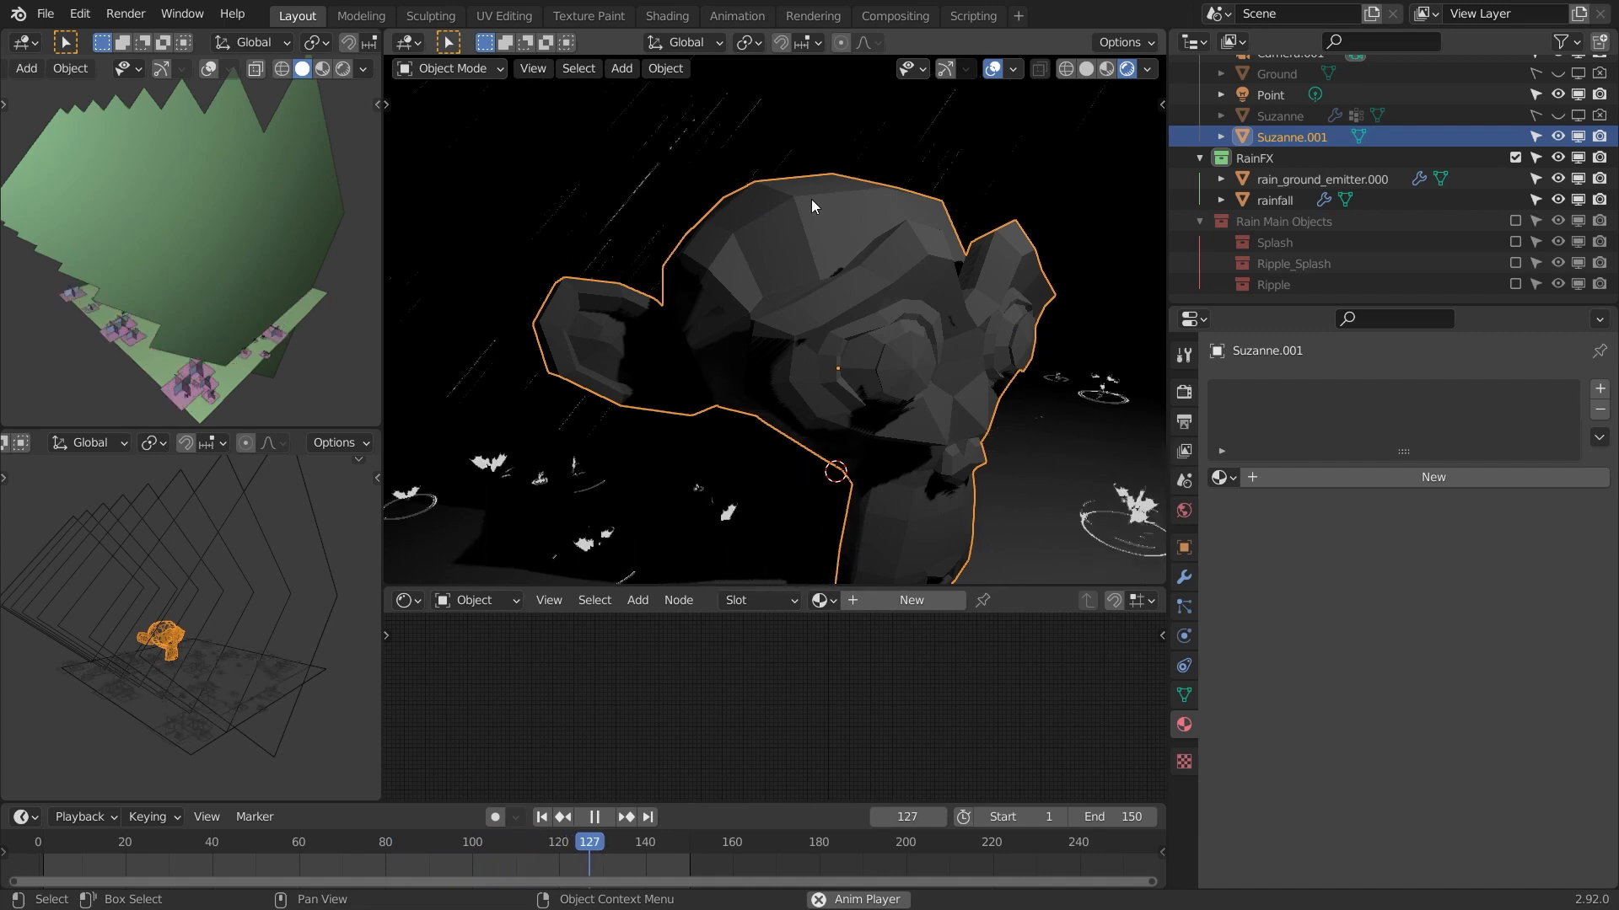
middle_click_drag(900, 230, 943, 324)
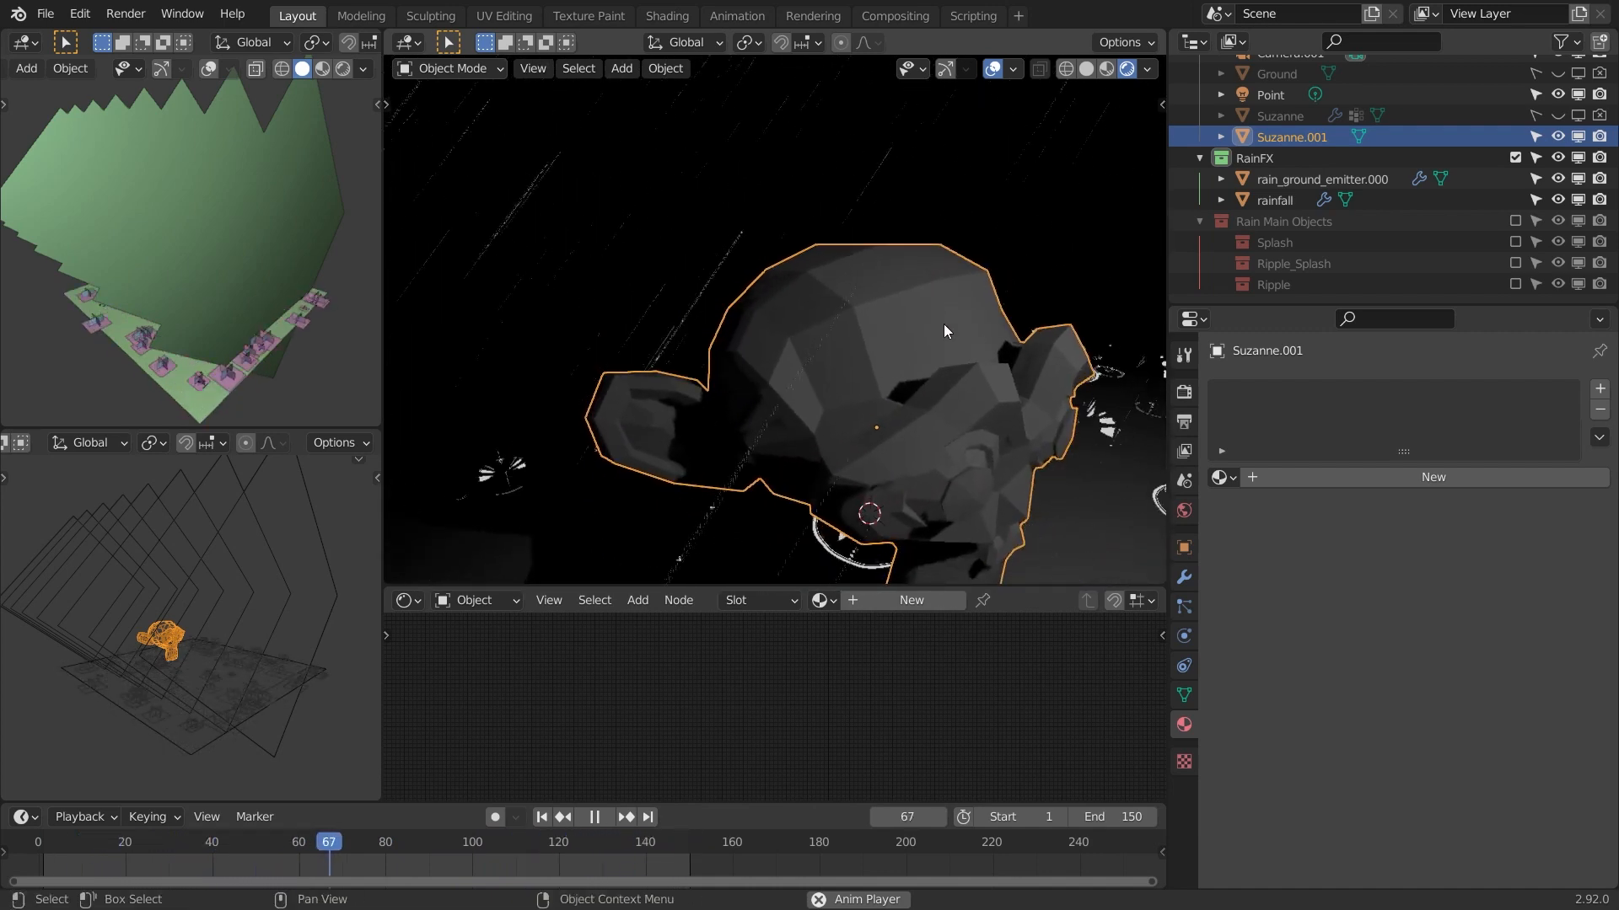
- Show the mesh data settings of Suzanne.001, stop playback and return to frame 1
left_click(1184, 695)
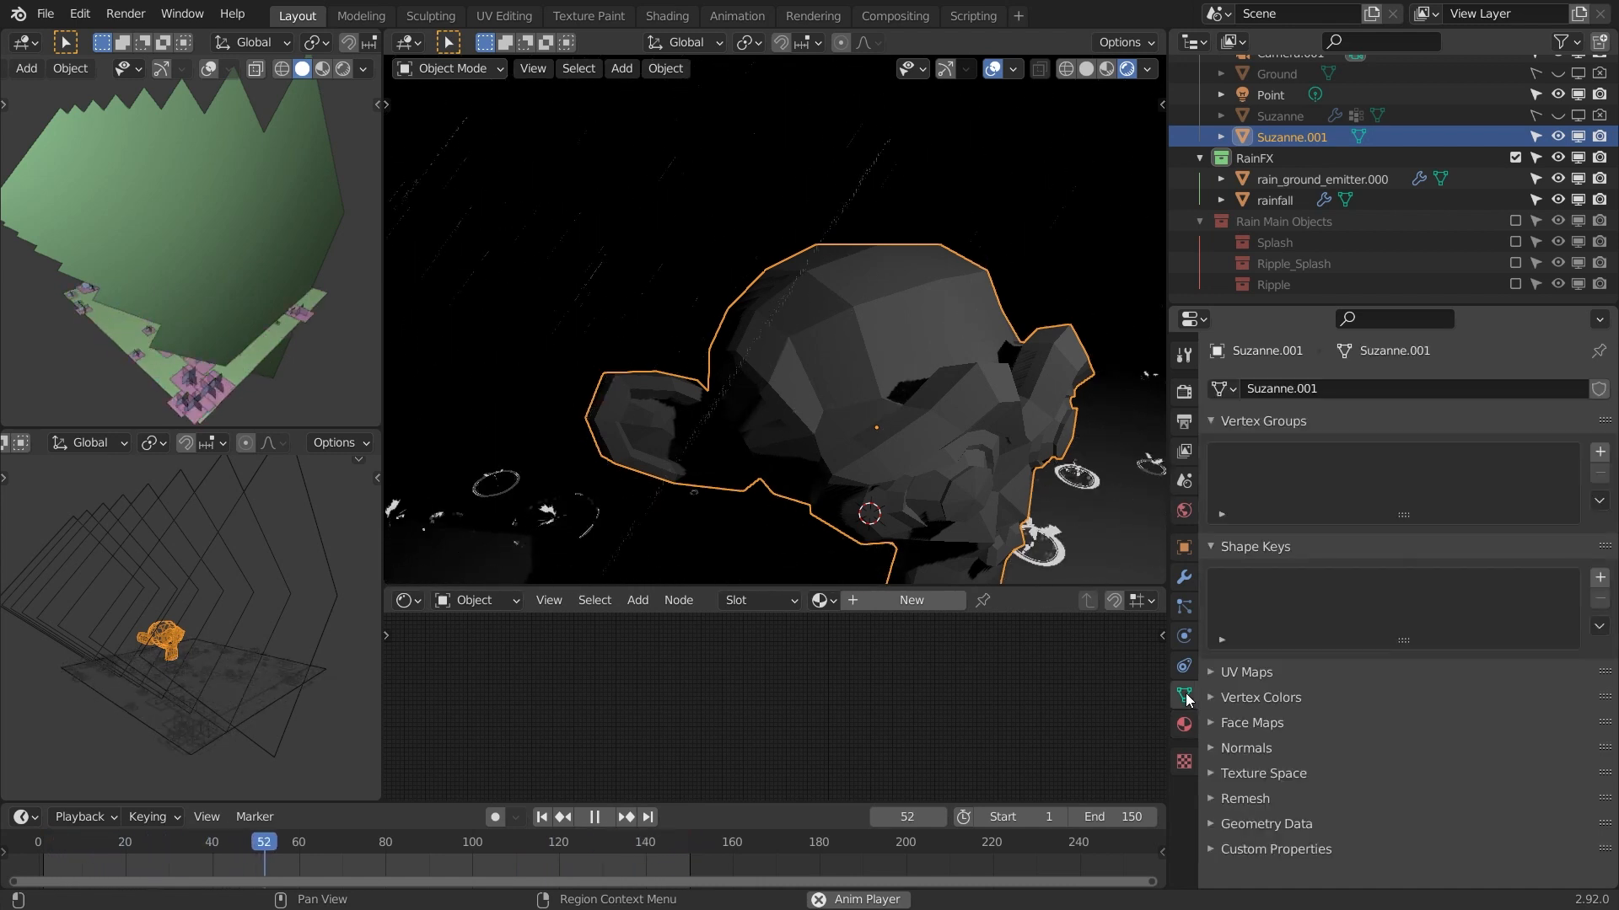
left_click(595, 817)
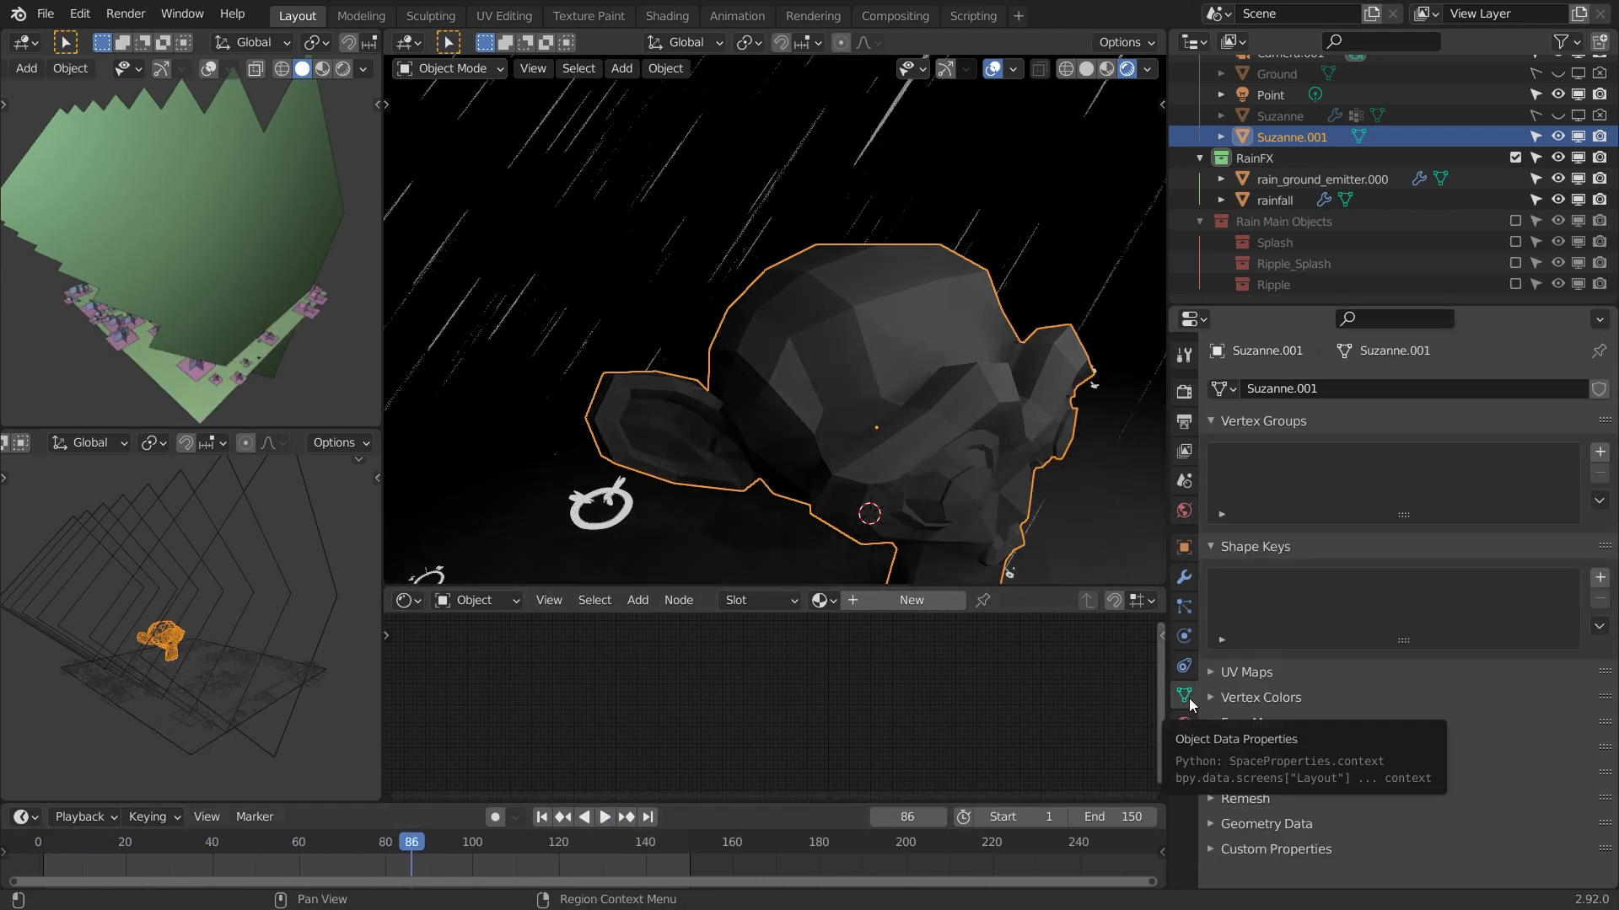
left_click(542, 817)
- Enter Edit Mode on Suzanne.001 and select four adjoining faces on the crown of the head
key("Tab")
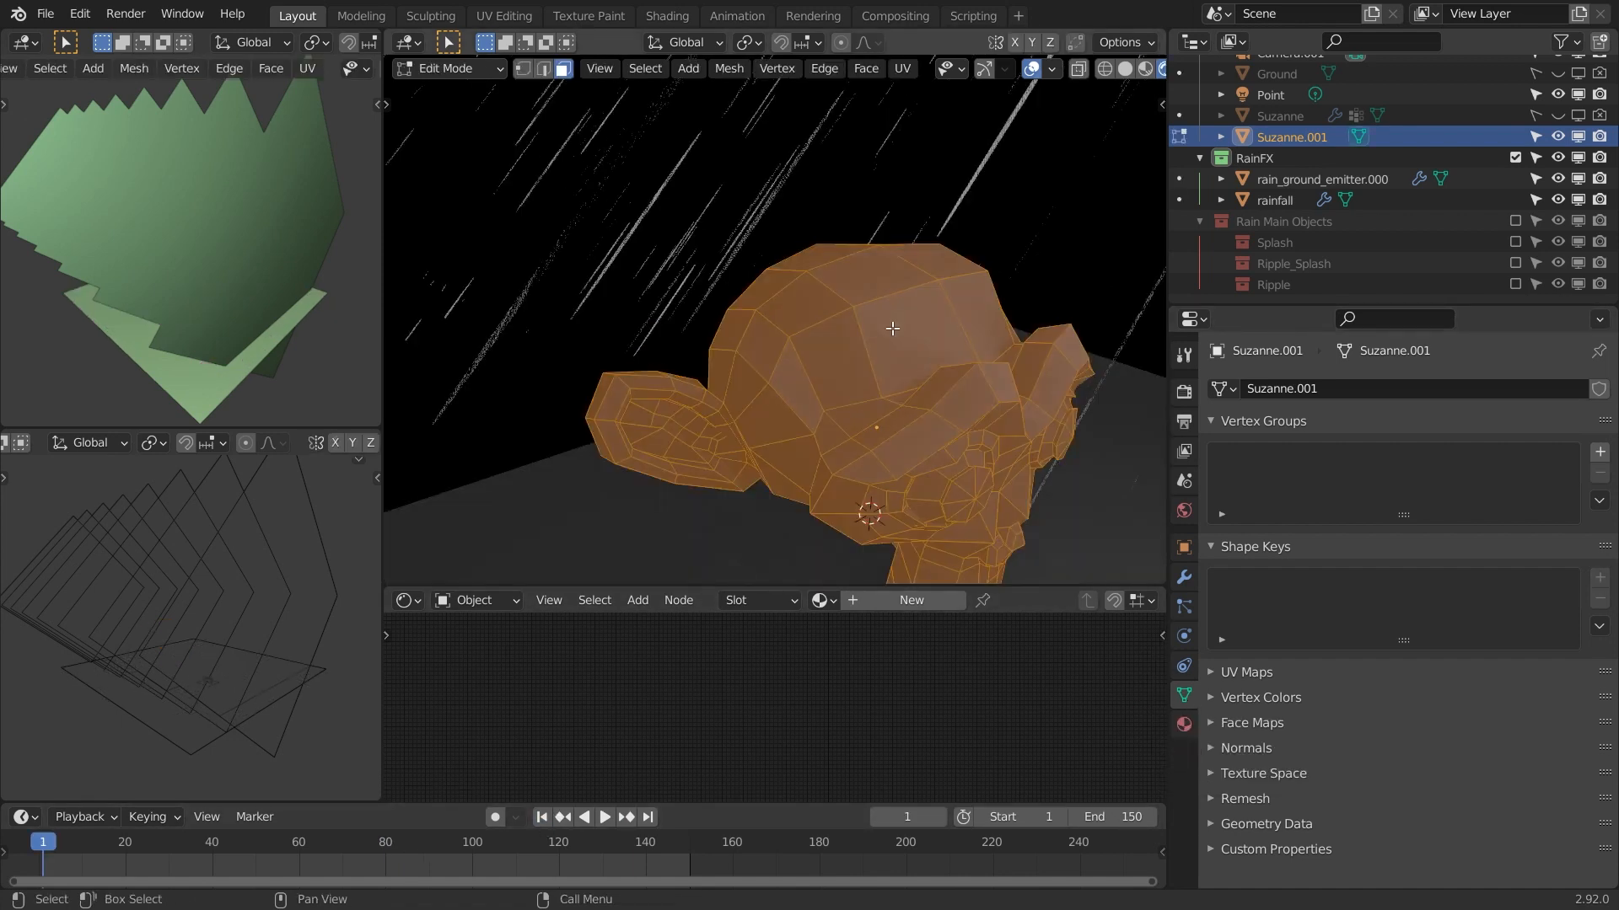
middle_click_drag(870, 293, 833, 350)
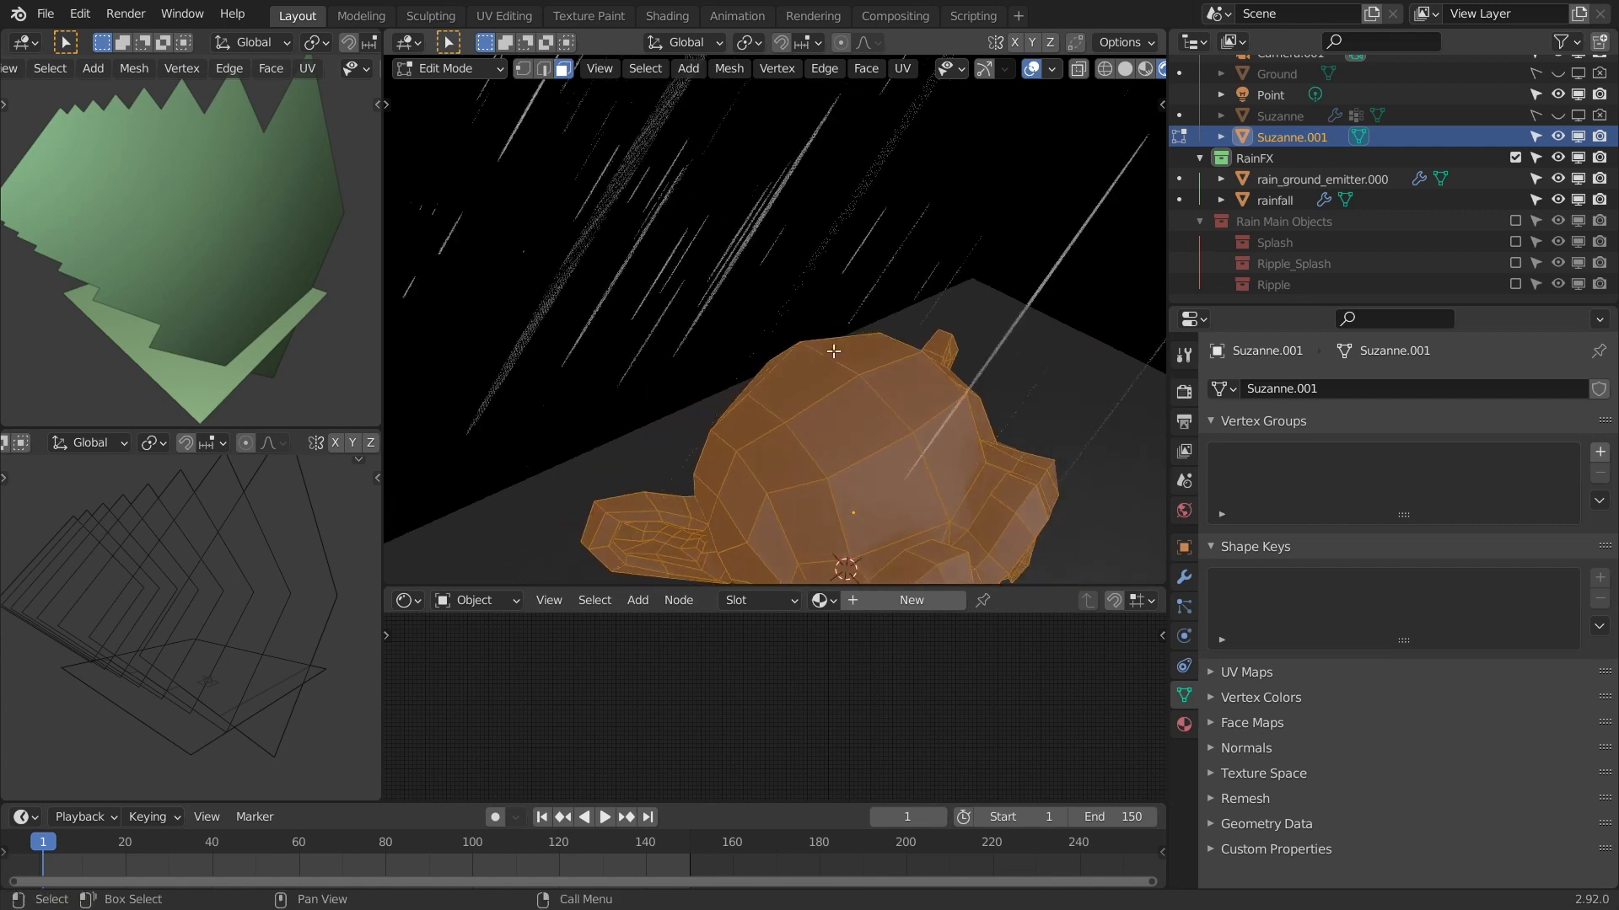
left_click(807, 369)
left_click(885, 359, "shift")
left_click(894, 395, "shift")
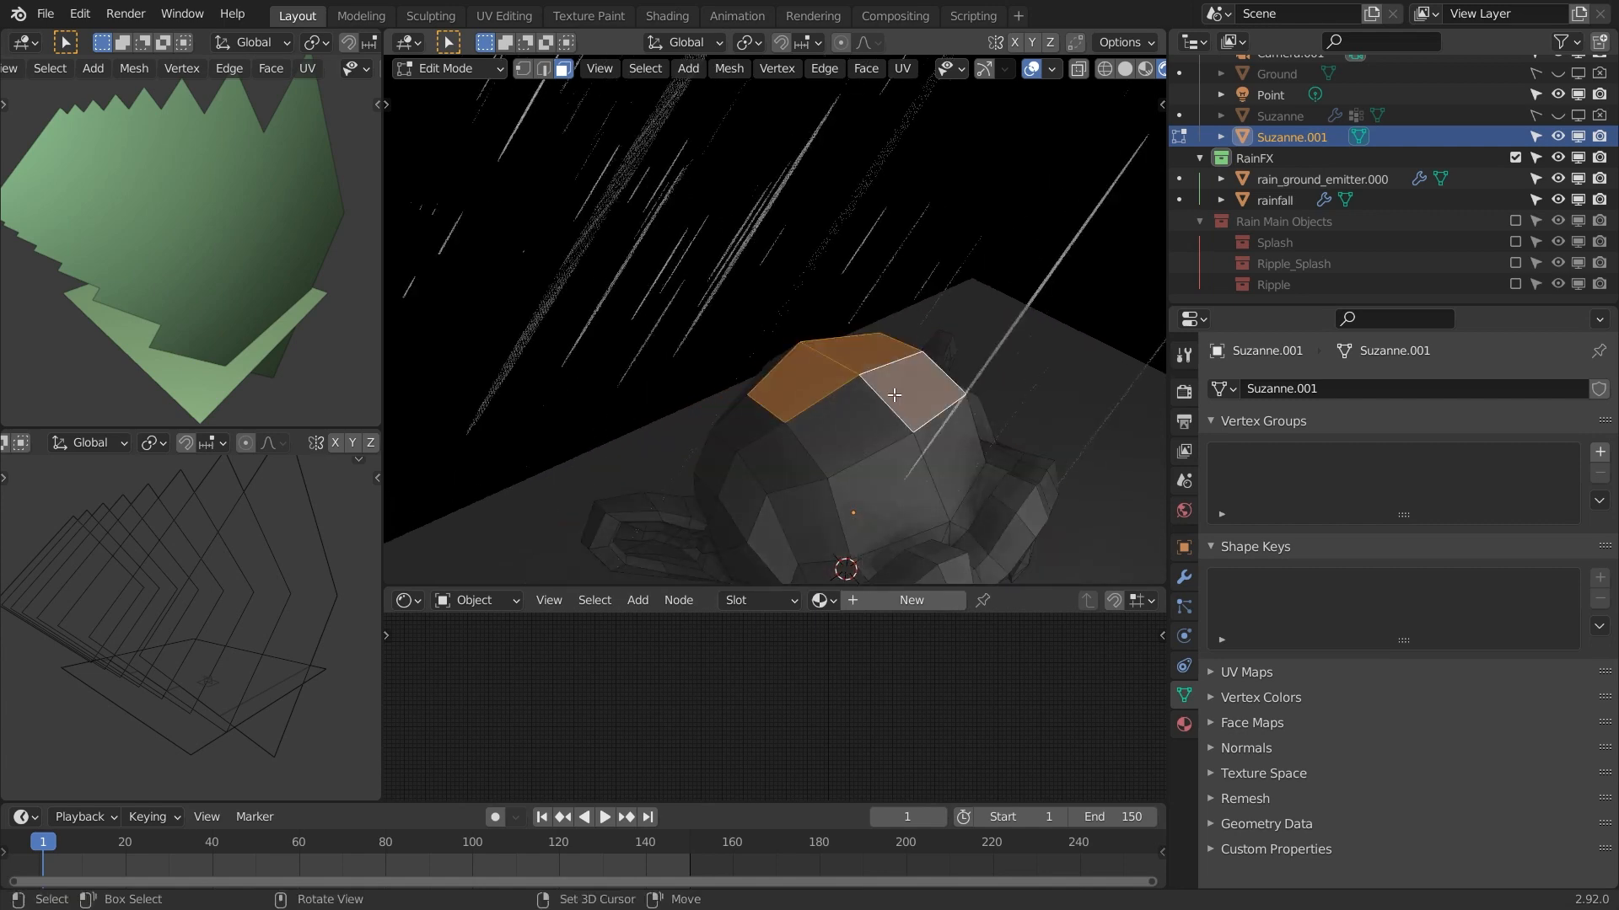
left_click(851, 410, "shift")
mouse_move(829, 428)
middle_mouse_down()
mouse_move(767, 372)
mouse_move(809, 374)
middle_mouse_up()
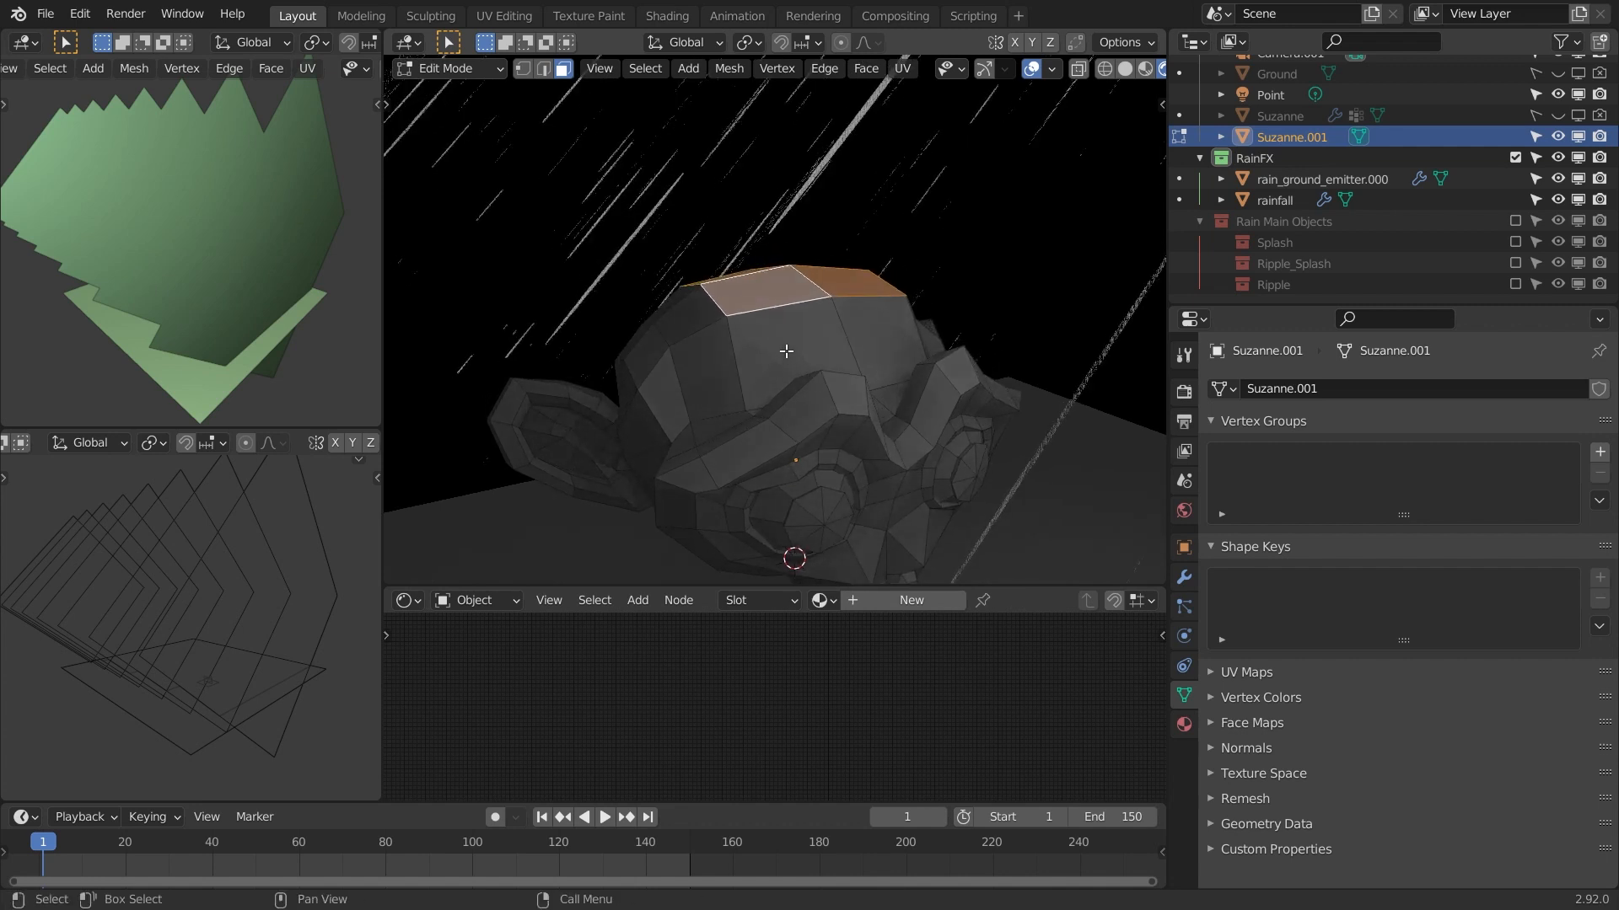
- Extend the selection to faces with a similar normal, using a threshold of 0.200, and check it around the head
key("shift+g")
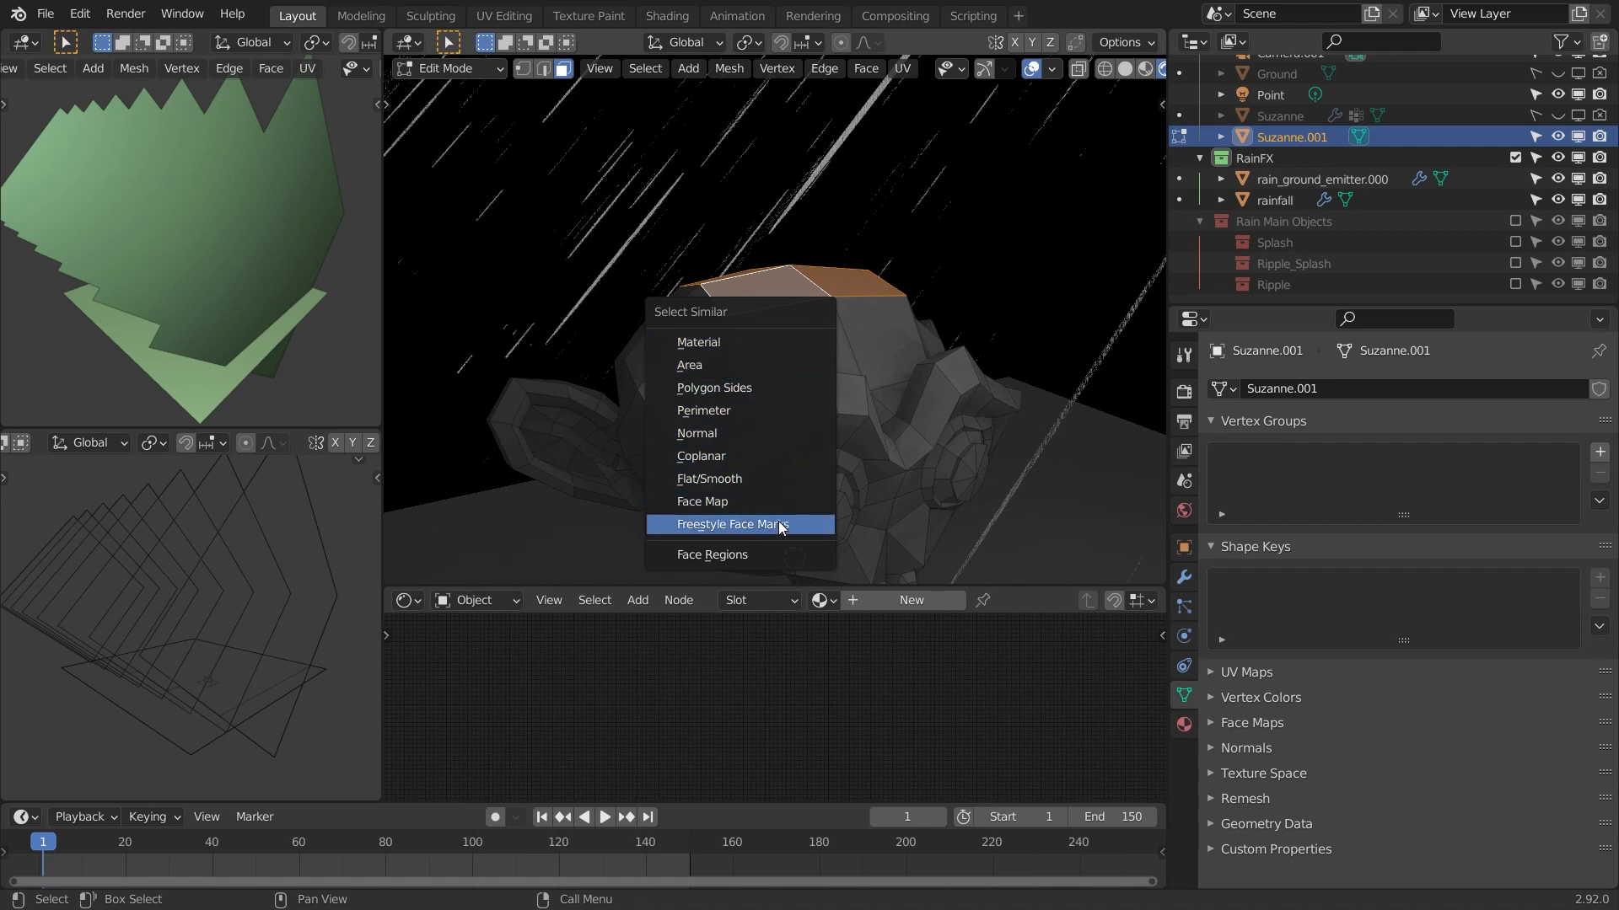
left_click(765, 433)
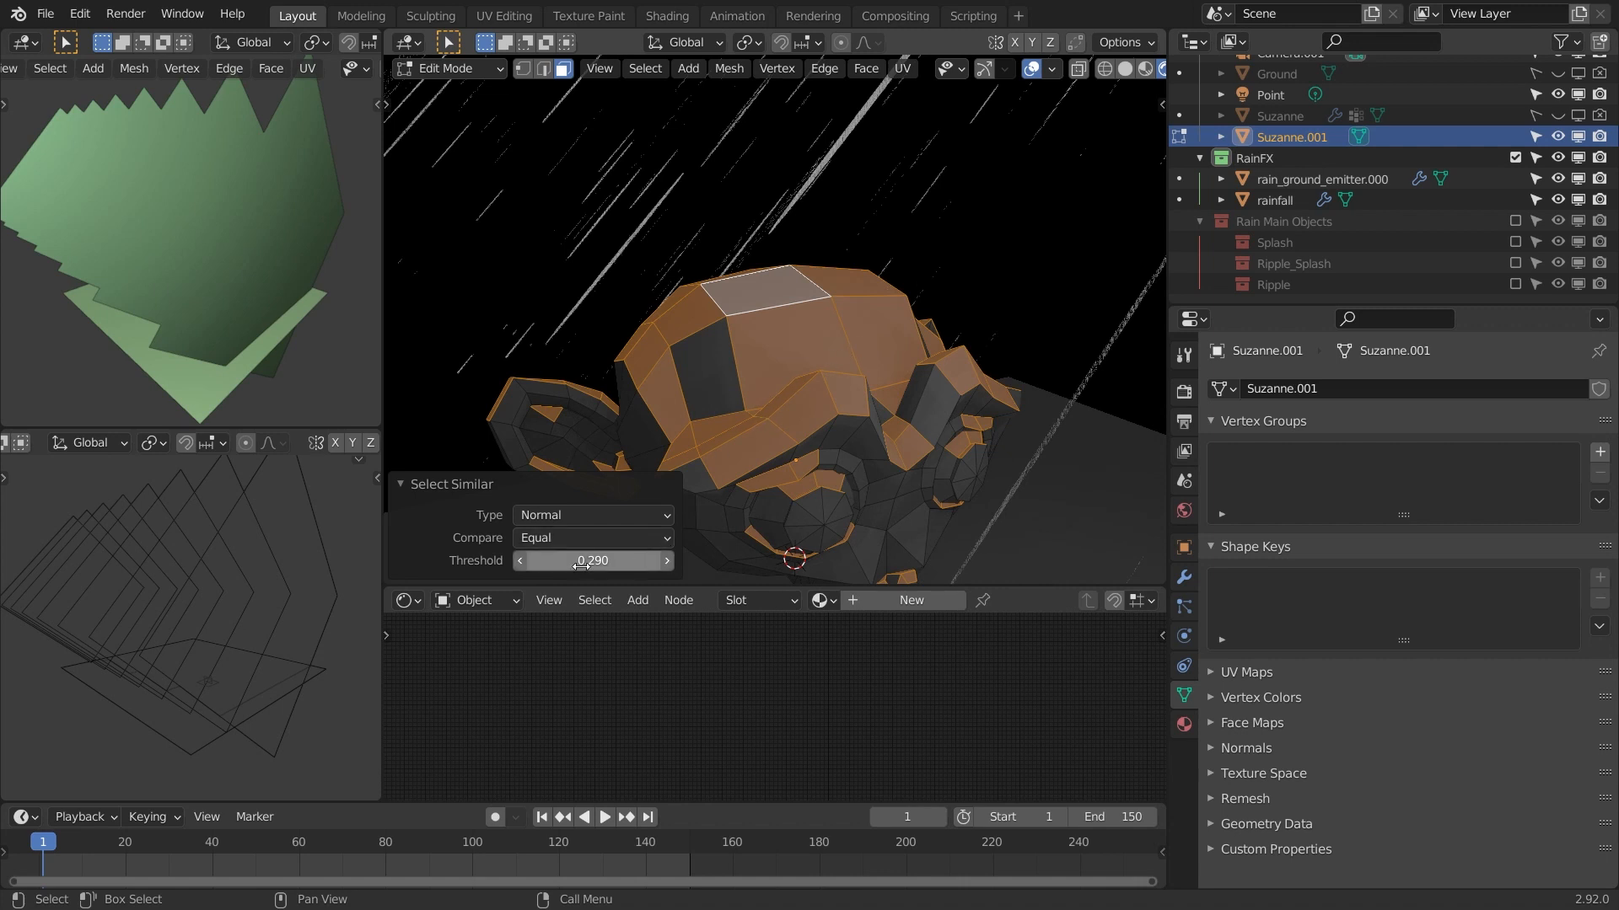
left_click_drag(592, 561, 539, 560)
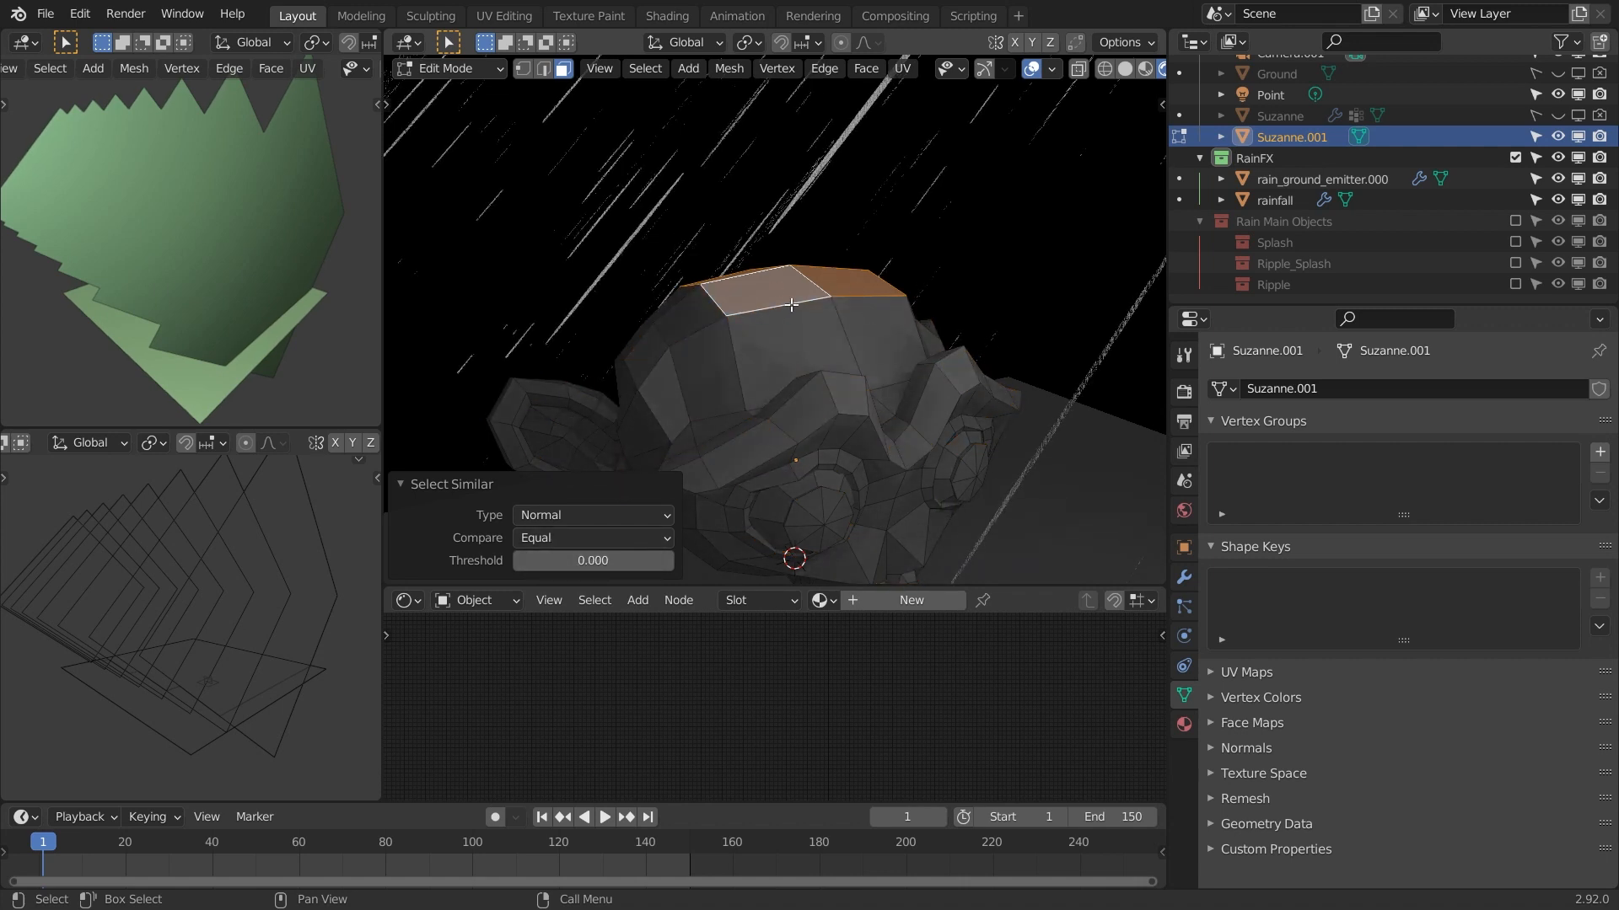
left_click_drag(600, 560, 645, 560)
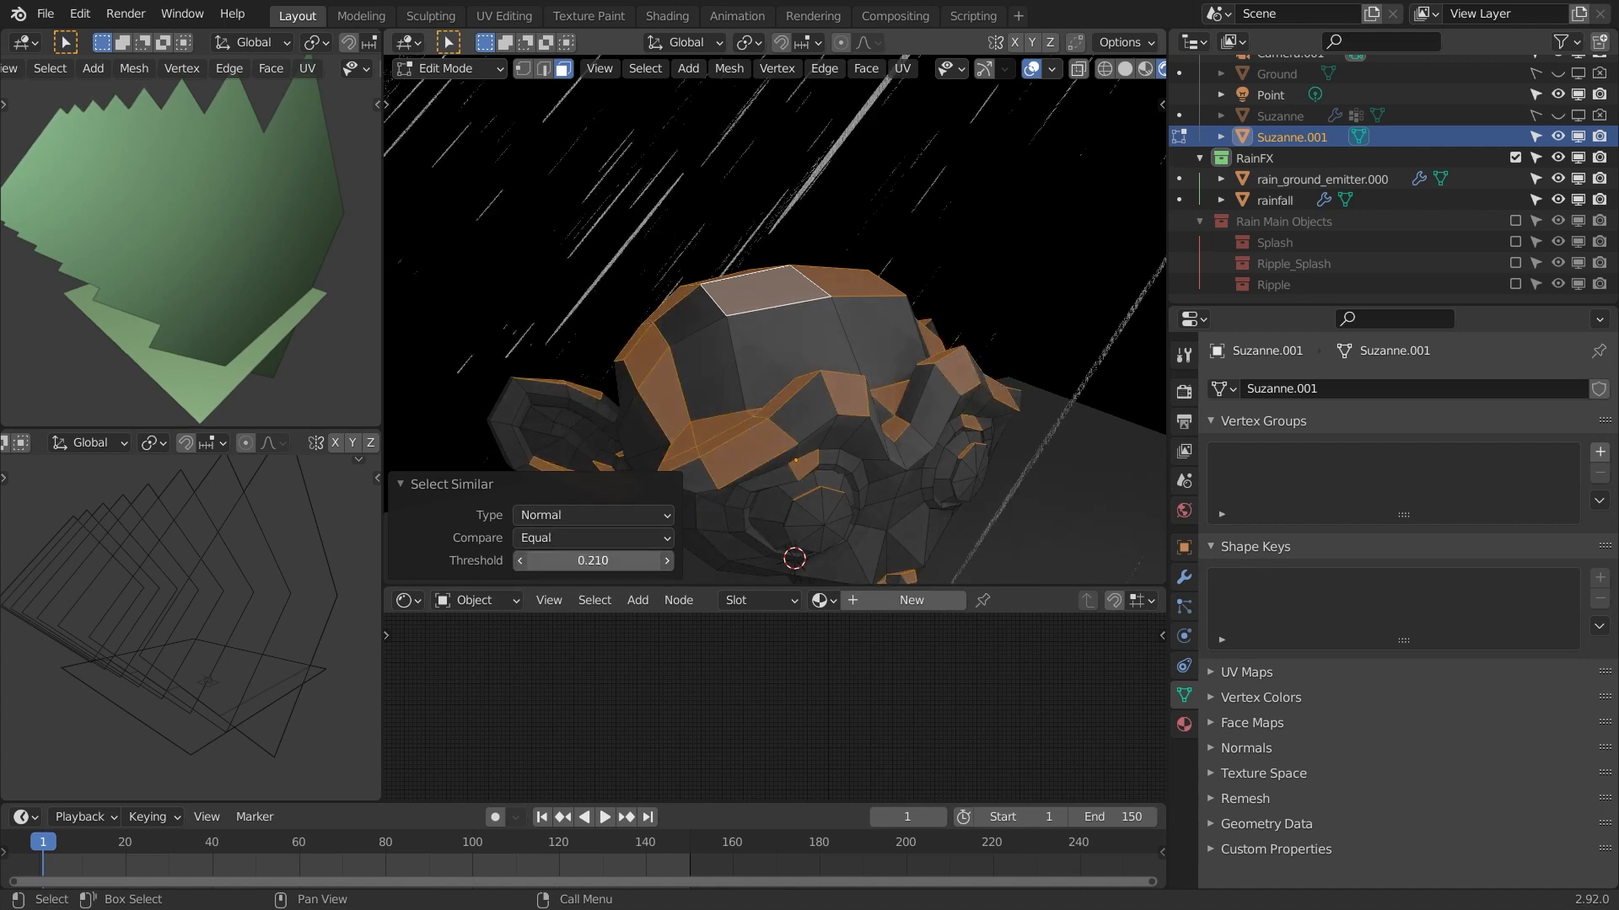
middle_click_drag(720, 404, 932, 351)
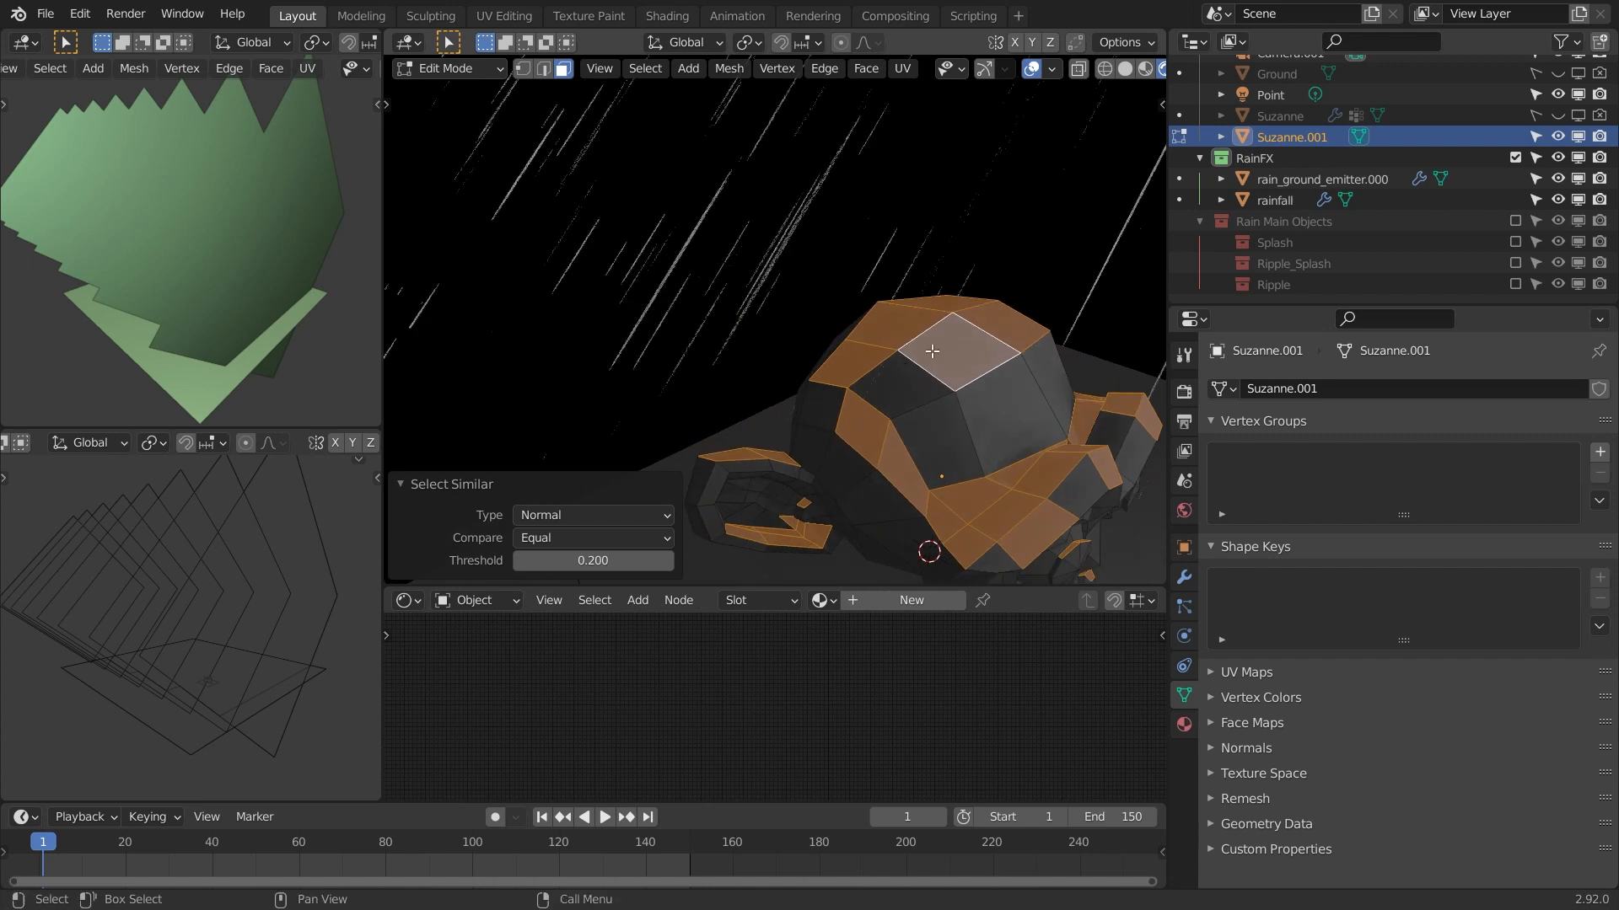
middle_click_drag(953, 448, 767, 428)
middle_click_drag(962, 373, 955, 391)
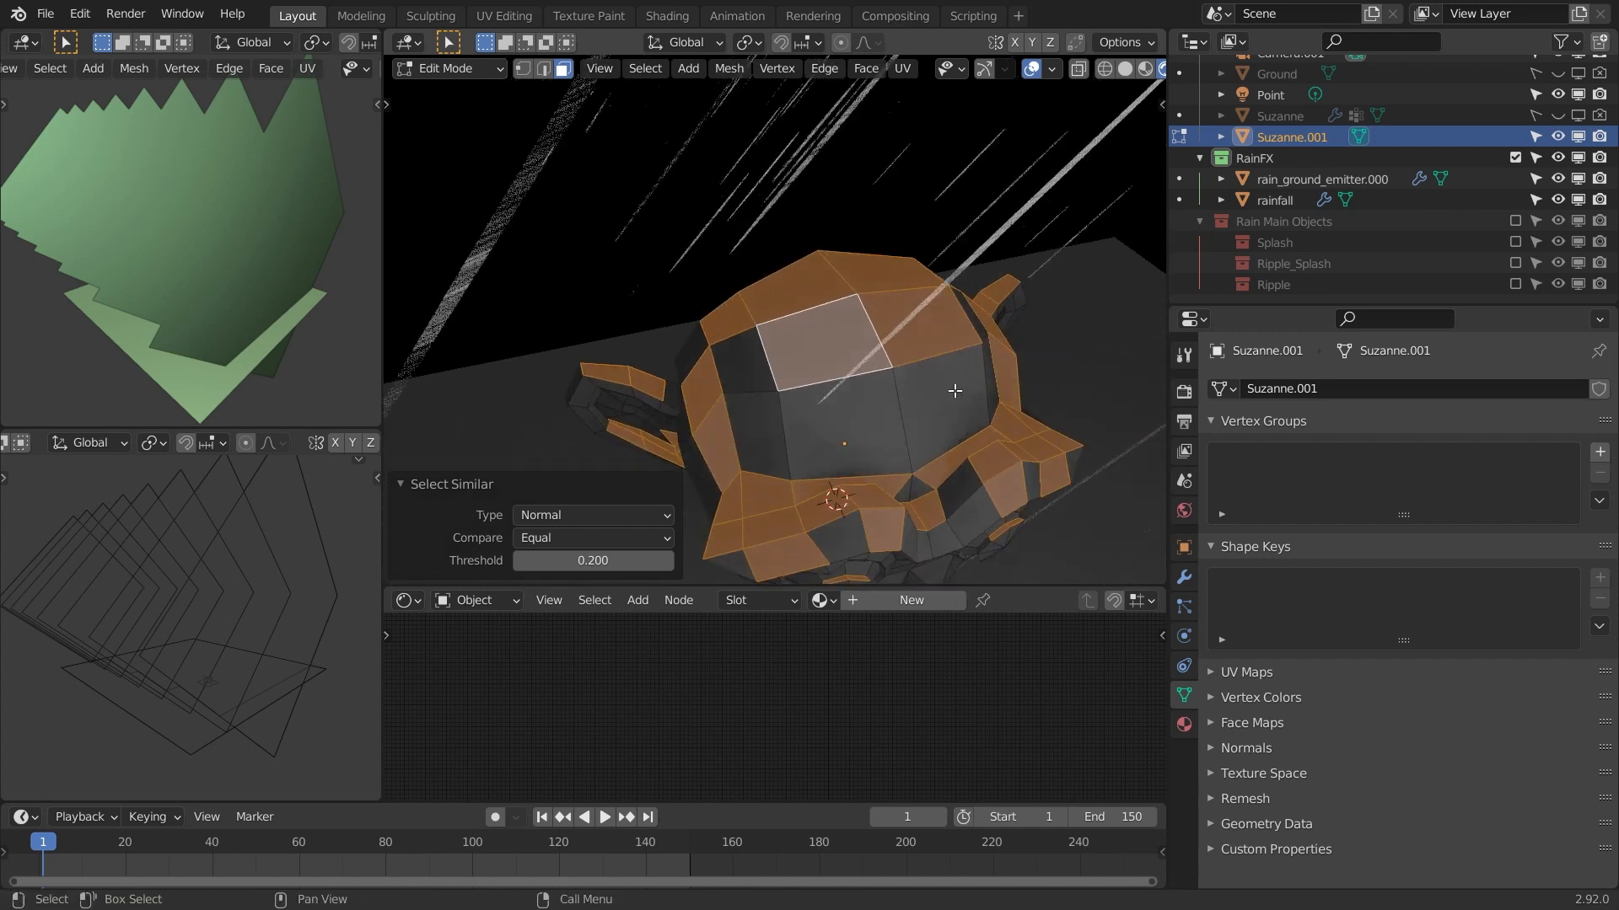
middle_click_drag(998, 473, 859, 392)
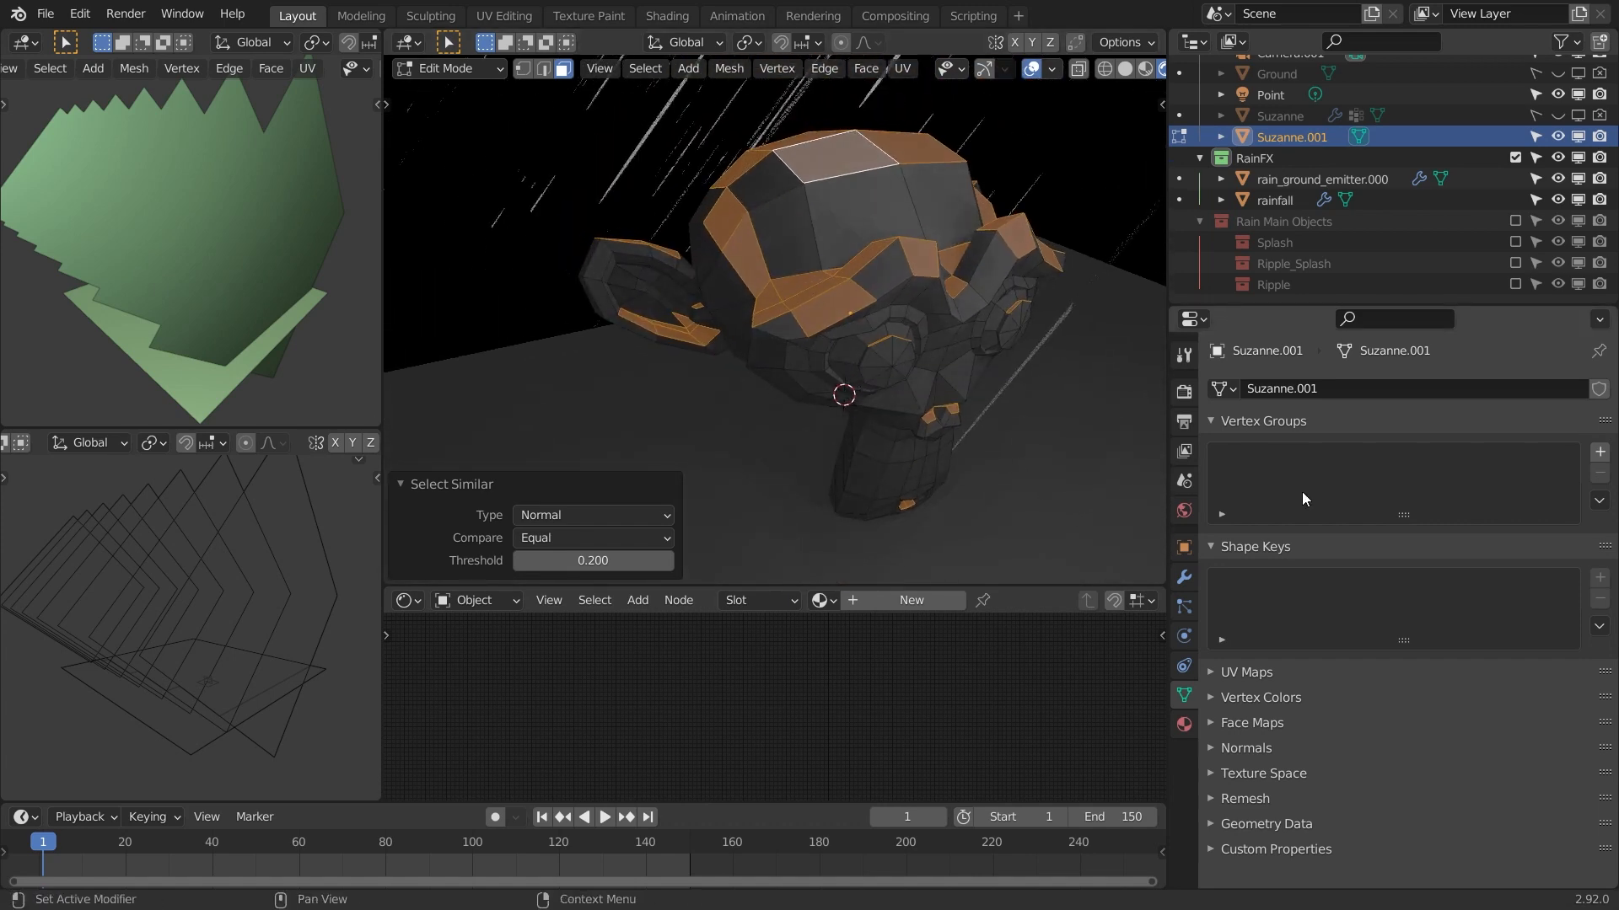
- Create a vertex group from the selected faces, test it by deselecting and reselecting its members, and return to Object Mode
left_click(1598, 455)
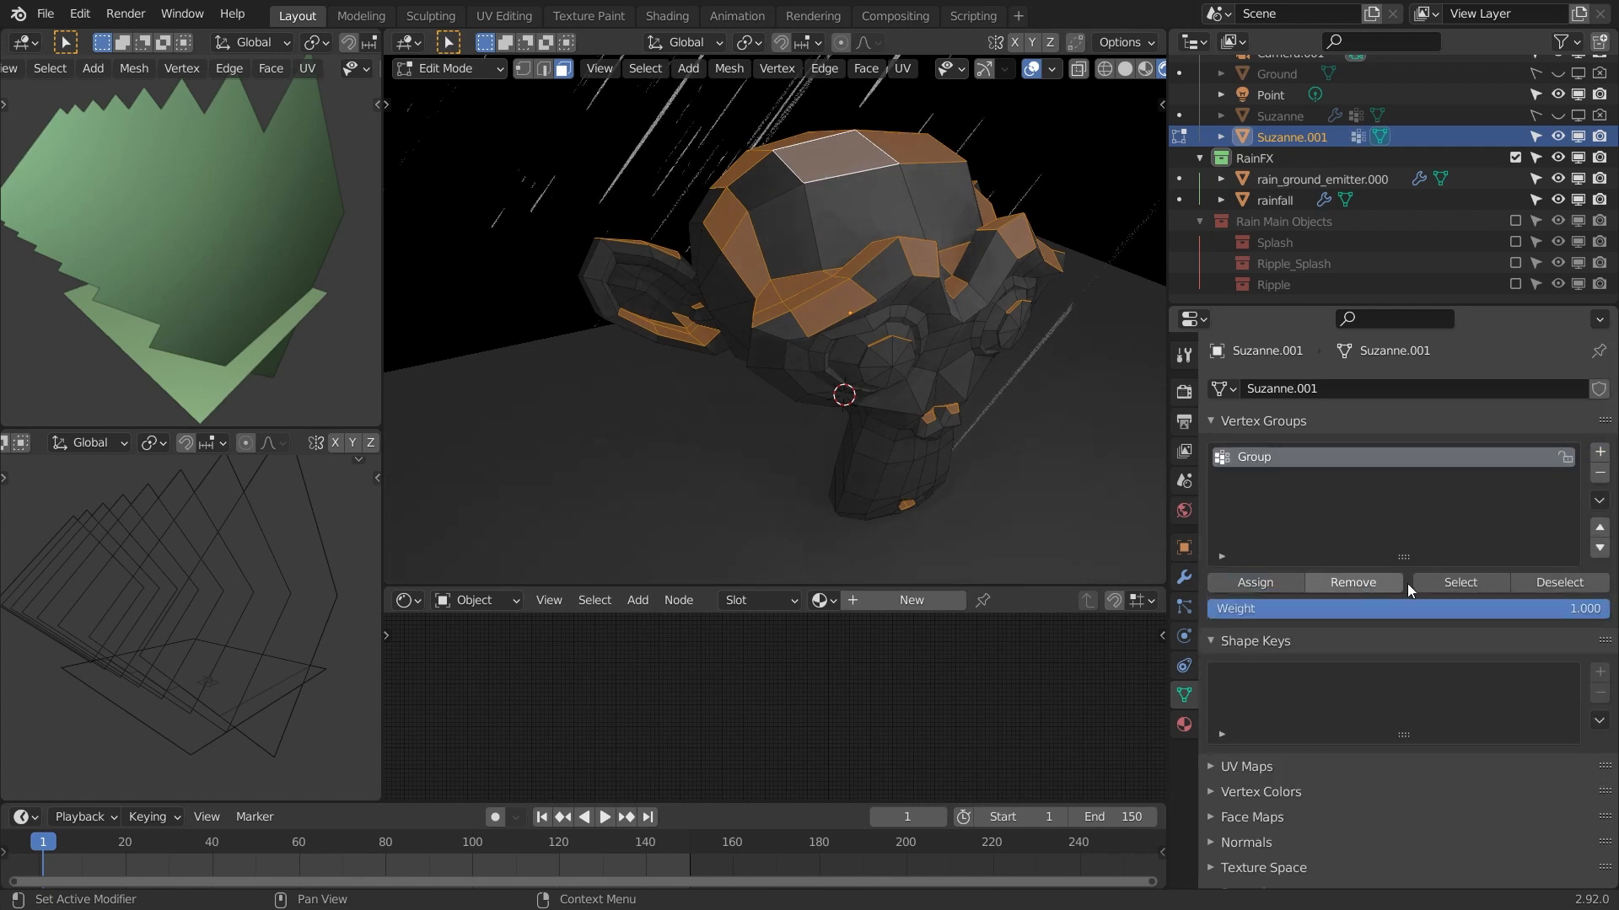
left_click(1526, 583)
left_click(1490, 585)
left_click(1535, 583)
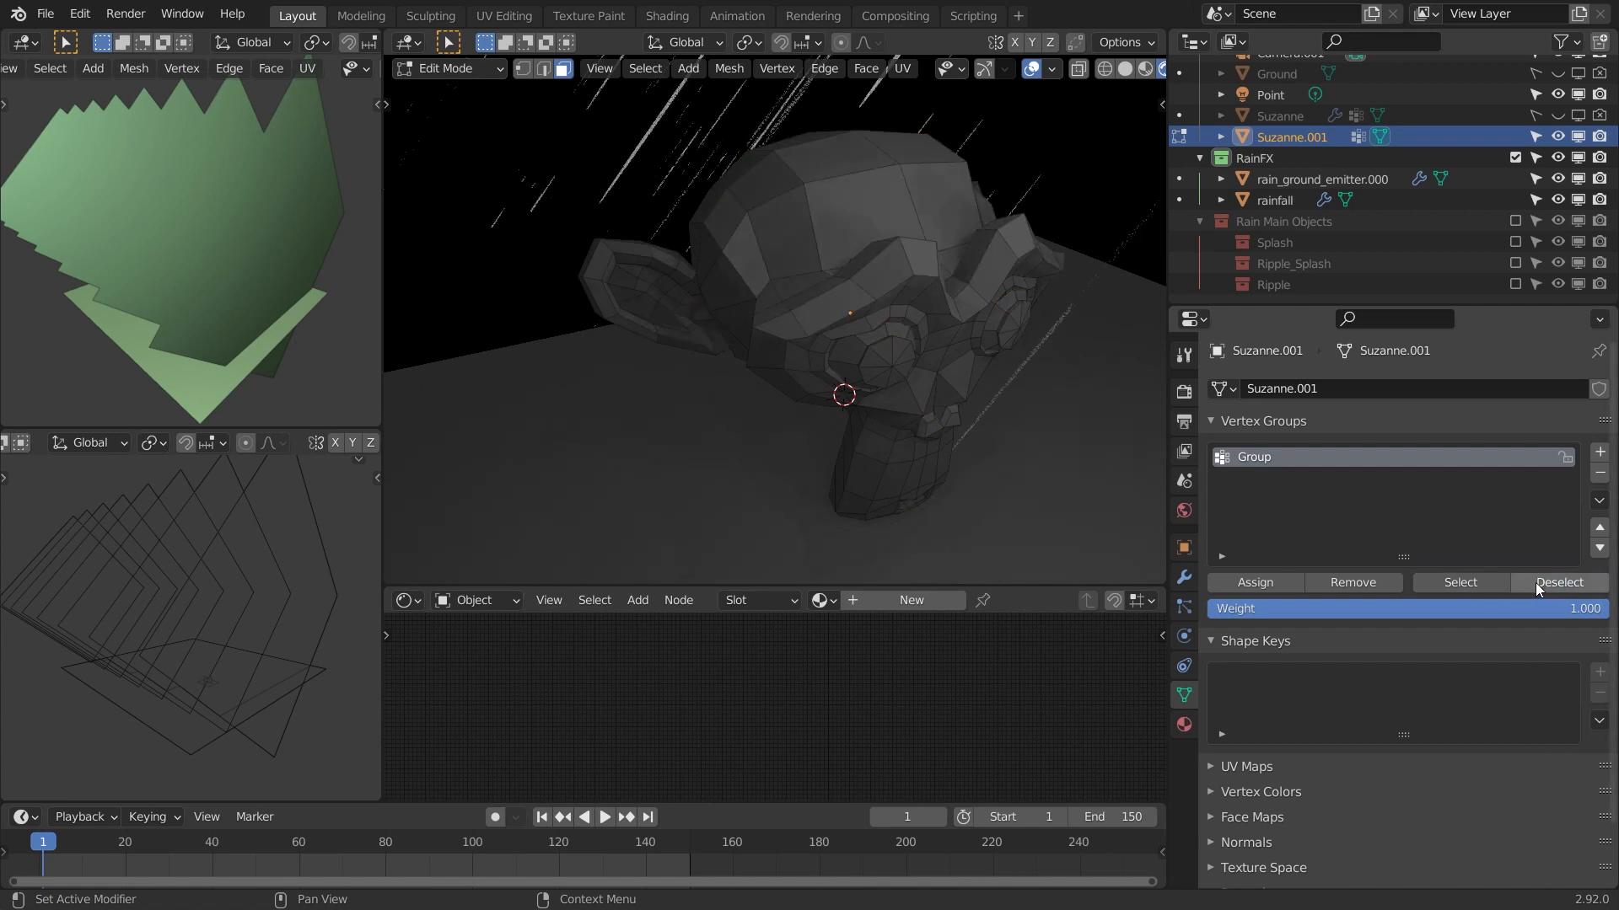
left_click(1452, 590)
left_click(1539, 585)
left_click(1481, 583)
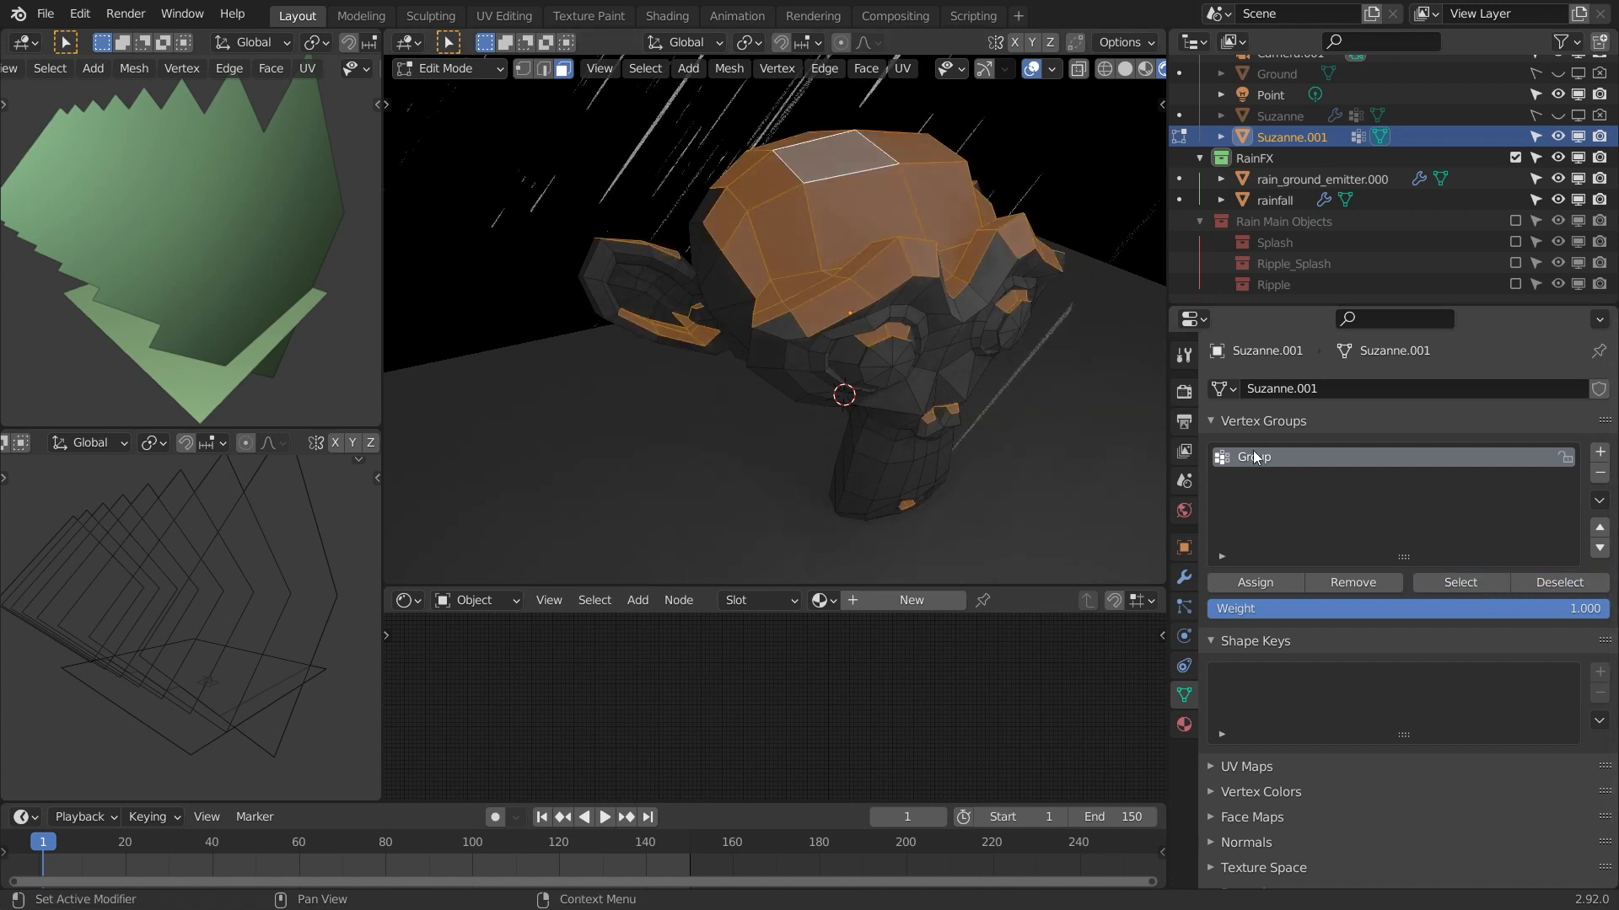
key("Tab")
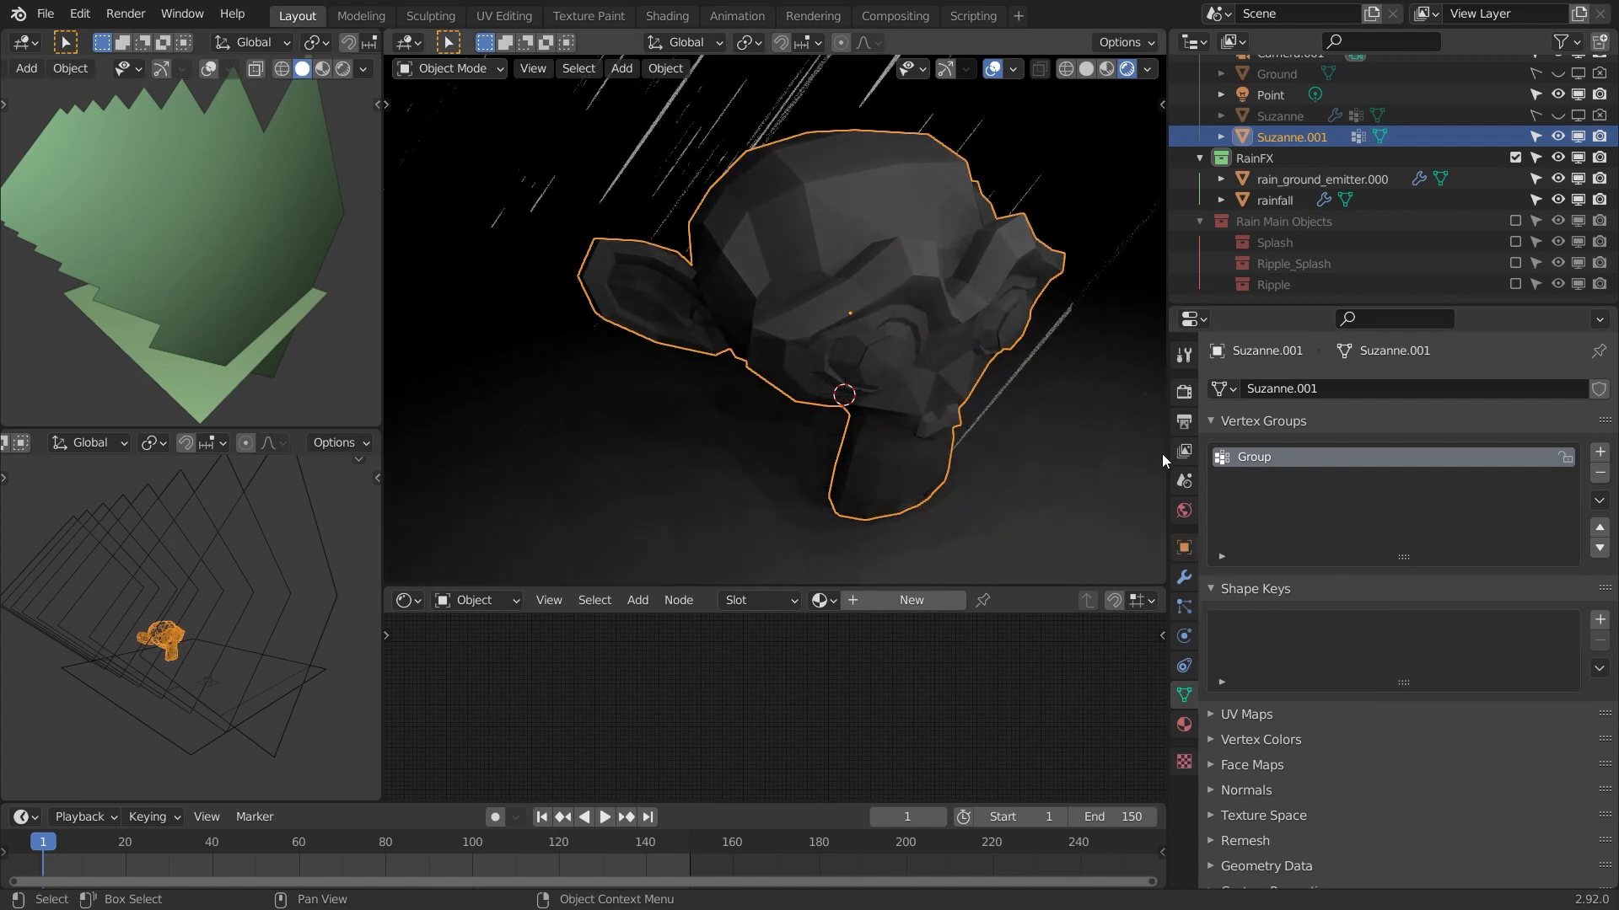
- Add a particle system to Suzanne.001 with the existing rain_splash.001 settings and briefly play the animation to preview it
left_click(1184, 607)
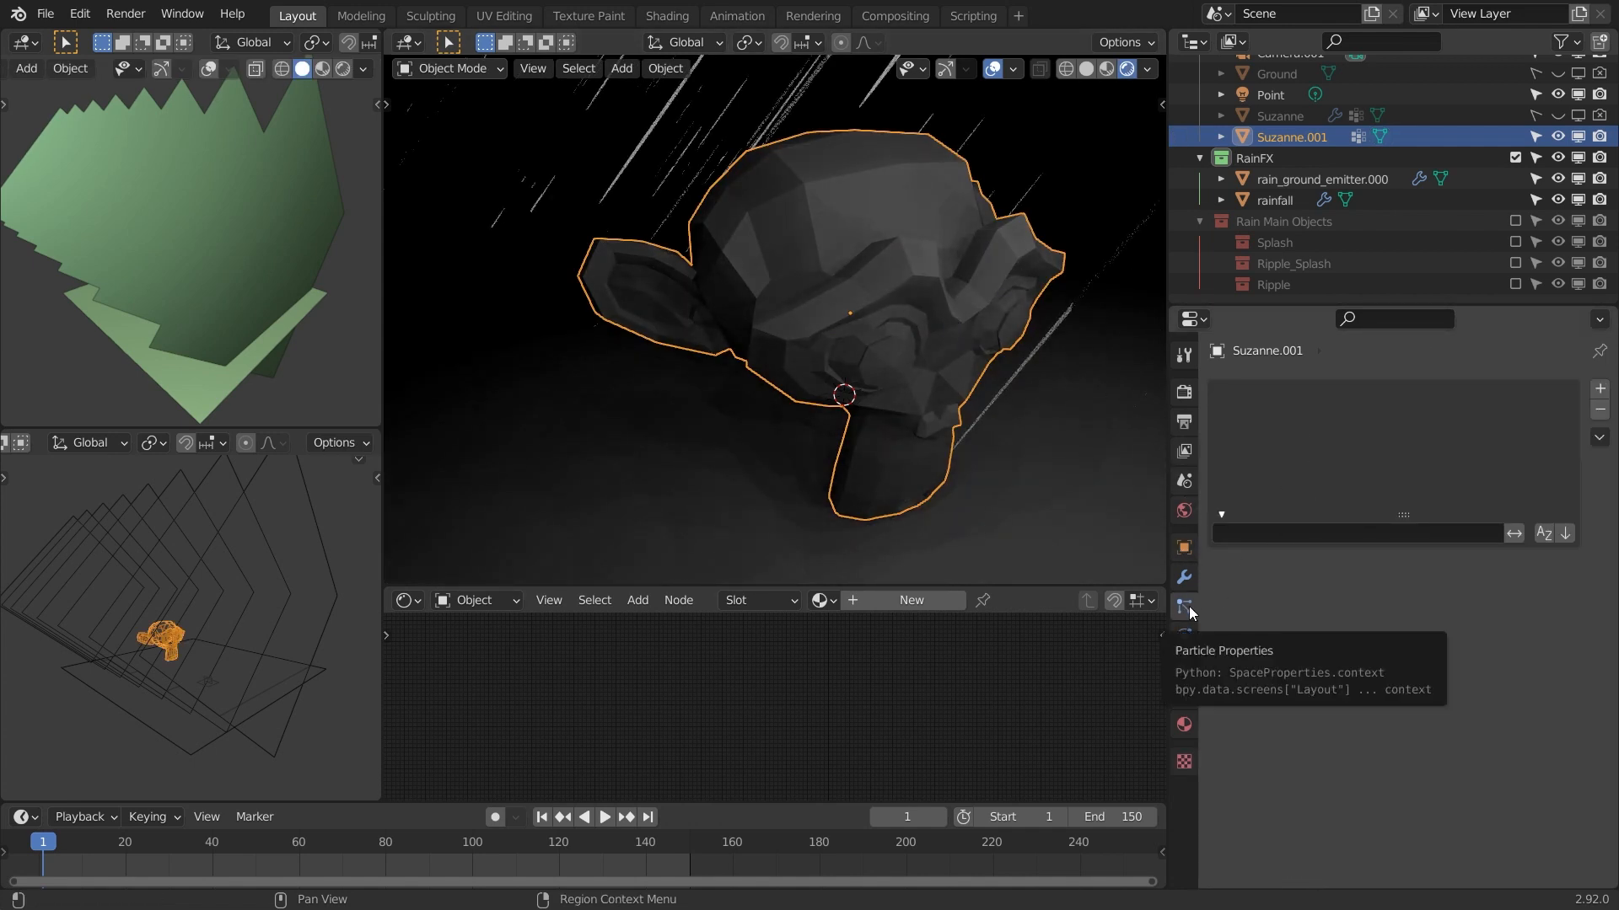
left_click(1599, 389)
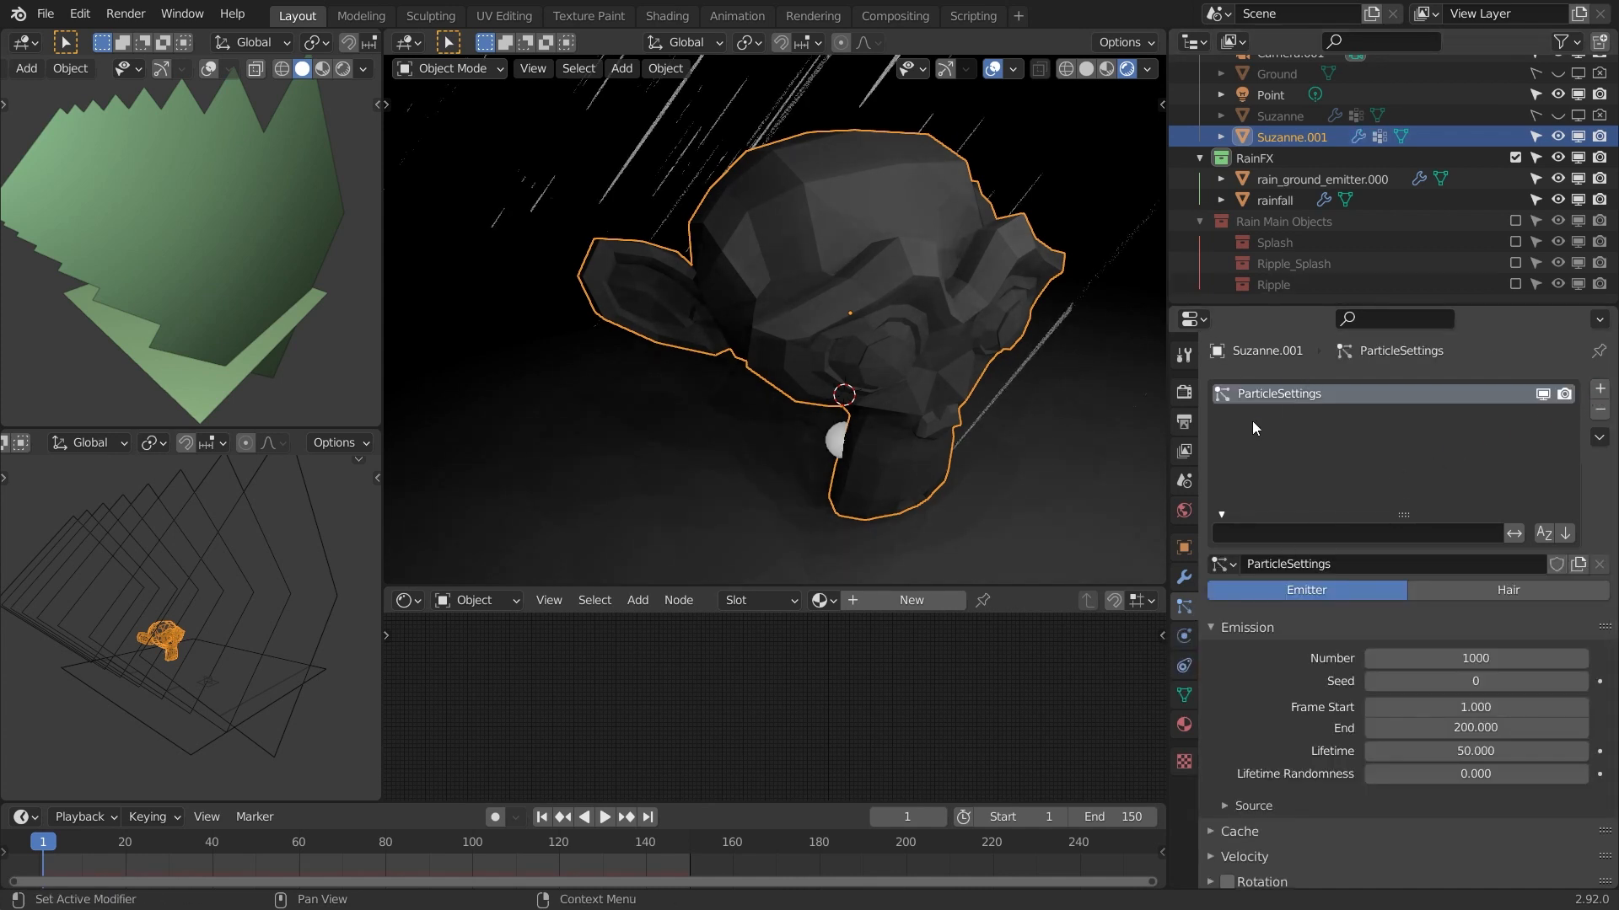
left_click(1223, 565)
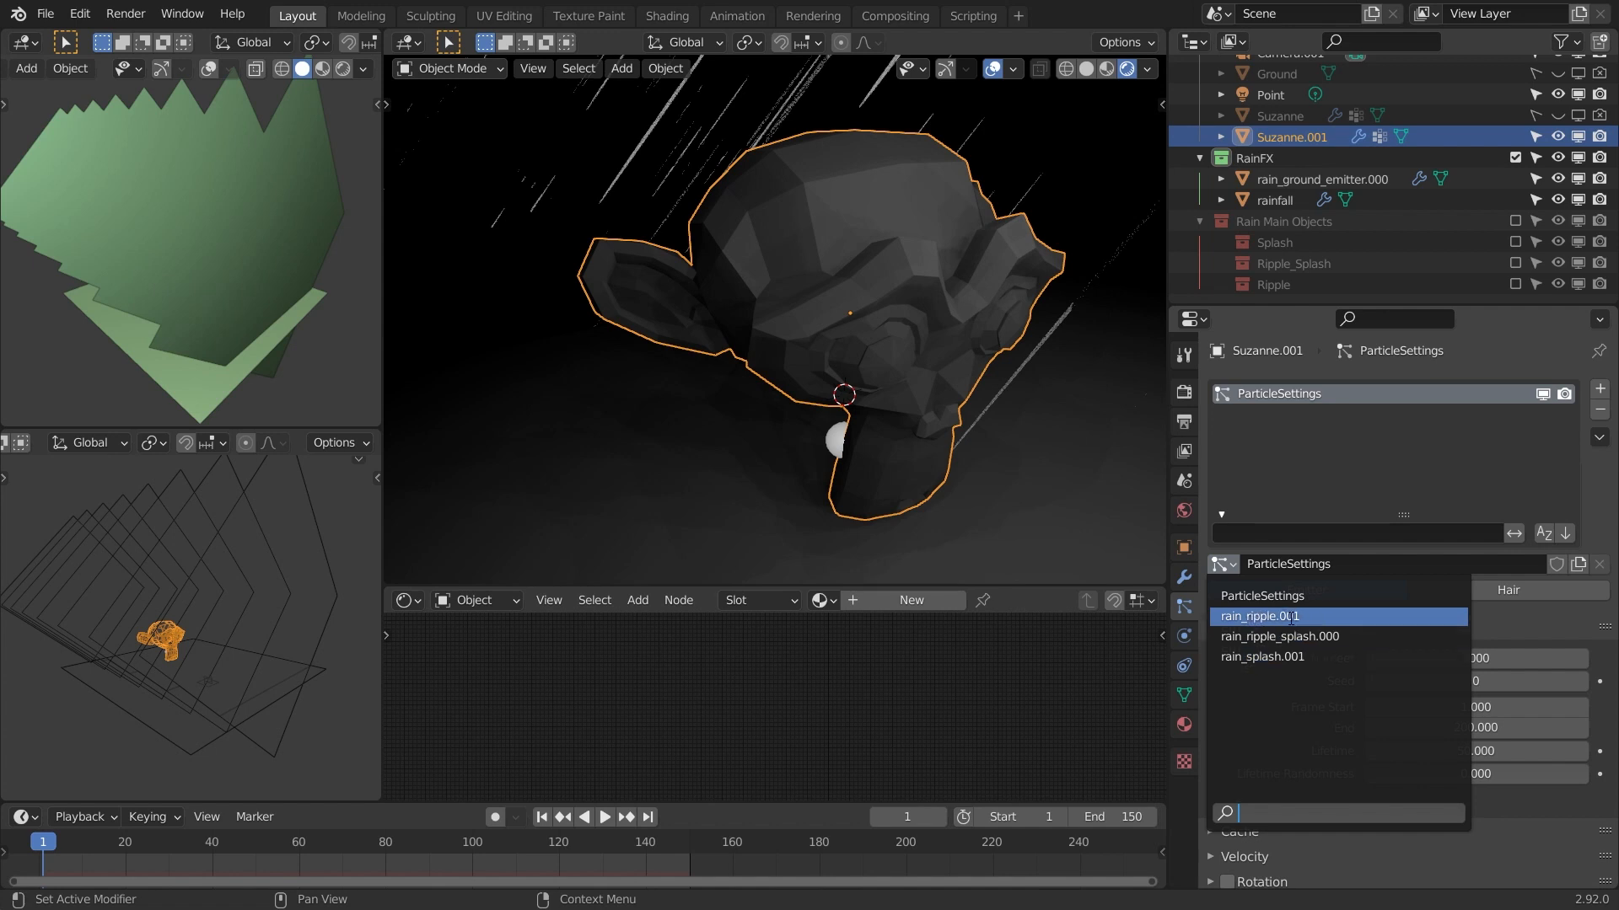
left_click(1263, 656)
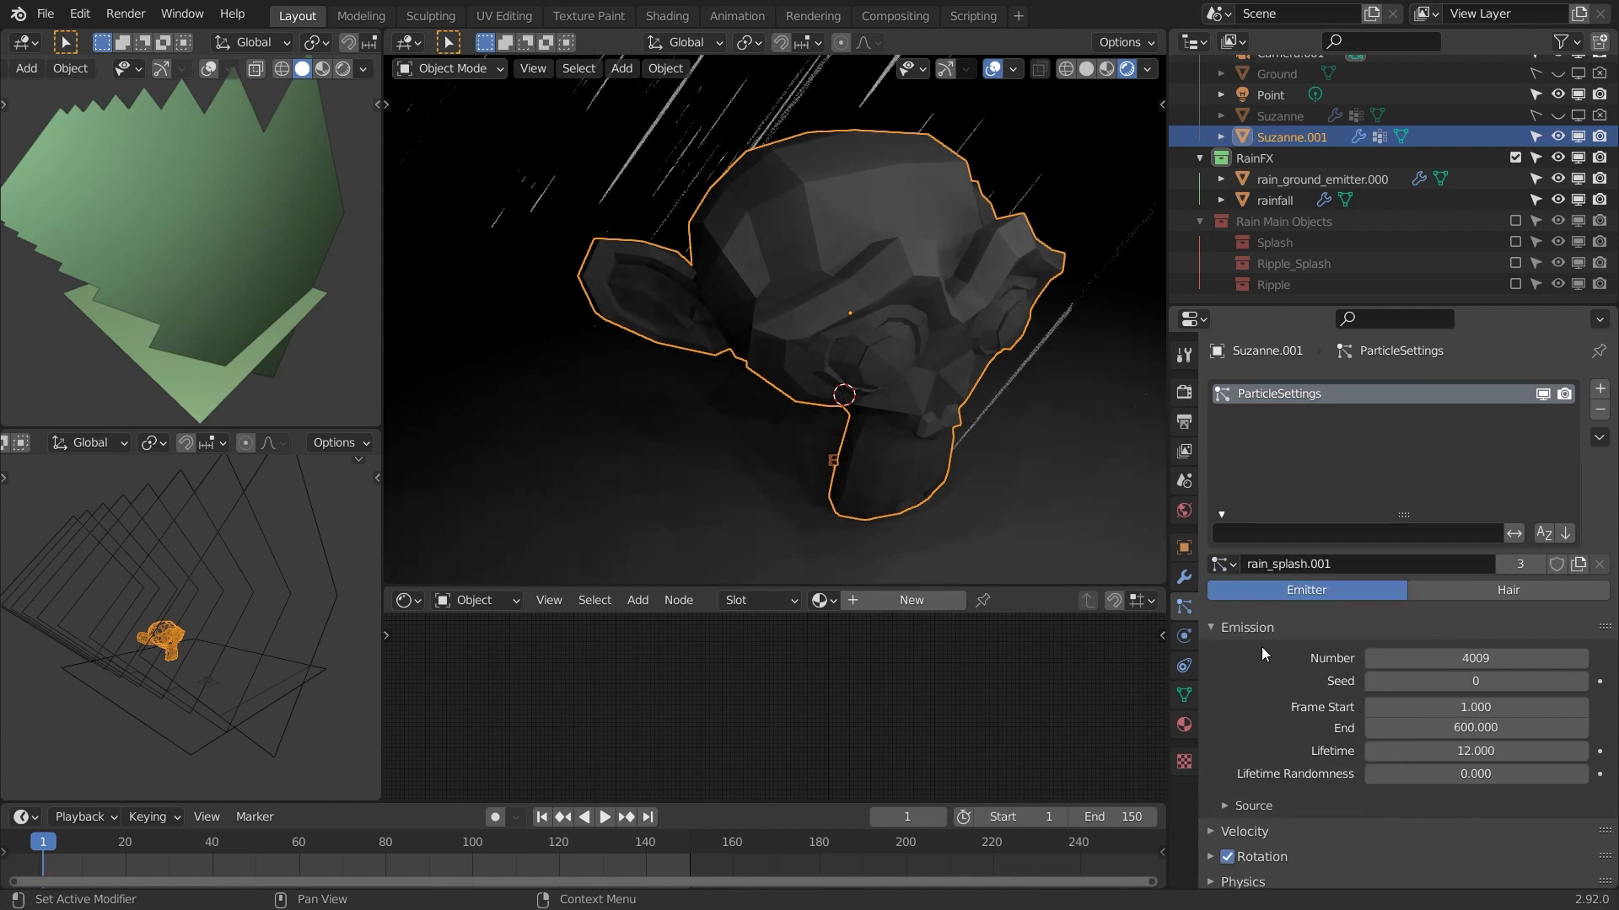
key("space")
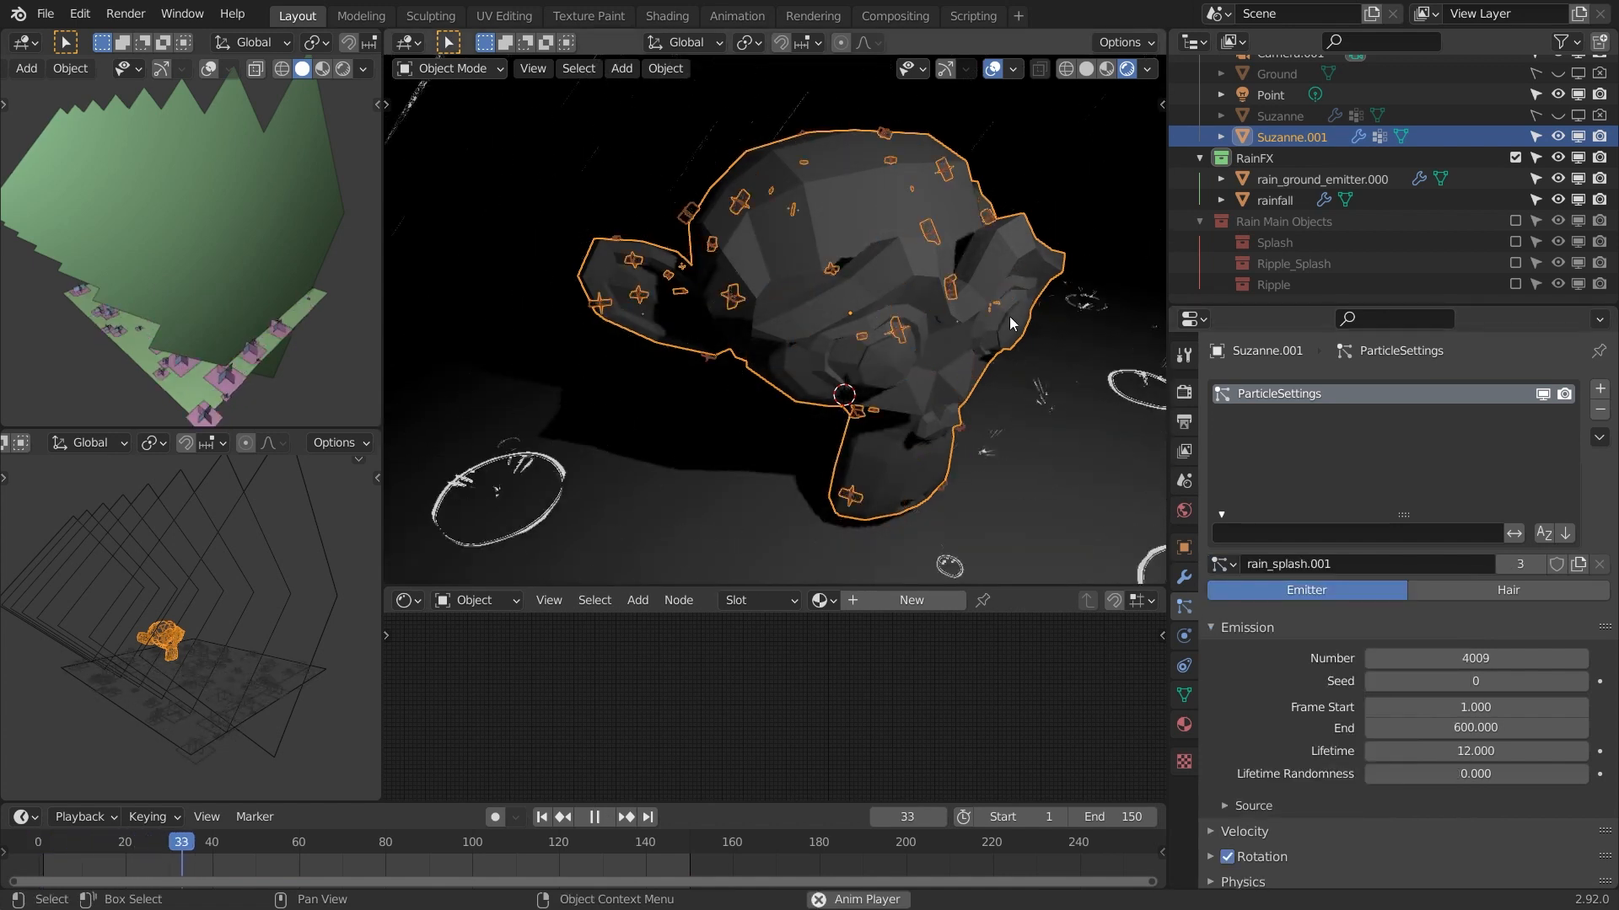
key("space")
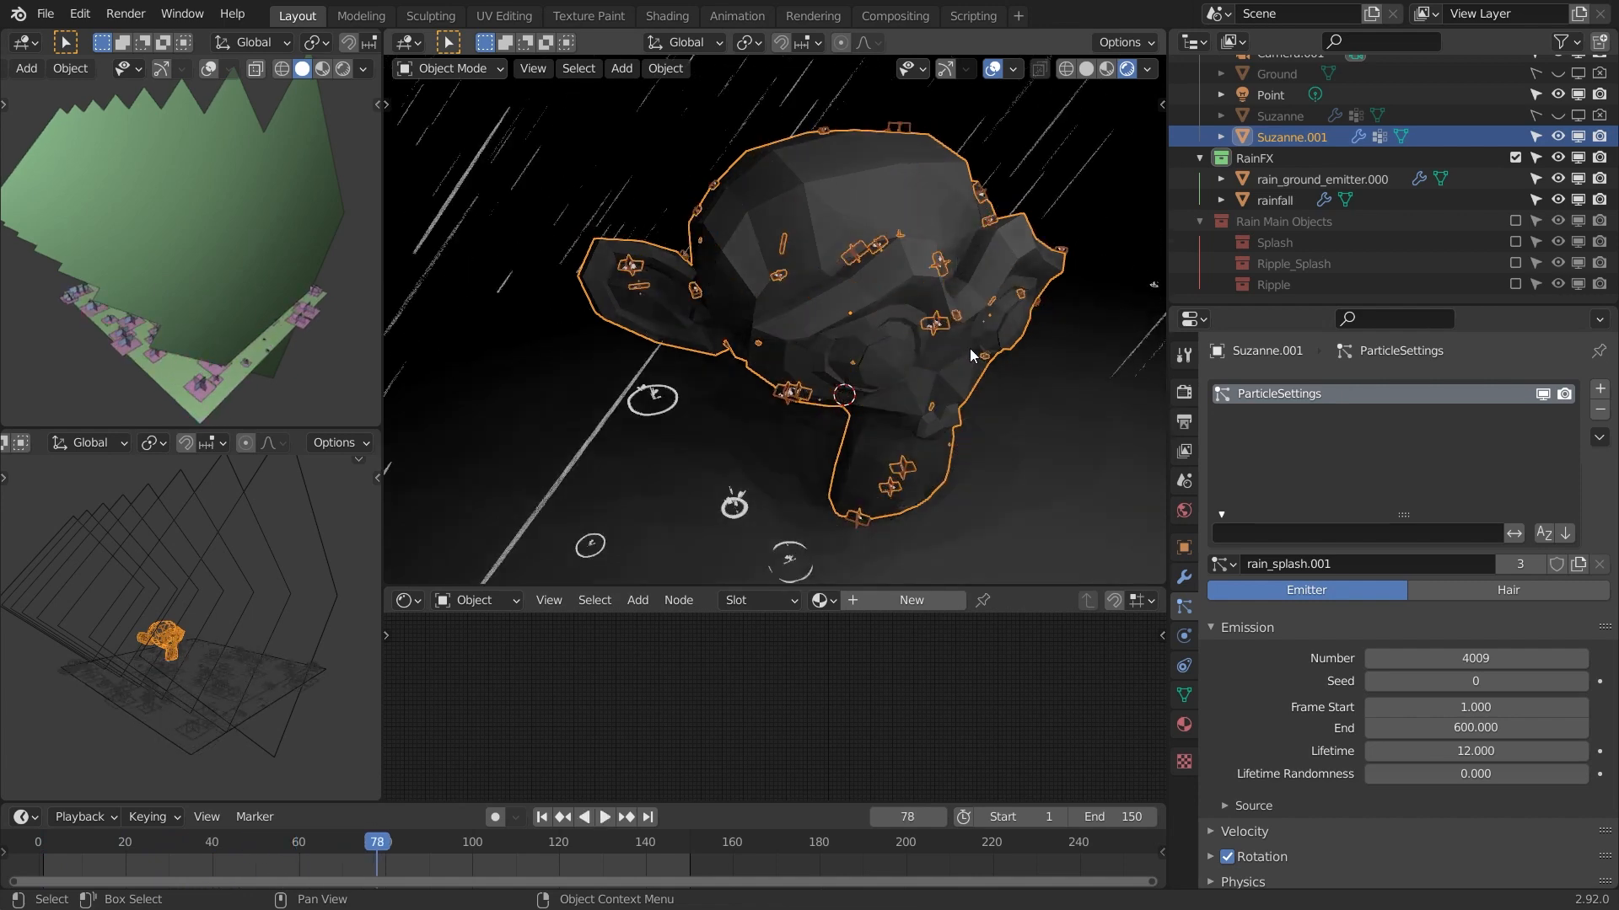
- Assign the vertex group named Group as the density group of Suzanne.001's splash particles
scroll(1399, 610, "down", 12)
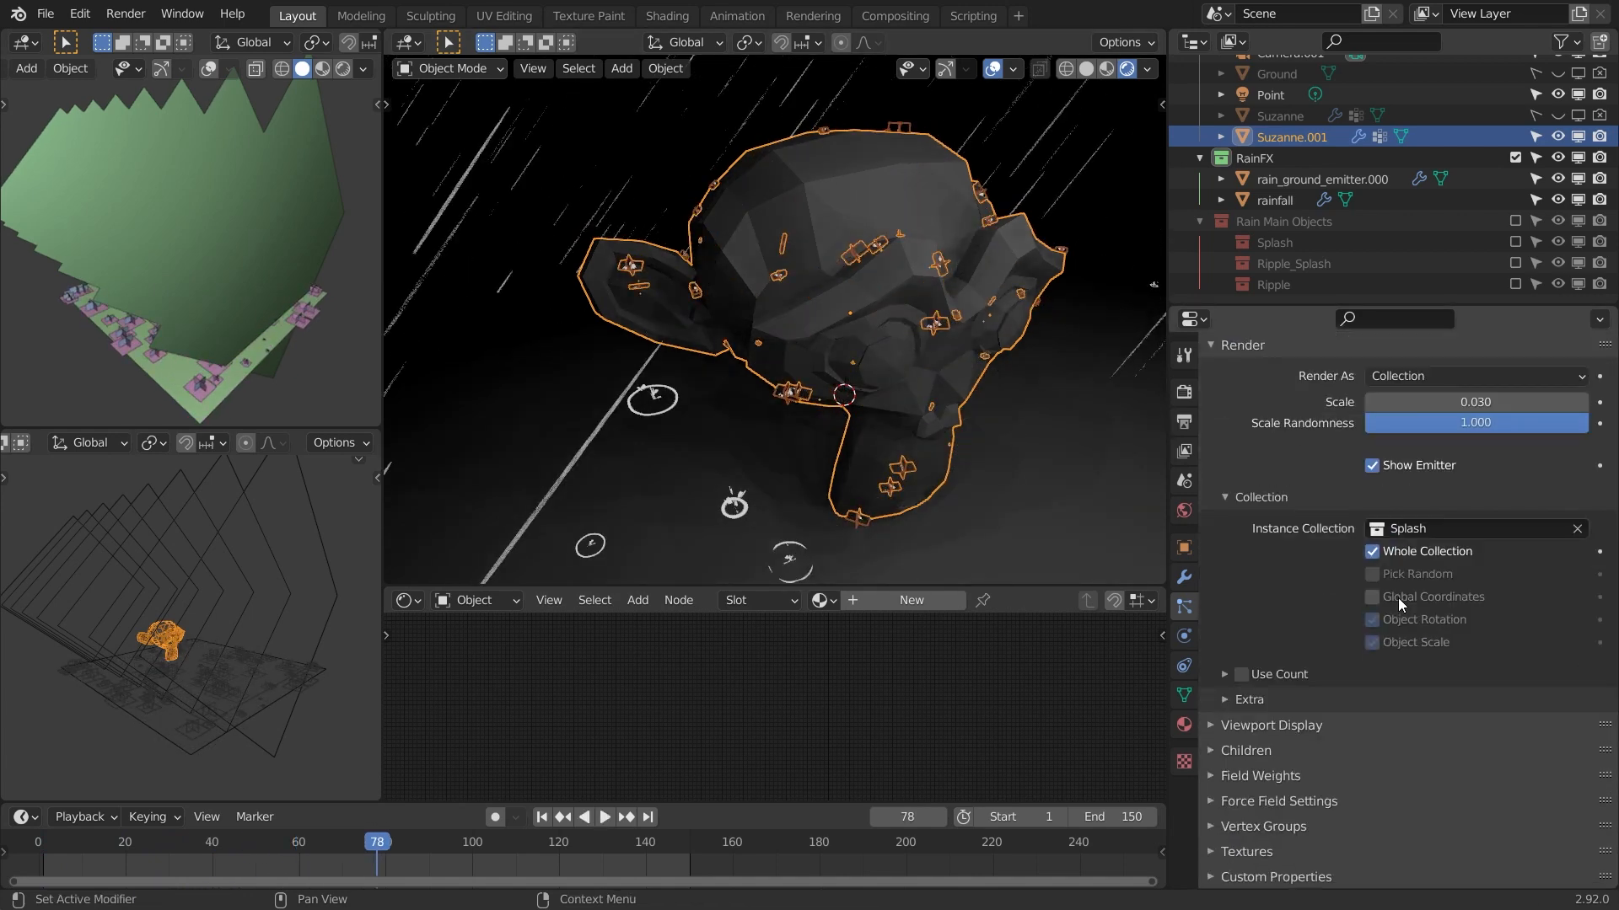
left_click(1304, 828)
scroll(1361, 766, "down", 4)
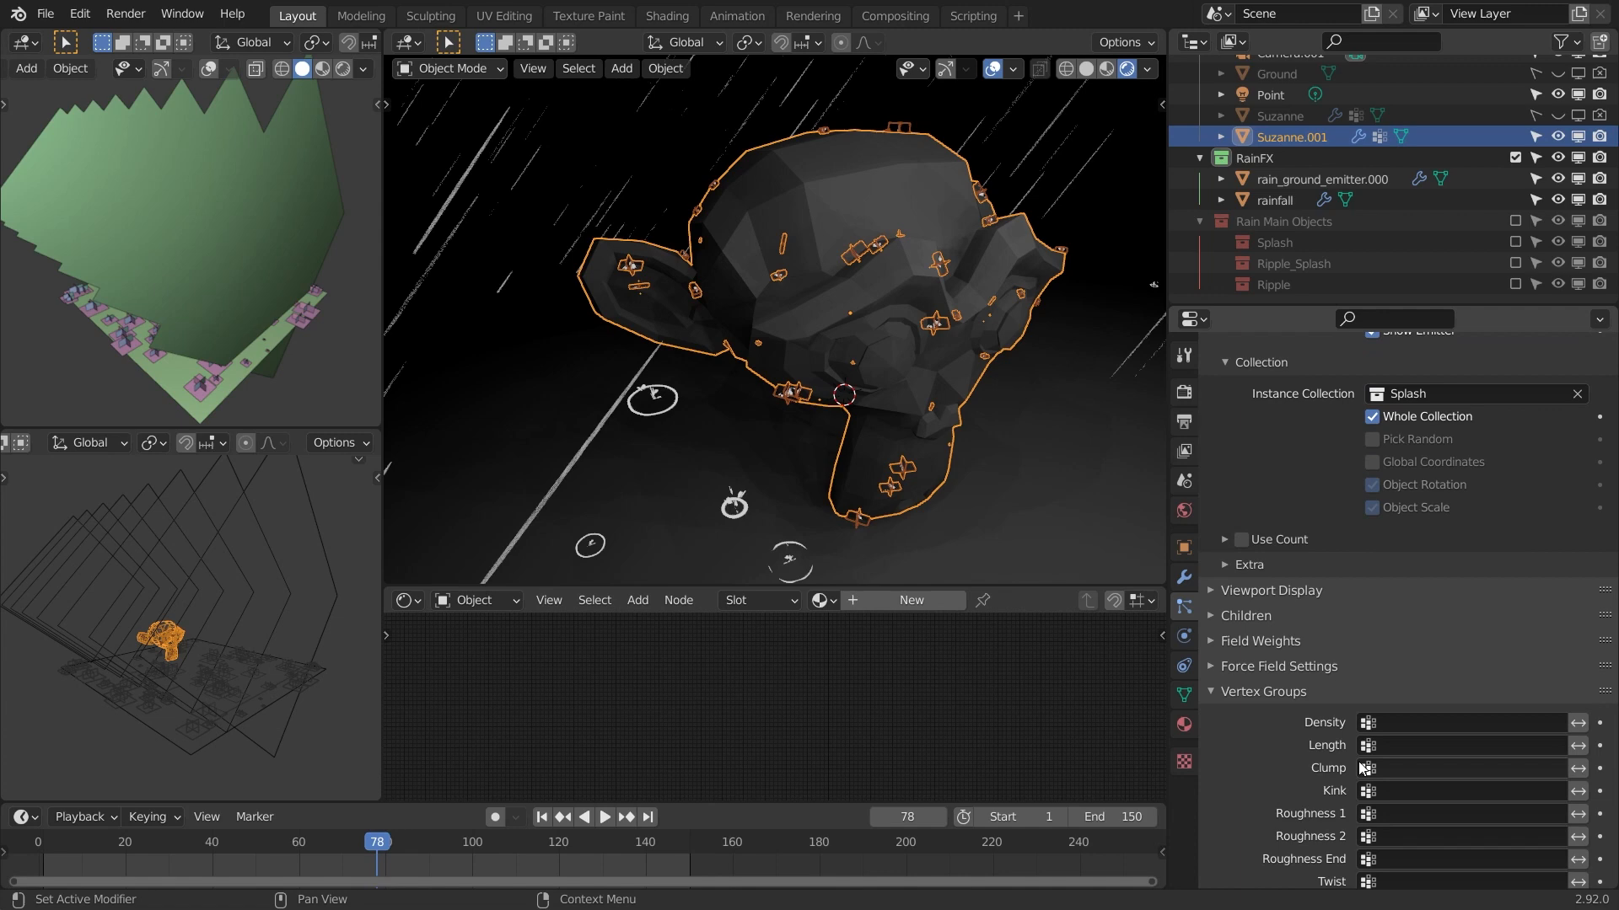
left_click(1408, 723)
left_click(1371, 504)
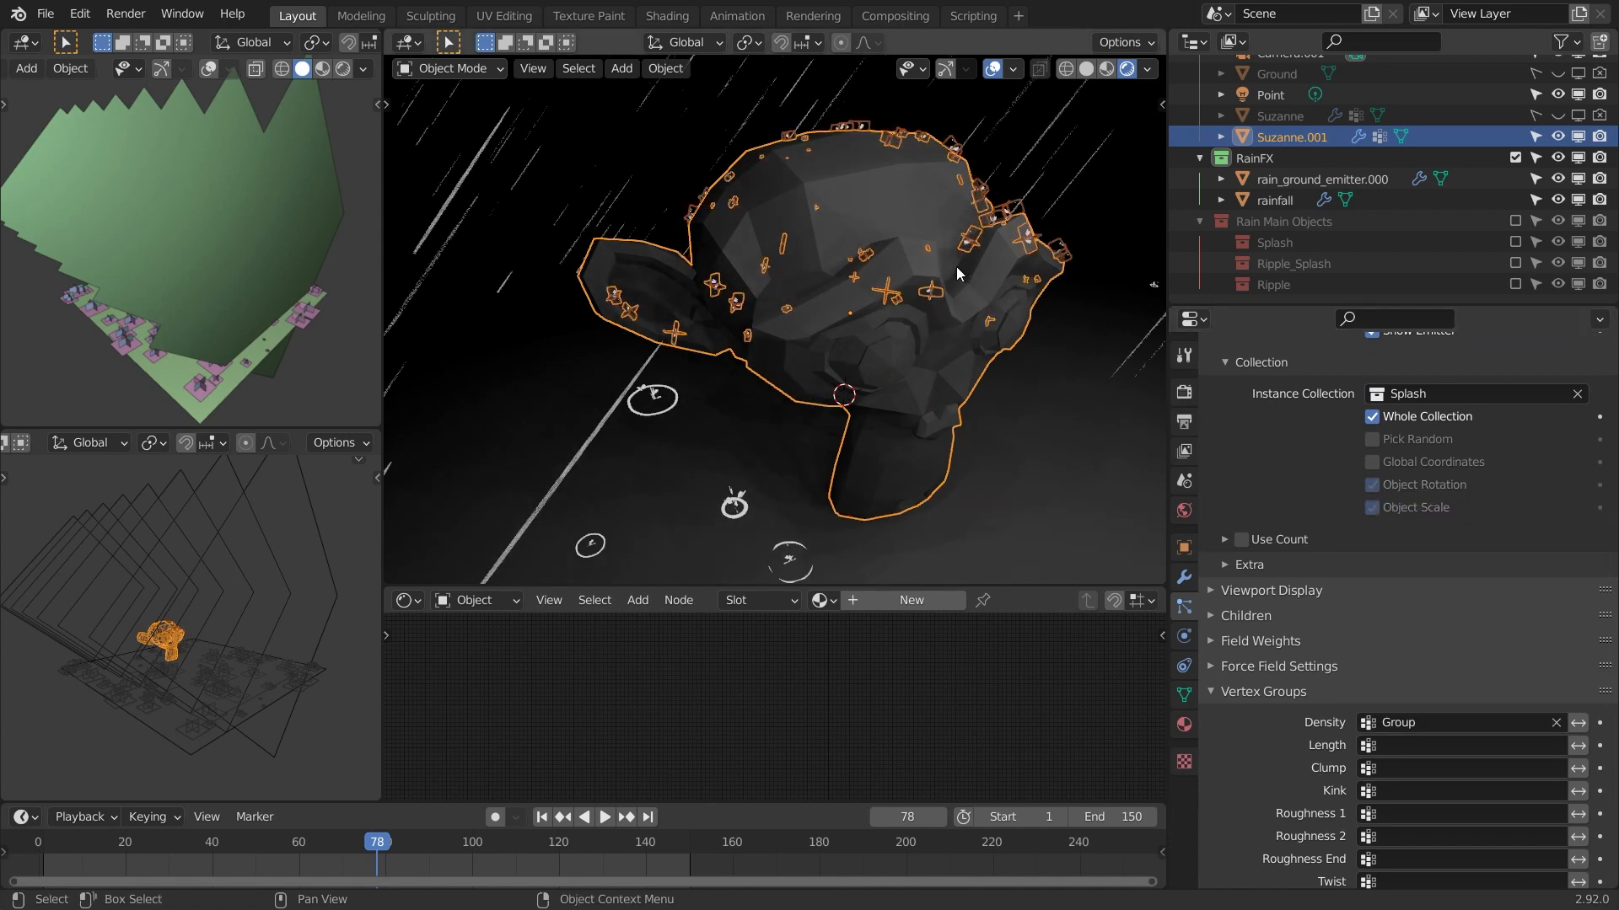
- Play the animation up close to check where the splashes are emitted on Suzanne.001
middle_click_drag(956, 267, 955, 307)
scroll(963, 299, "up", 4)
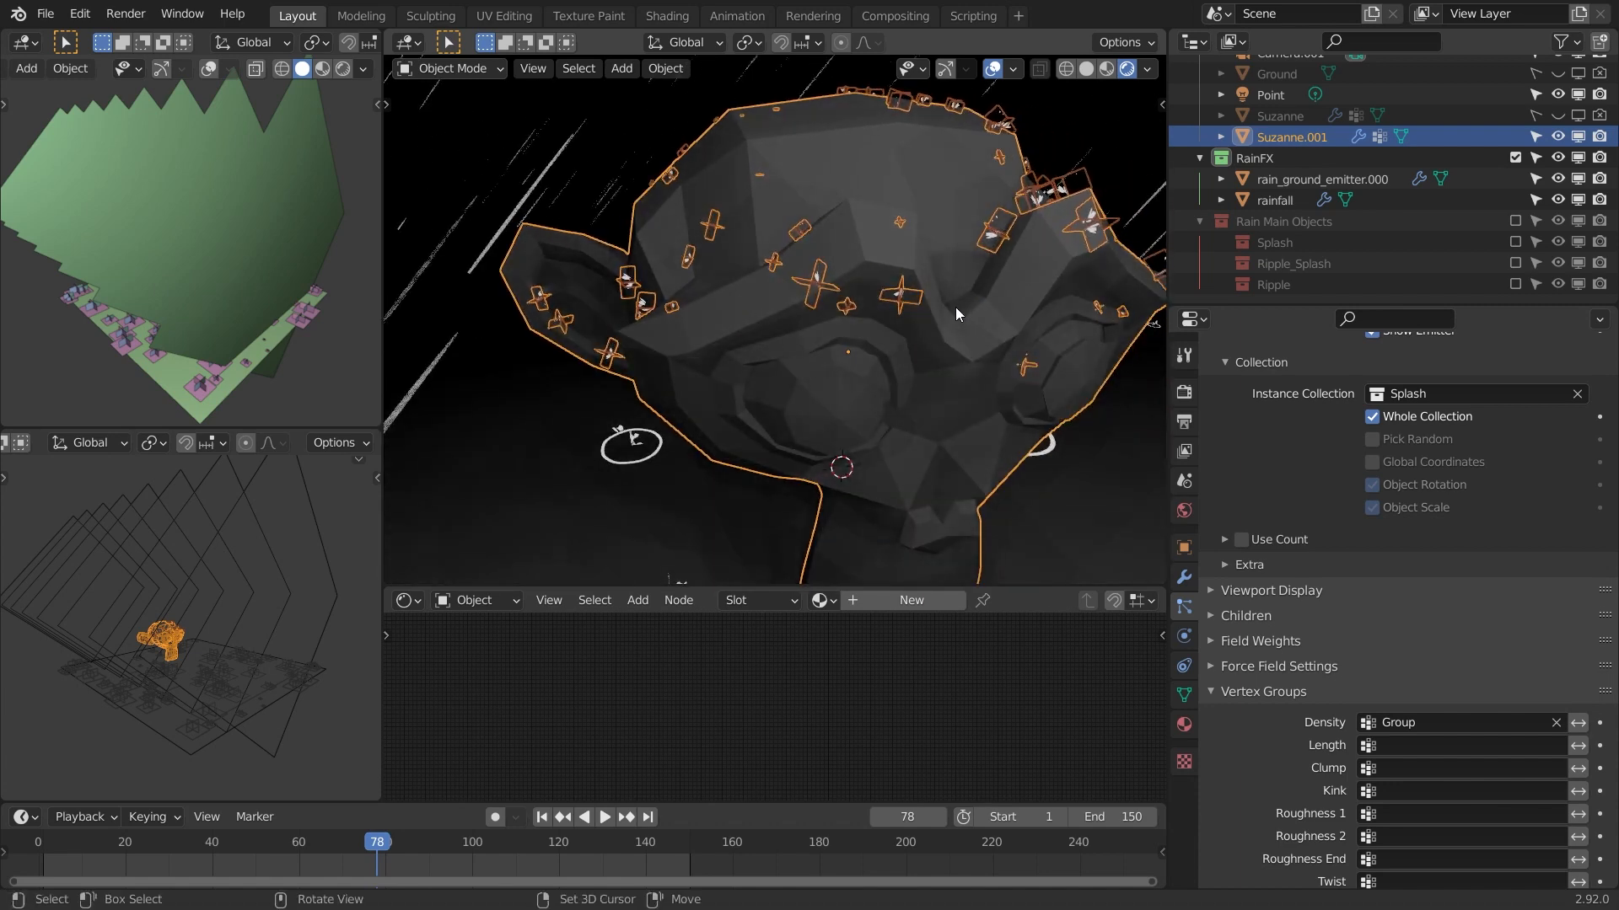
key("space")
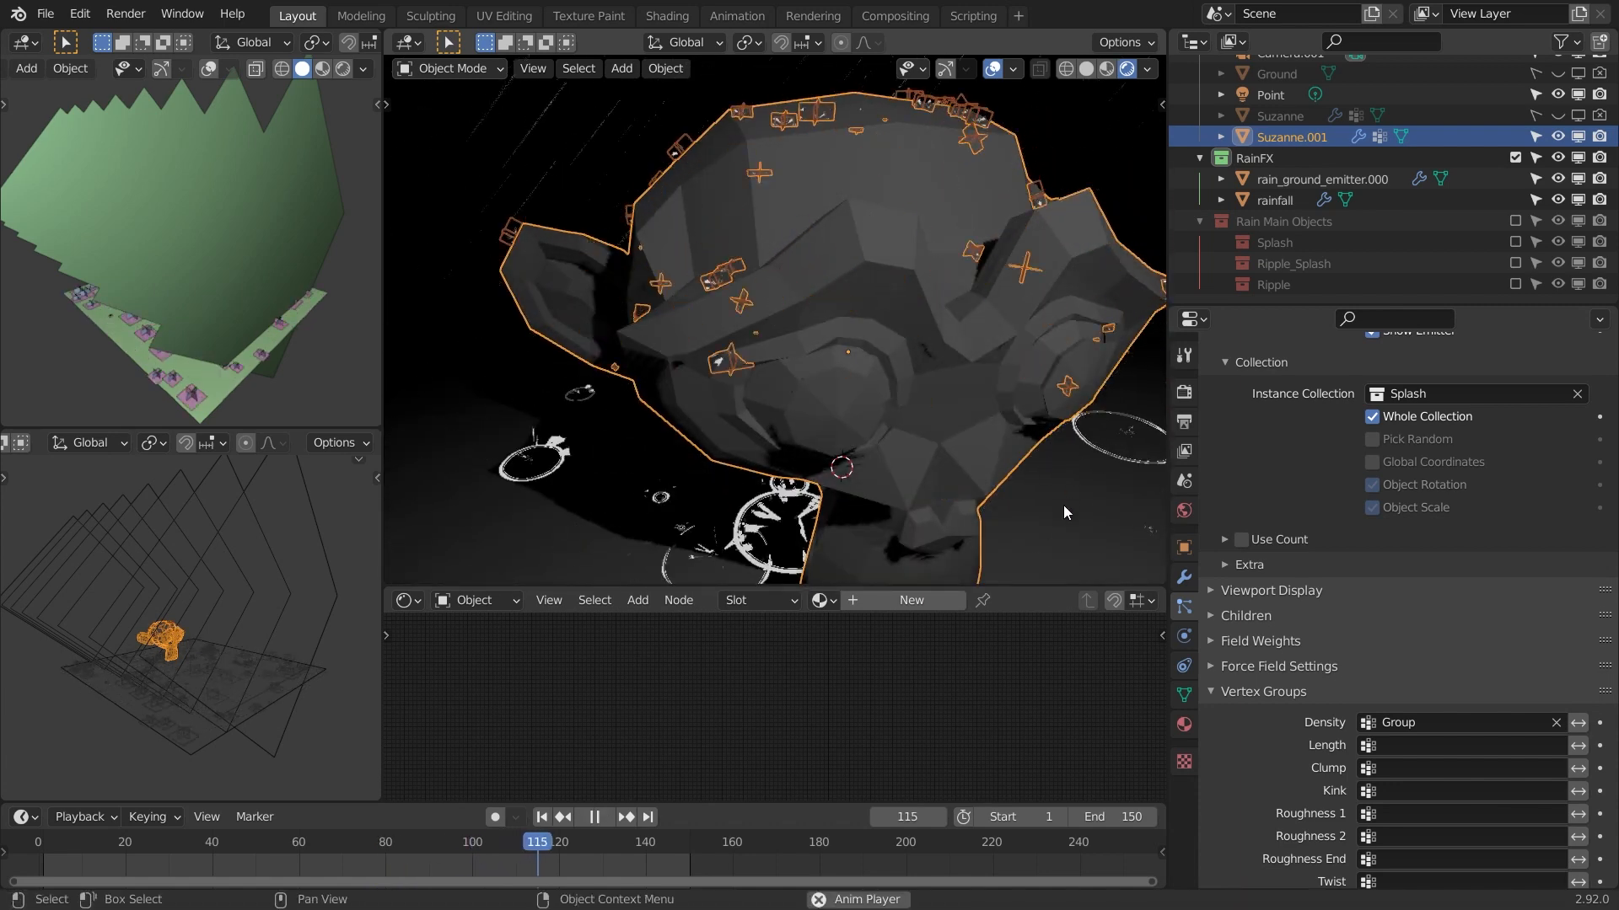
- Deselect Suzanne.001 and inspect the running rain animation, examining the splashes on the head close up and the whole scene from farther away
left_click_drag(1064, 505, 1011, 508)
scroll(949, 485, "down", 3)
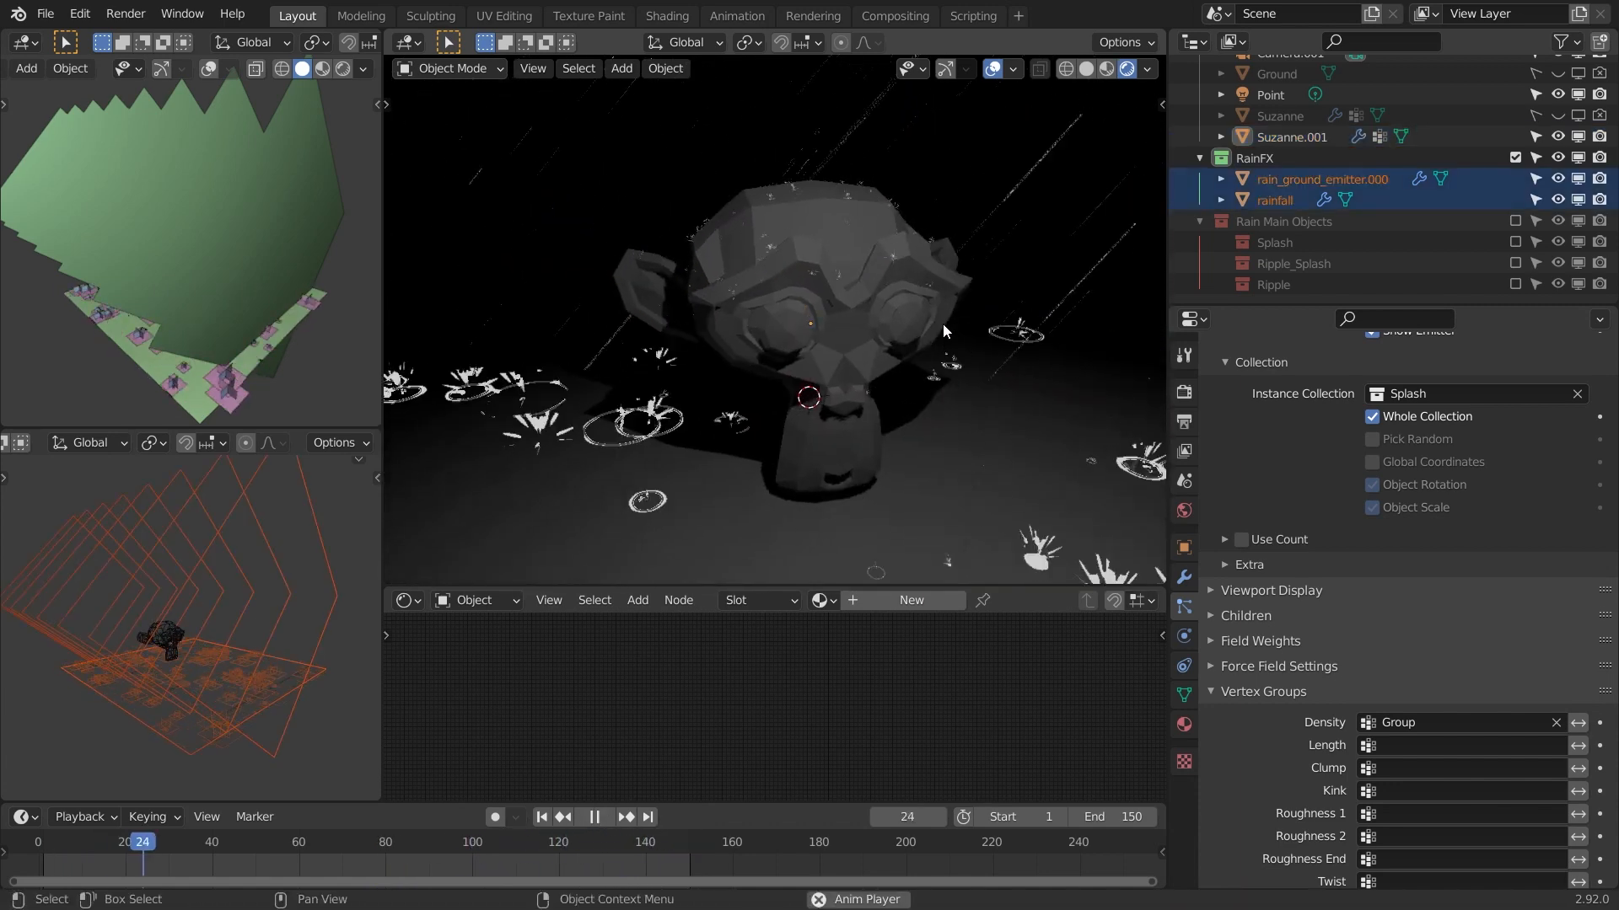
scroll(873, 248, "up", 5)
scroll(857, 302, "down", 3)
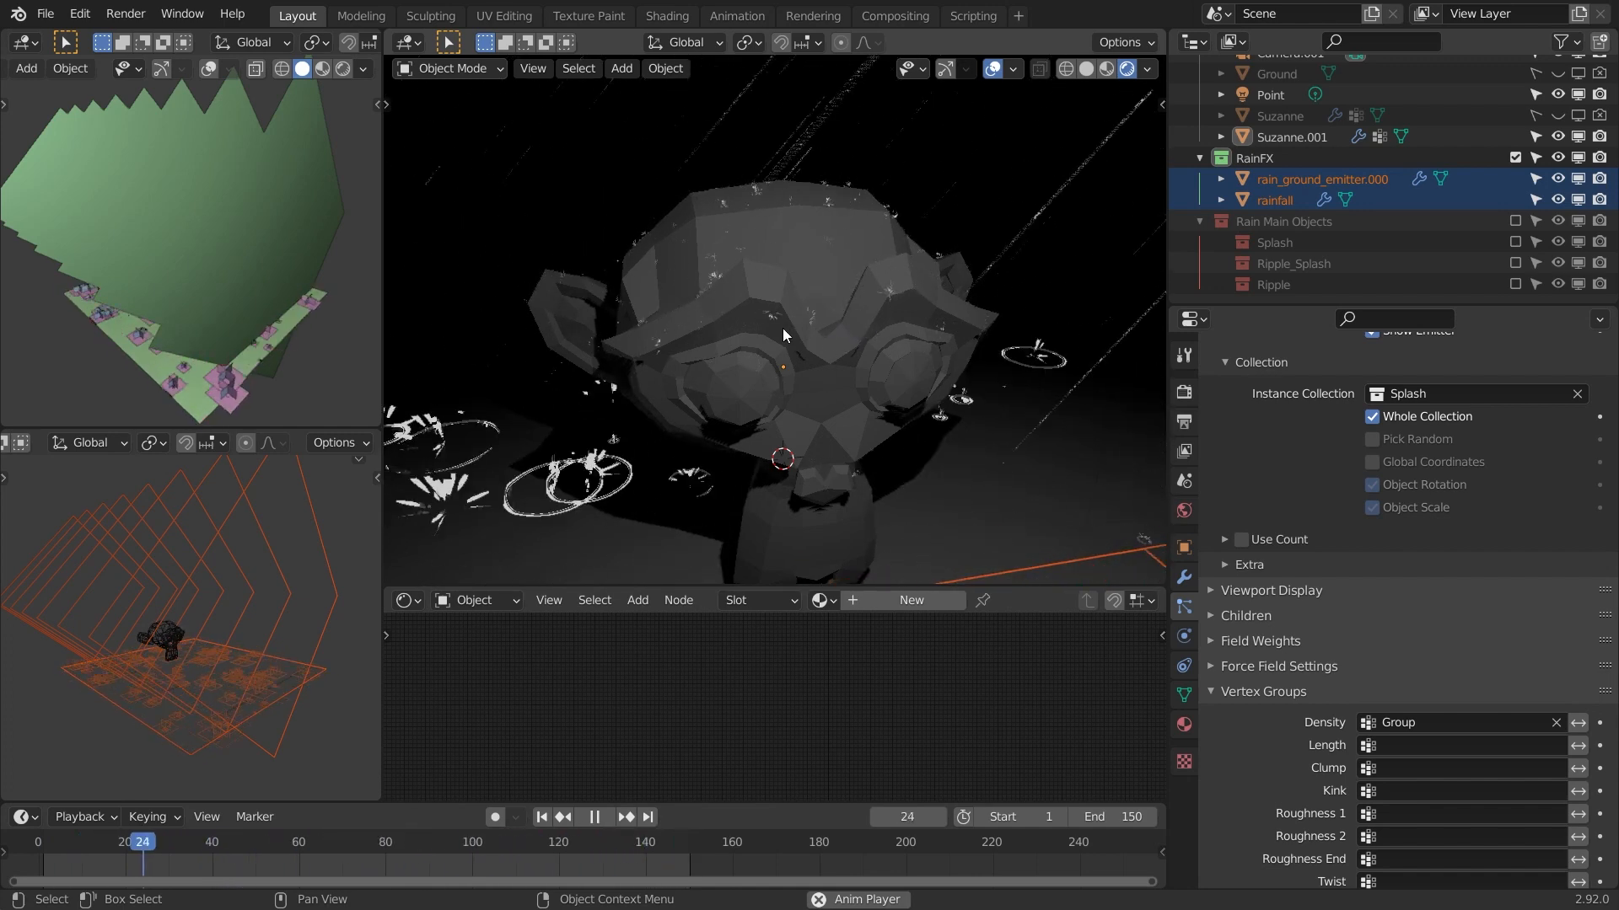
scroll(821, 334, "up", 8)
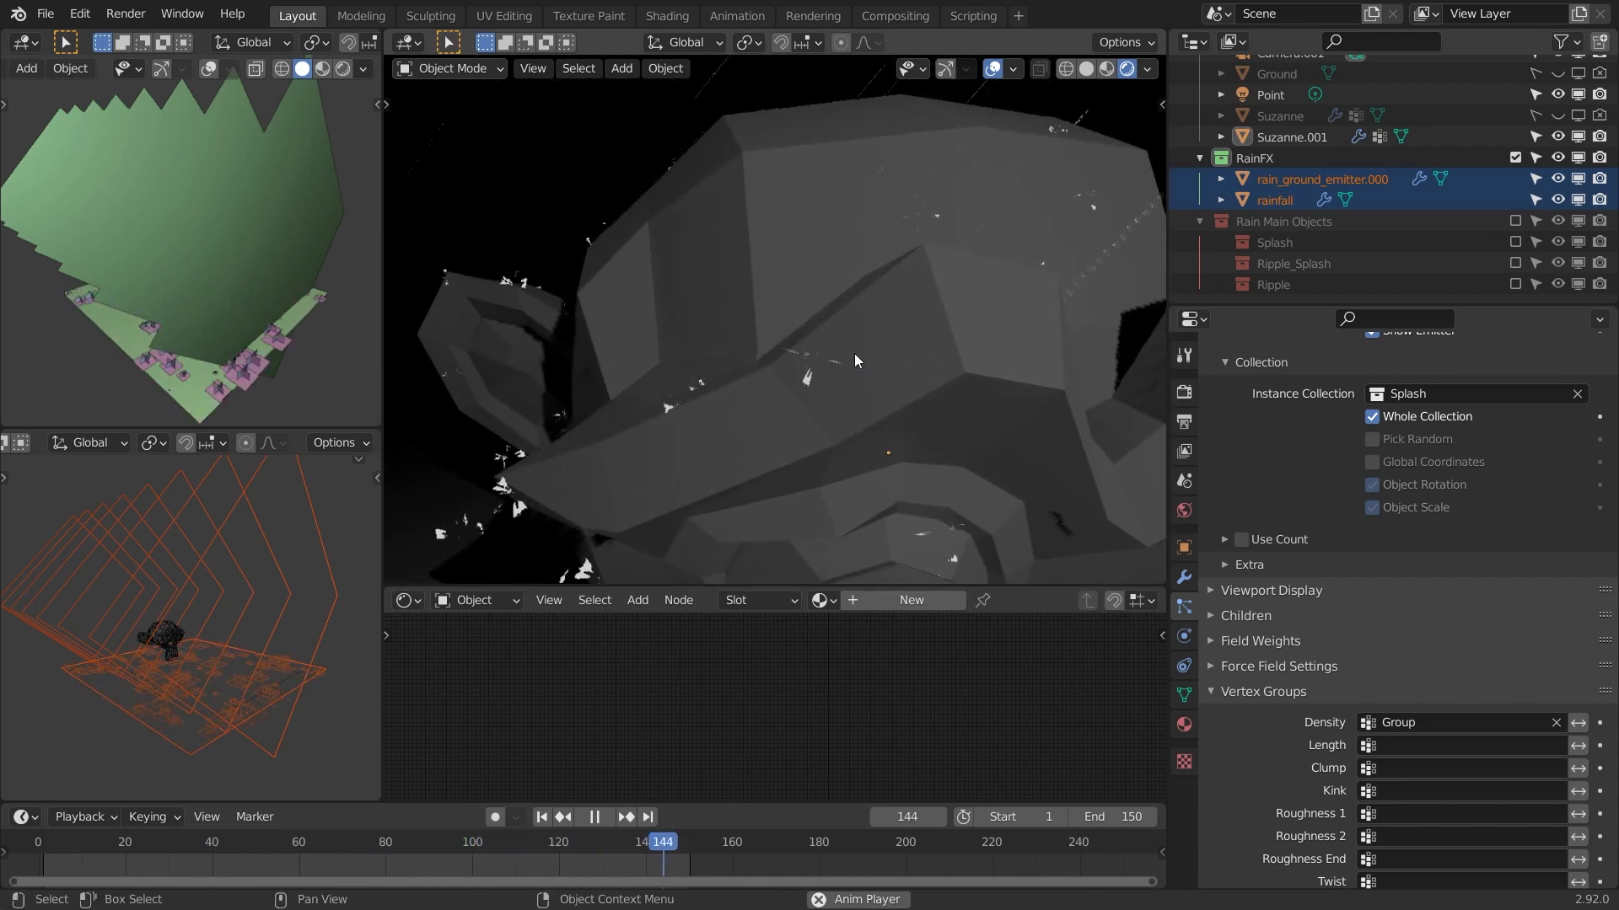
middle_click_drag(797, 360, 822, 312)
scroll(904, 321, "down", 1)
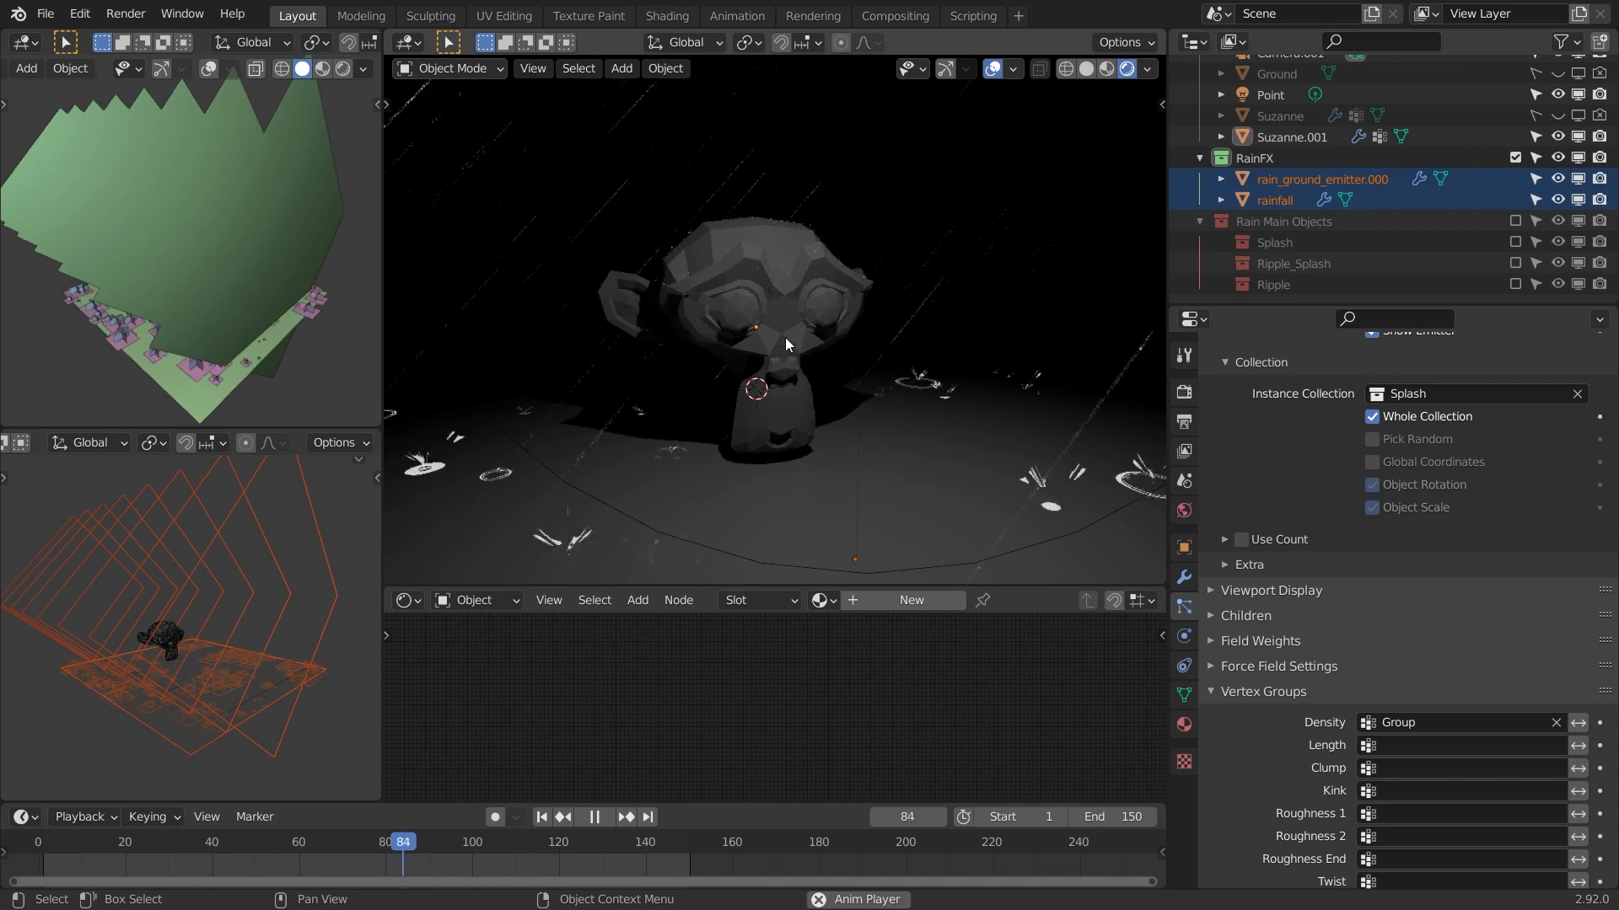
middle_click_drag(752, 368, 788, 366, "shift")
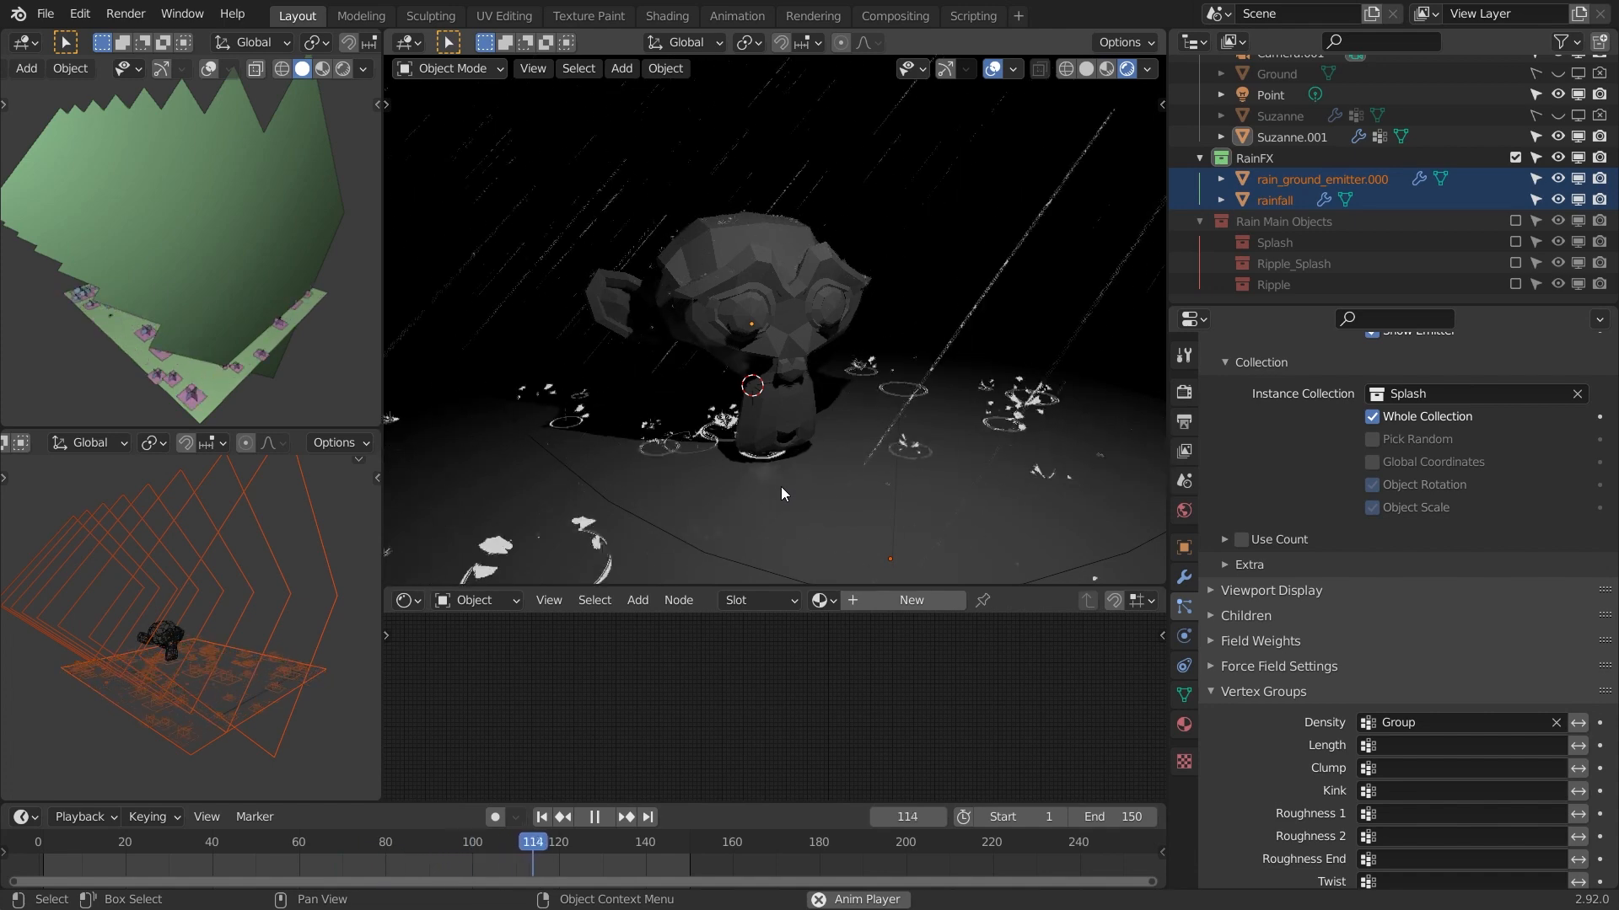
middle_click_drag(828, 440, 841, 410)
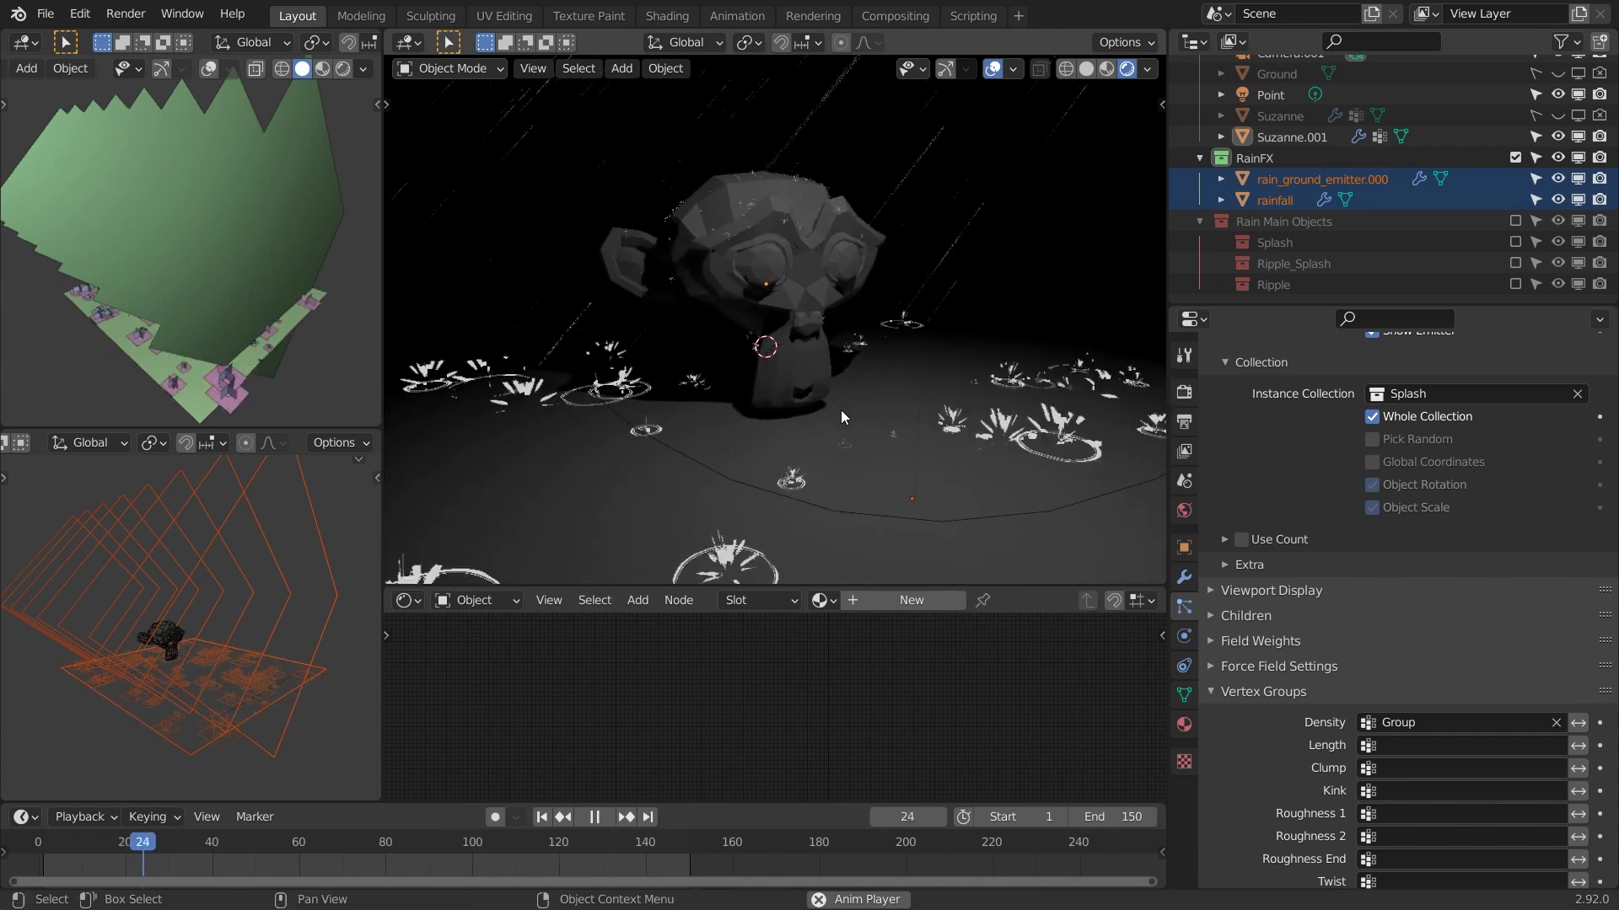